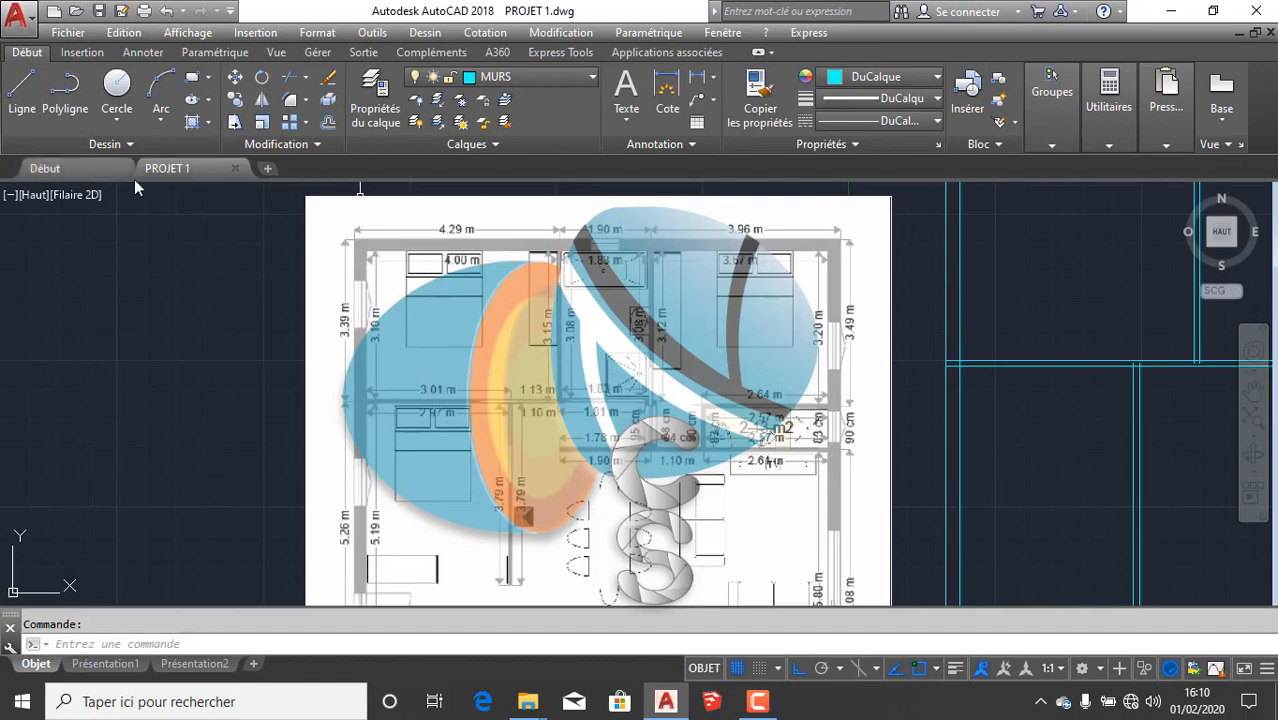
Step: Fillet the inner wall lines into a clean corner at the plan's upper-left with the RACCORD command
scroll(487, 468, "down", 6)
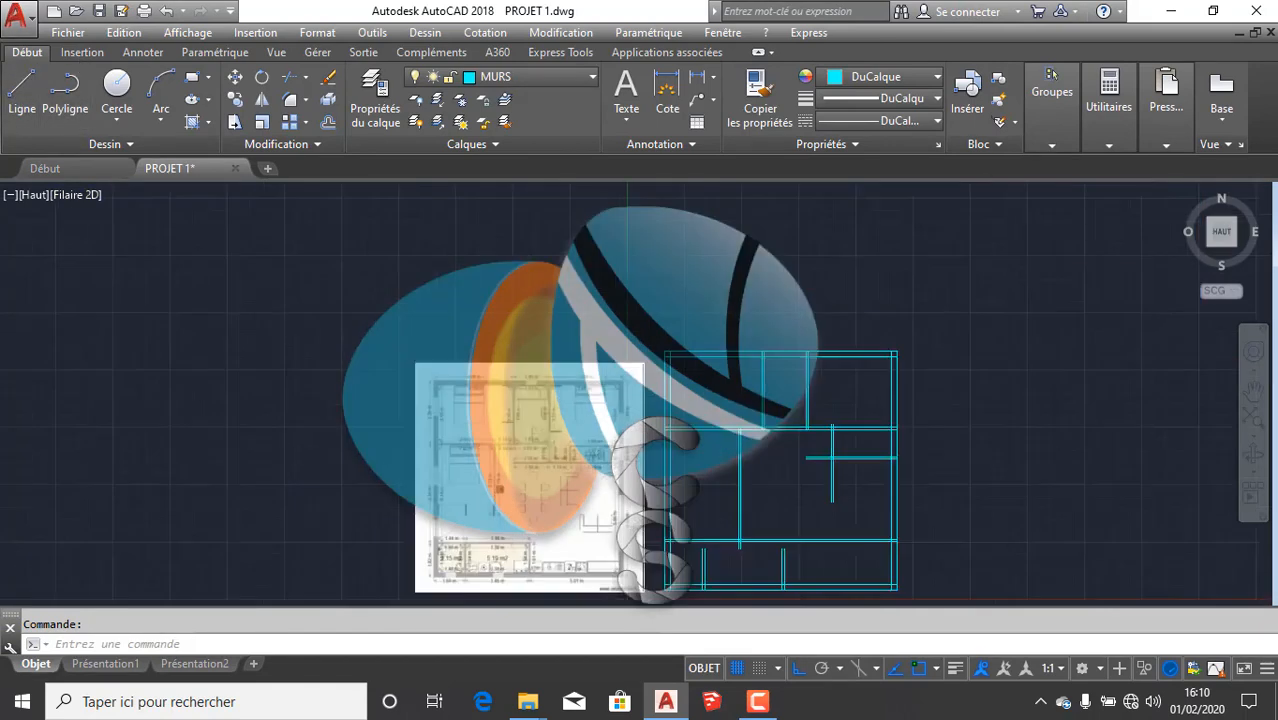
scroll(647, 491, "up", 4)
middle_click_drag(651, 493, 628, 453)
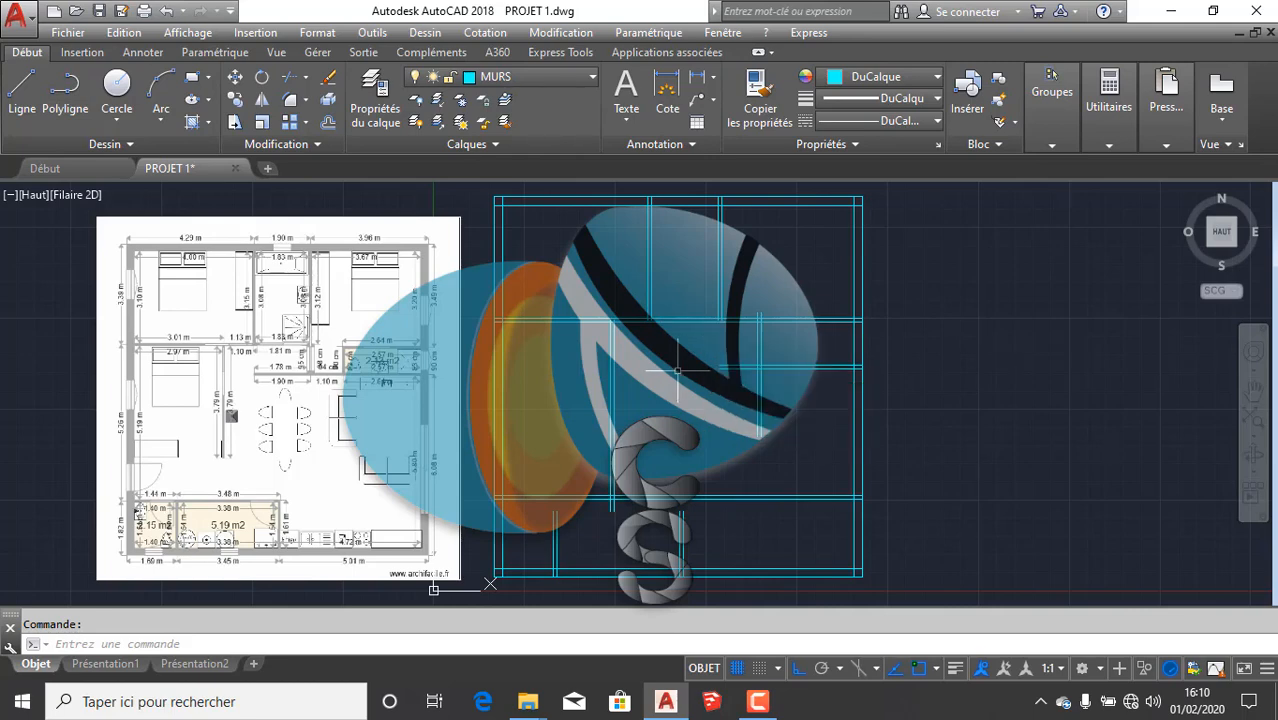
middle_click_drag(678, 371, 681, 388)
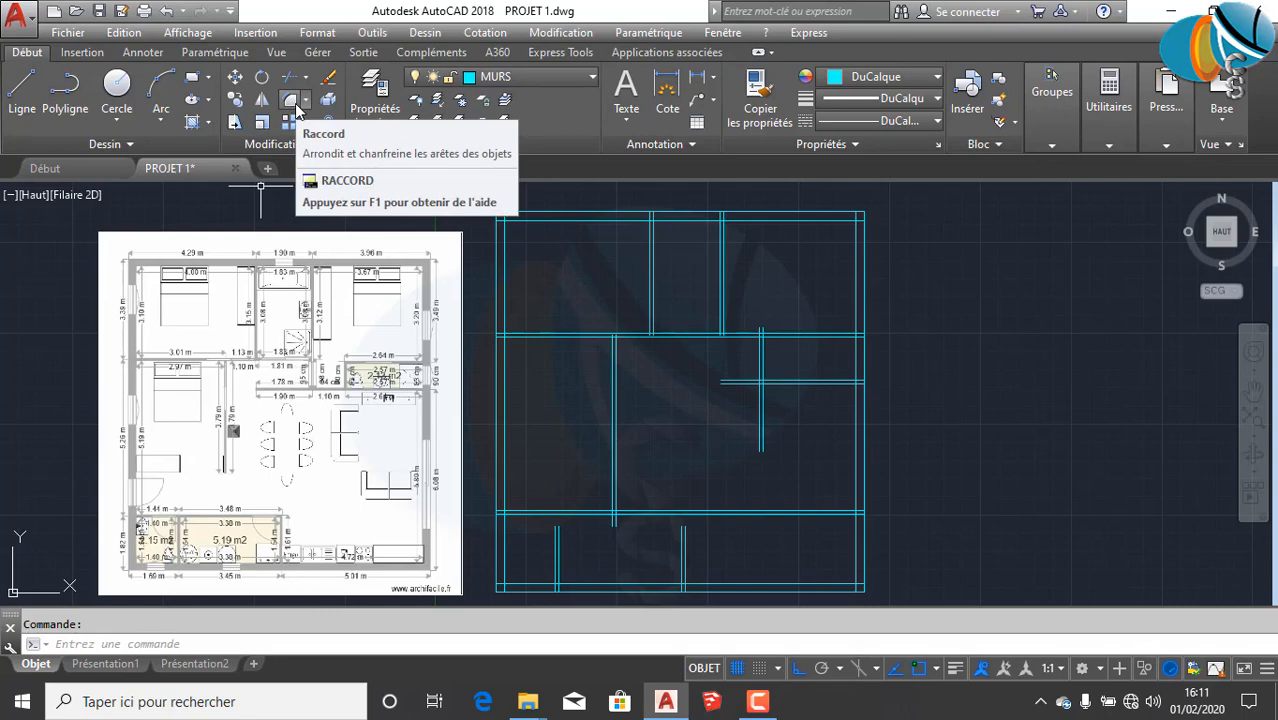
scroll(571, 277, "up", 3)
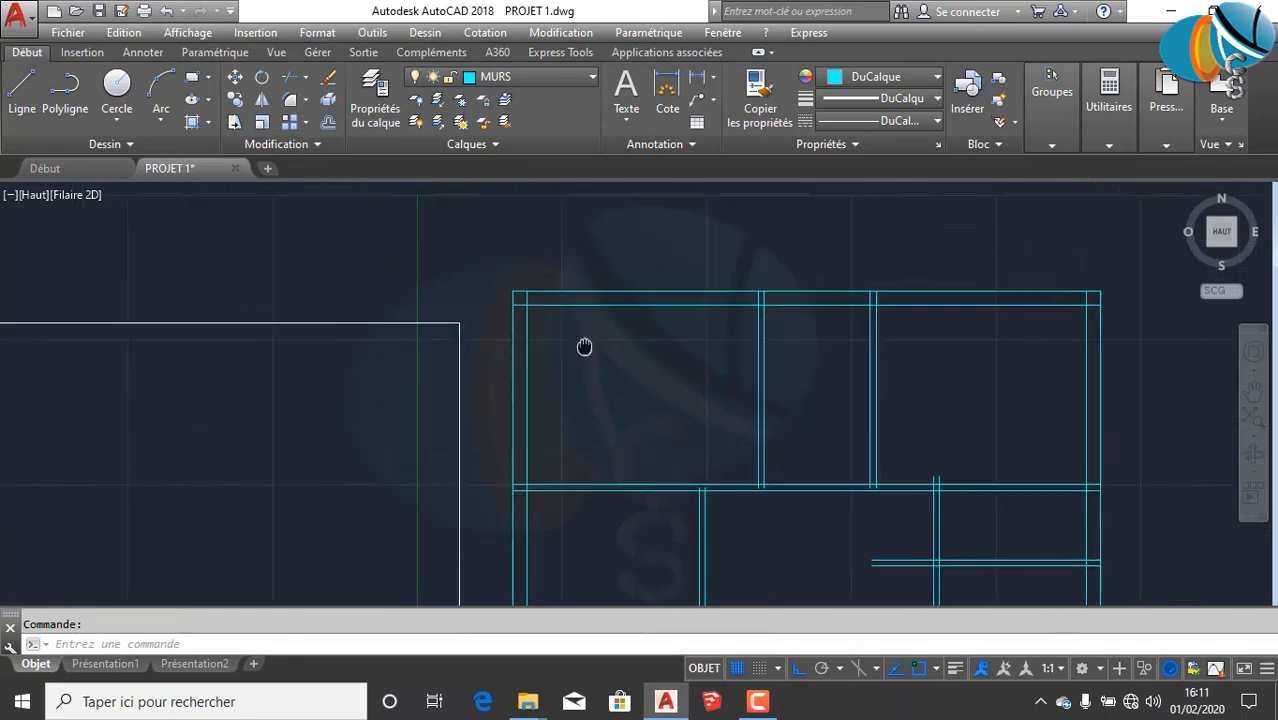
type("ACCORD")
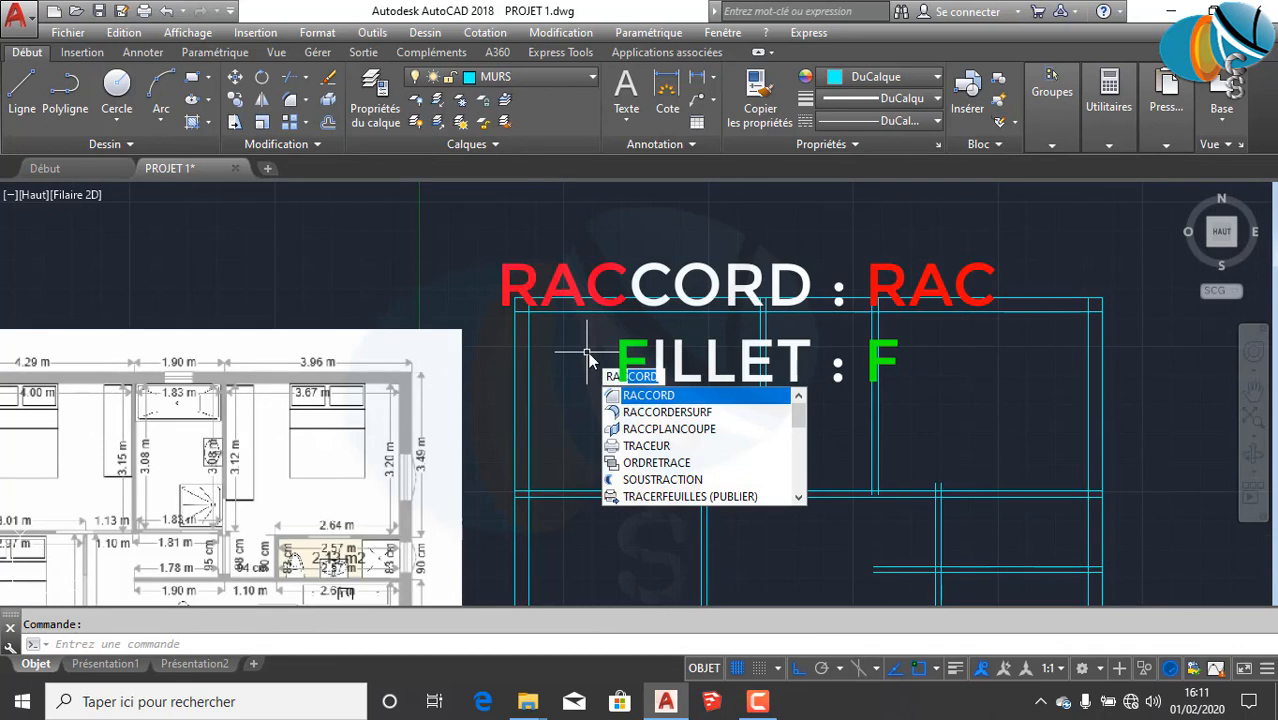
key("Return")
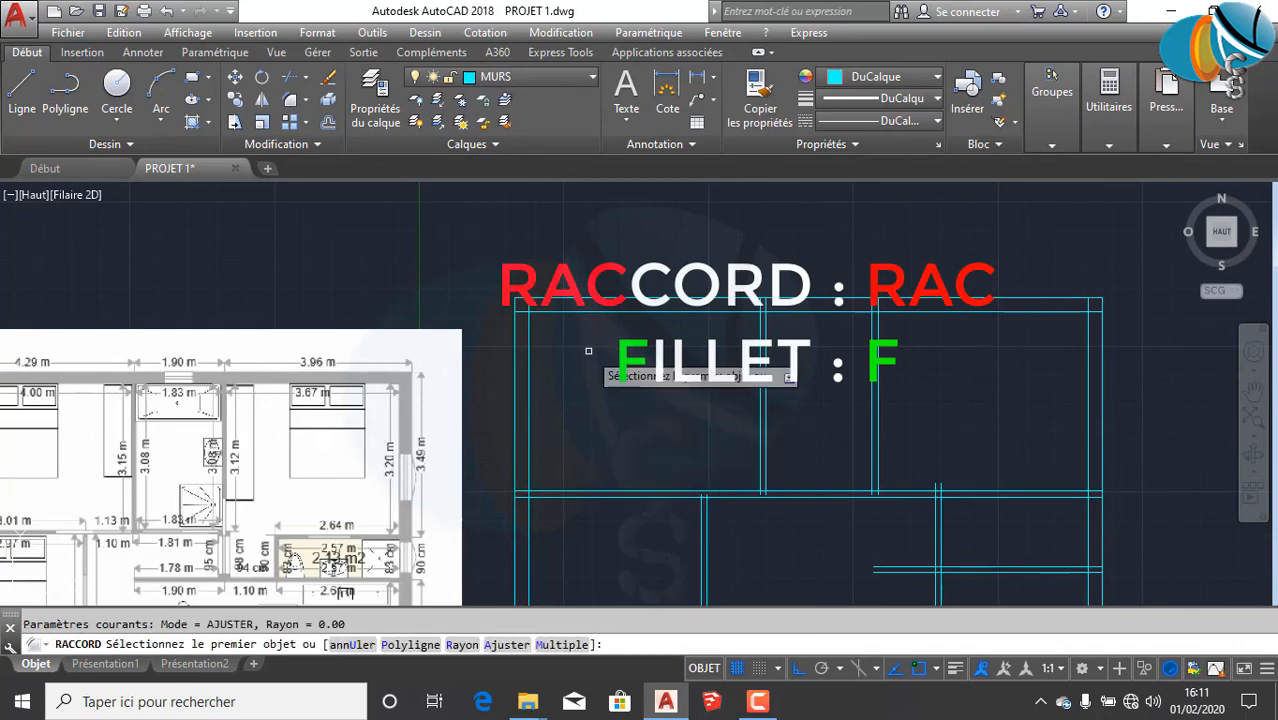
left_click(546, 310)
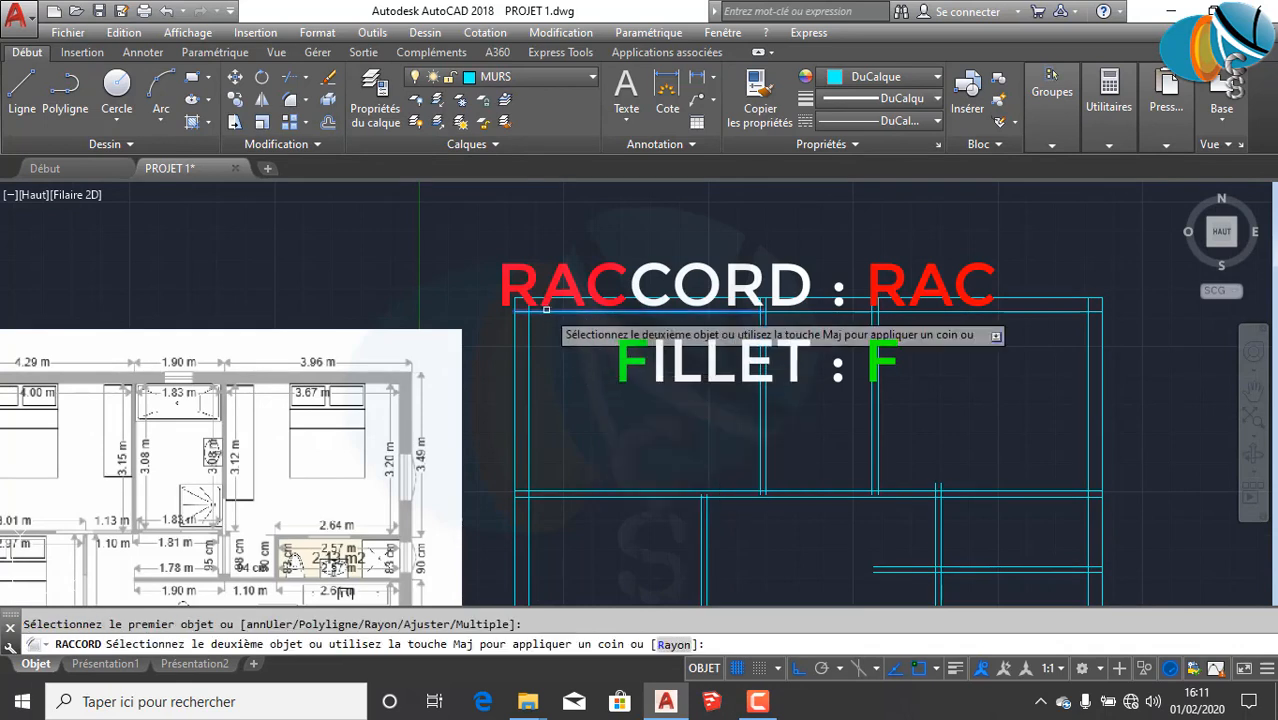
left_click(532, 389)
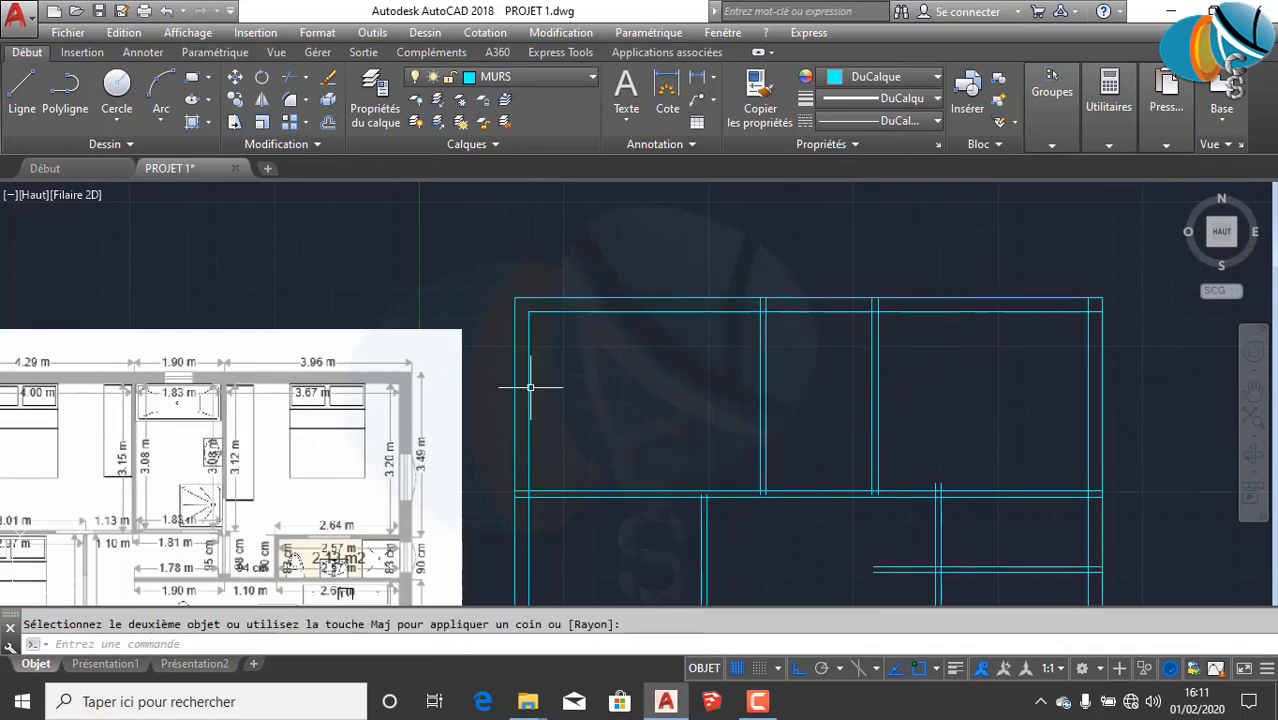
Step: Fillet the inner wall lines at the lower-left corner of the plan to remove their overlapping ends
scroll(509, 327, "up", 5)
scroll(600, 332, "down", 4)
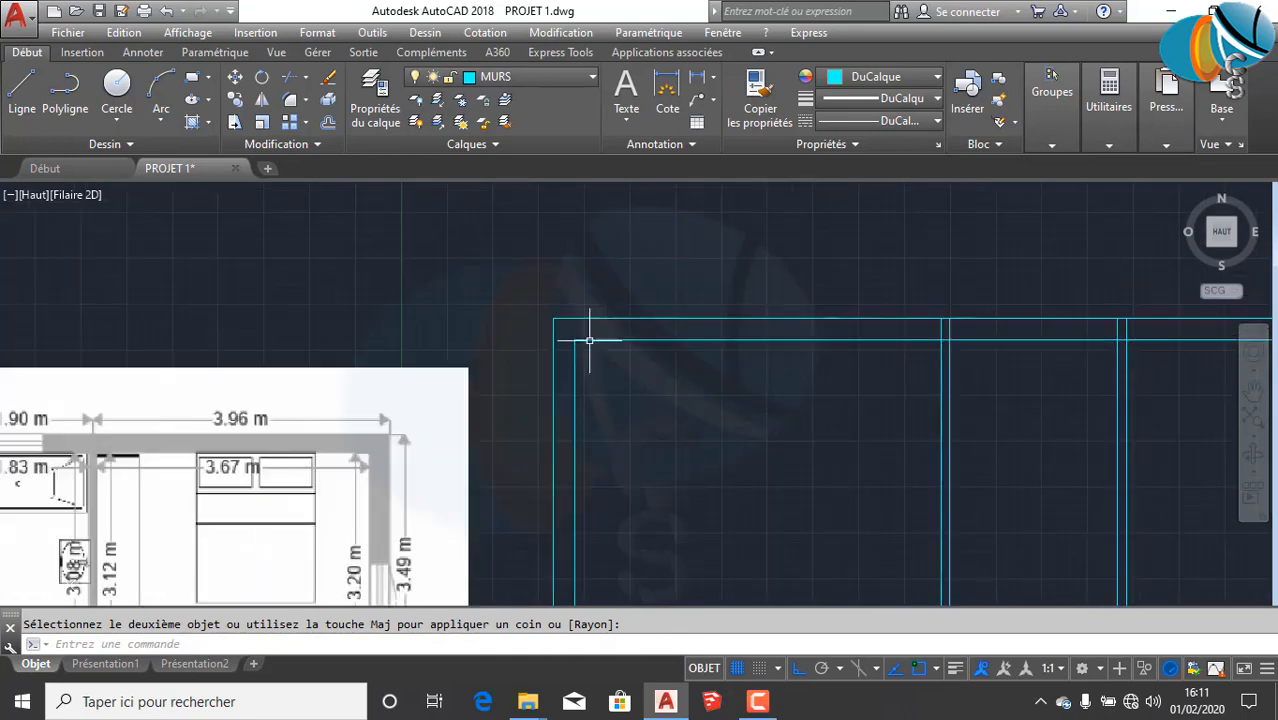
middle_click_drag(298, 423, 388, 403)
scroll(638, 335, "down", 2)
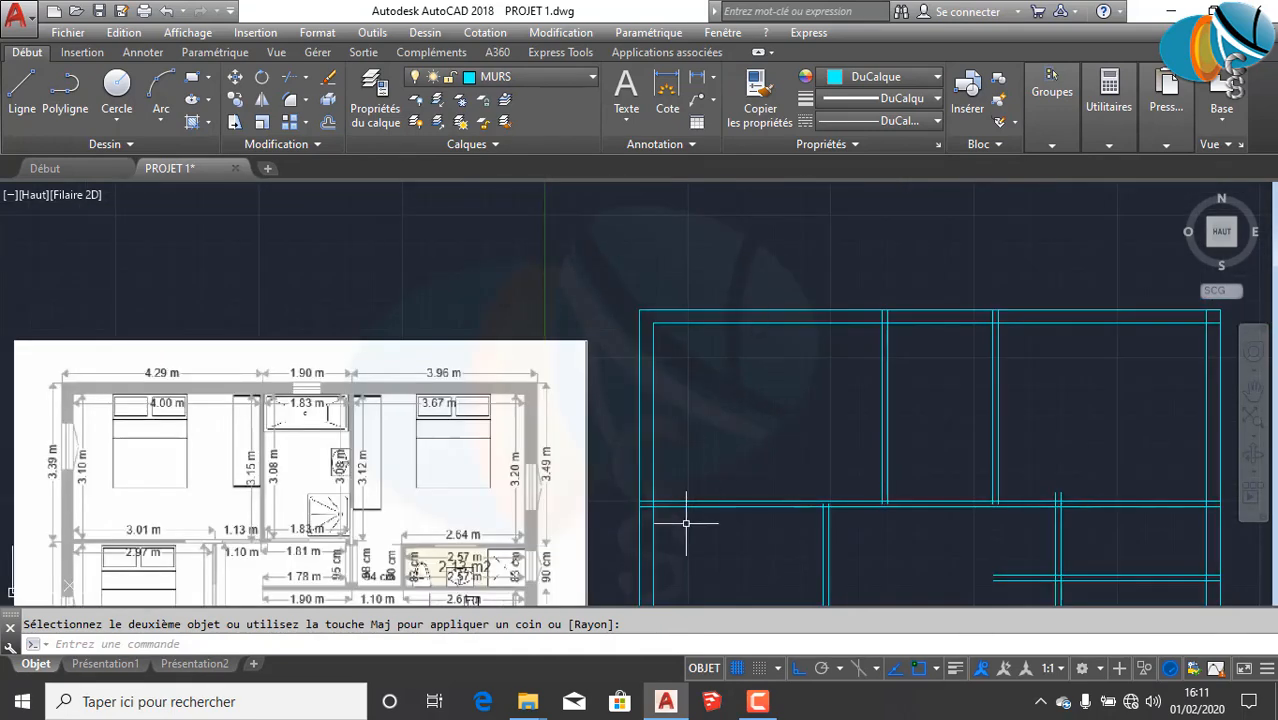
middle_click_drag(685, 522, 645, 291)
scroll(645, 293, "down", 2)
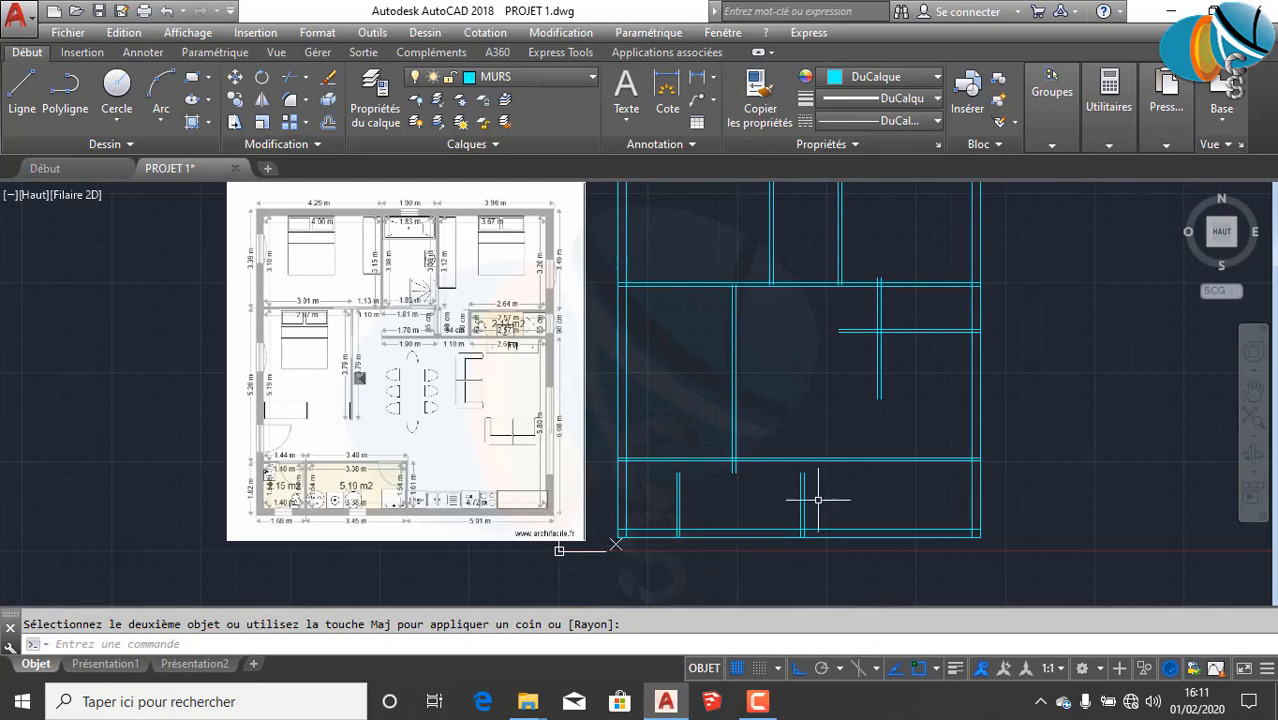
scroll(620, 535, "up", 5)
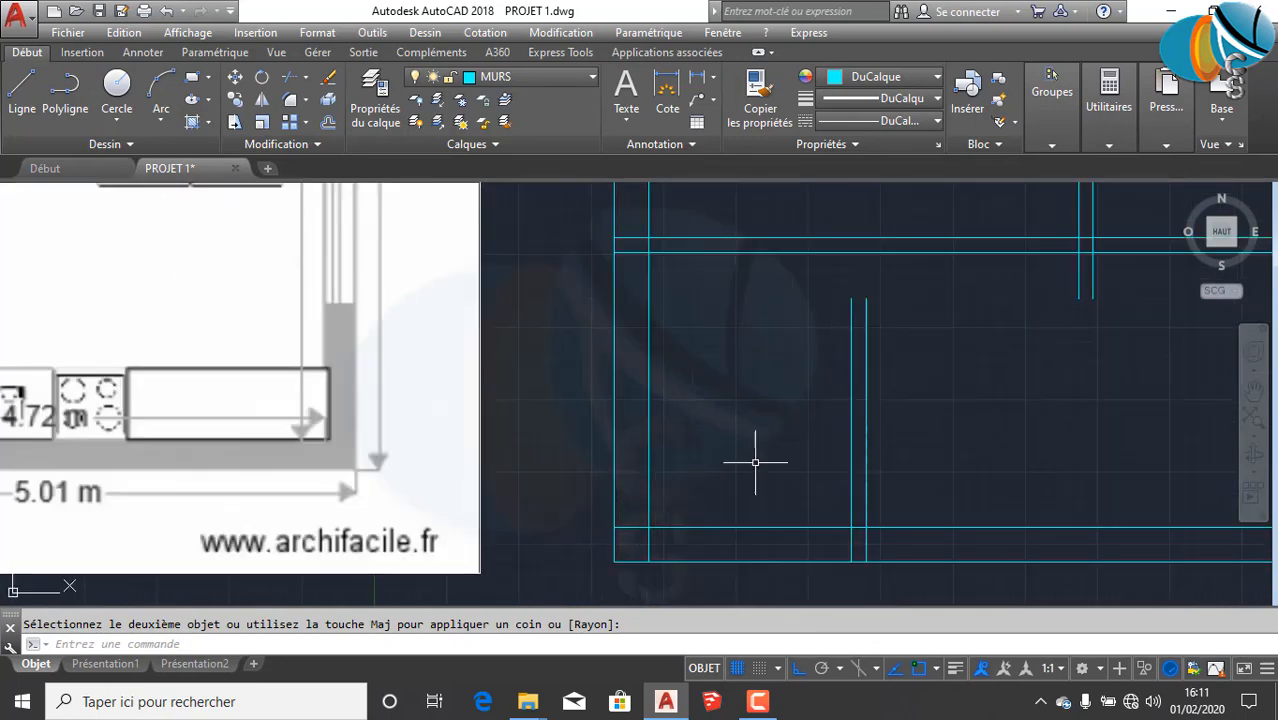
middle_click_drag(678, 409, 622, 348)
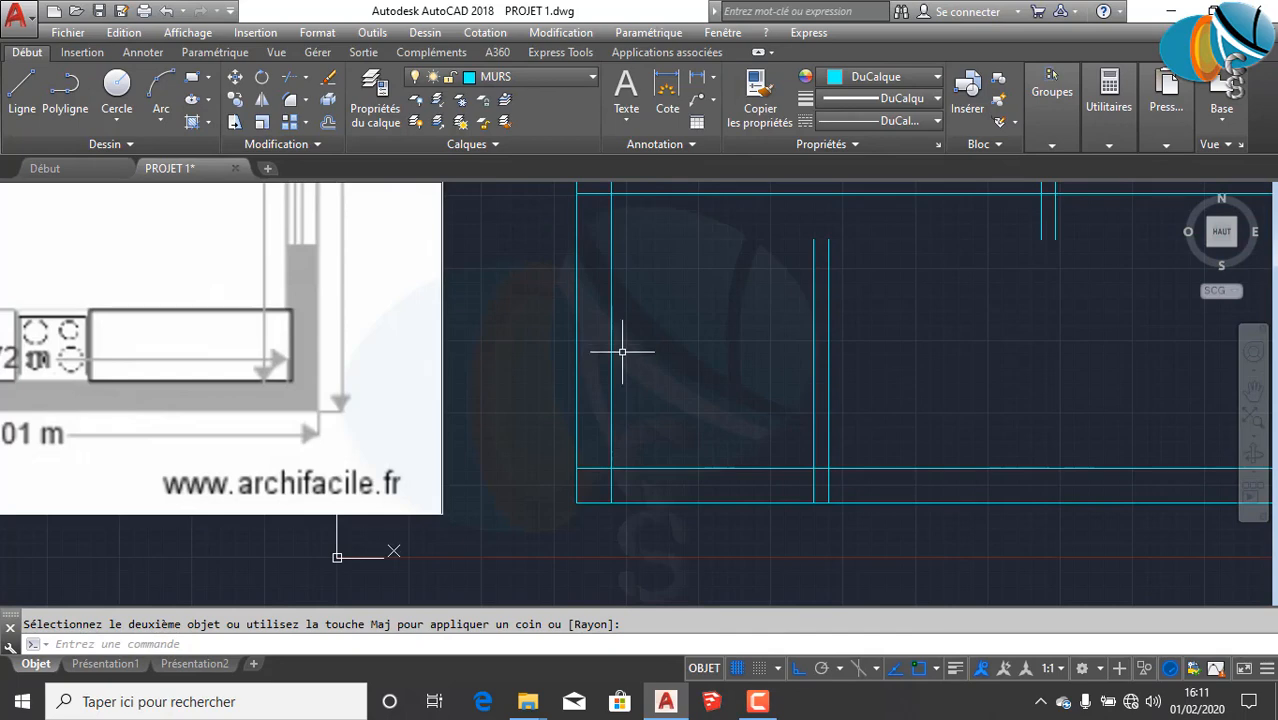
key("Return")
left_click(609, 416)
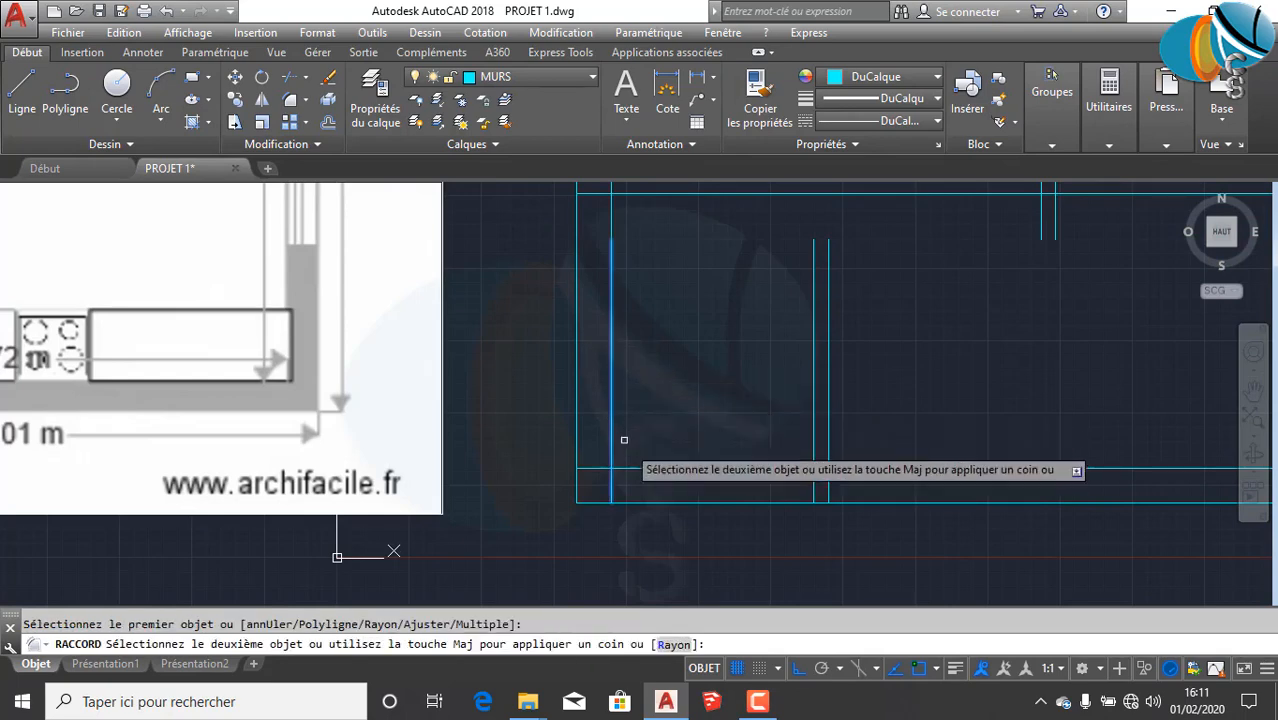
left_click(644, 467)
Step: Fillet the inner wall lines at the lower-right corner of the plan
scroll(700, 430, "down", 4)
scroll(728, 422, "up", 6)
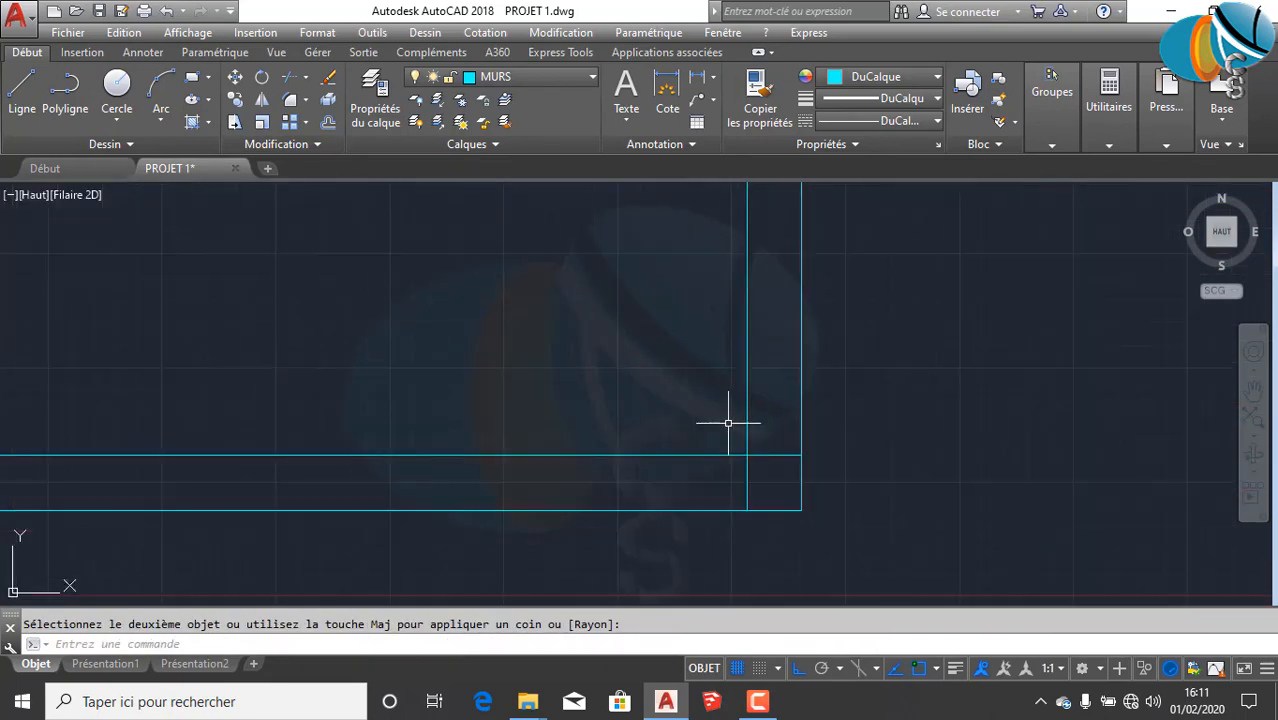
key("Return")
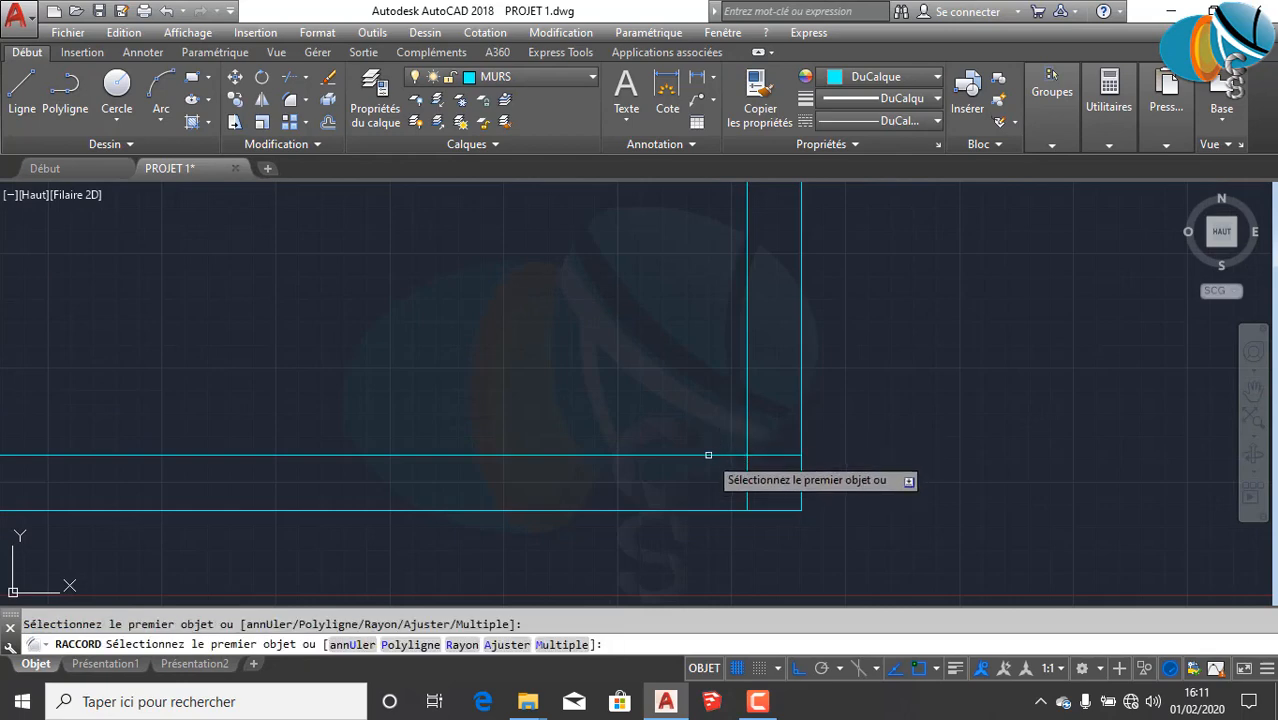
left_click(708, 456)
left_click(747, 422)
Step: Fillet the inner wall lines at the upper-right corner of the plan
scroll(740, 466, "down", 5)
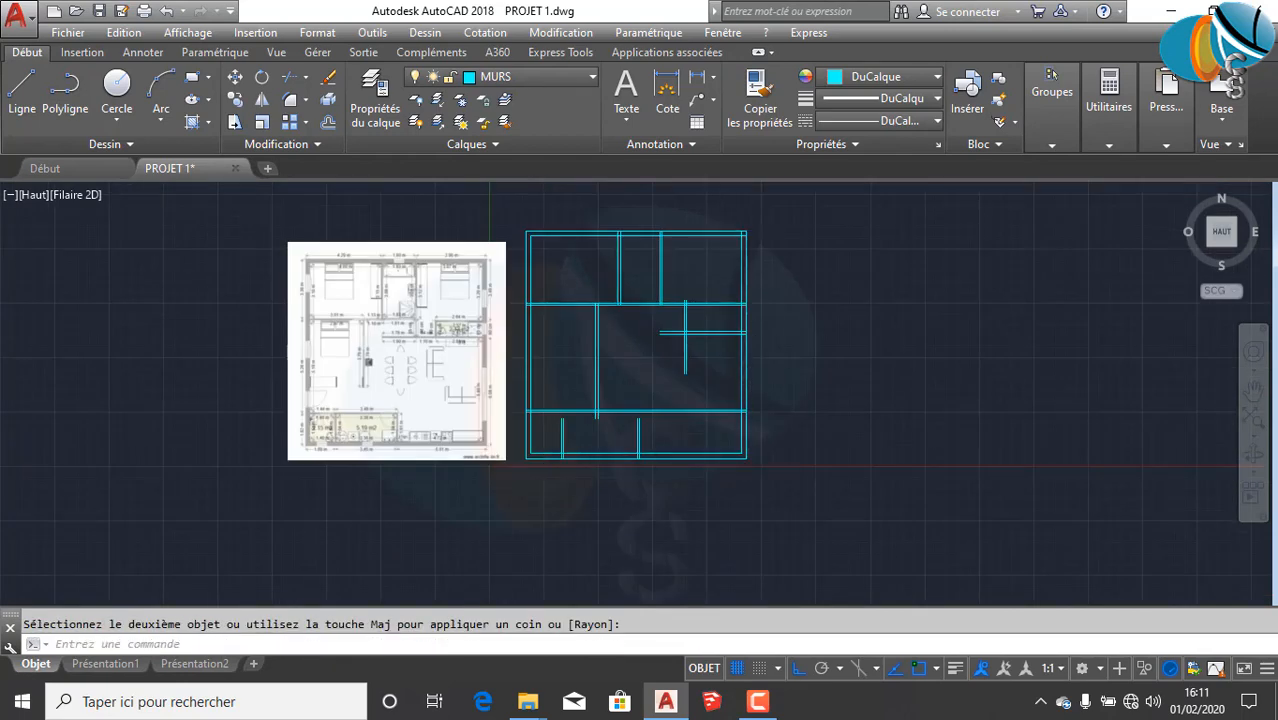
scroll(765, 260, "up", 7)
key("Return")
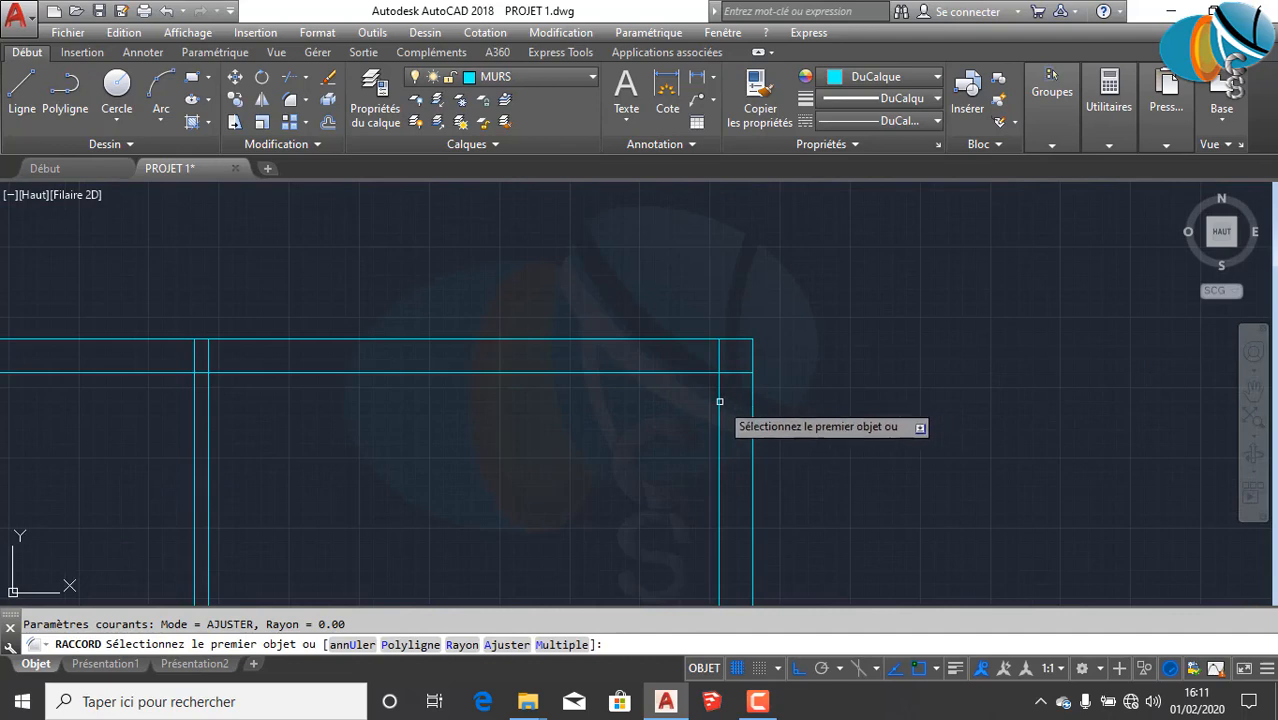
left_click(719, 401)
left_click(742, 371)
scroll(597, 471, "down", 3)
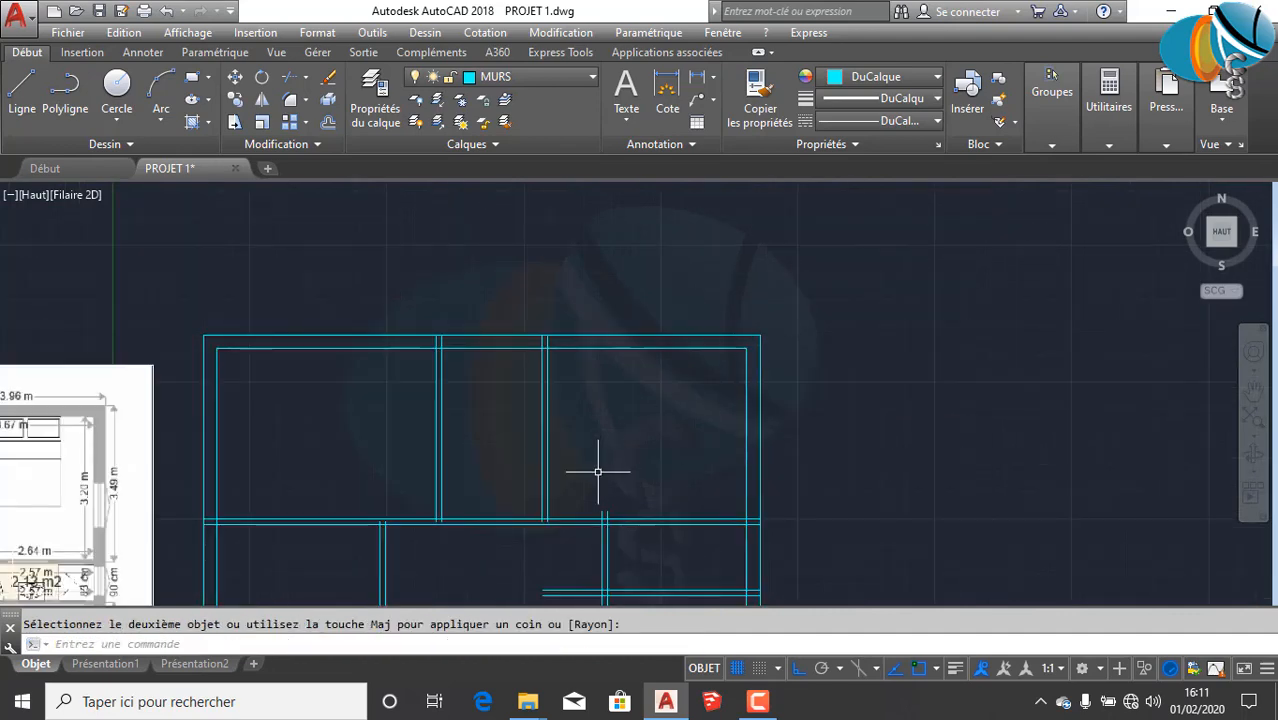
Step: Examine the interior partition junctions and overhanging wall lines against the reference floor plan
middle_click_drag(597, 471, 661, 350)
scroll(491, 440, "up", 2)
mouse_move(494, 437)
middle_mouse_down()
mouse_move(553, 437)
mouse_move(562, 469)
middle_mouse_up()
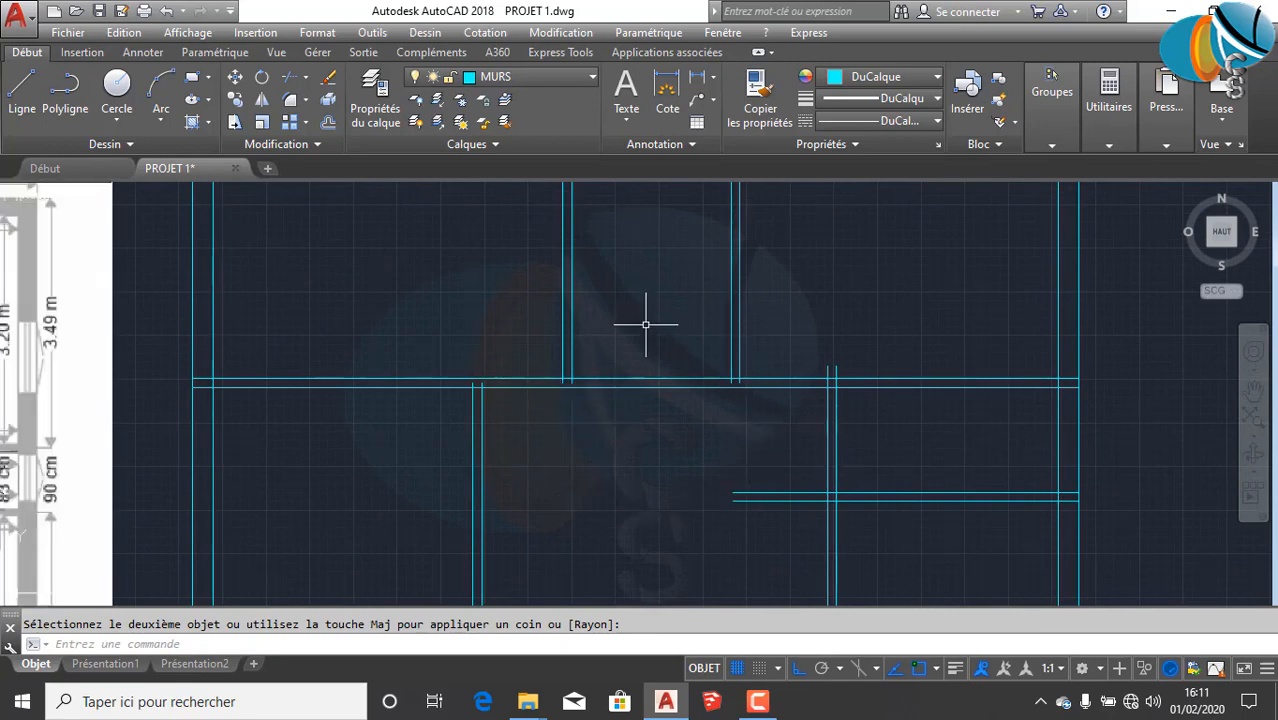
middle_click_drag(778, 479, 841, 296)
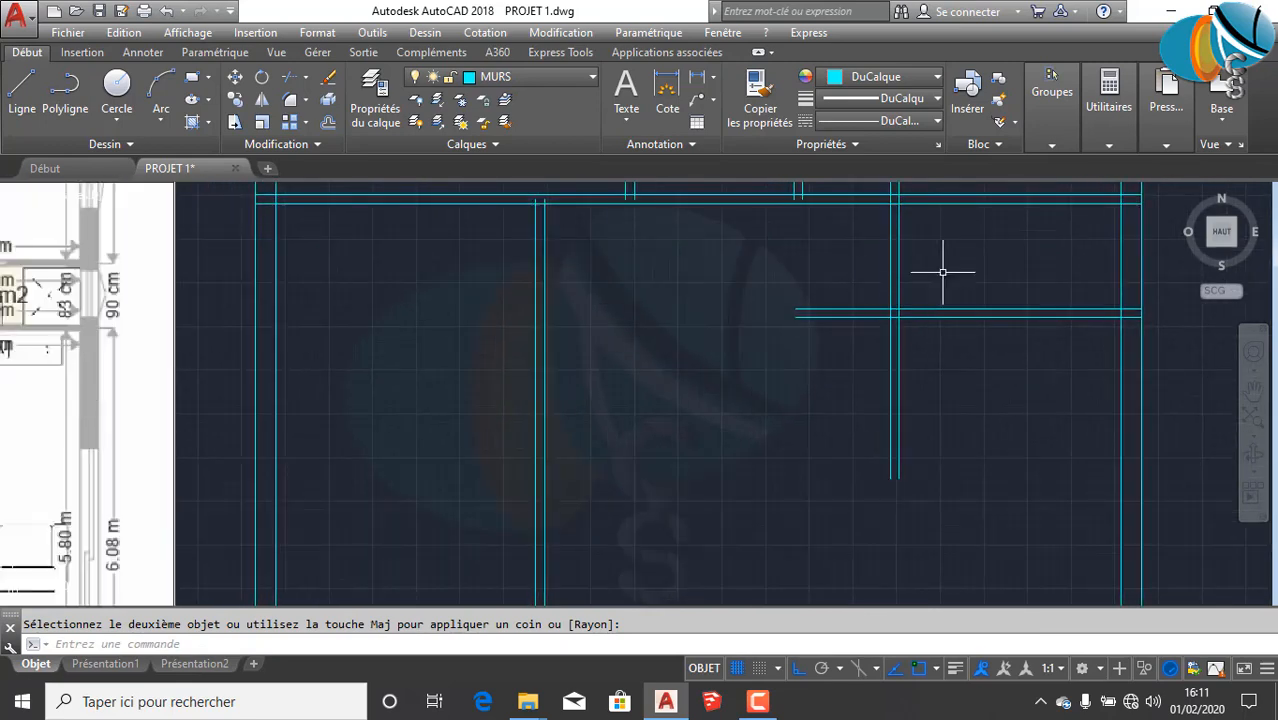
middle_click_drag(914, 320, 779, 435)
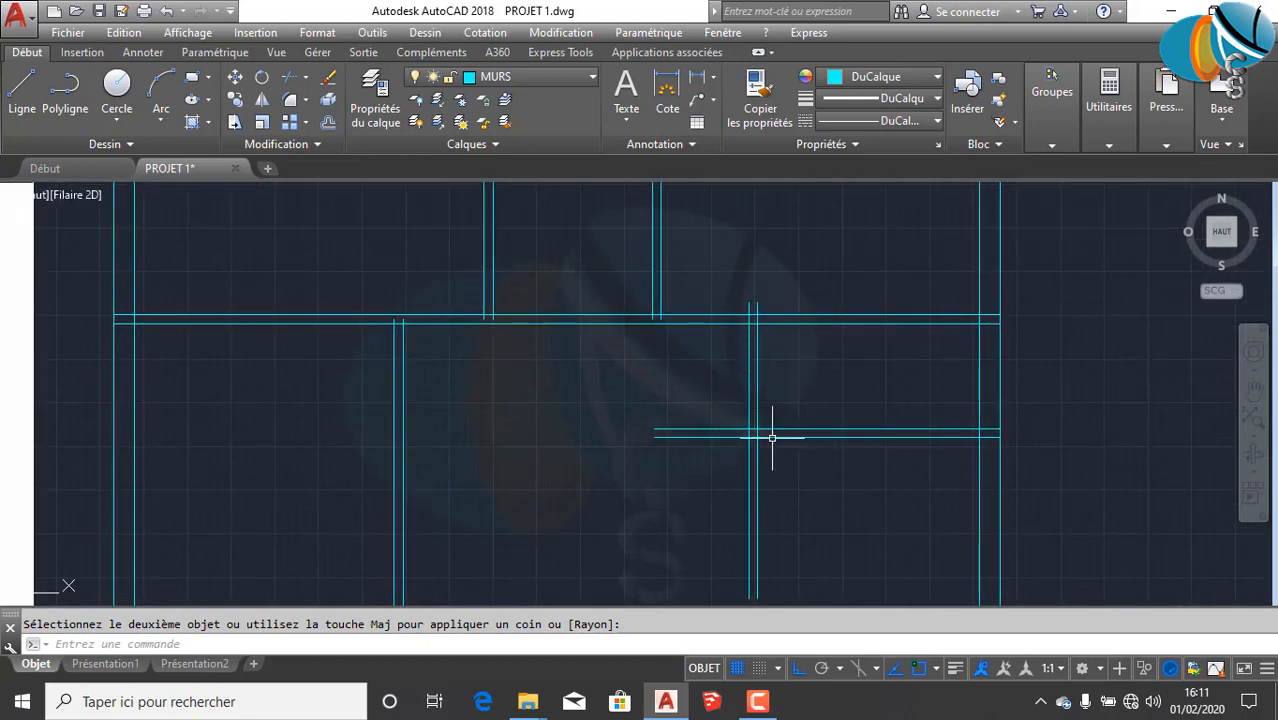
scroll(726, 409, "down", 5)
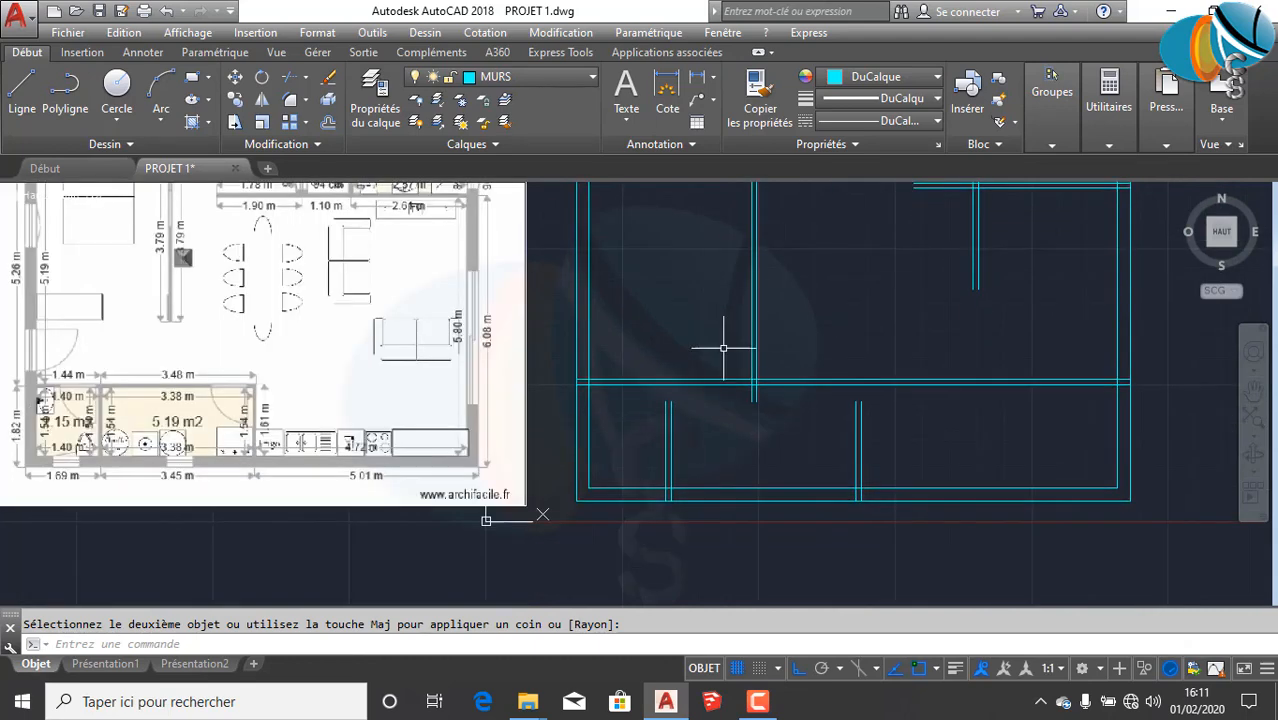
scroll(657, 398, "up", 2)
scroll(853, 411, "down", 2)
middle_click_drag(853, 411, 653, 508)
middle_click_drag(758, 440, 773, 522)
scroll(789, 495, "down", 2)
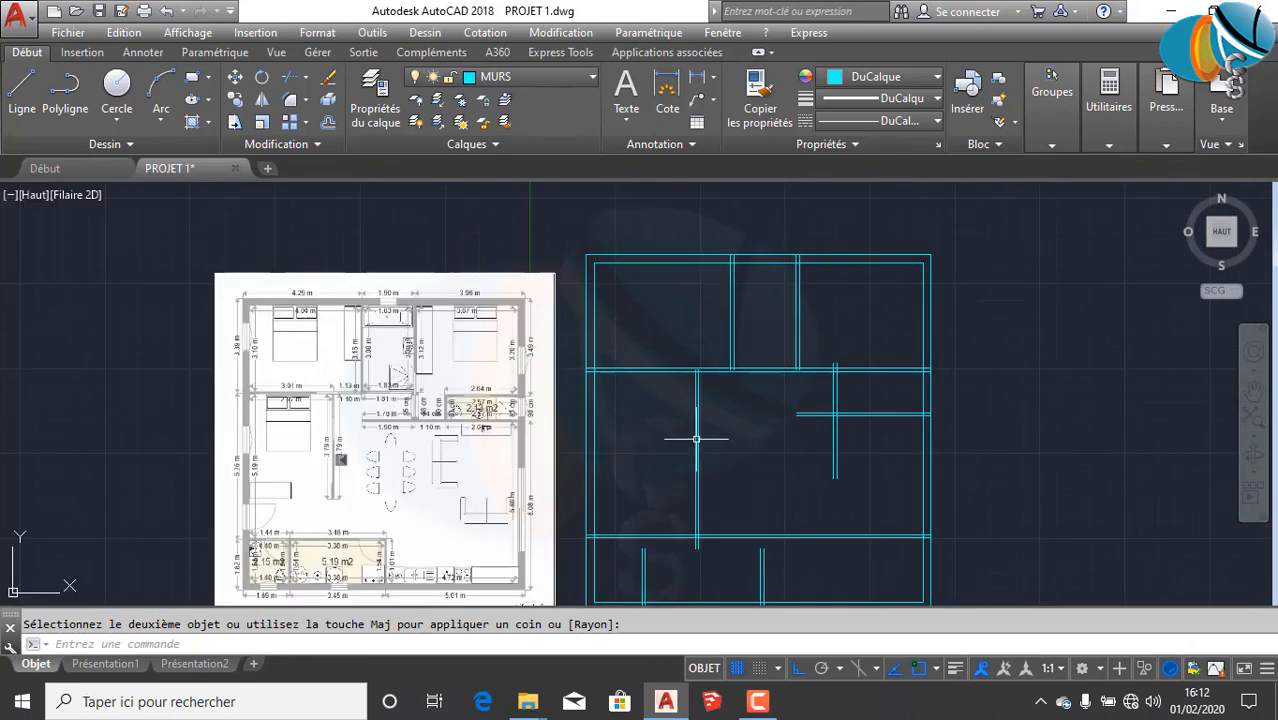
middle_click_drag(696, 438, 704, 402)
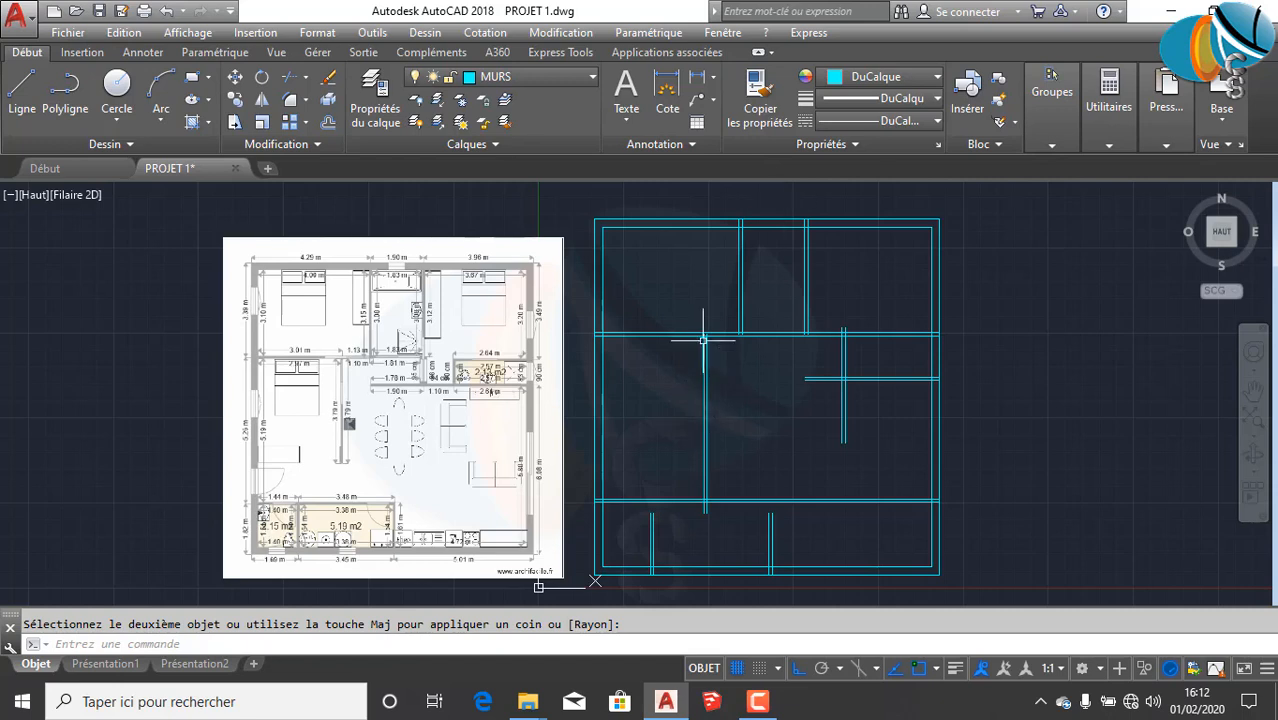
Step: Start the Trim command (AJUSTER) and inspect where the short vertical partition crosses the horizontal walls on the right side of the plan
left_click(306, 78)
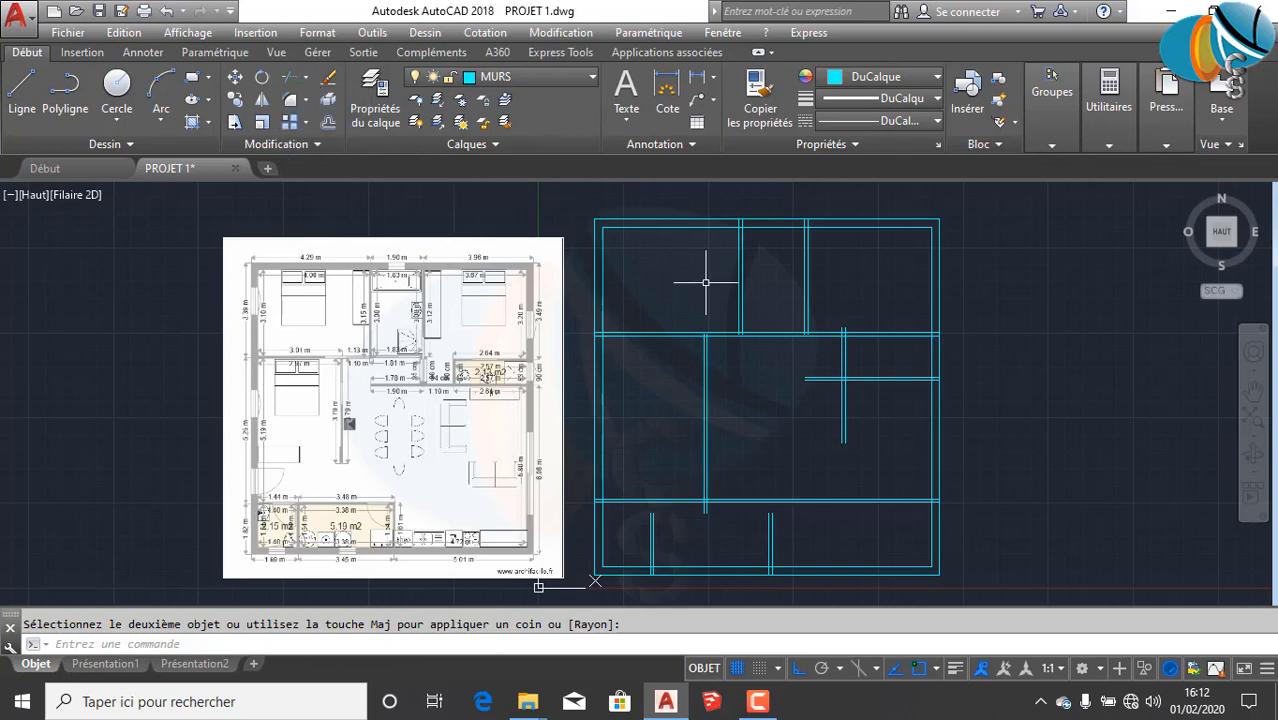
type("aj")
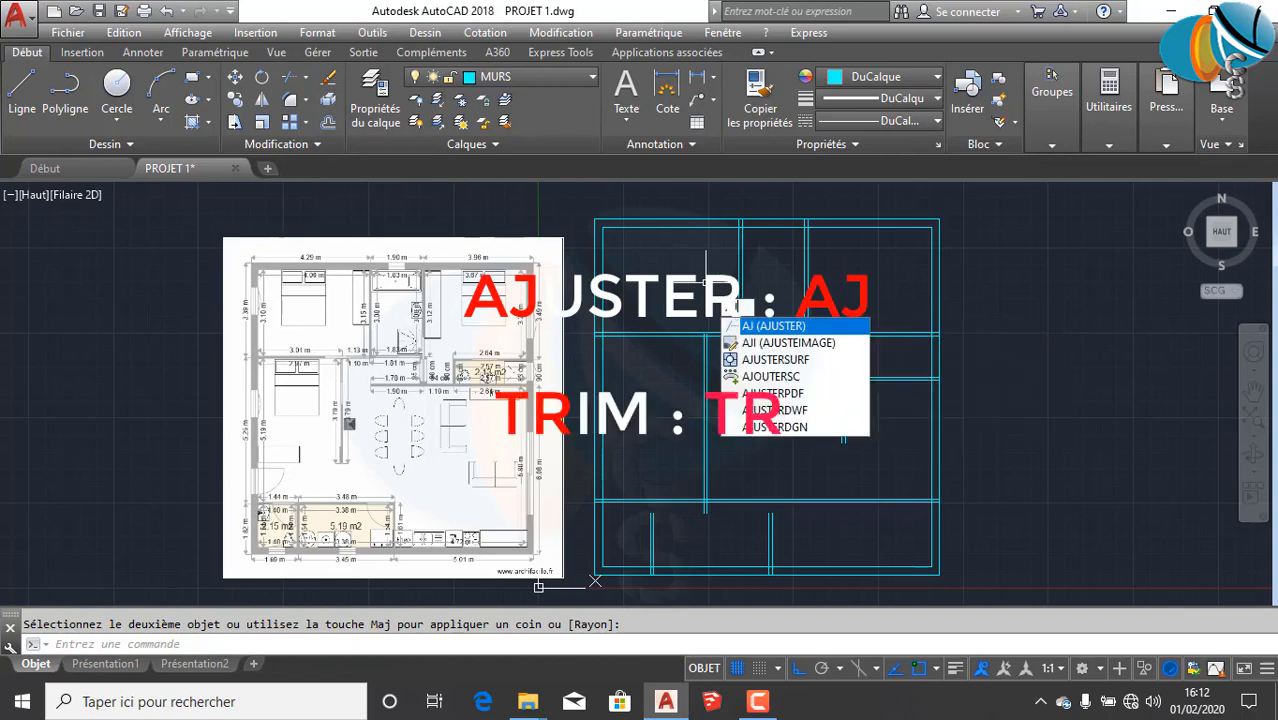
key("Return")
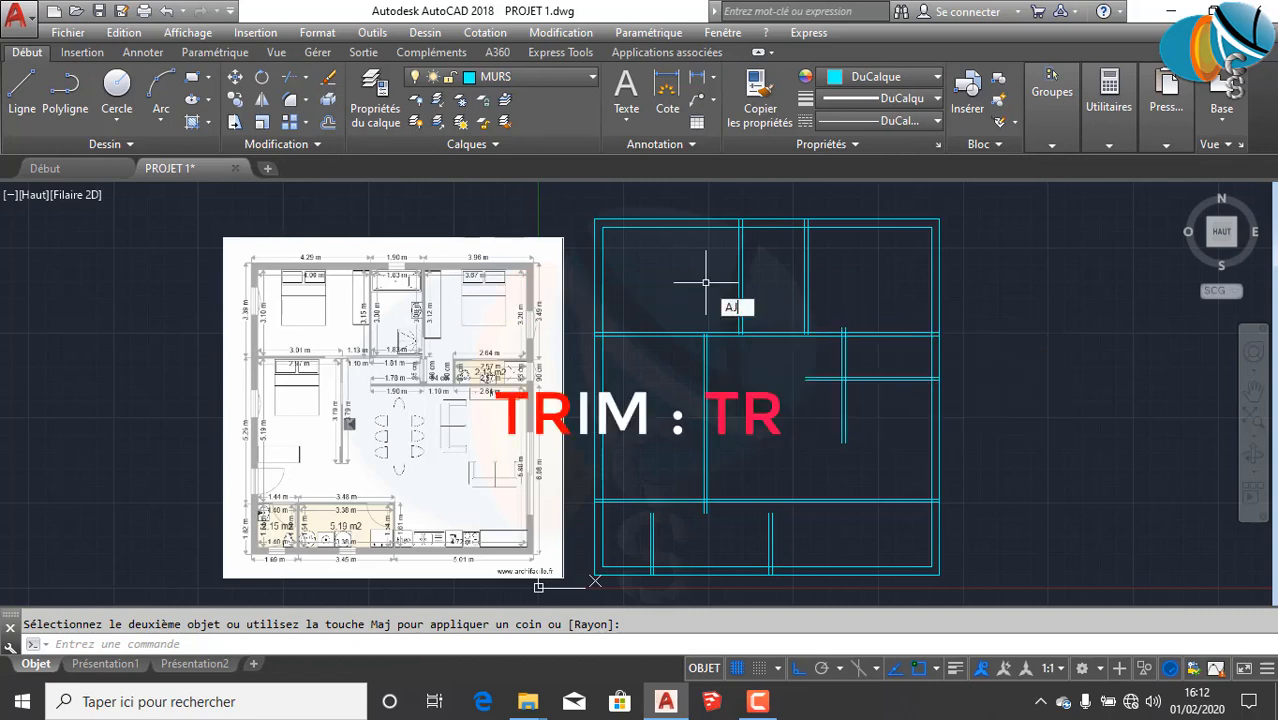
scroll(795, 306, "up", 4)
scroll(795, 306, "down", 3)
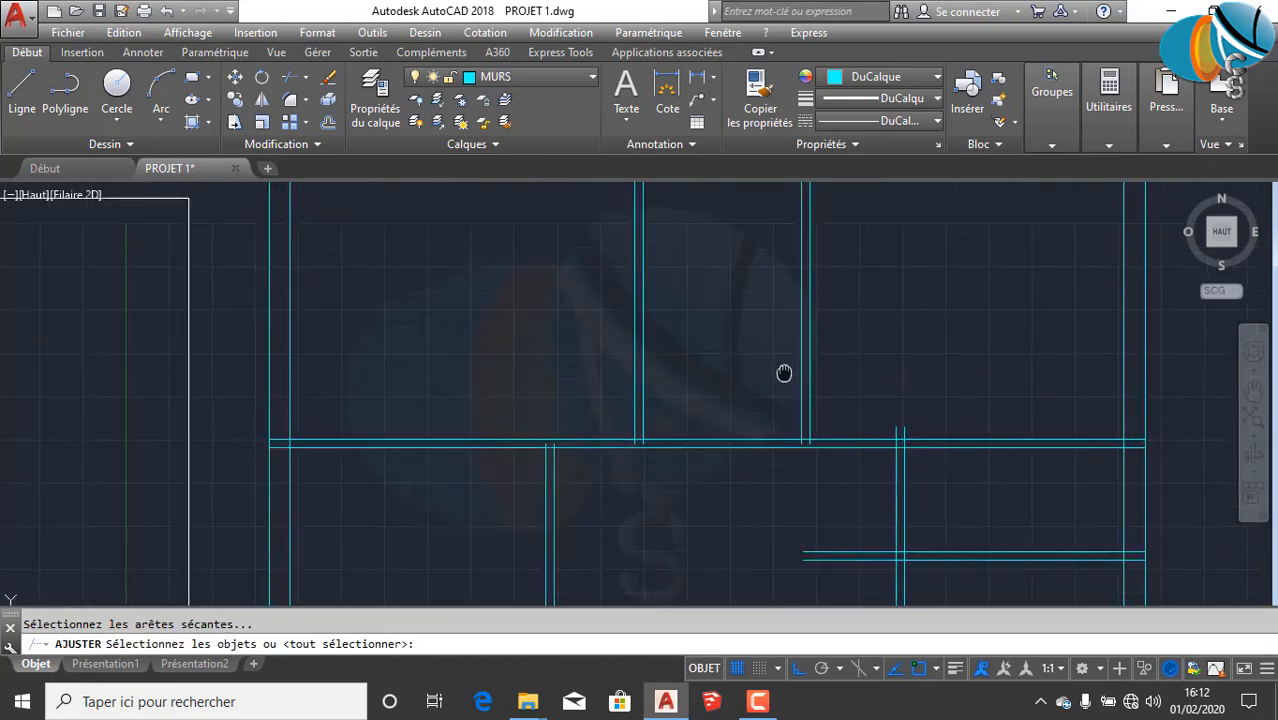
scroll(695, 305, "down", 4)
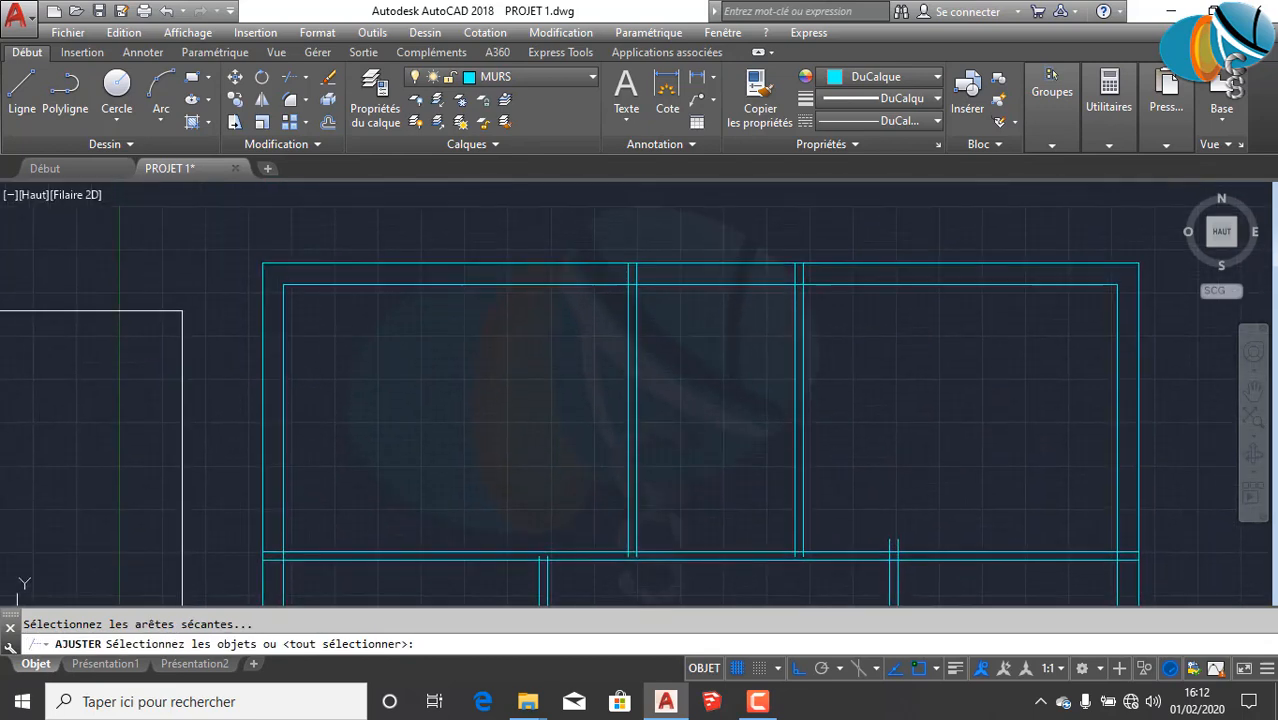
scroll(689, 327, "up", 2)
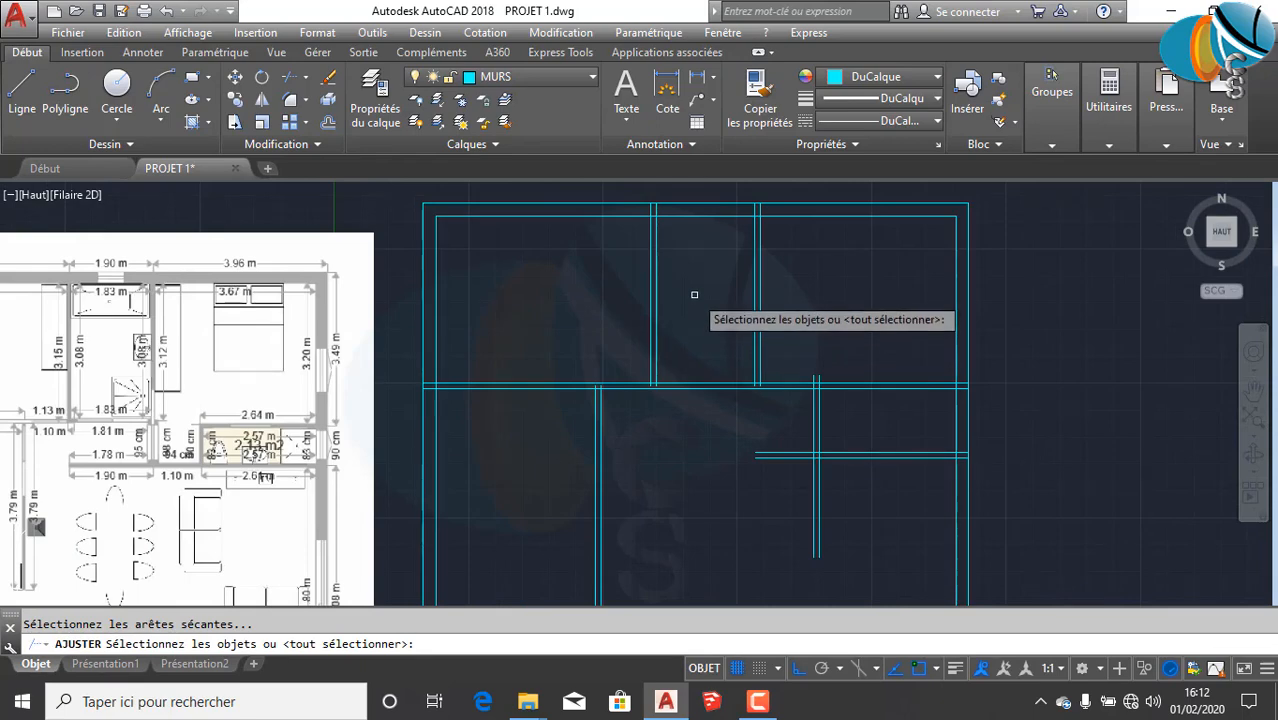
middle_click_drag(693, 337, 691, 263)
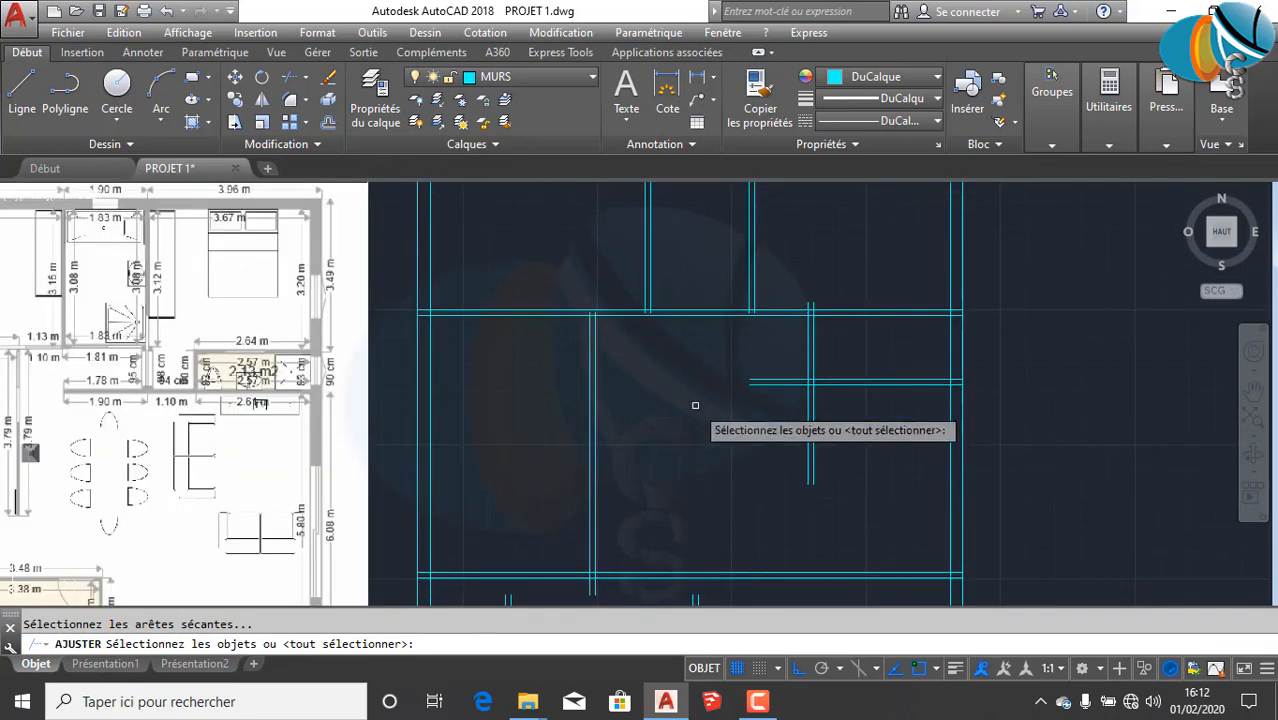
middle_click_drag(687, 405, 685, 352)
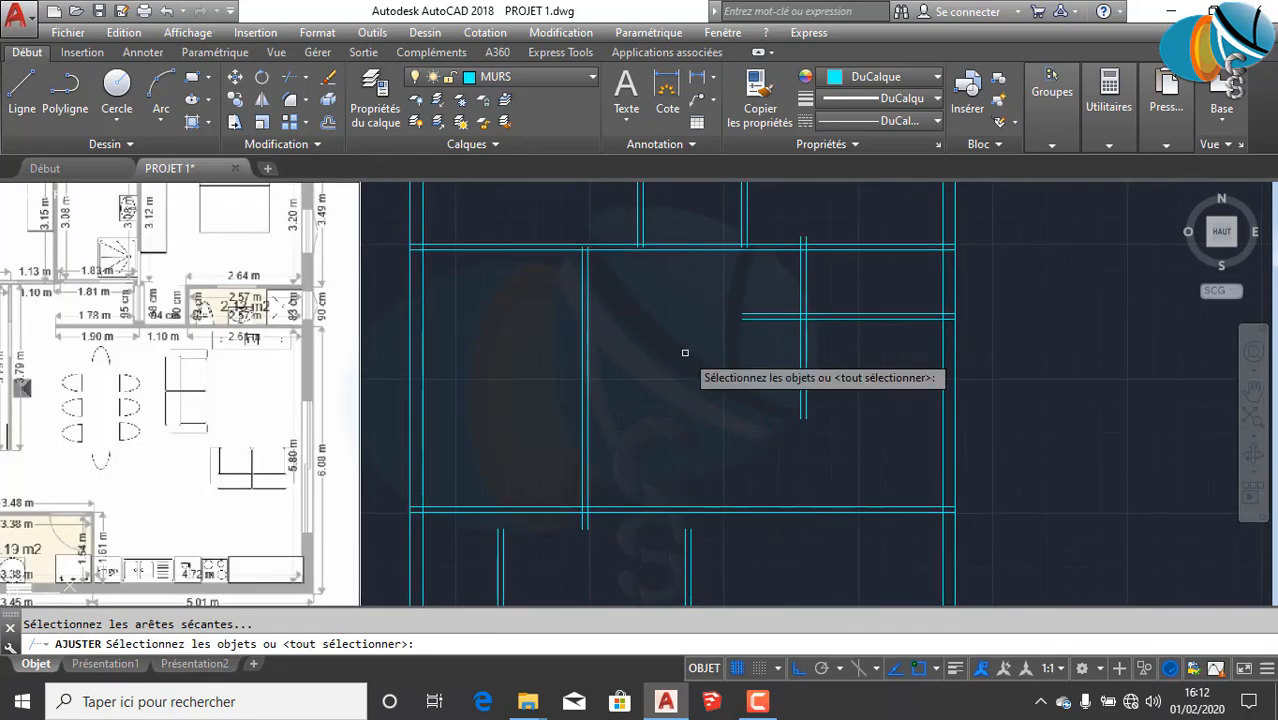
scroll(790, 348, "up", 2)
scroll(700, 300, "up", 2)
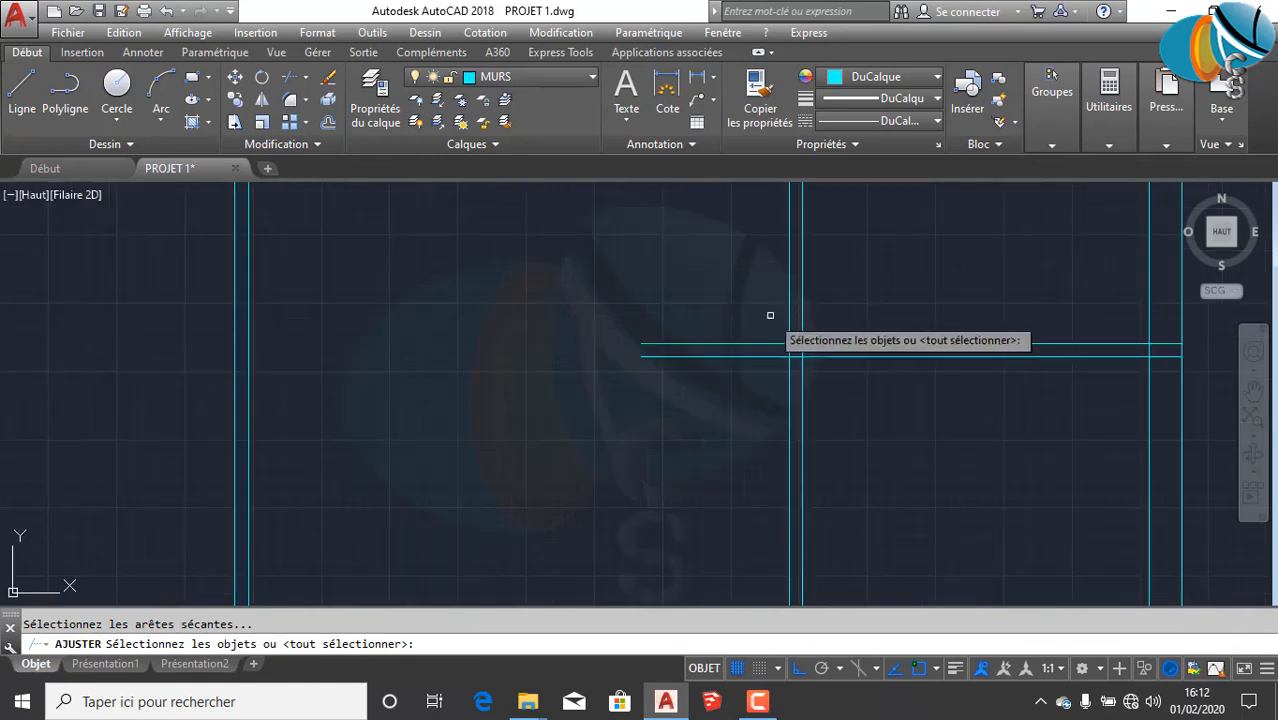
scroll(768, 362, "down", 2)
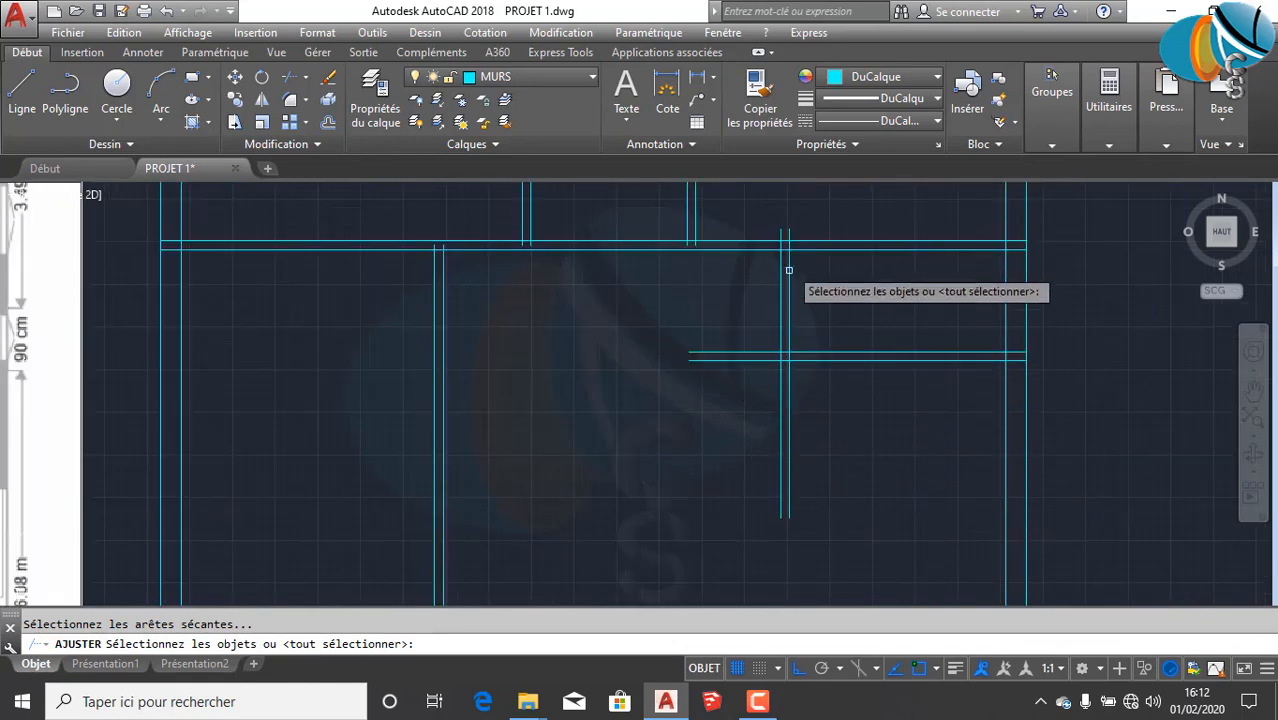
scroll(779, 345, "up", 2)
scroll(785, 448, "up", 2)
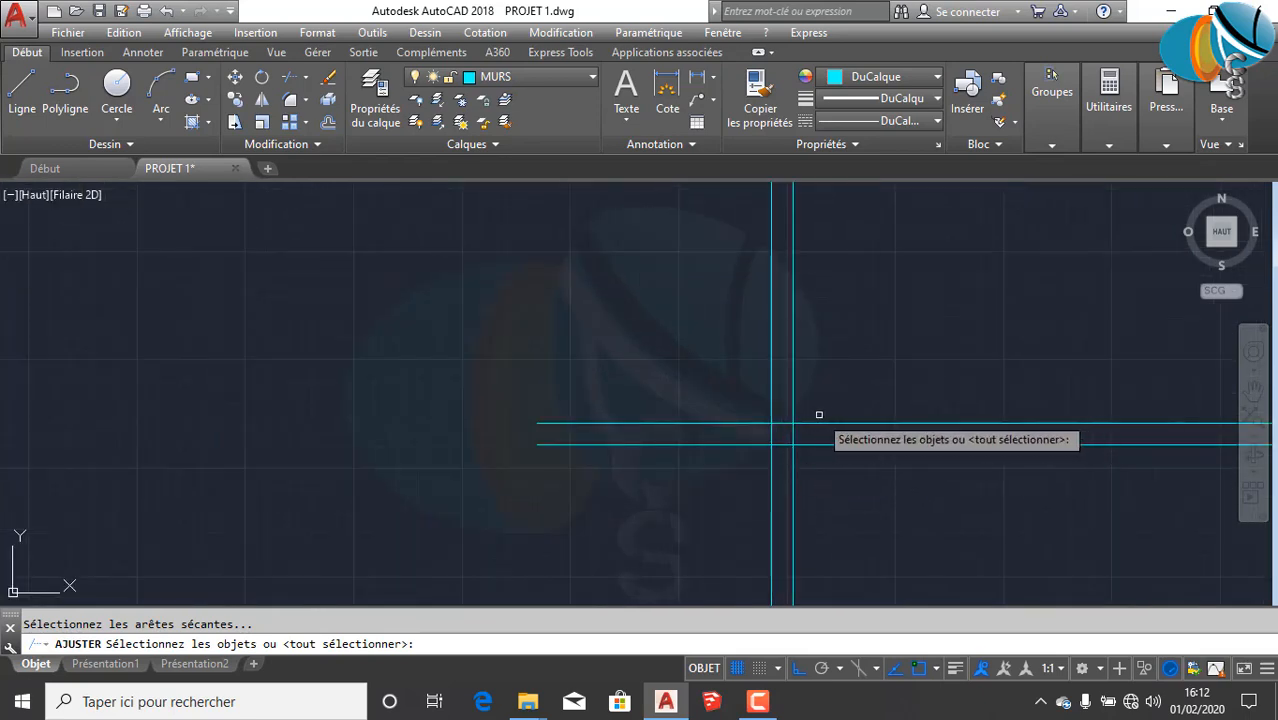
scroll(830, 425, "down", 4)
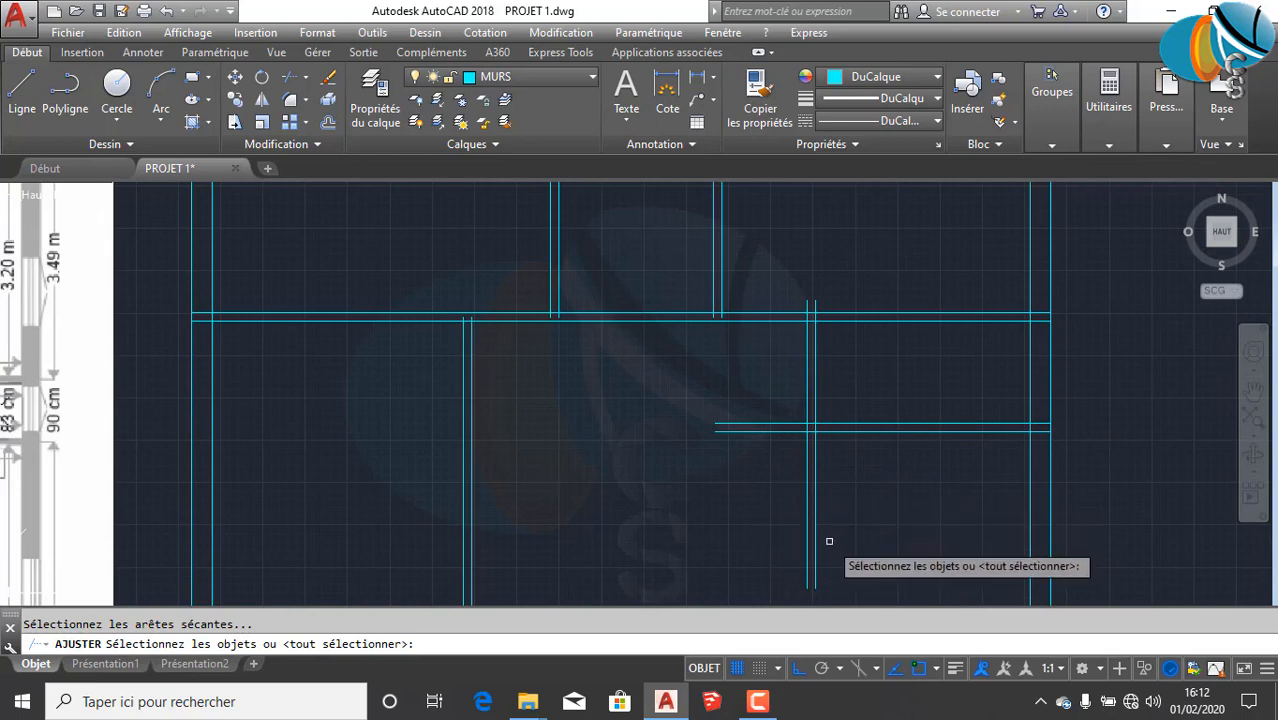
Step: Using the facing lines of the two horizontal walls as cutting edges, trim the short vertical partition below the lower wall's upper line
left_click(838, 423)
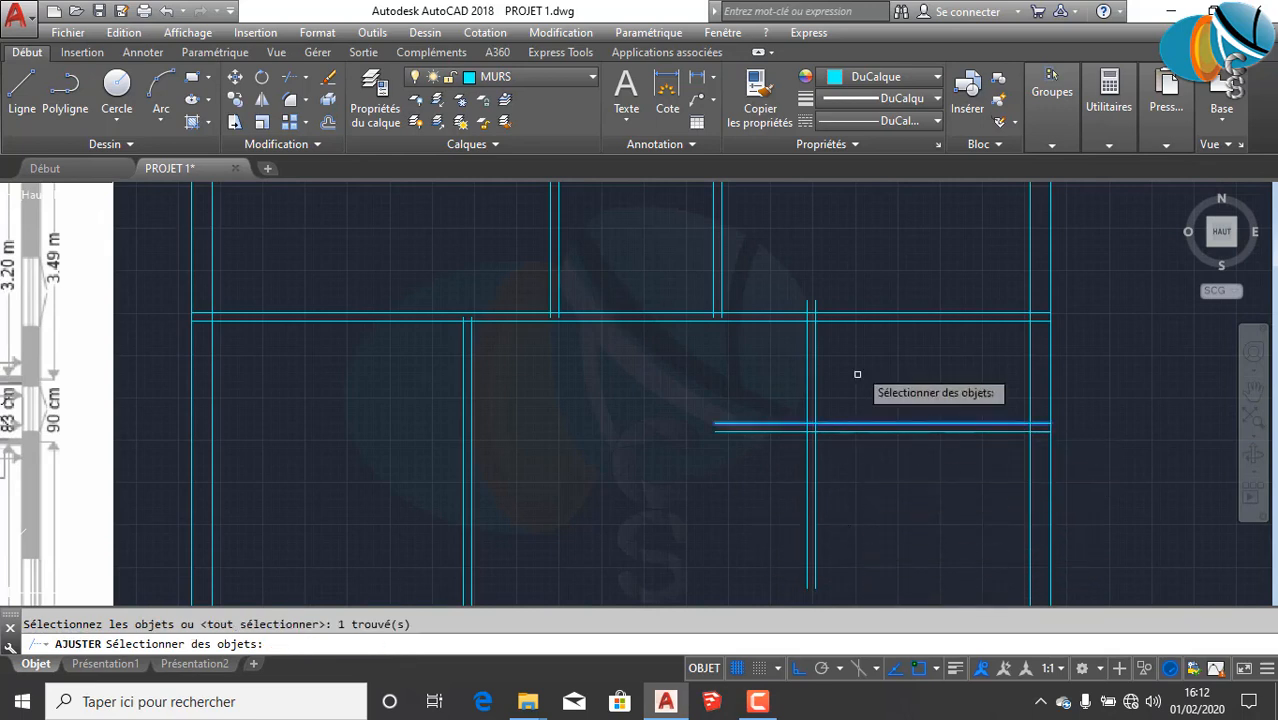
scroll(836, 314, "up", 3)
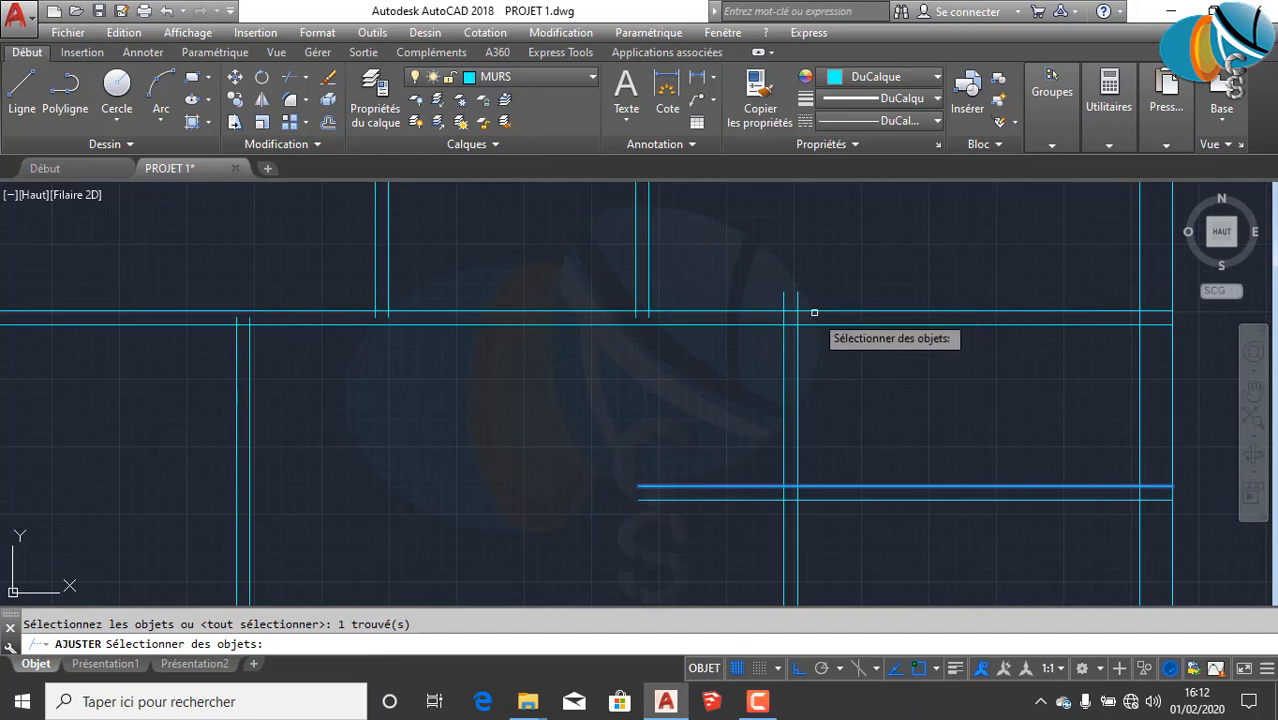
left_click(833, 323)
middle_click_drag(876, 451, 863, 407)
key("Return")
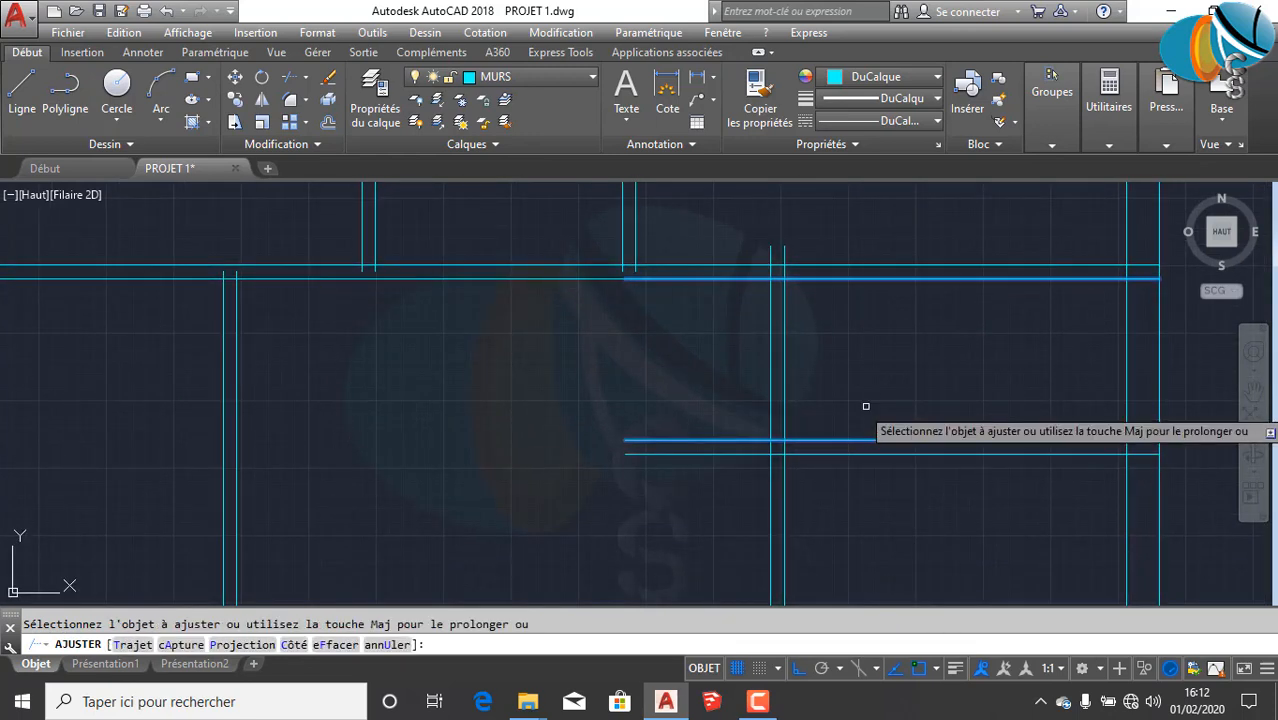
middle_click_drag(801, 503, 797, 437)
left_click(816, 526)
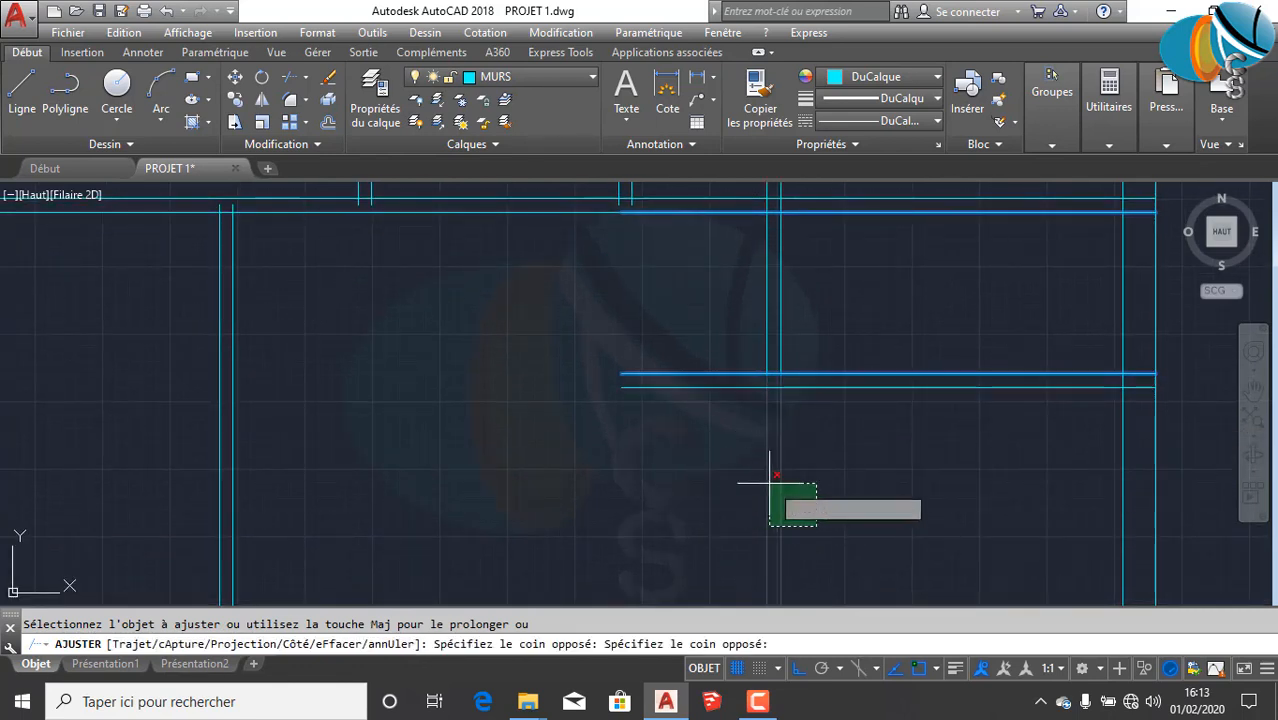
left_click(676, 443)
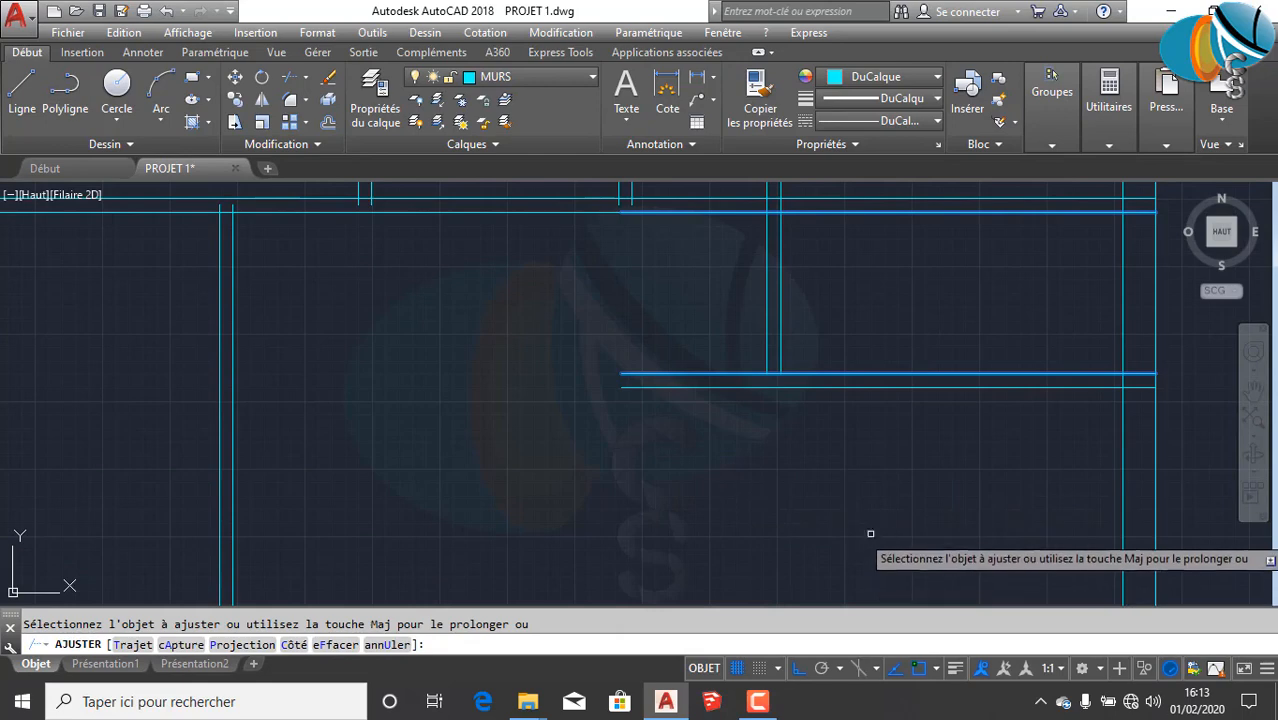
Step: Trim the short vertical partition's ends above the middle horizontal wall's lower line and end the trim
scroll(866, 530, "down", 2)
middle_click_drag(854, 527, 850, 565)
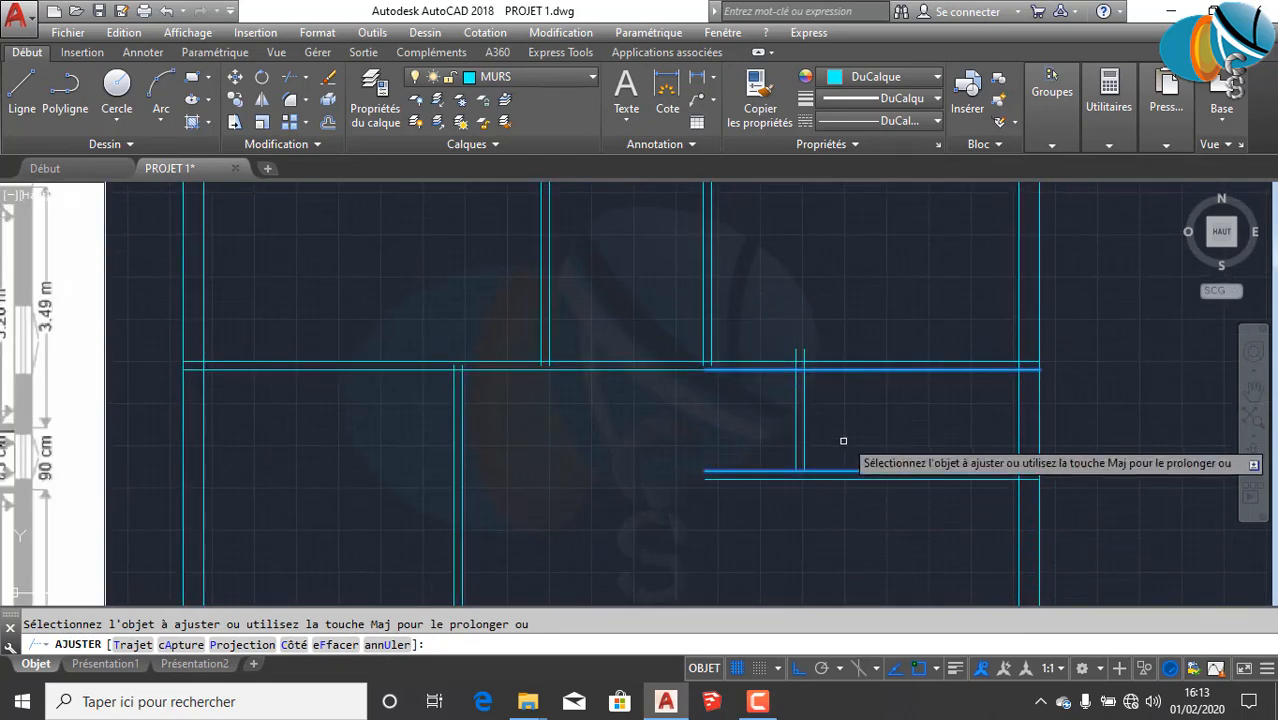
scroll(837, 352, "up", 2)
left_click(813, 319)
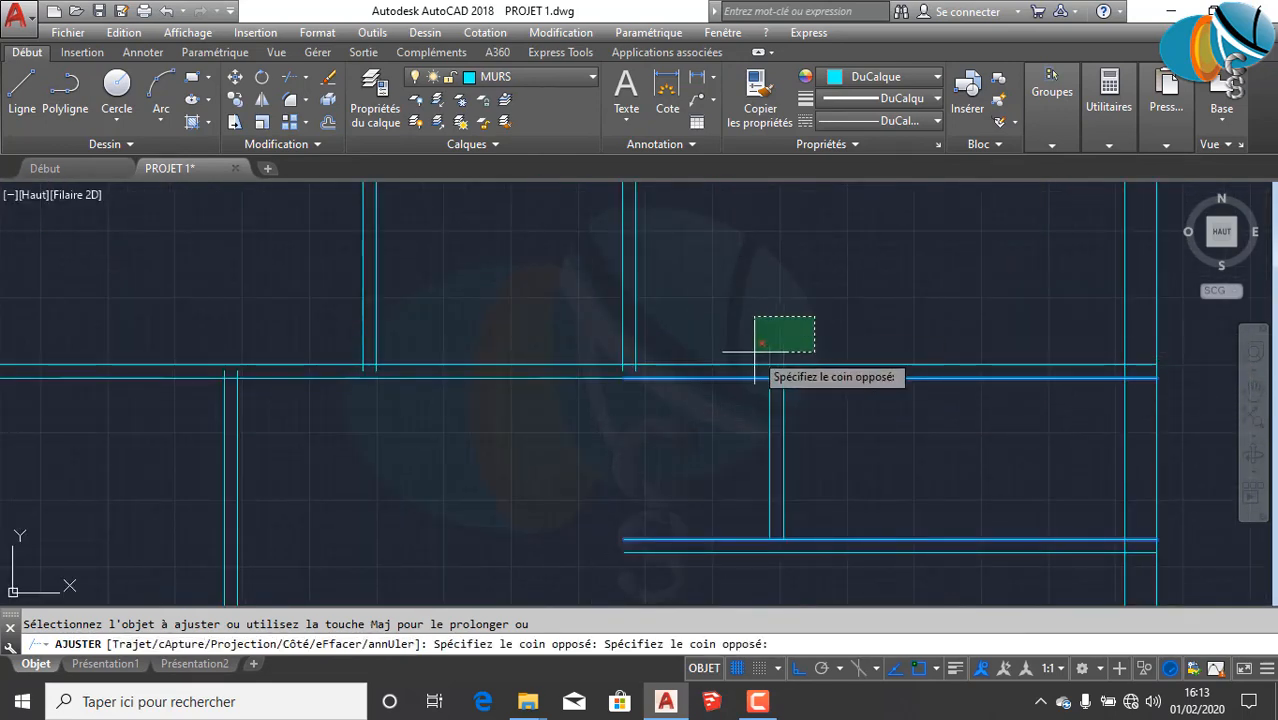
left_click(762, 350)
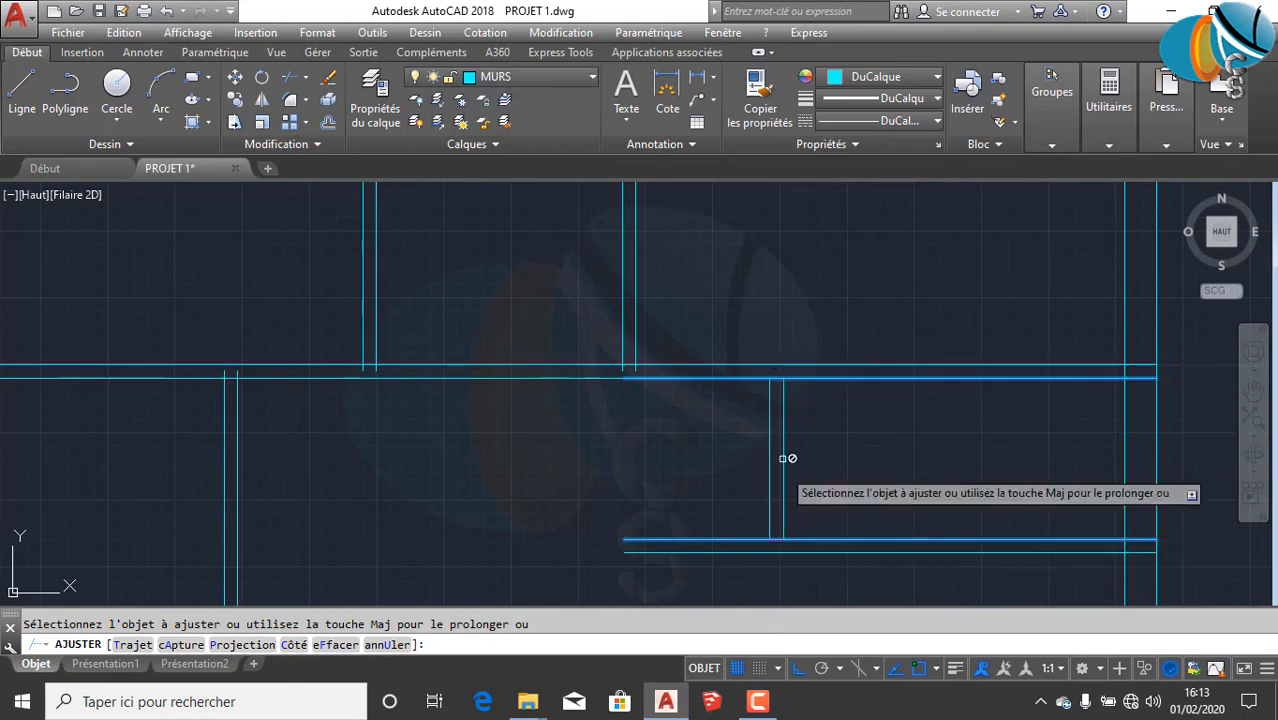
scroll(858, 350, "down", 3)
scroll(860, 360, "down", 3)
scroll(665, 325, "up", 4)
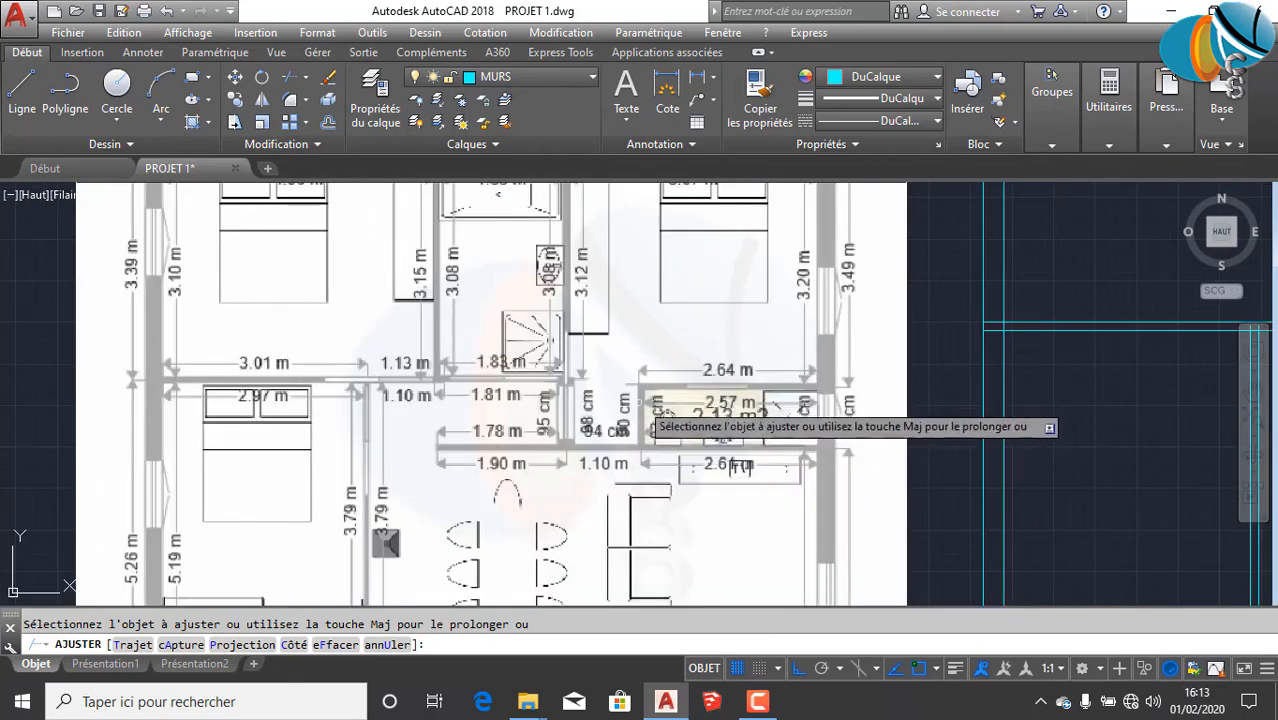
scroll(690, 420, "down", 4)
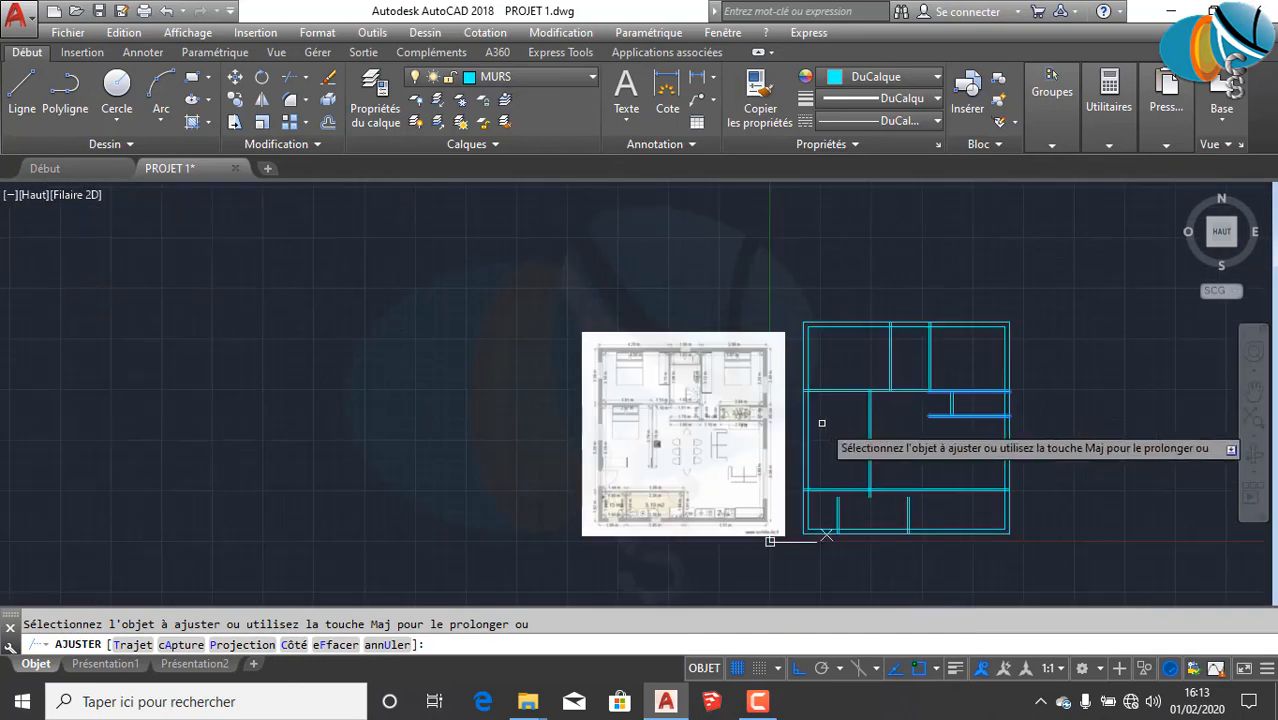
scroll(973, 405, "up", 5)
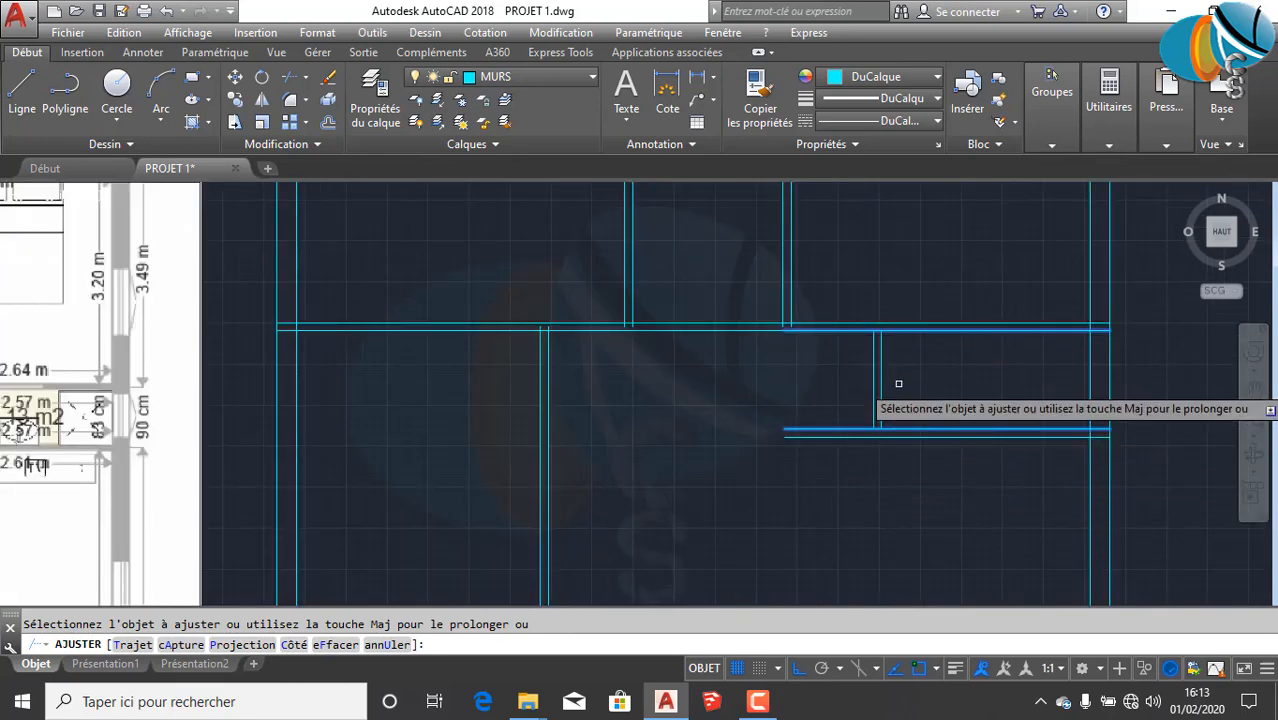
key("Escape")
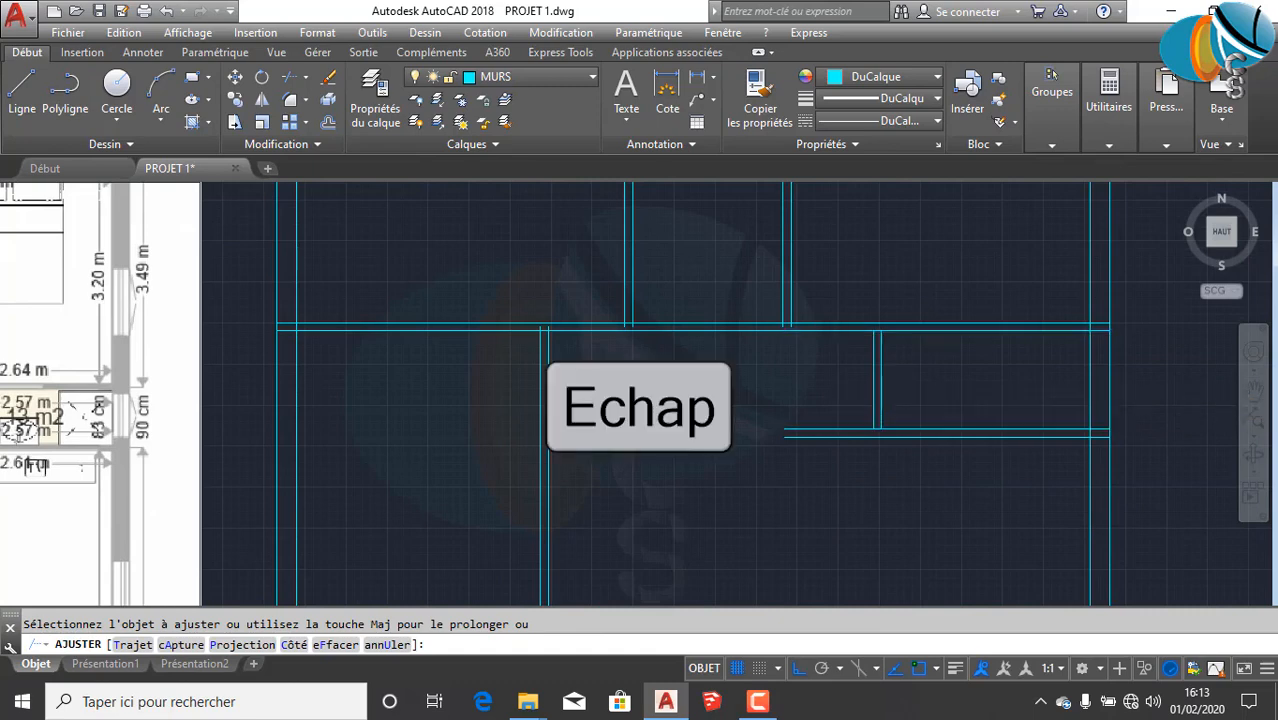
Step: Trim the inner lines of the two upper partitions at the top exterior wall, with the room's upper and lower wall lines as cutting edges
scroll(848, 461, "down", 2)
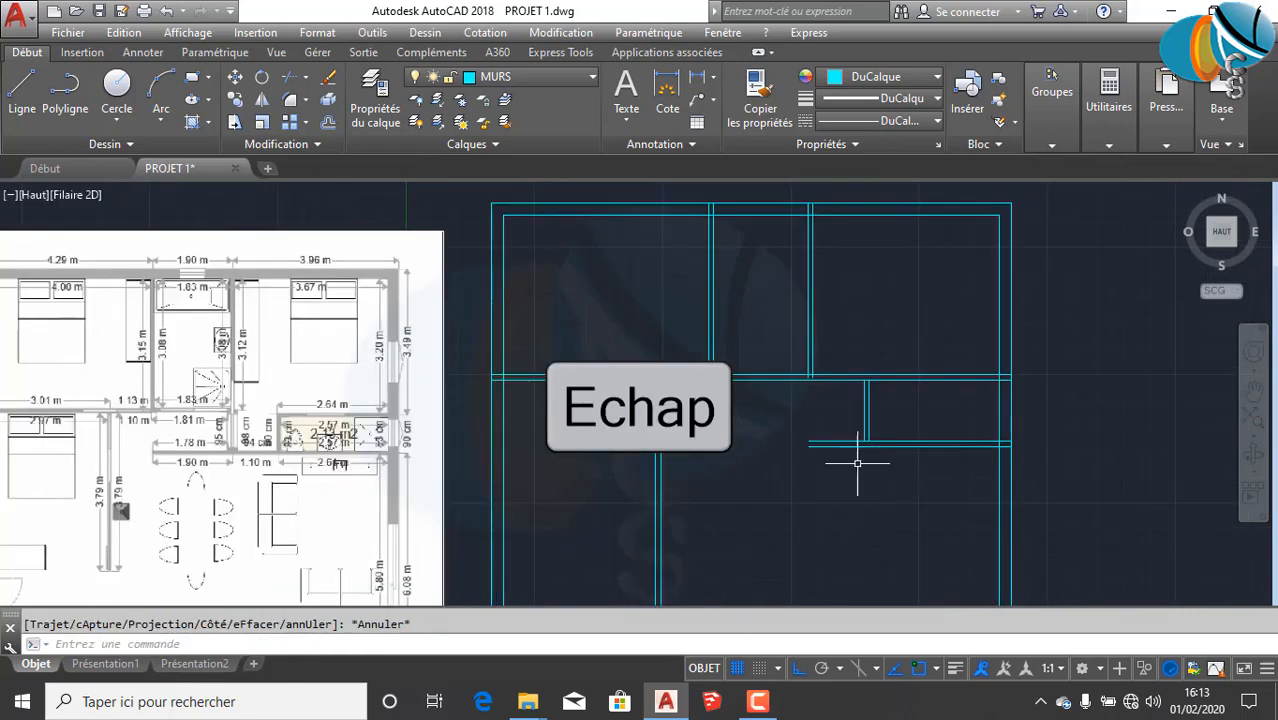
middle_click_drag(728, 319, 733, 413)
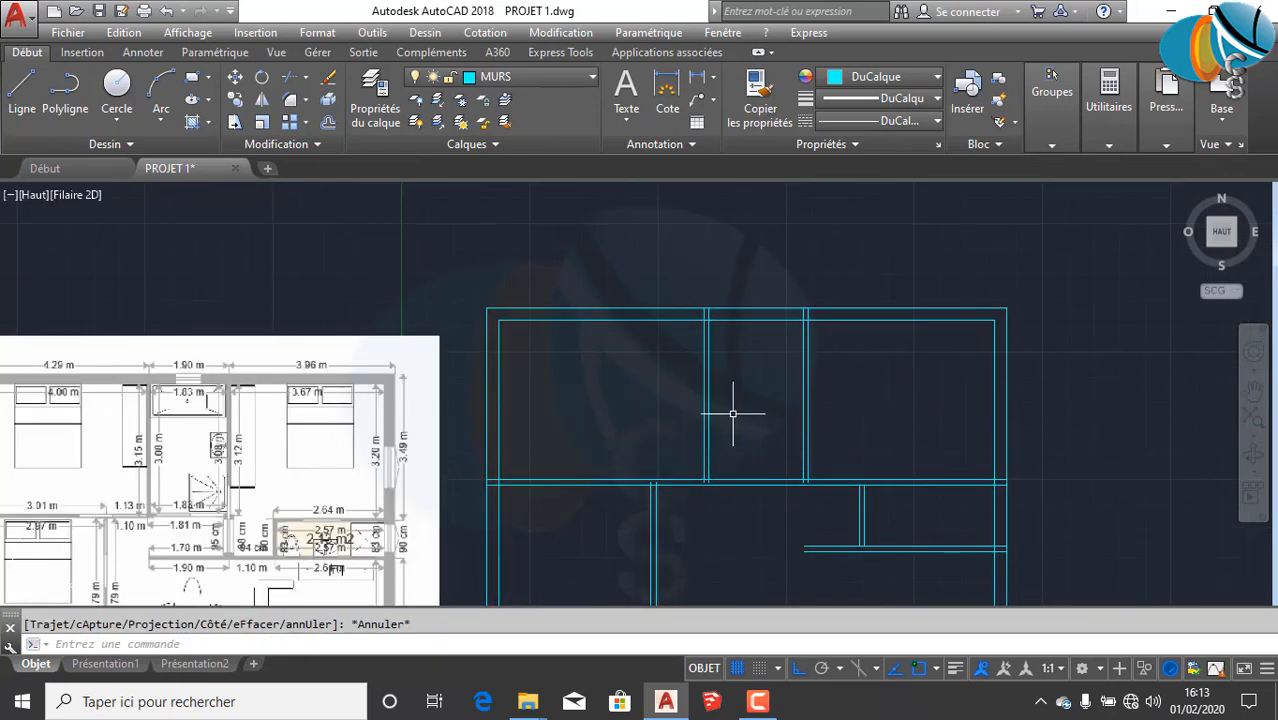
key("space")
scroll(763, 402, "up", 2)
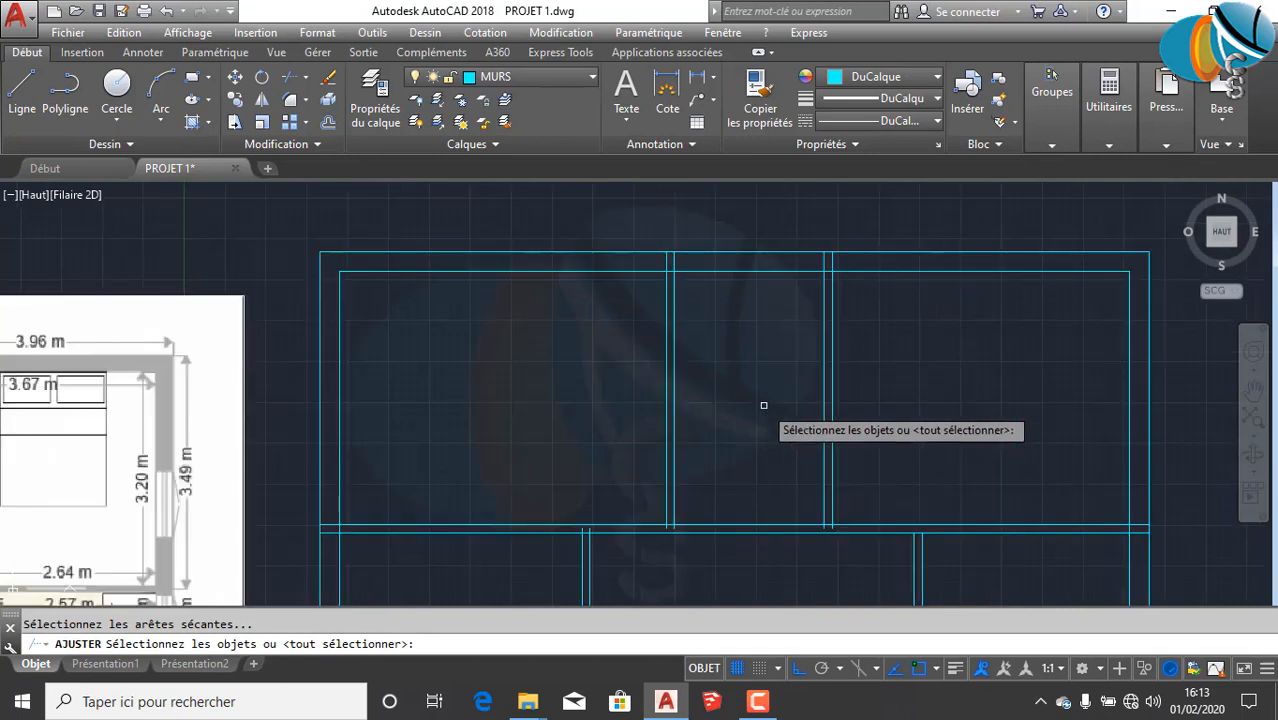
left_click(750, 524)
left_click(752, 270)
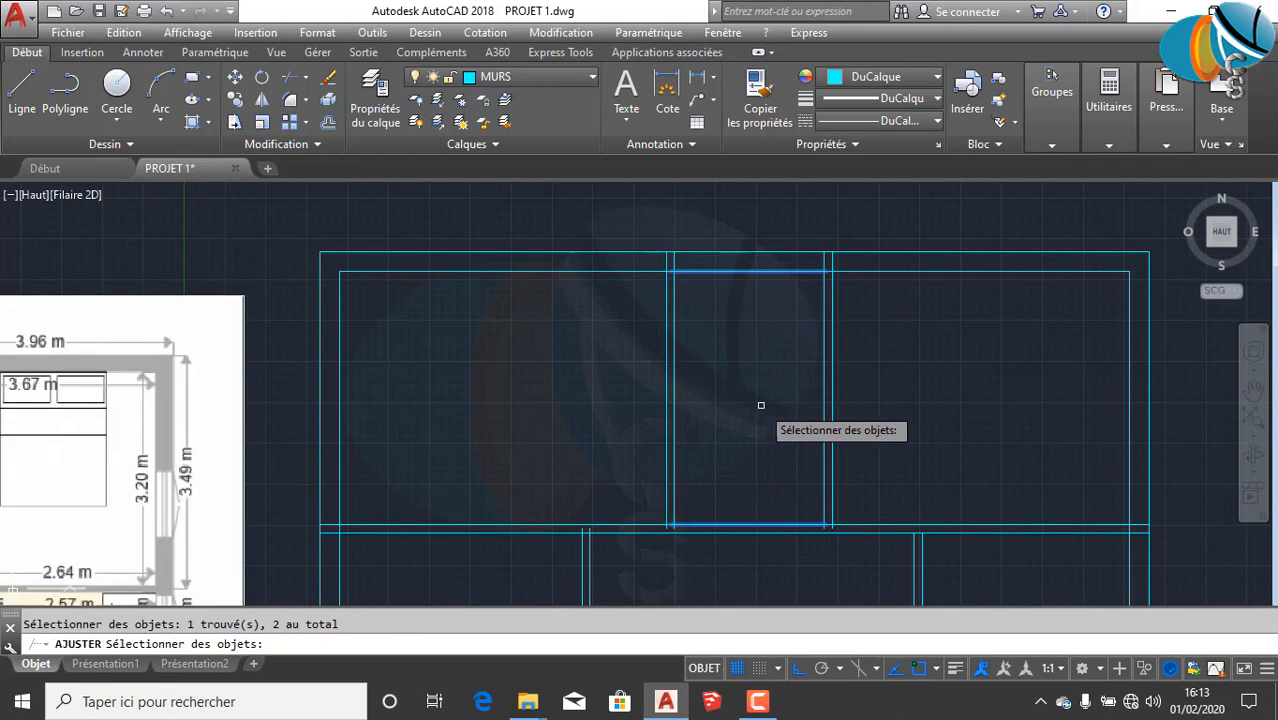
key("space")
scroll(847, 205, "up", 4)
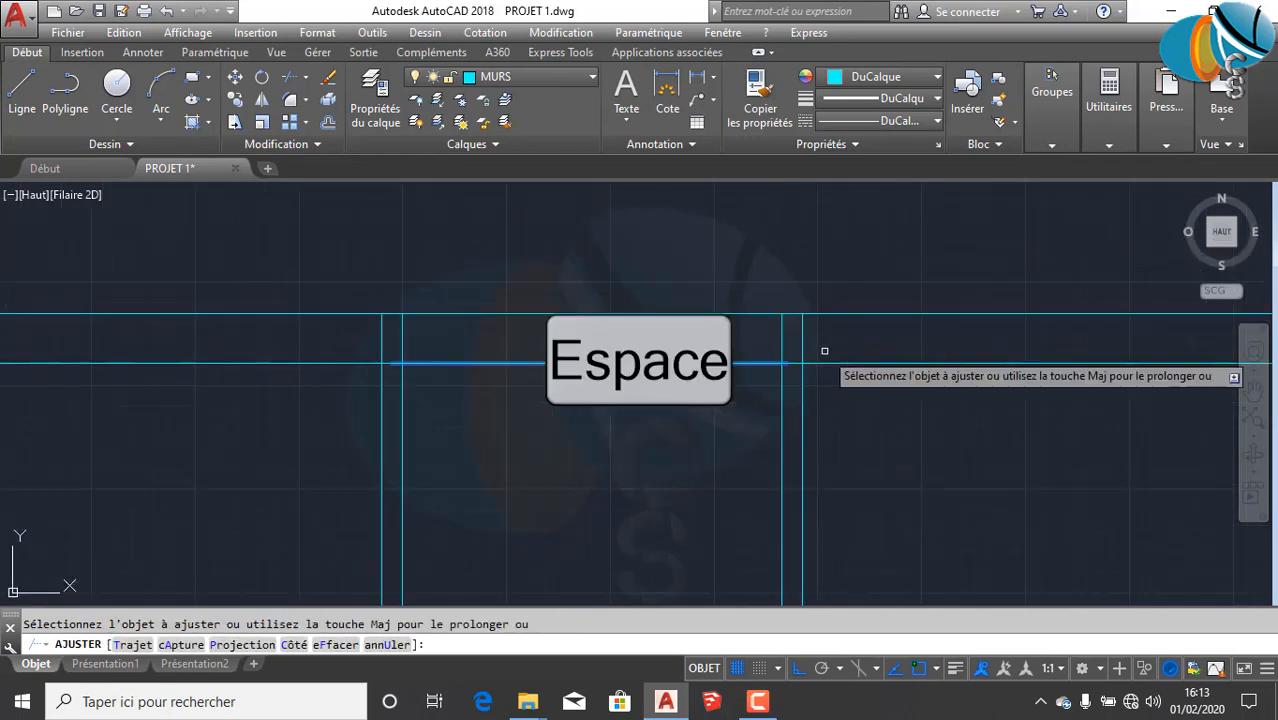
left_click(831, 341)
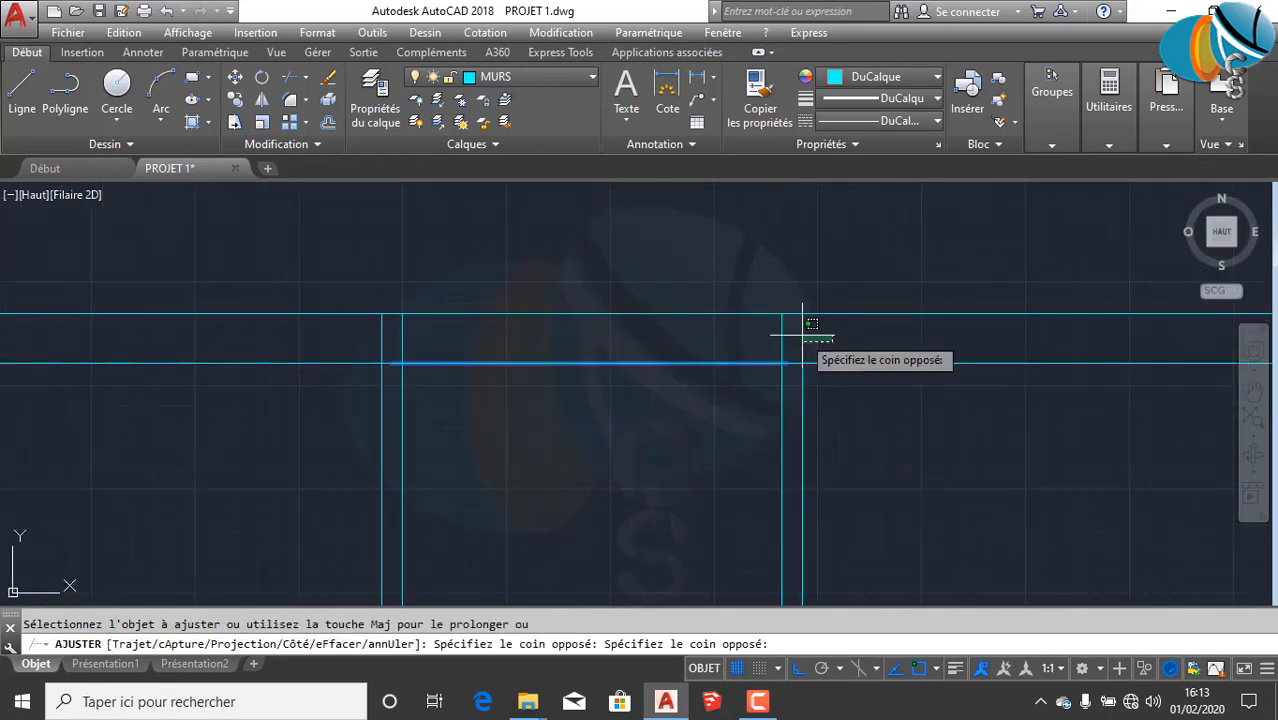
left_click(350, 322)
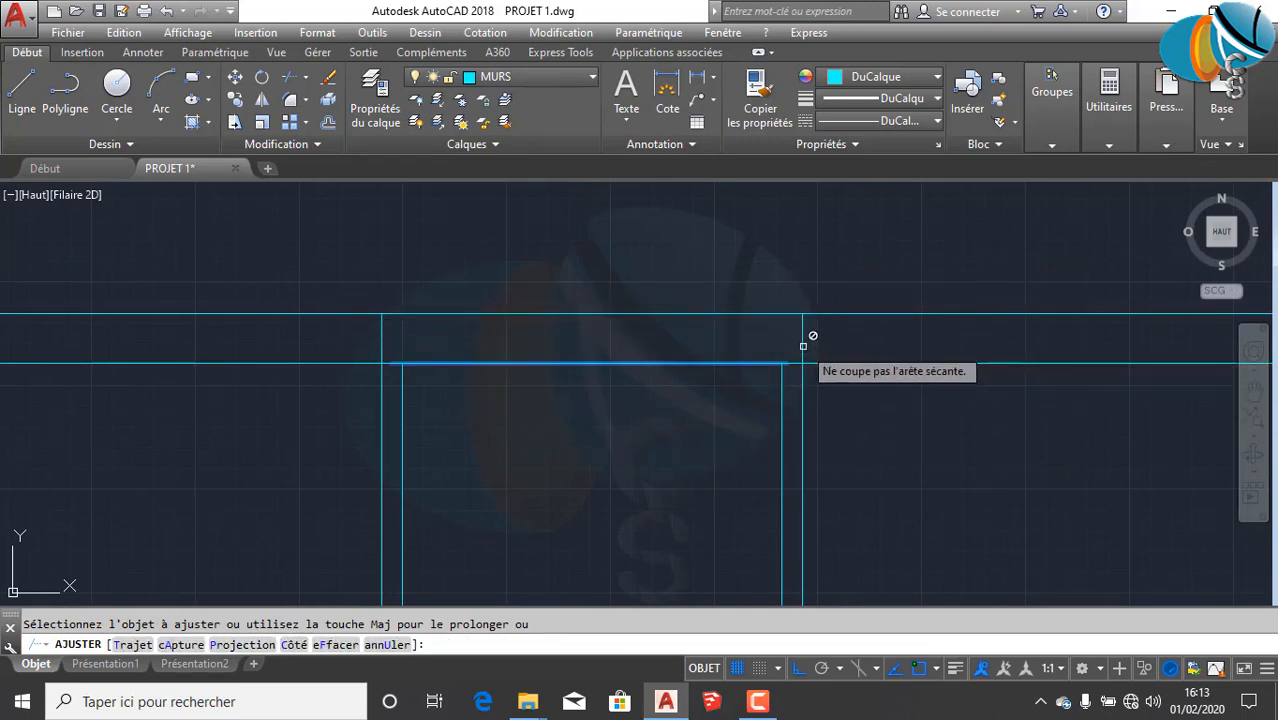
Step: Trim the lower ends of the two upper partitions' inner lines at the middle horizontal wall's upper line
scroll(804, 344, "down", 3)
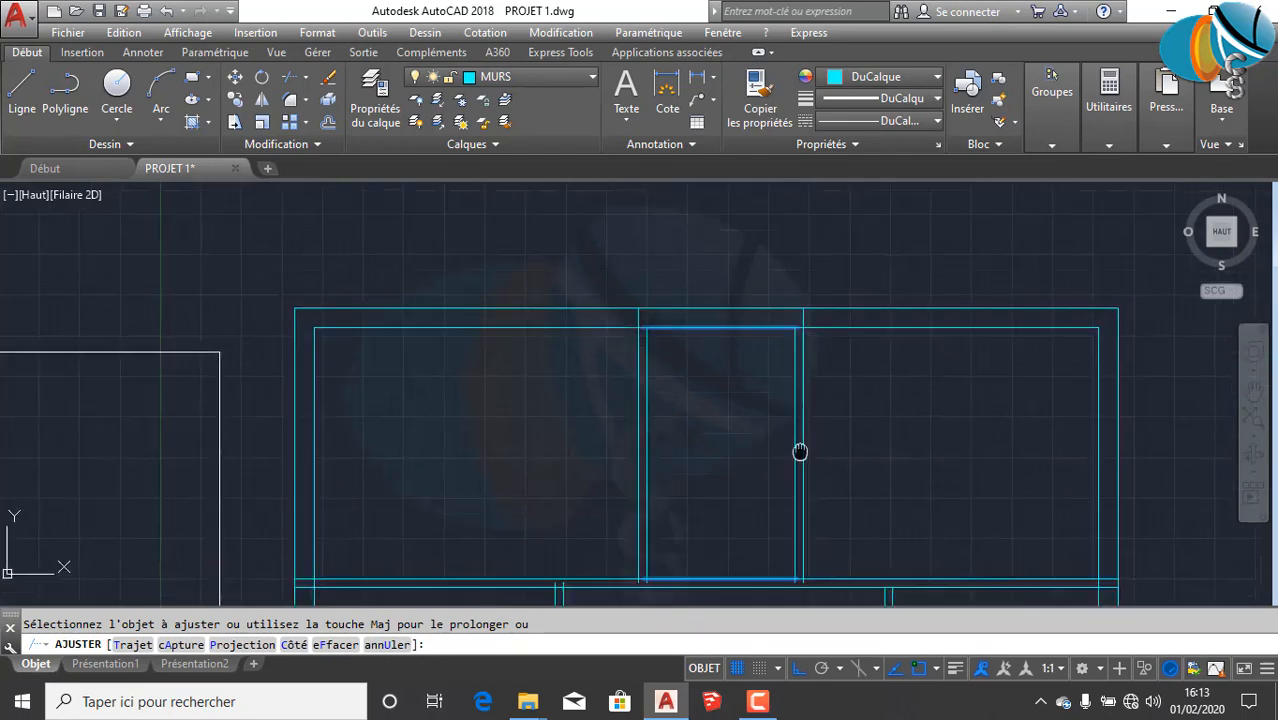
scroll(810, 360, "up", 4)
left_click(747, 410)
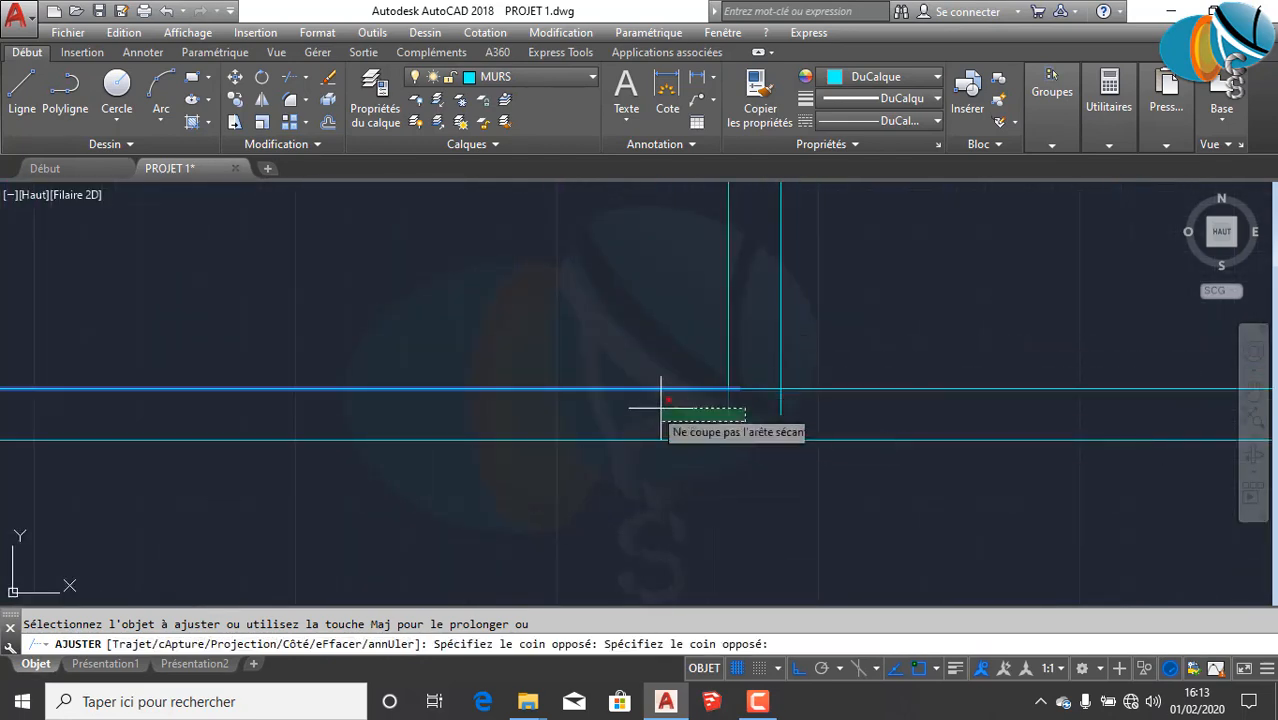
scroll(622, 408, "down", 4)
scroll(300, 415, "up", 2)
left_click(259, 400)
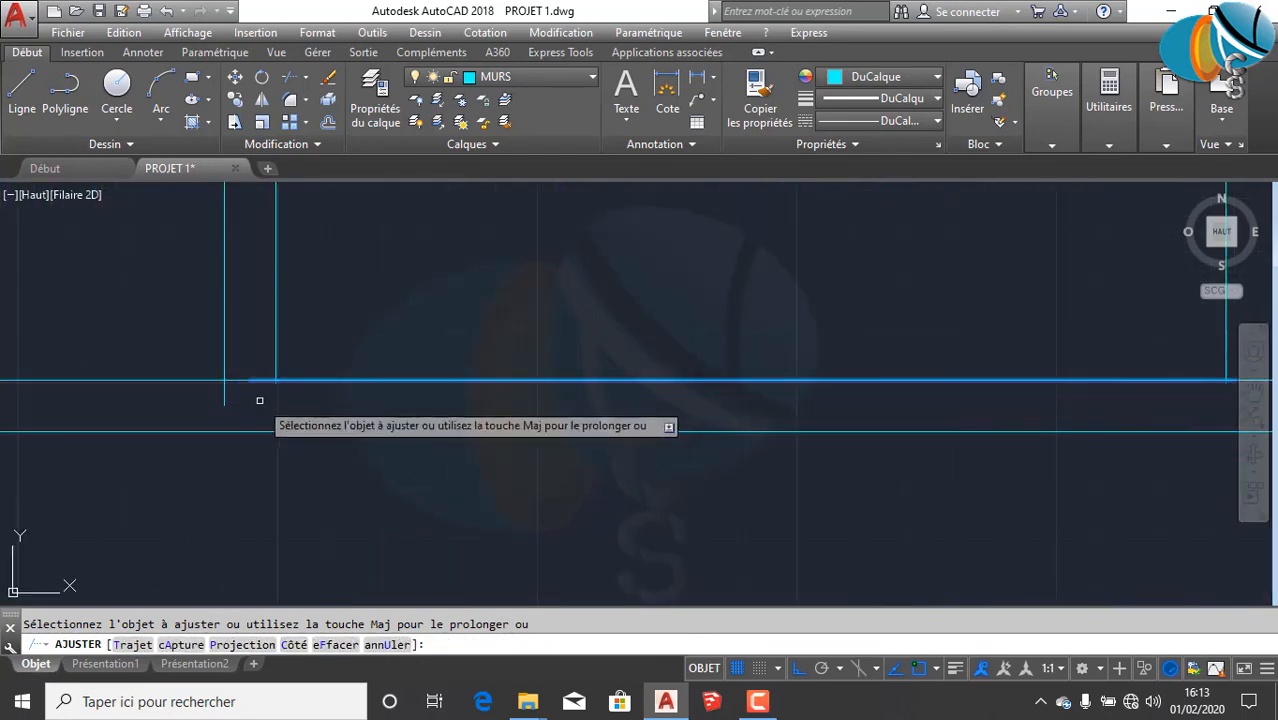
scroll(521, 471, "down", 3)
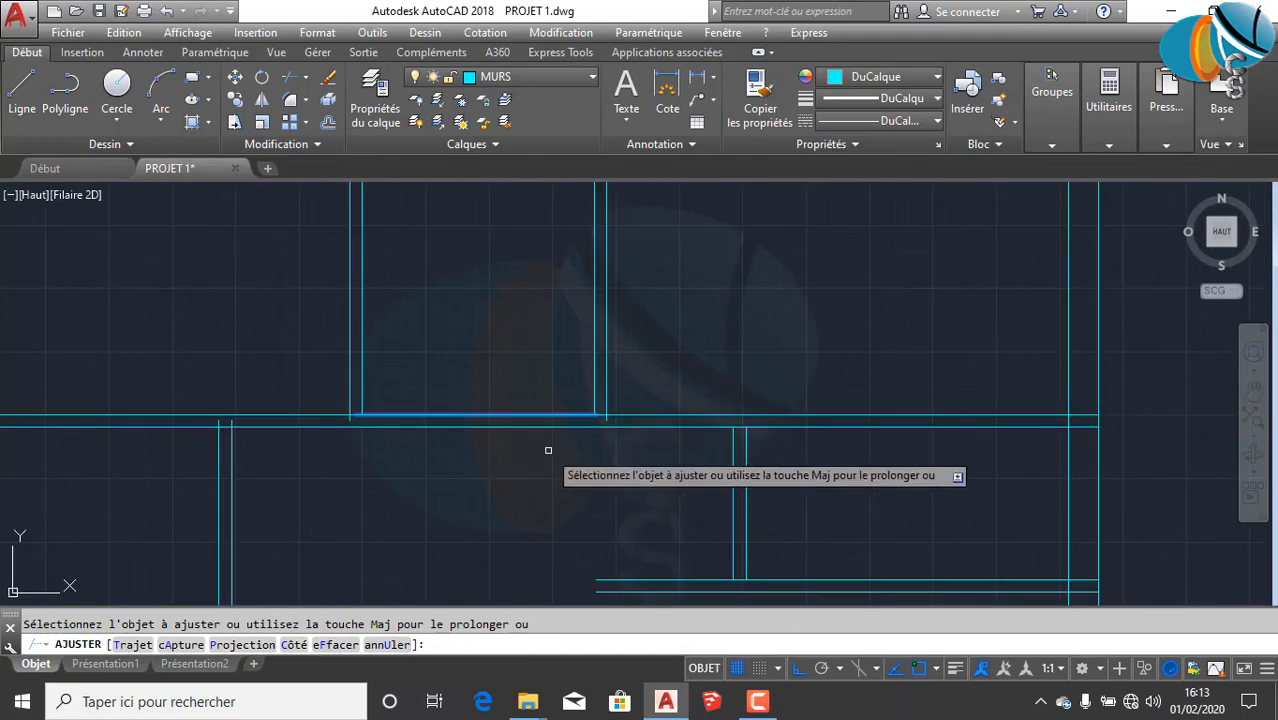
Step: End the trim and review the partition junctions along the top and middle walls
key("Escape")
scroll(565, 380, "down", 3)
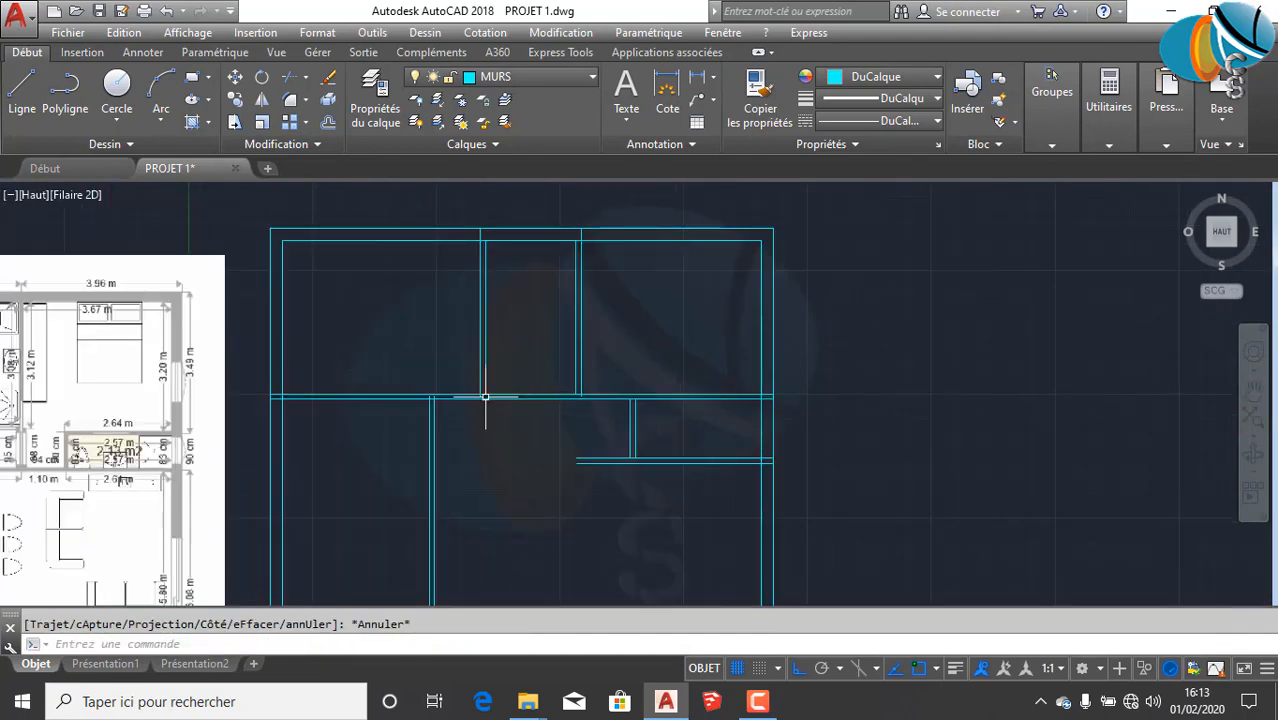
scroll(470, 400, "up", 4)
scroll(490, 470, "down", 2)
scroll(608, 362, "down", 1)
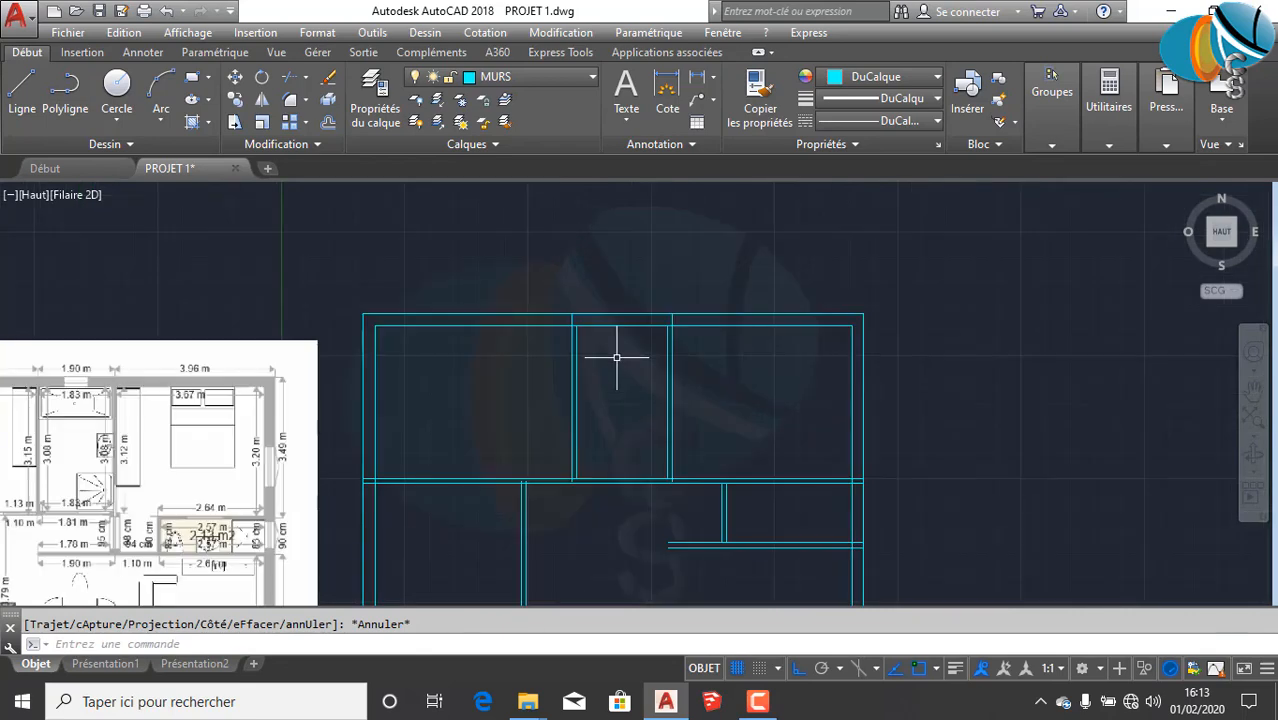
scroll(565, 538, "up", 2)
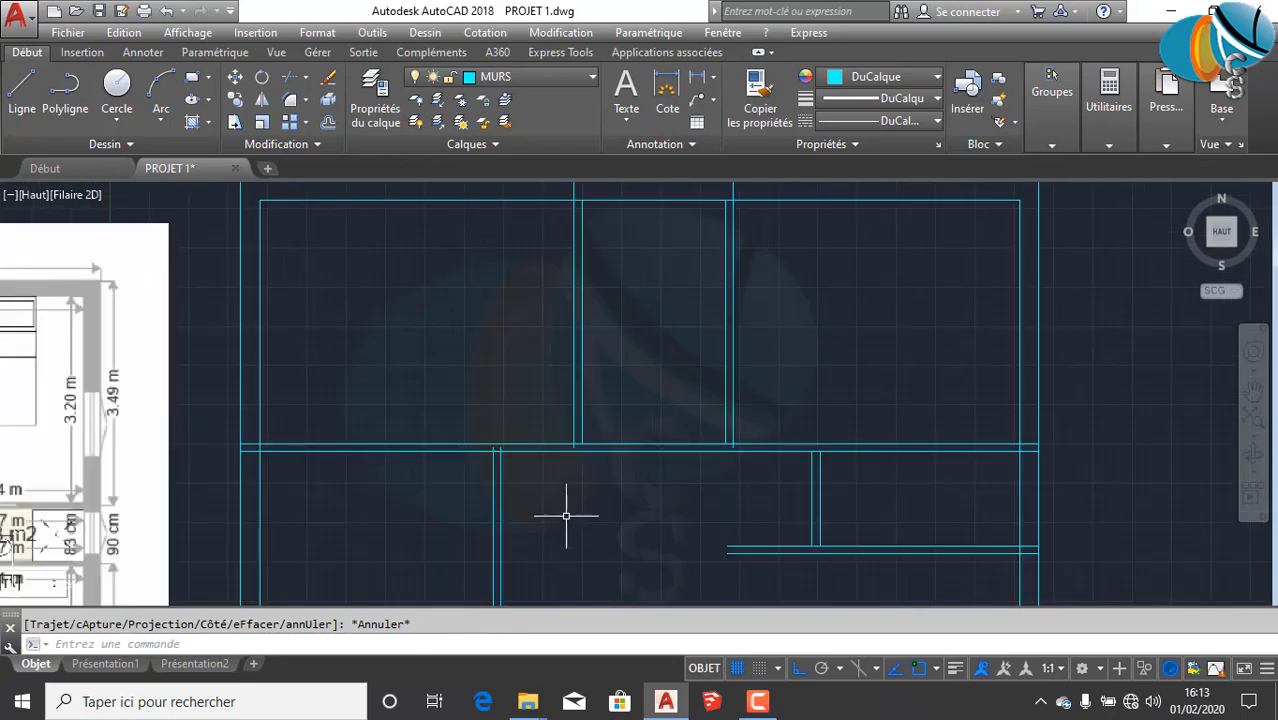
scroll(572, 496, "down", 2)
scroll(628, 420, "up", 1)
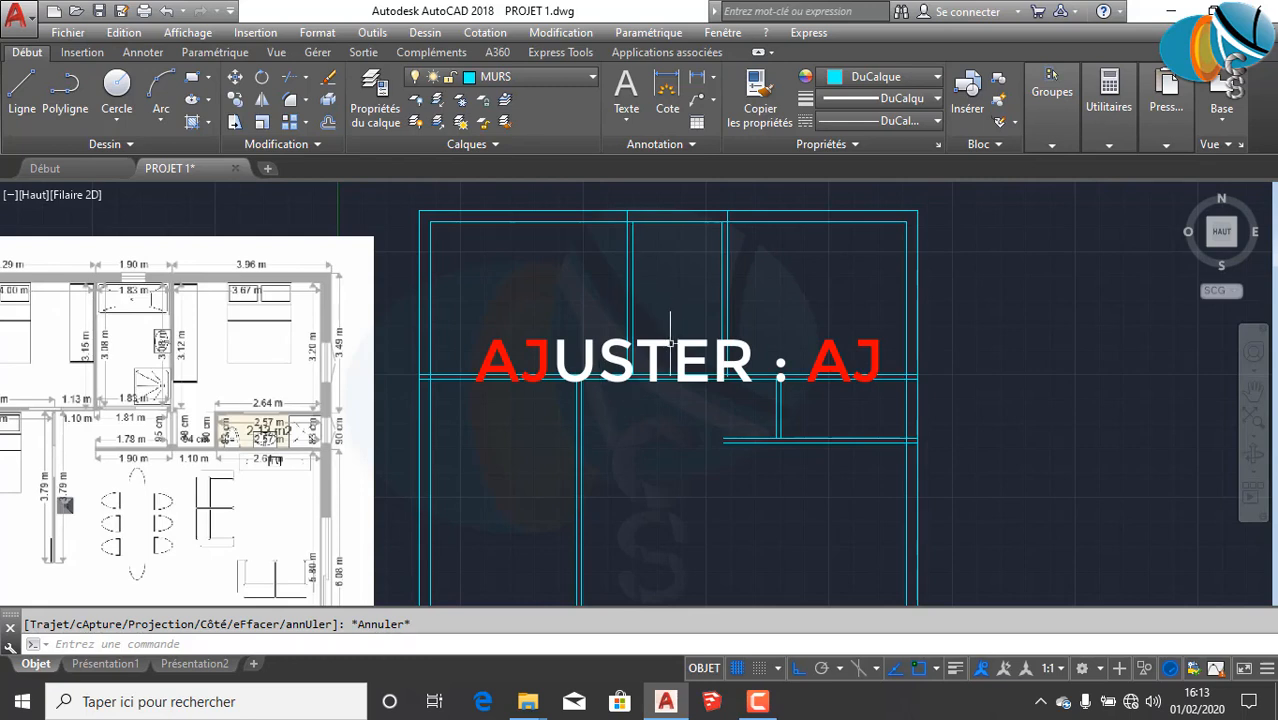
Step: Restart Trim and open the short vertical partition's junctions at the middle wall's lower line and the lower wall's upper line
type("aj")
key("space")
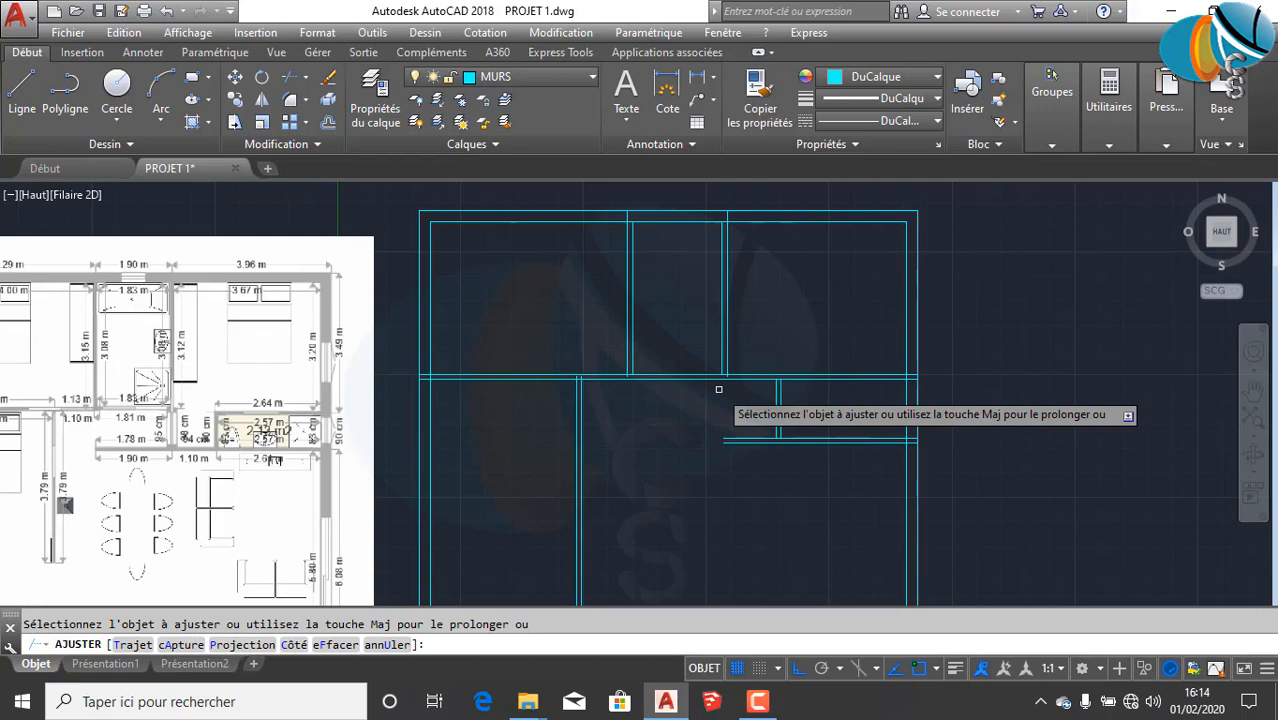
scroll(770, 370, "up", 5)
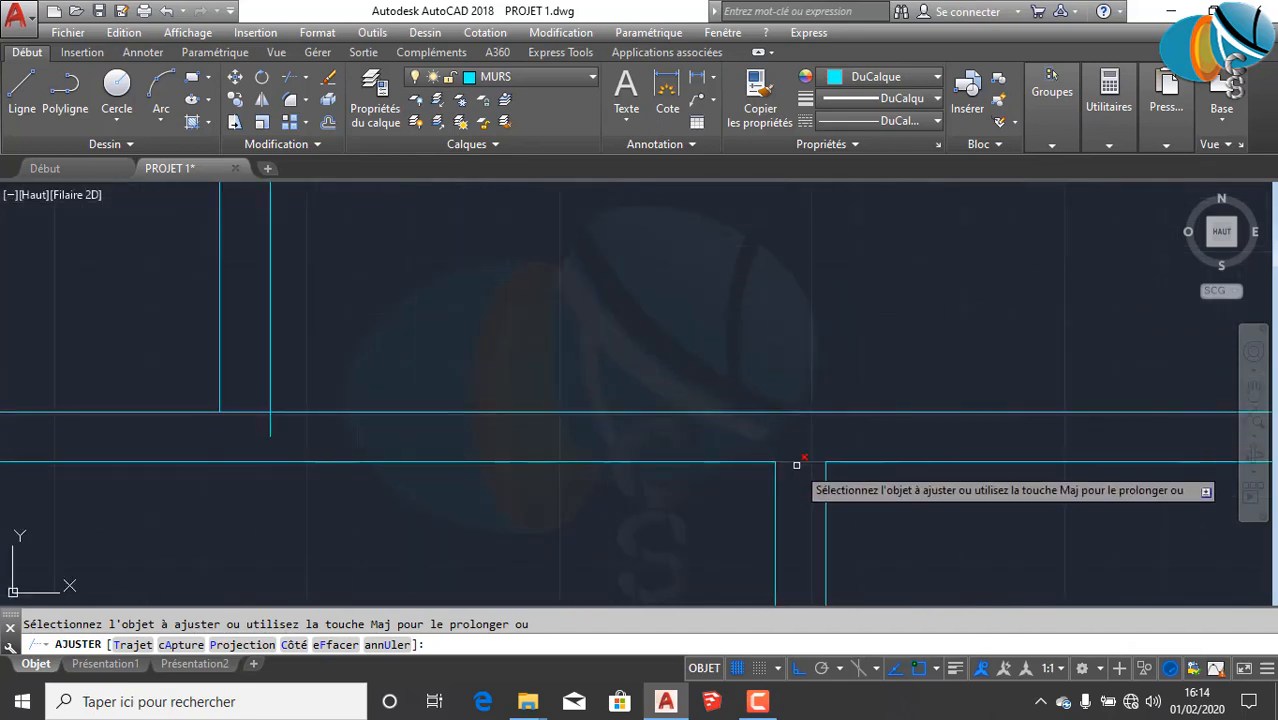
scroll(880, 470, "down", 5)
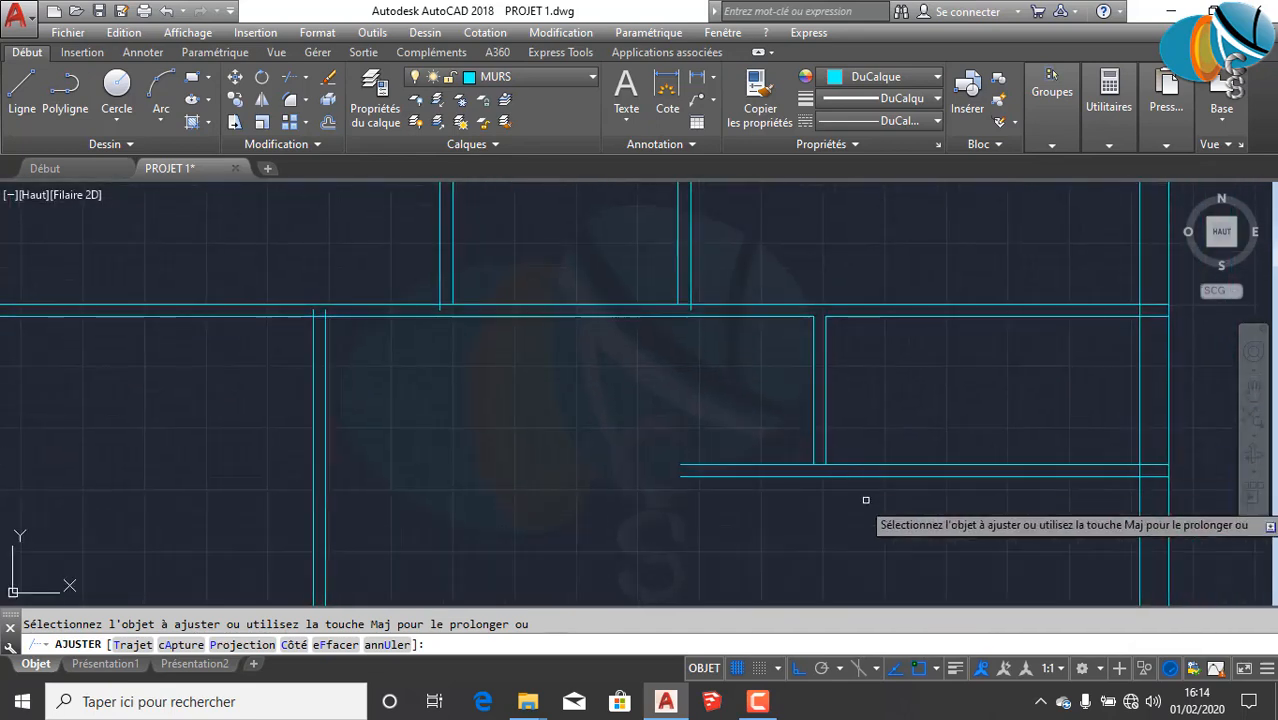
scroll(866, 500, "up", 2)
left_click(790, 449)
Step: Trim the ends of the middle and lower horizontal walls that cross into the right exterior wall
scroll(876, 505, "down", 2)
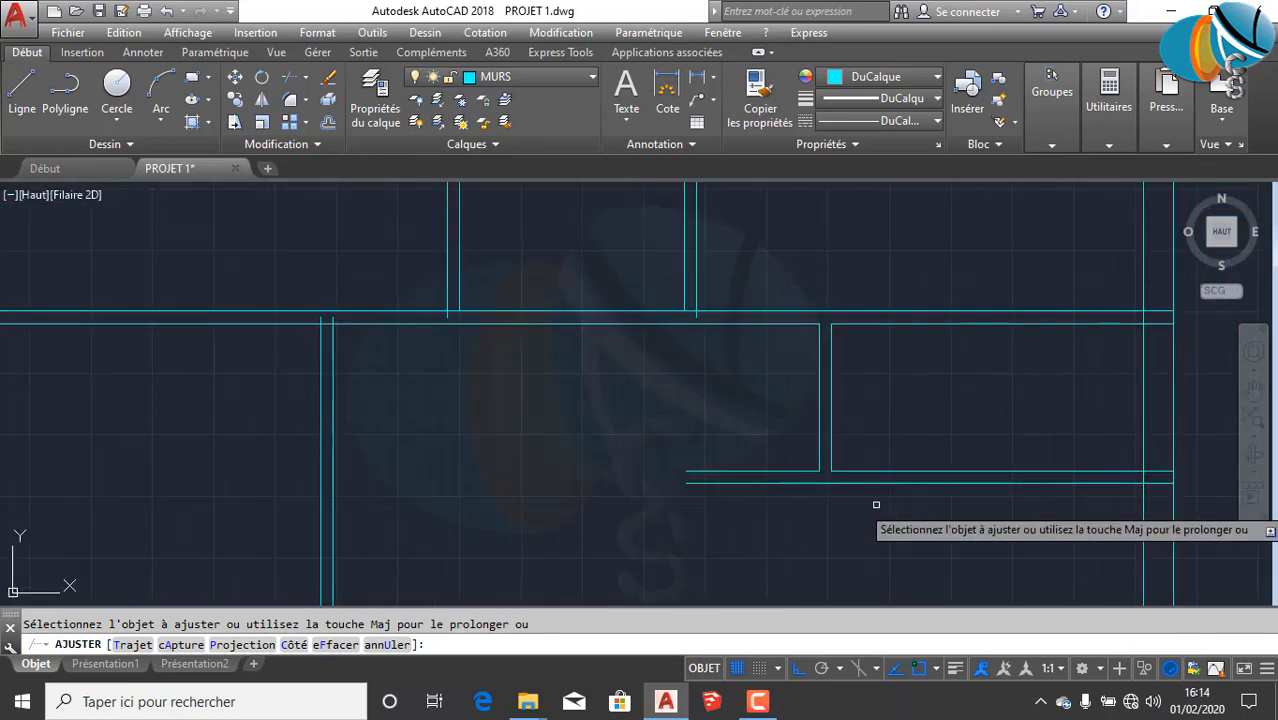
middle_click_drag(1158, 495, 737, 482)
left_click(746, 512)
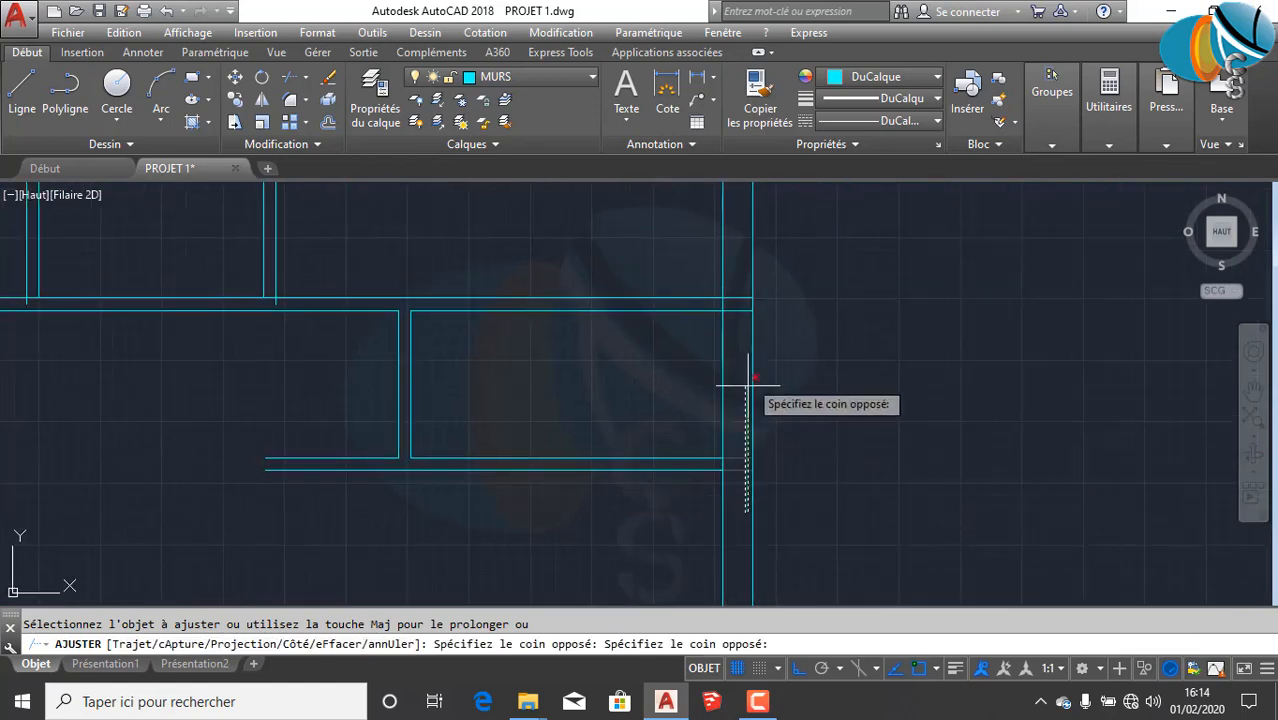
left_click(735, 241)
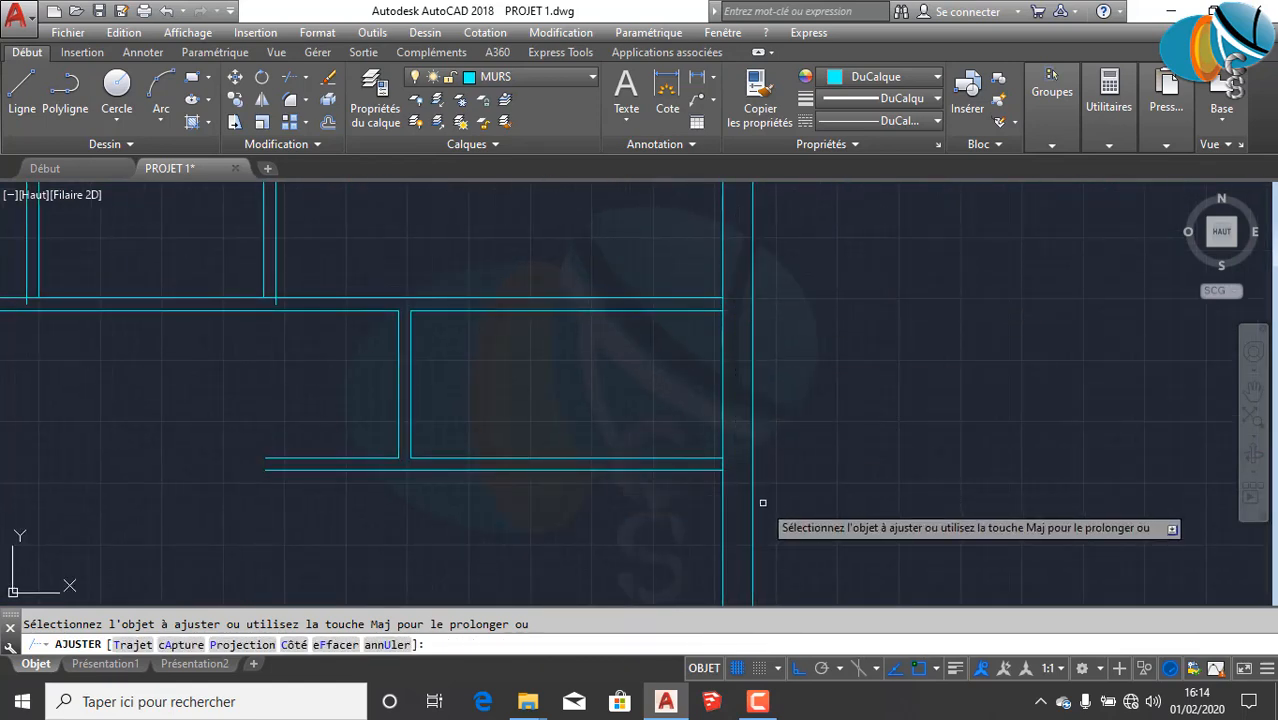
Step: Trim the right exterior wall's inner line between the facing lines of the lower and middle horizontal walls
scroll(740, 490, "up", 5)
left_click(751, 461)
left_click(659, 455)
scroll(787, 513, "down", 4)
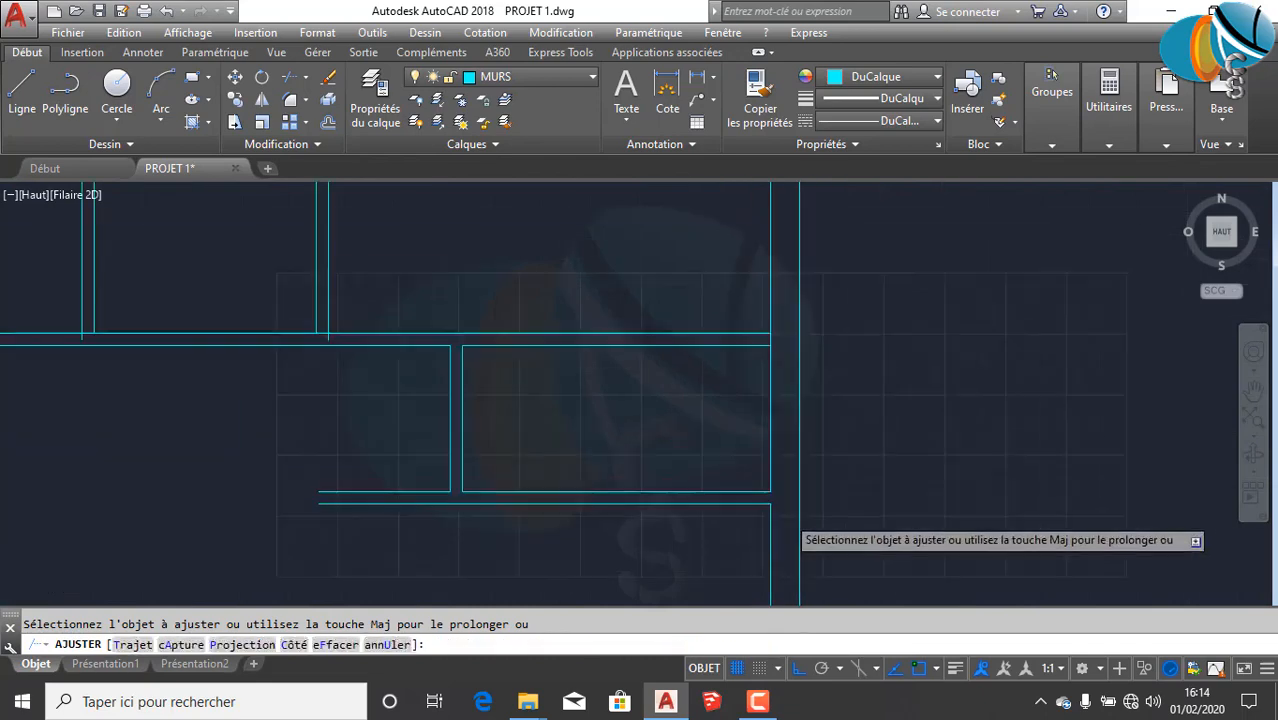
scroll(778, 407, "up", 4)
left_click(799, 420)
left_click(741, 394)
Step: Trim the right upper partition's overshoot at the middle wall and open the wall's upper line between the partition's lines
scroll(827, 418, "down", 1)
scroll(827, 418, "down", 3)
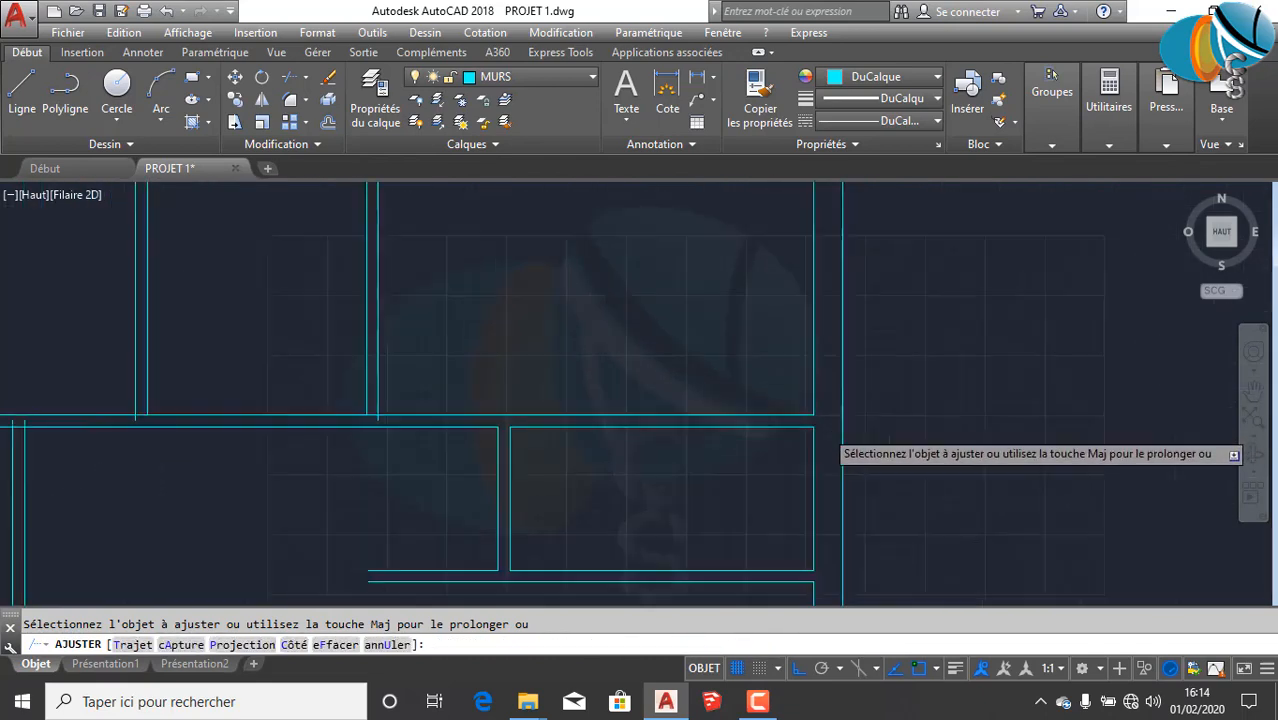
scroll(640, 420, "up", 4)
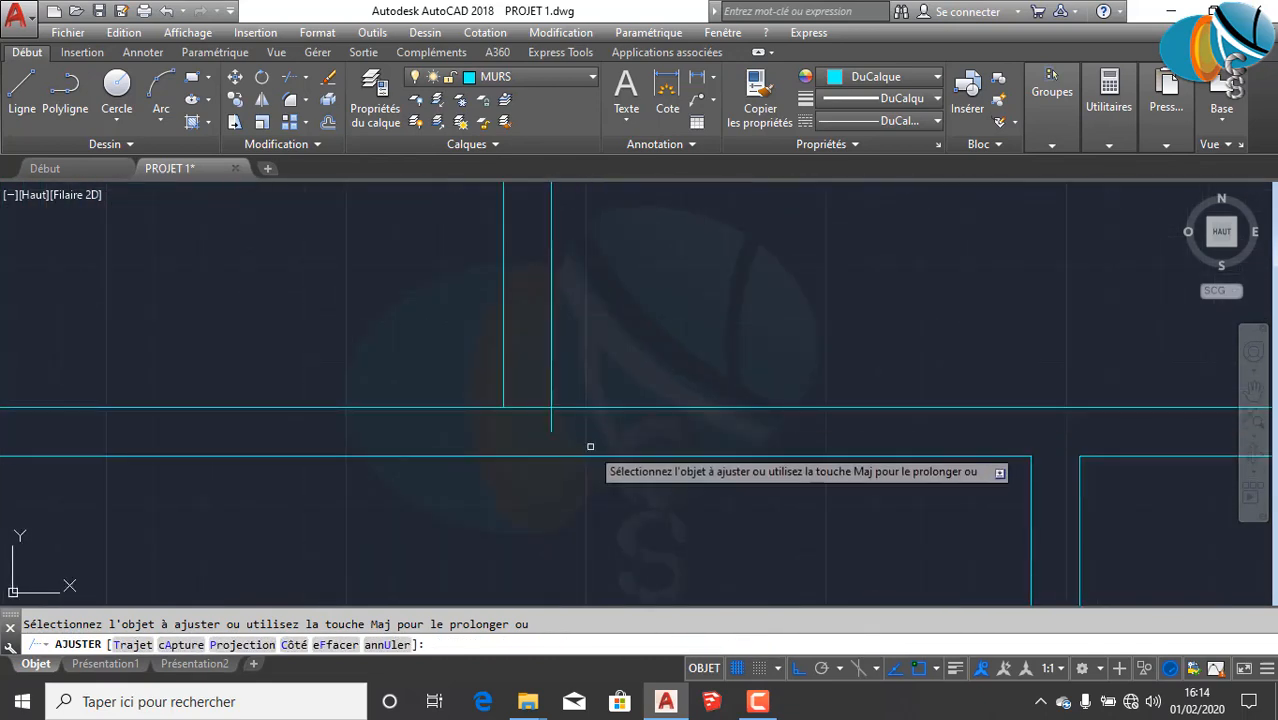
left_click(590, 442)
left_click(514, 399)
left_click(533, 425)
left_click(525, 380)
scroll(650, 475, "down", 1)
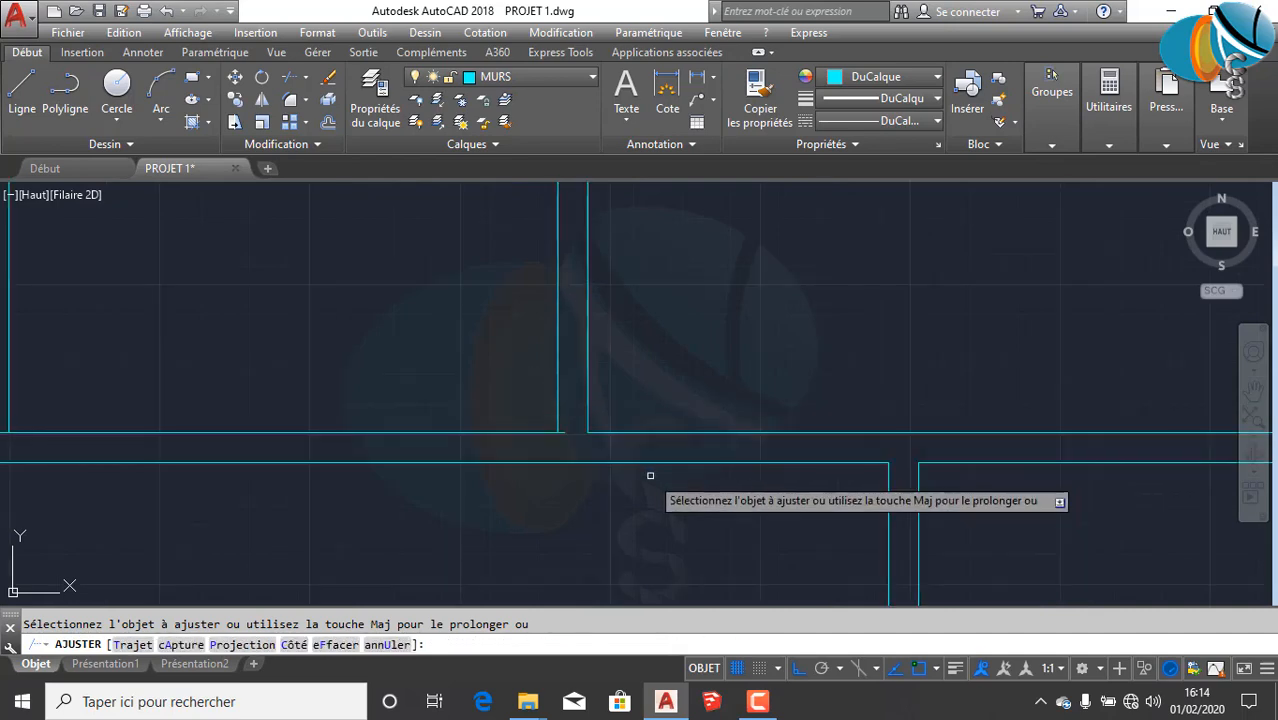
scroll(583, 438, "up", 3)
left_click(554, 423)
left_click(545, 408)
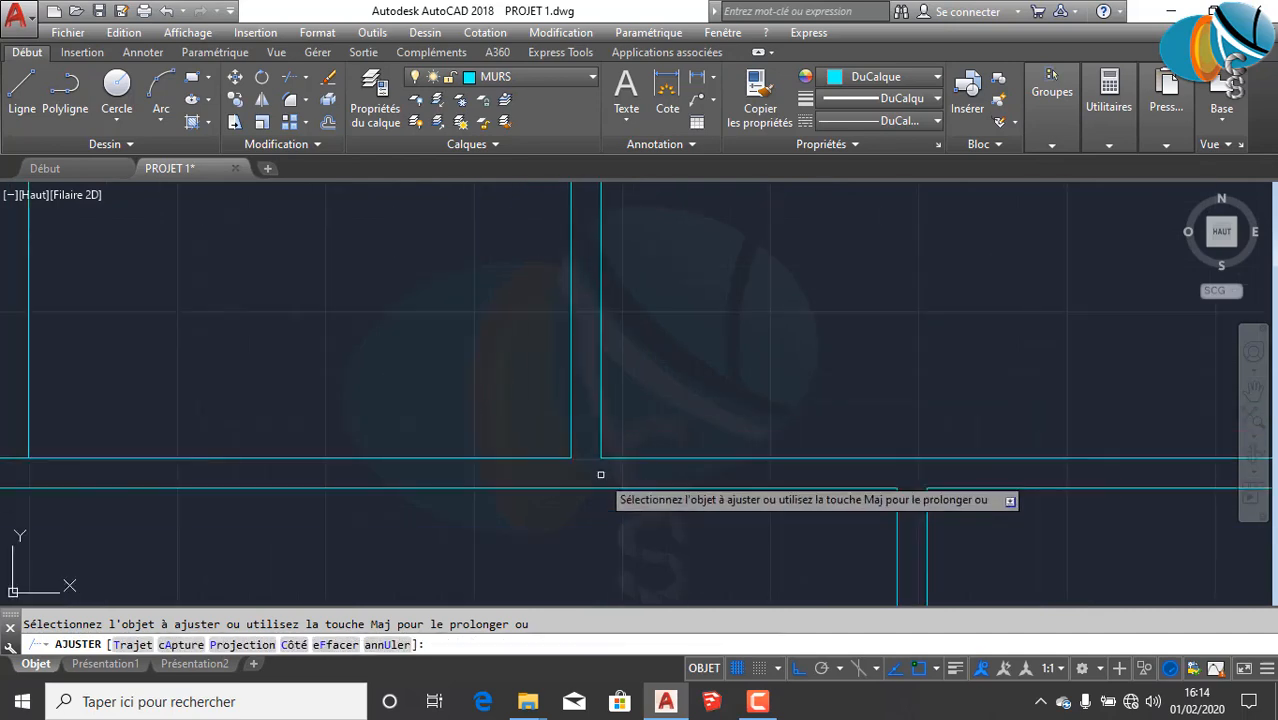
Step: Trim the left upper partition's overshoot at the middle wall and open the wall's upper line between the partition's lines
scroll(590, 480, "down", 2)
scroll(505, 472, "up", 8)
left_click(604, 491)
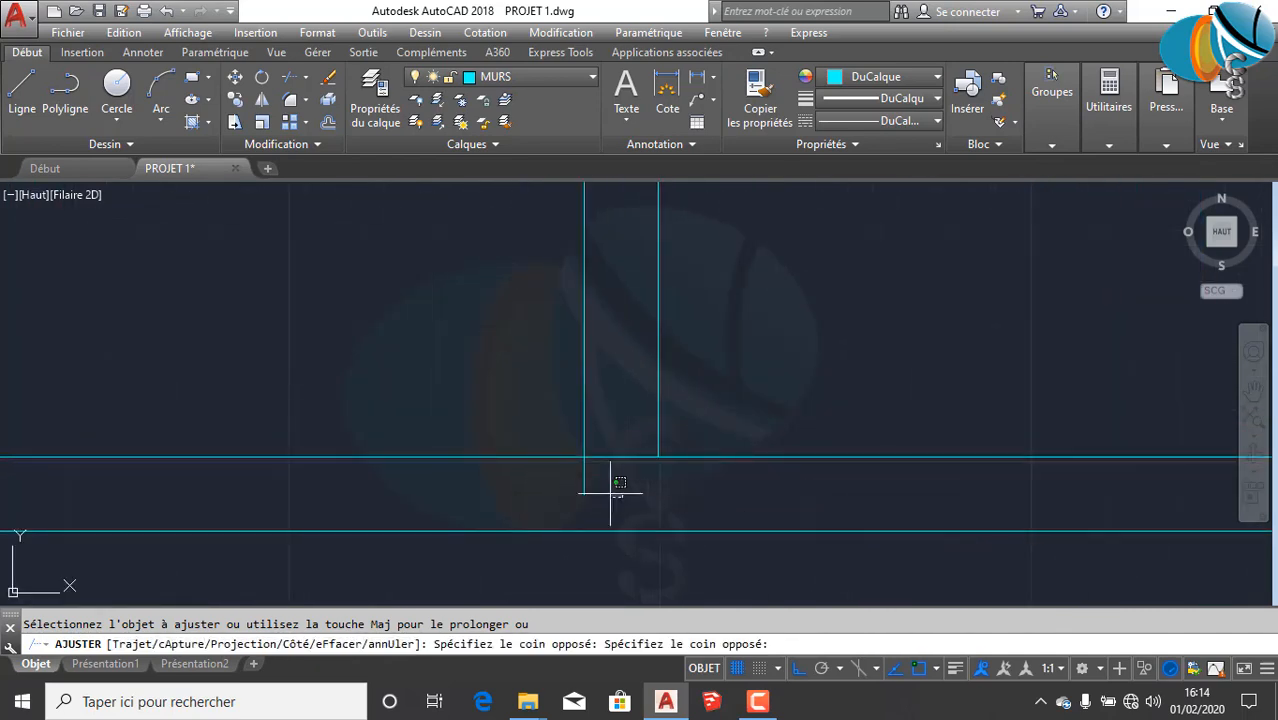
left_click(573, 477)
left_click(630, 492)
left_click(623, 424)
left_click(611, 475)
left_click(591, 432)
Step: Trim the left upper partition's line inside the top exterior wall and open the wall's inner line between the partition's lines
scroll(673, 474, "down", 10)
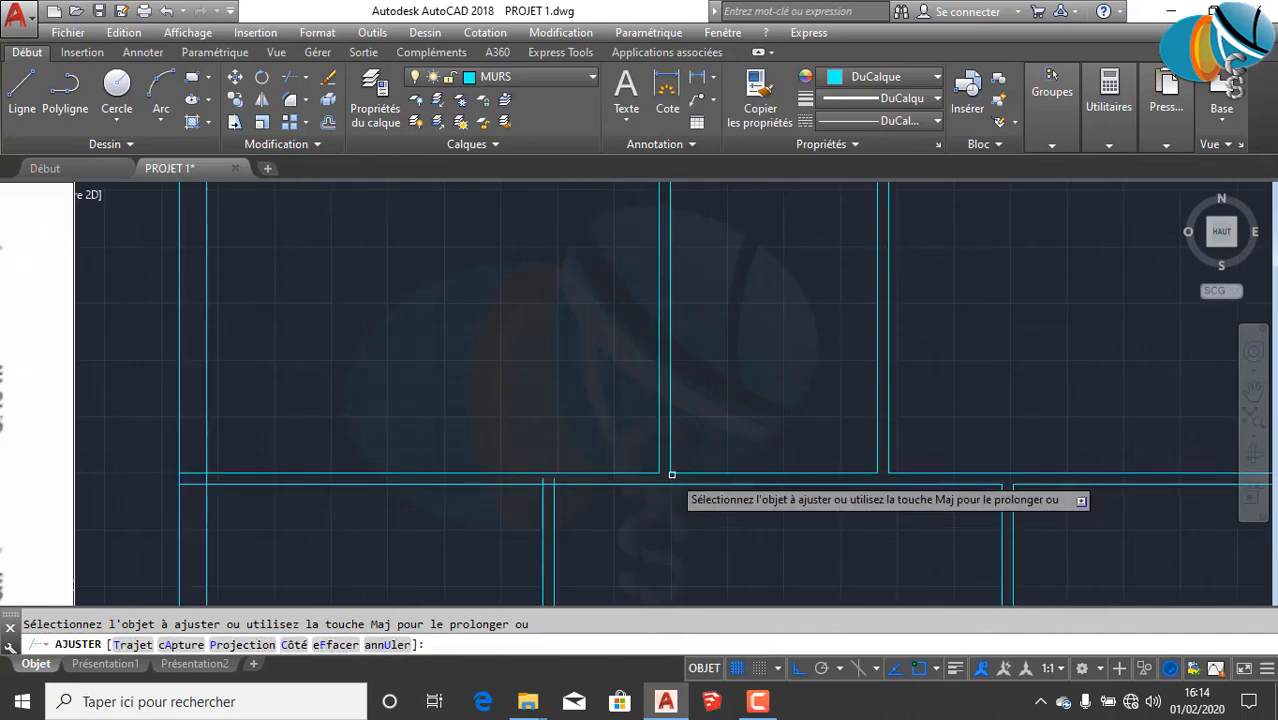
scroll(690, 338, "up", 7)
left_click(581, 409)
left_click(492, 376)
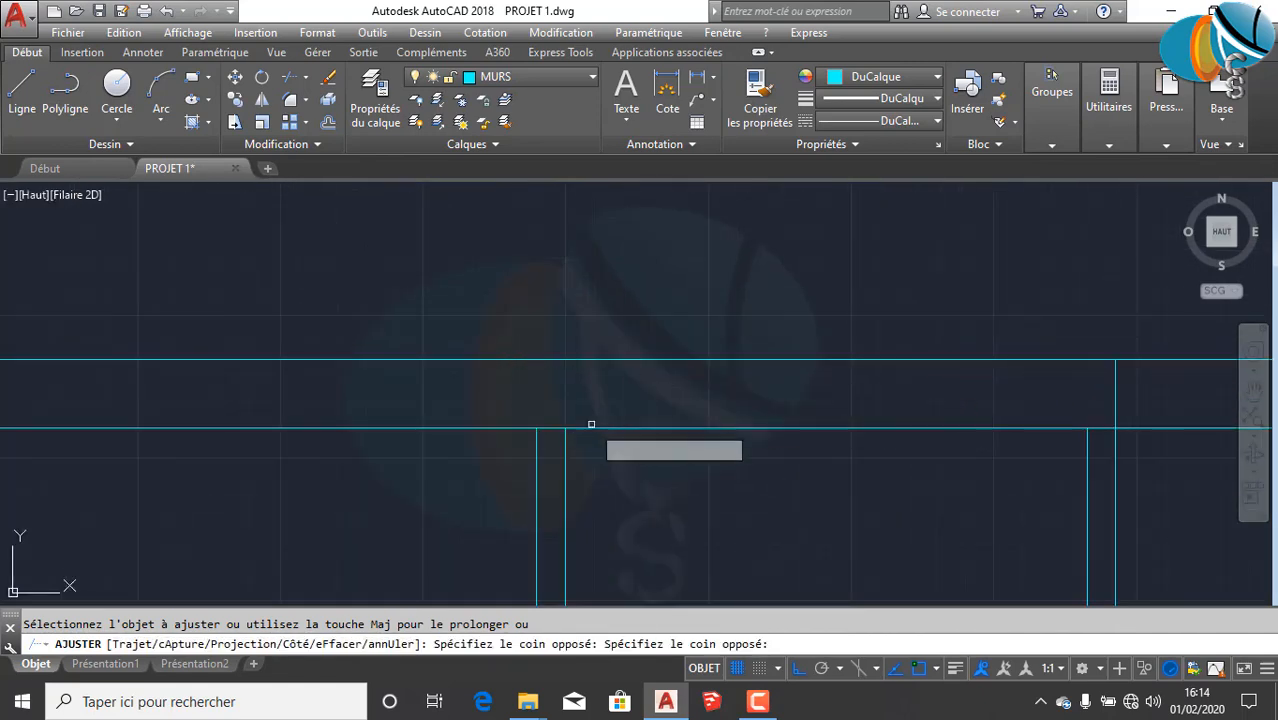
left_click(553, 439)
left_click(542, 411)
Step: Trim the right upper partition's line inside the top exterior wall and open the wall's inner line at that junction
left_click(1150, 392)
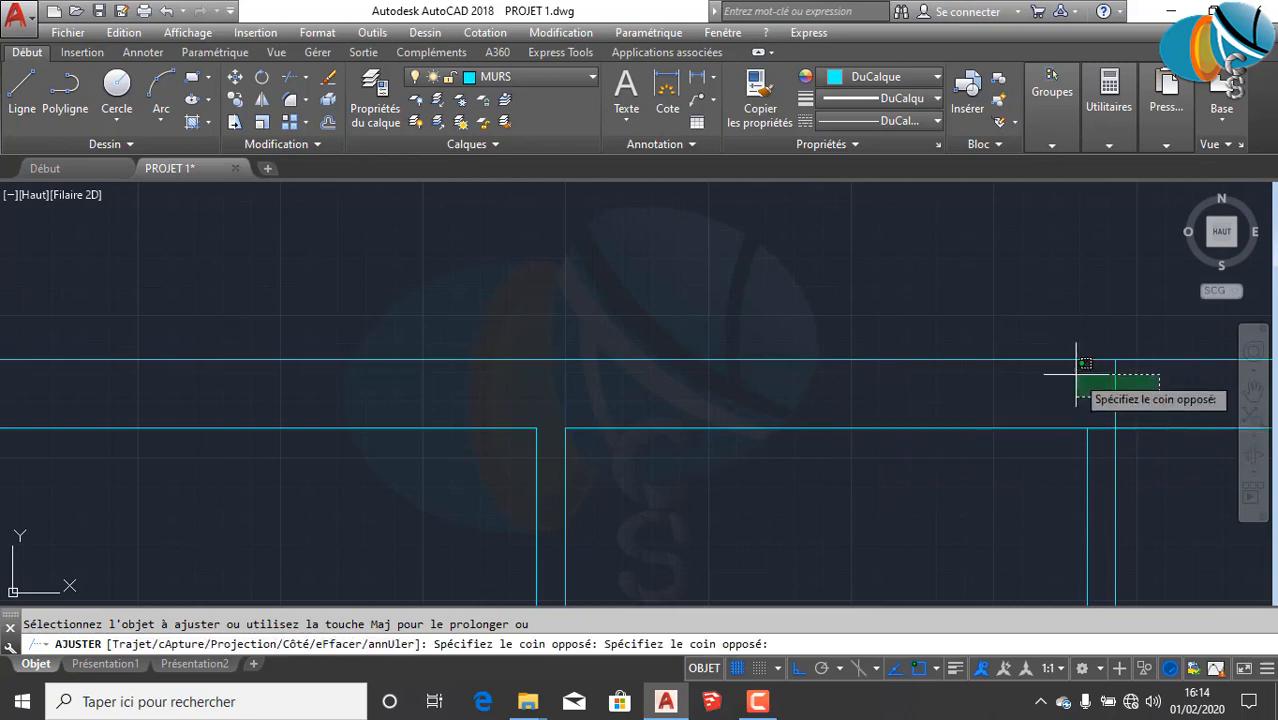
left_click(1088, 380)
left_click(1102, 430)
left_click(1102, 431)
scroll(1064, 397, "down", 4)
scroll(1090, 418, "up", 12)
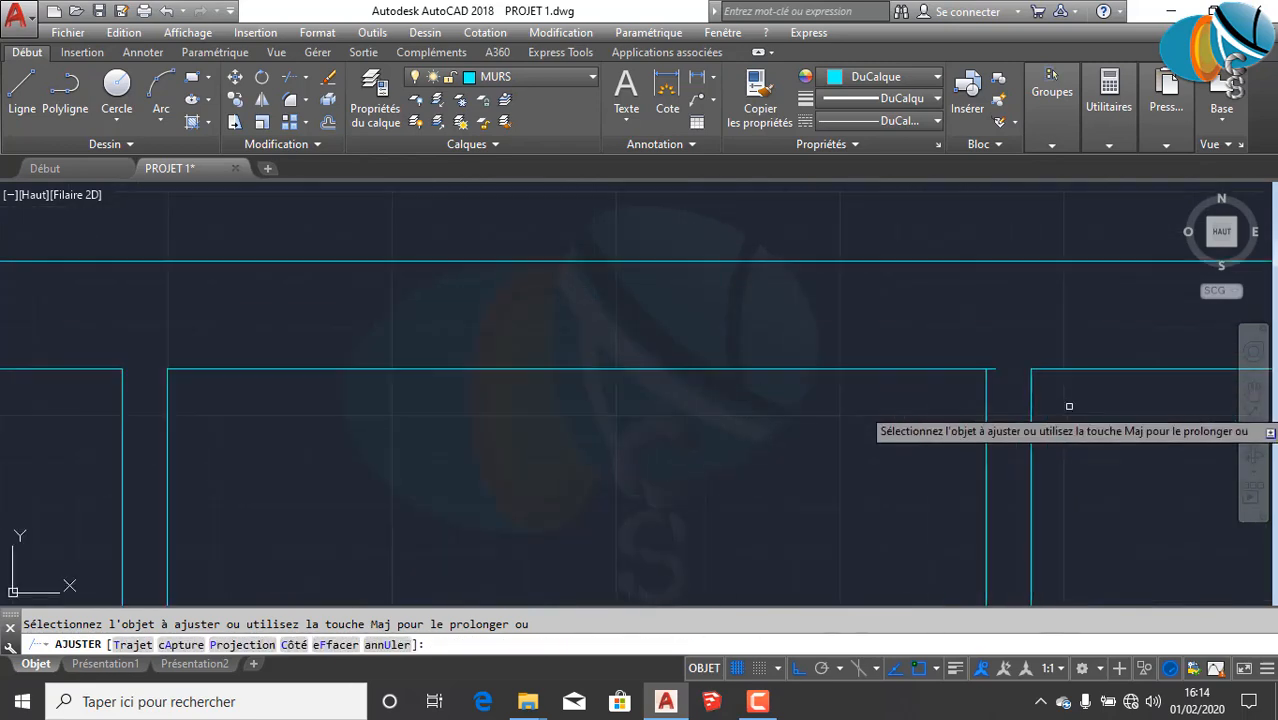
left_click(960, 367)
left_click(872, 285)
Step: Trim the long lower-left partition's upper ends at the middle wall and open the wall's lower line between the partition's lines
scroll(850, 405, "down", 5)
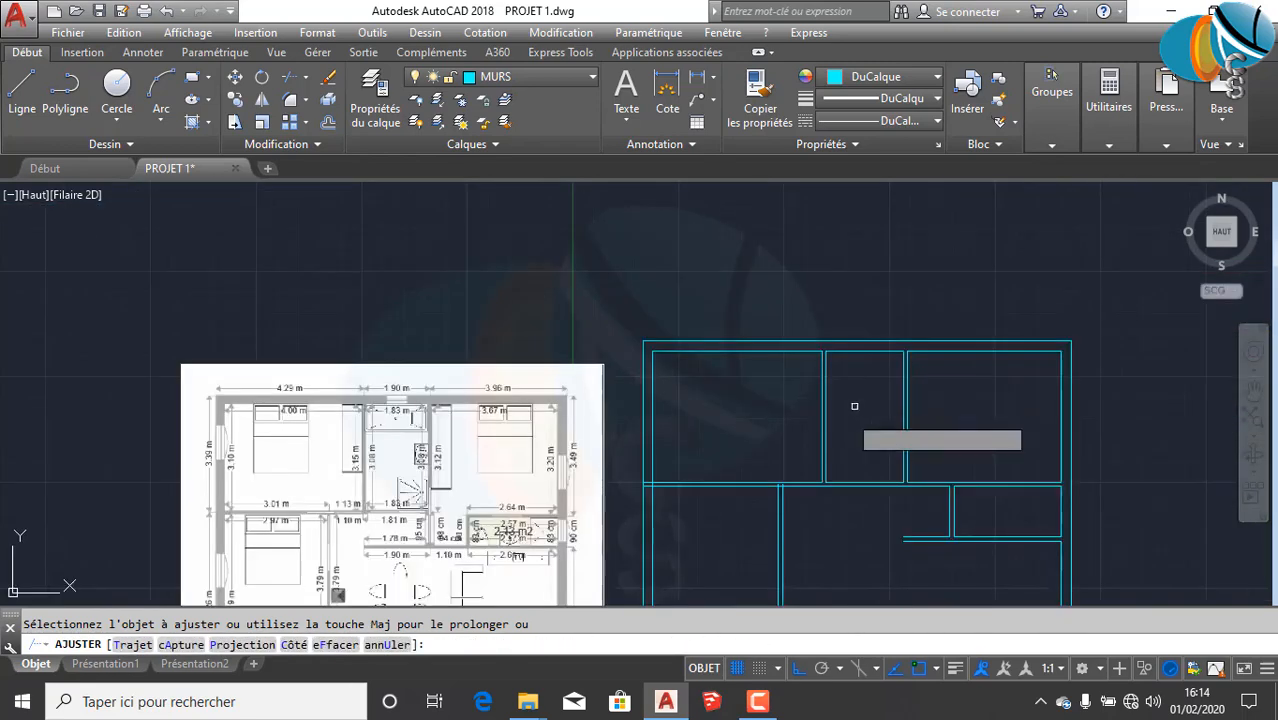
scroll(795, 362, "up", 8)
scroll(760, 400, "up", 8)
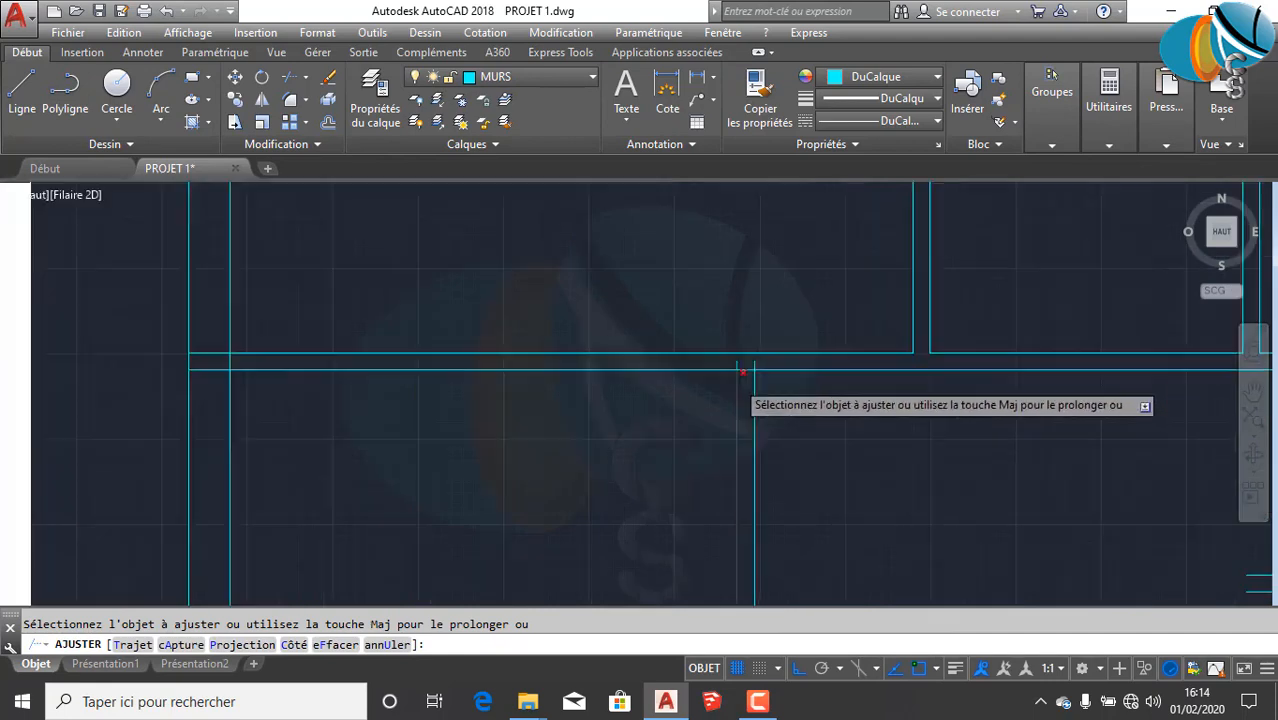
left_click(822, 325)
left_click(707, 345)
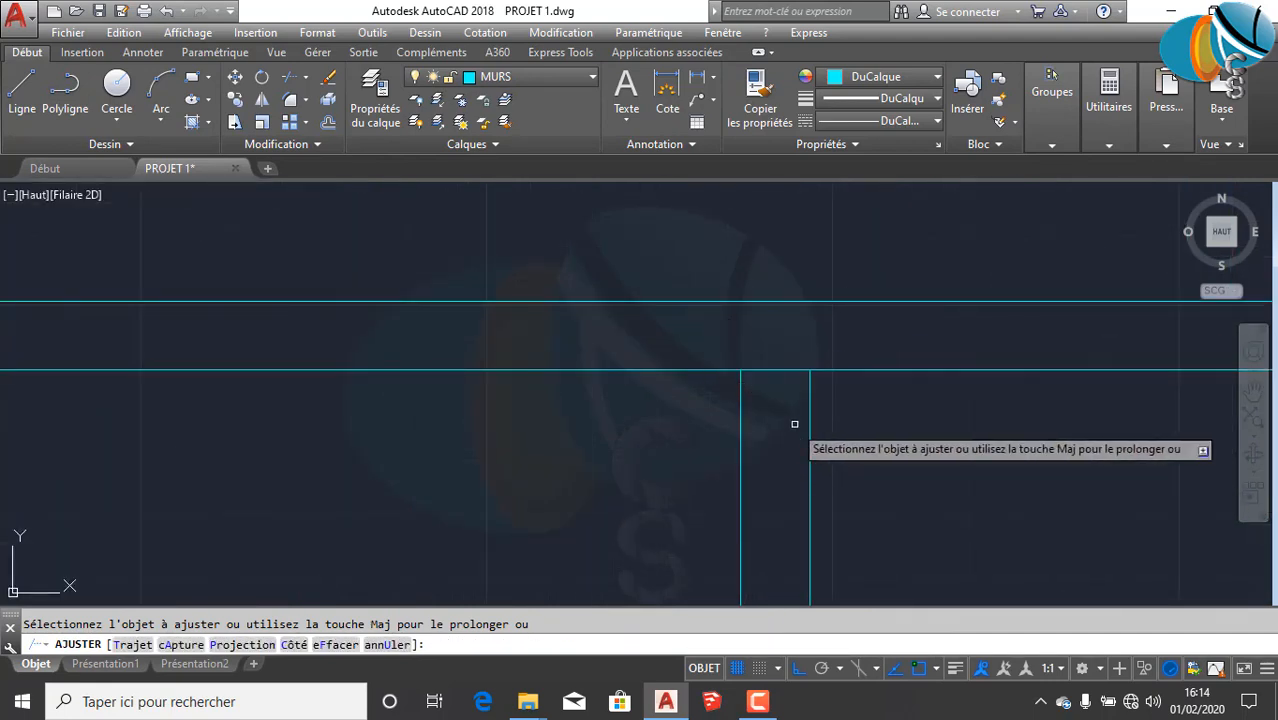
left_click(767, 399)
left_click(797, 343)
Step: Trim the middle horizontal wall's ends inside the left exterior wall and open that wall's inner line at the junction
scroll(856, 496, "down", 8)
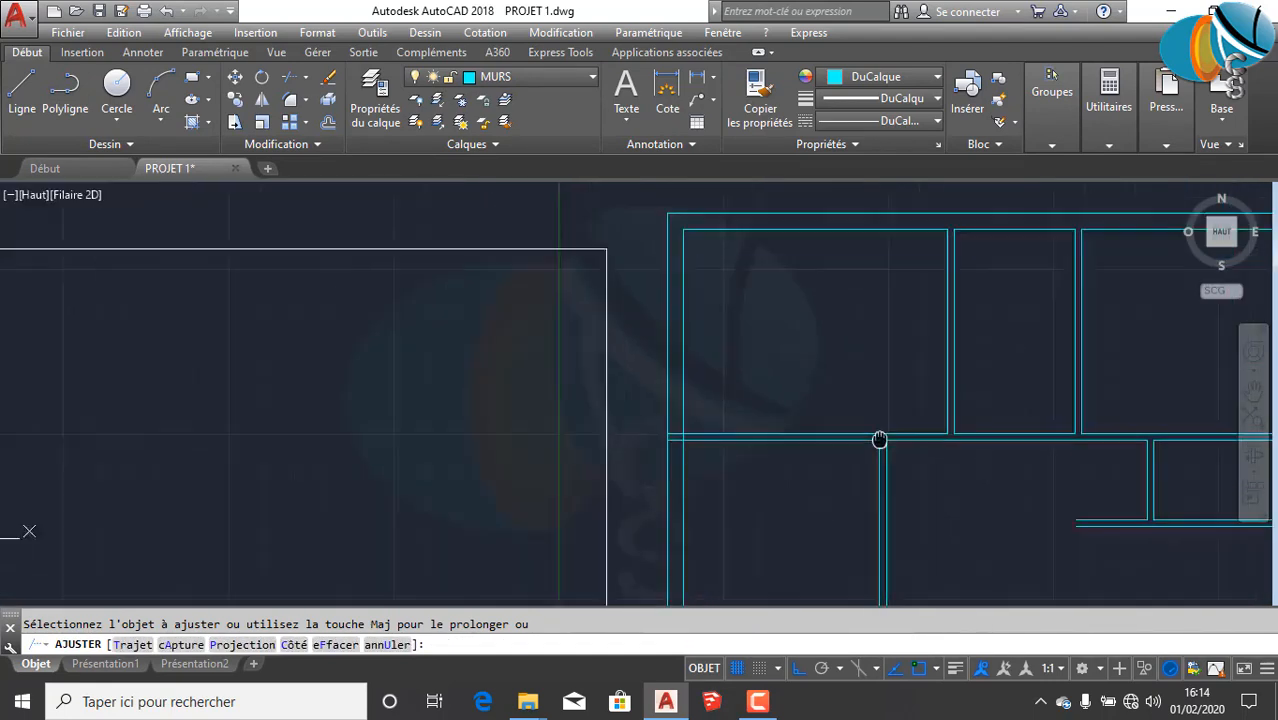
scroll(538, 276, "up", 6)
left_click(526, 313)
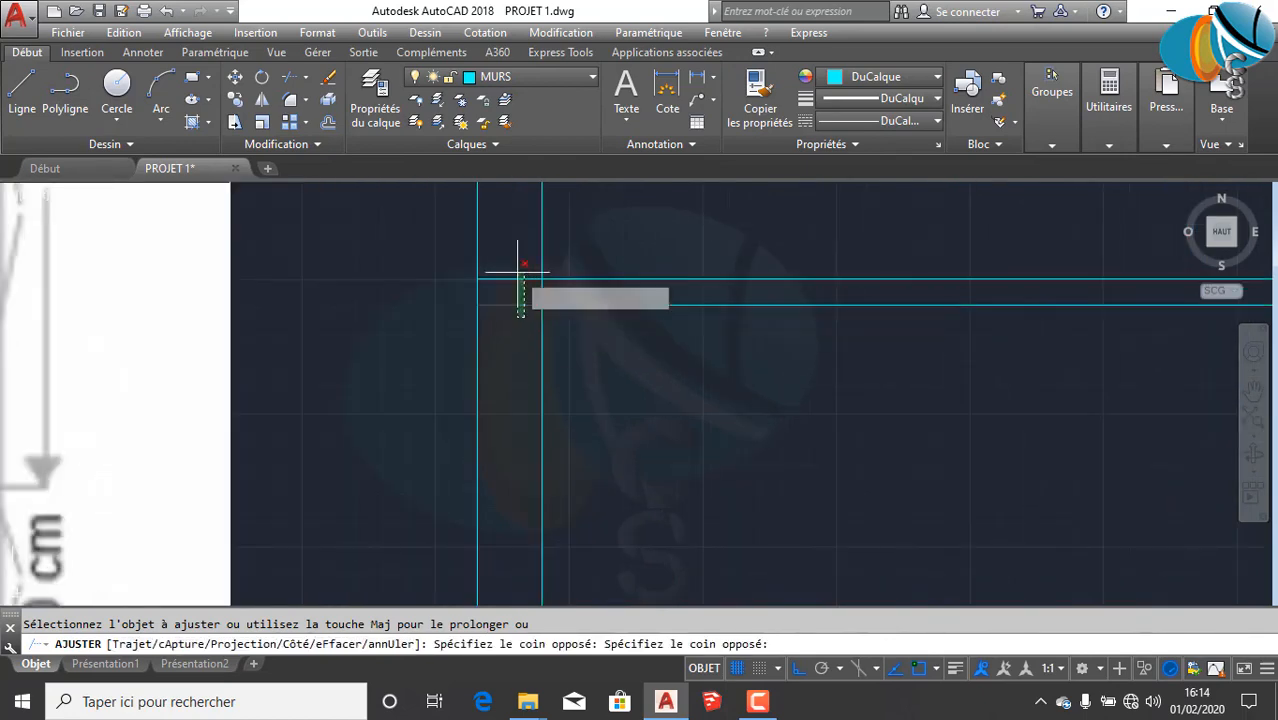
left_click(520, 266)
left_click(555, 293)
left_click(530, 289)
Step: Trim the bottom rooms' horizontal wall ends inside the left exterior wall and open that wall's inner line between them
scroll(527, 297, "down", 7)
scroll(582, 374, "down", 2)
middle_click_drag(582, 374, 613, 241)
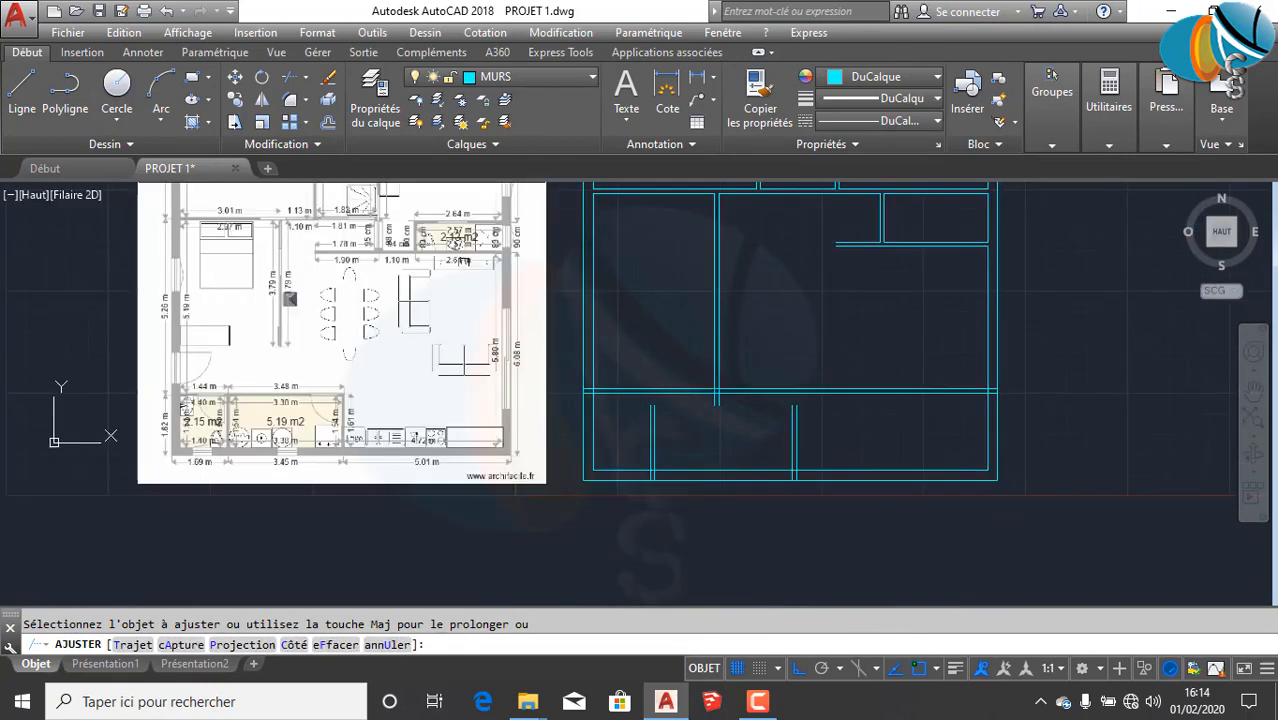
scroll(585, 408, "up", 9)
left_click(591, 368)
left_click(591, 320)
left_click(591, 305)
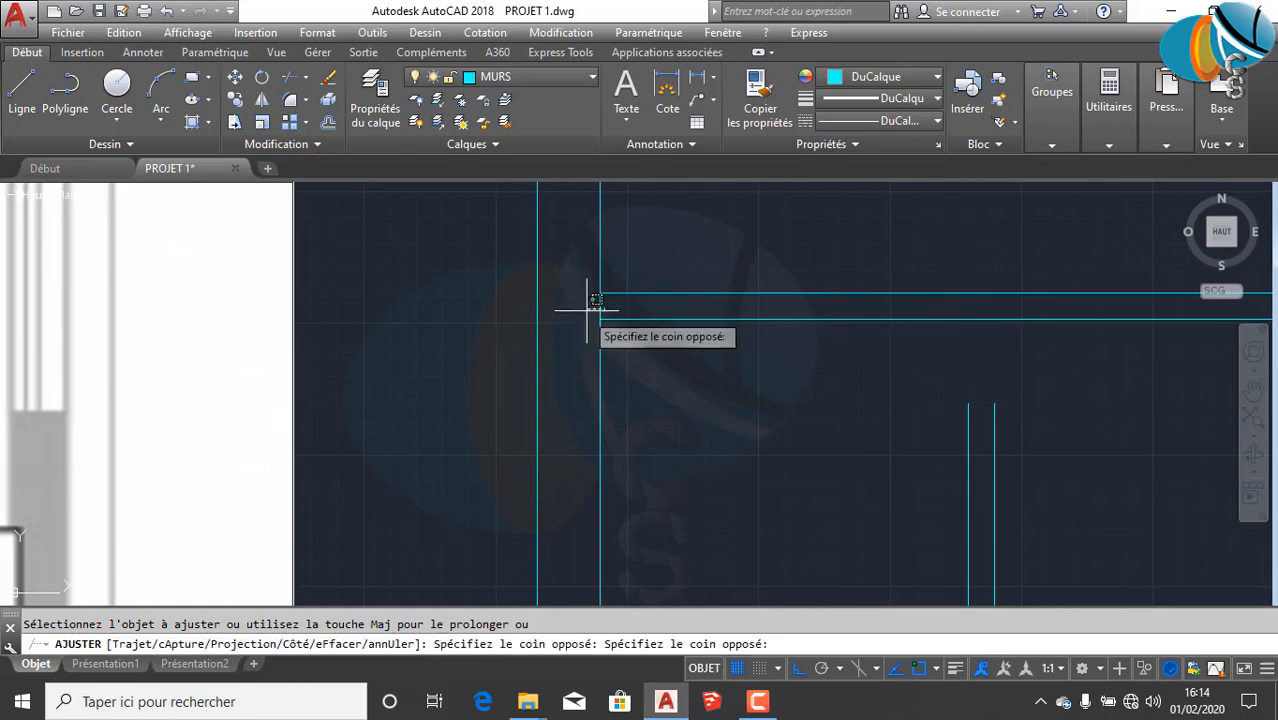
left_click(549, 328)
Step: Trim the lower ends of the two short bottom partitions at the bottom exterior wall's inner line
scroll(638, 384, "down", 6)
scroll(700, 350, "up", 5)
scroll(787, 371, "down", 7)
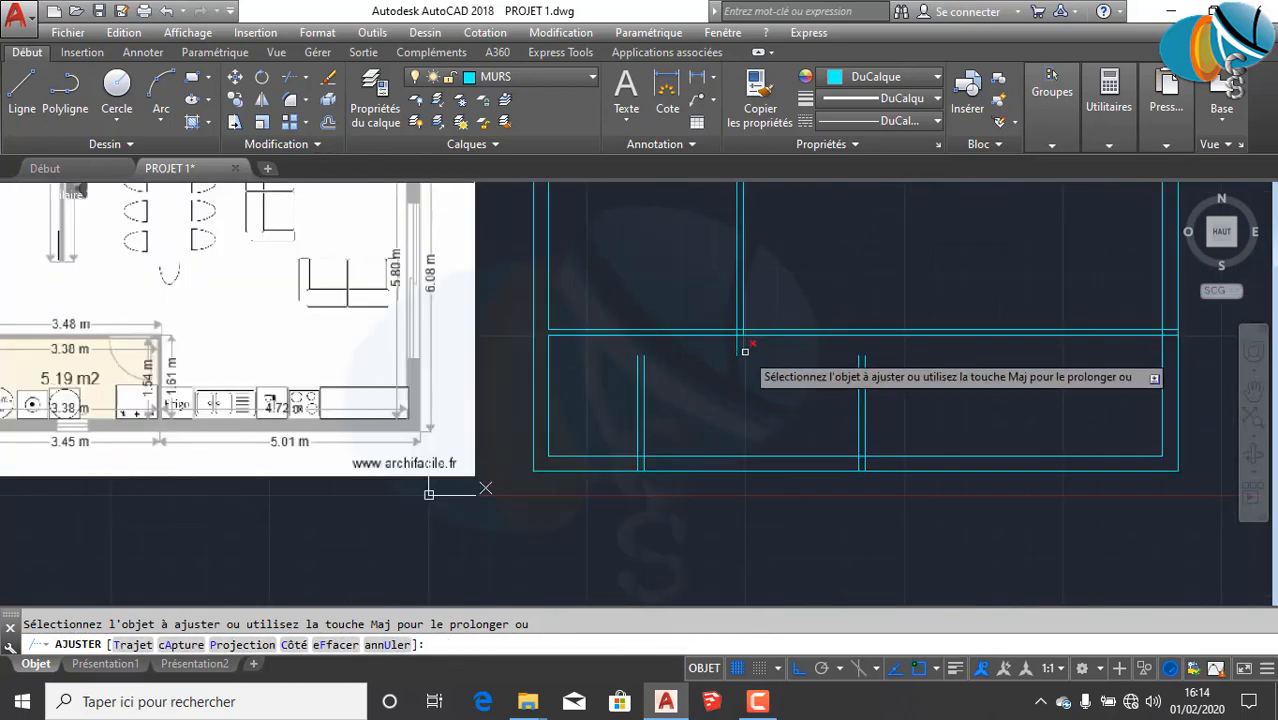
middle_click_drag(690, 381, 704, 463)
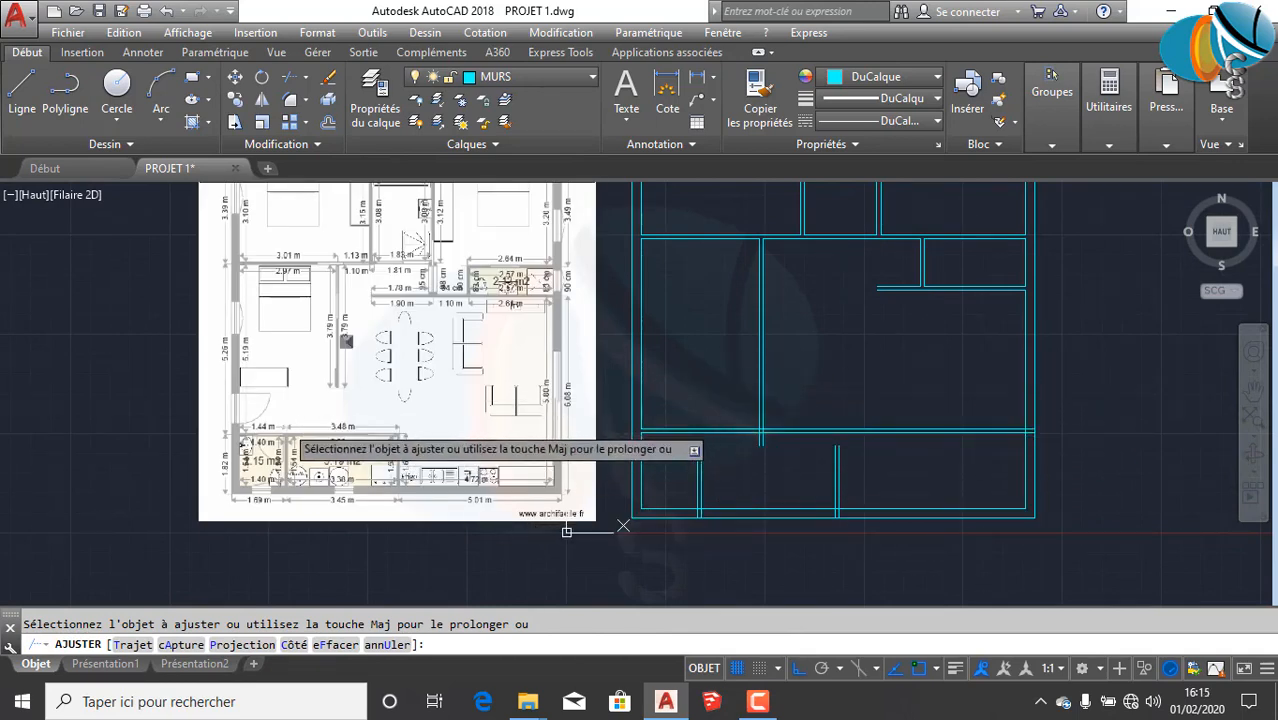
scroll(318, 395, "up", 2)
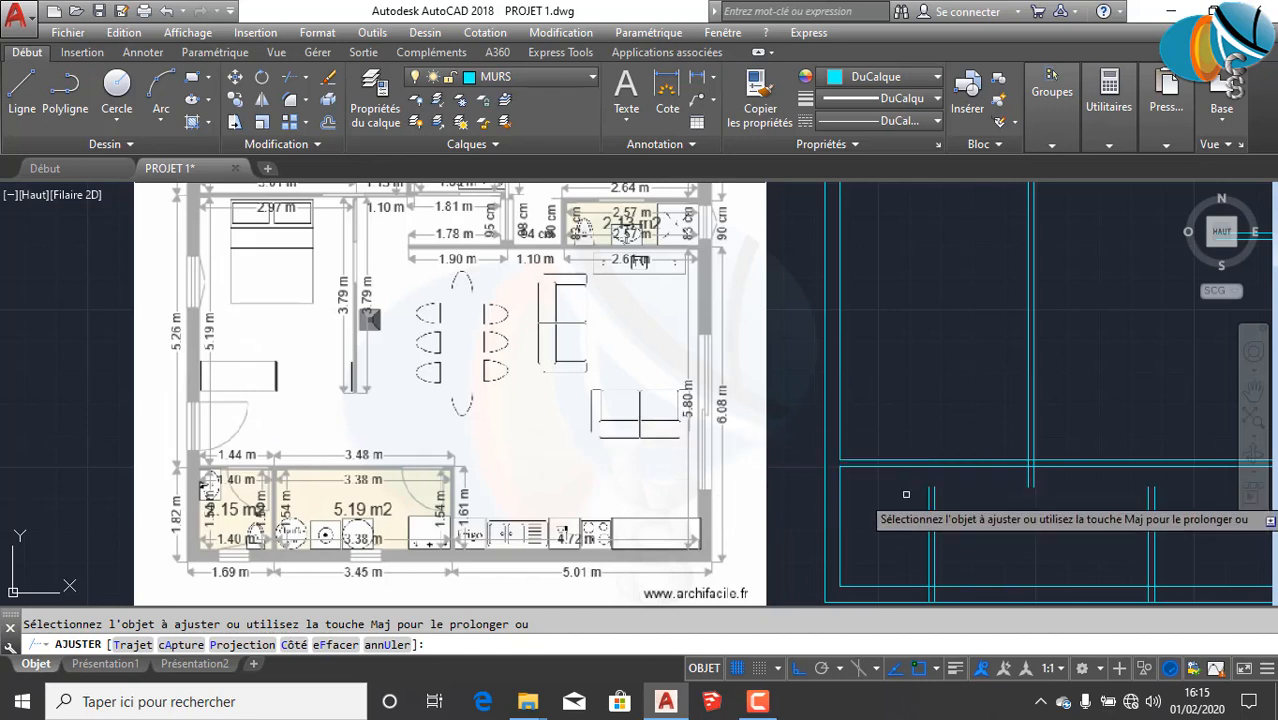
middle_click_drag(1009, 508, 943, 477)
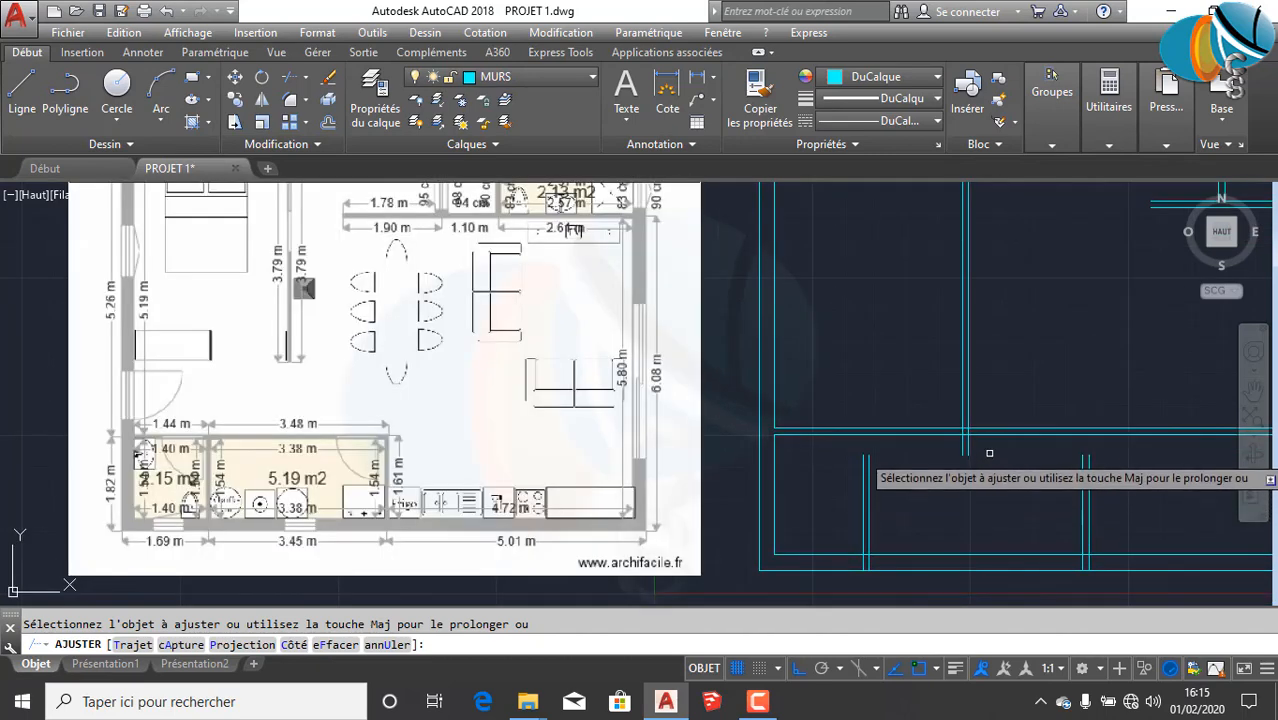
middle_click_drag(824, 502, 776, 404)
scroll(778, 410, "up", 2)
left_click(864, 493)
left_click(808, 491)
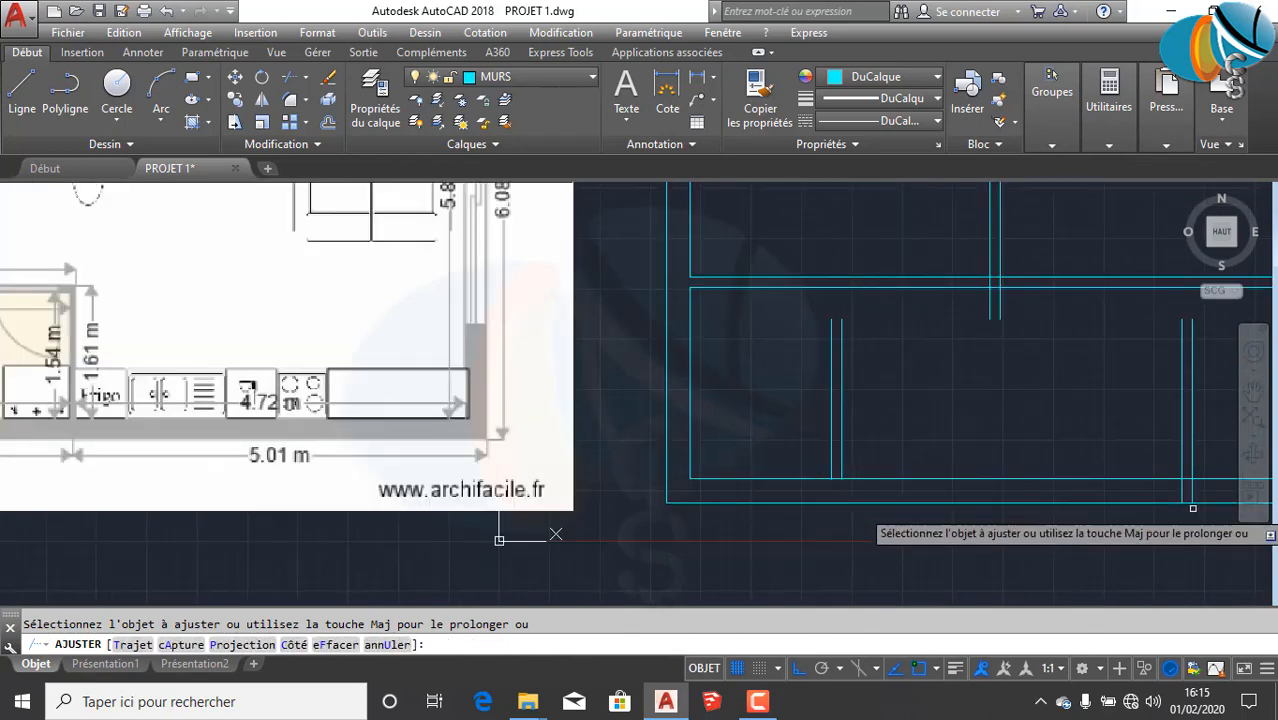
left_click(1194, 496)
left_click(1185, 479)
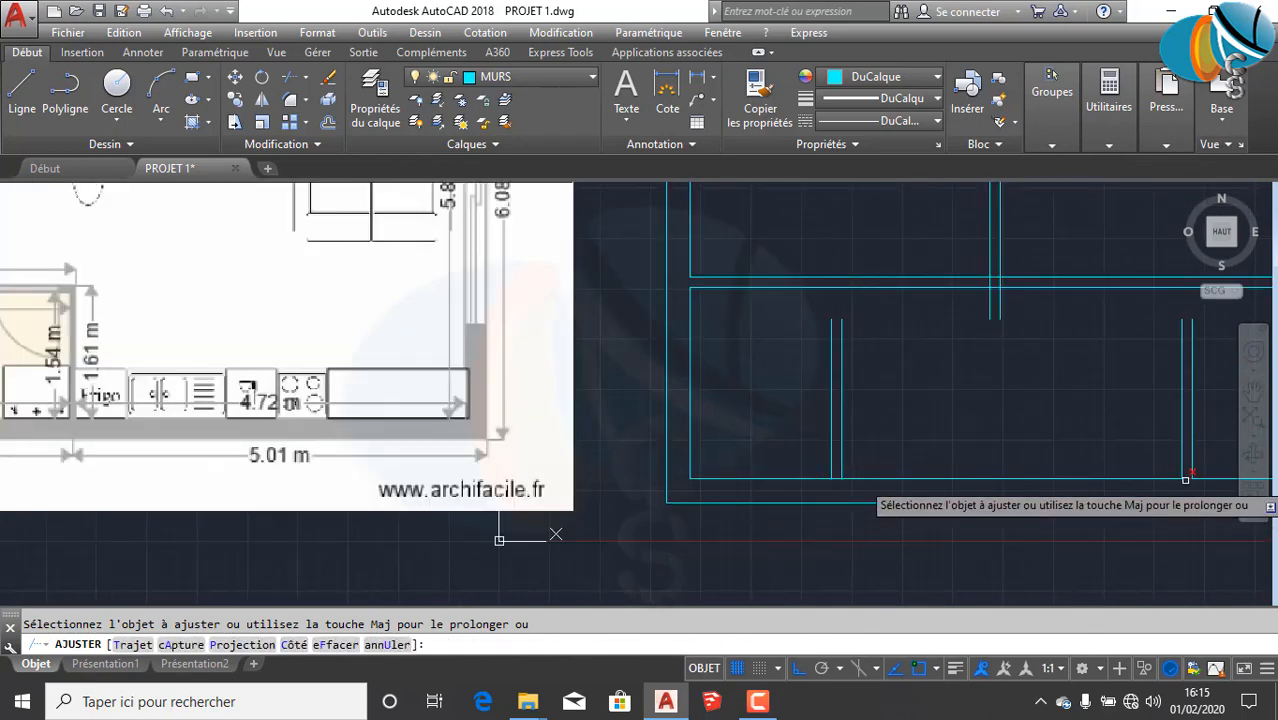
Step: Open the bottom exterior wall's inner line between the lines of each of the two short bottom partitions
left_click(1186, 479)
left_click(836, 479)
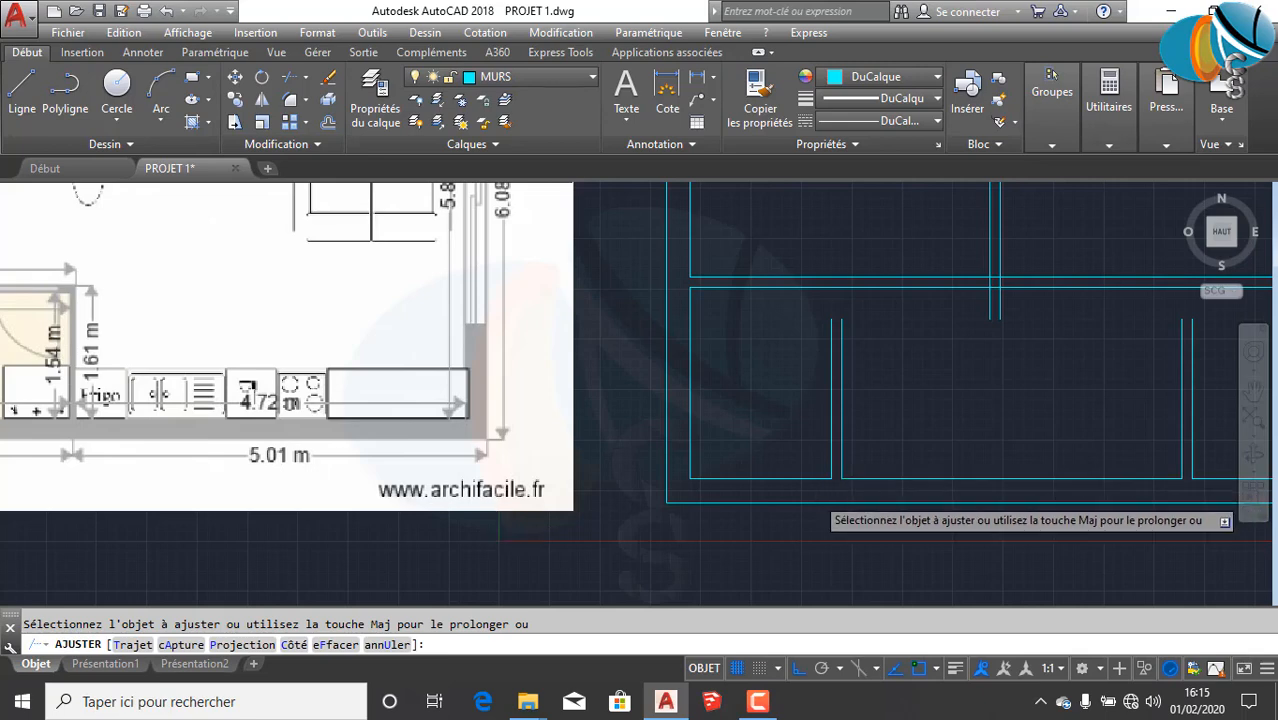
scroll(830, 500, "down", 2)
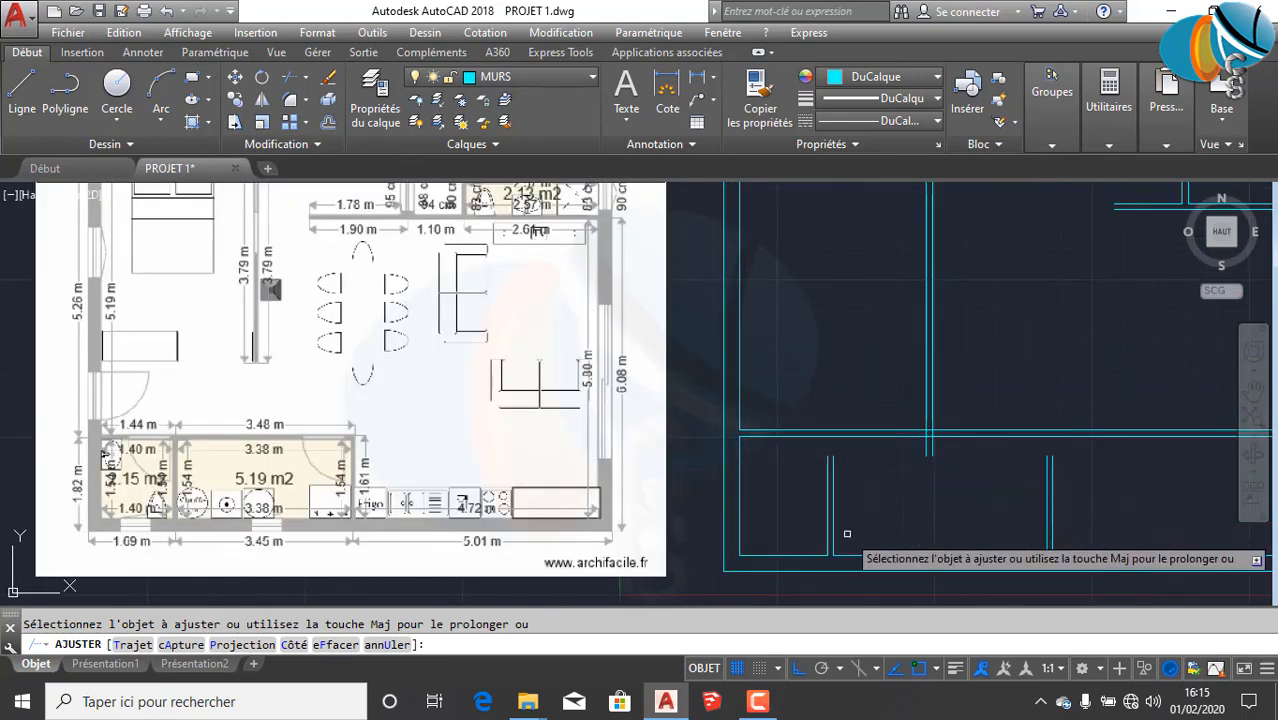
Step: Extend the upper ends of the two short bottom partitions to the lower line of the horizontal wall above them
scroll(847, 534, "down", 2)
mouse_move(926, 407)
middle_mouse_down()
mouse_move(913, 528)
mouse_move(898, 468)
mouse_move(904, 411)
middle_mouse_up()
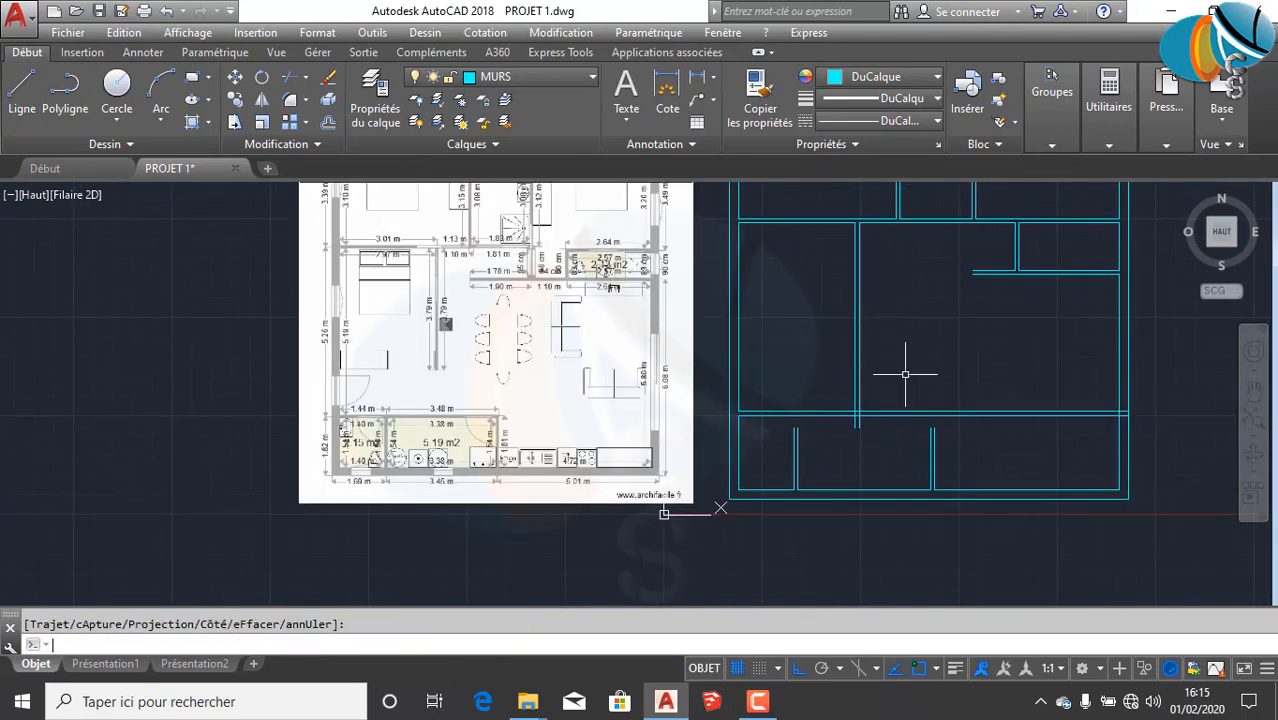
scroll(786, 454, "up", 2)
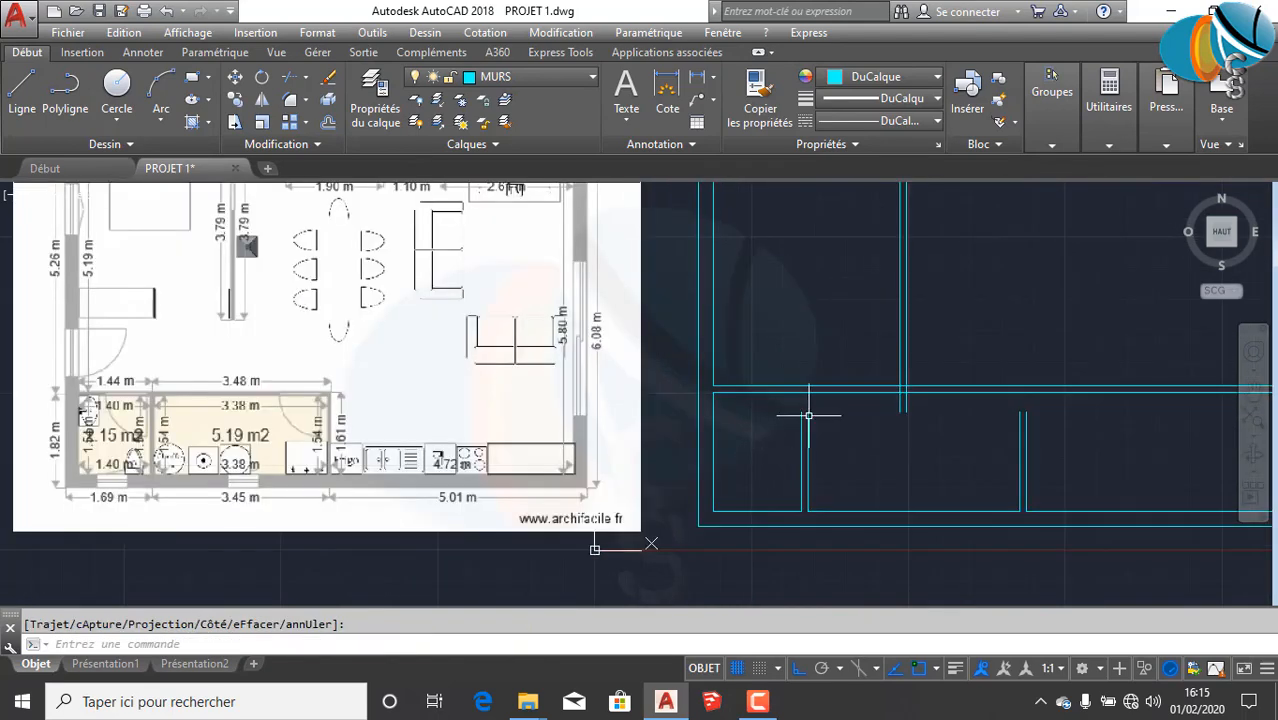
scroll(864, 450, "down", 2)
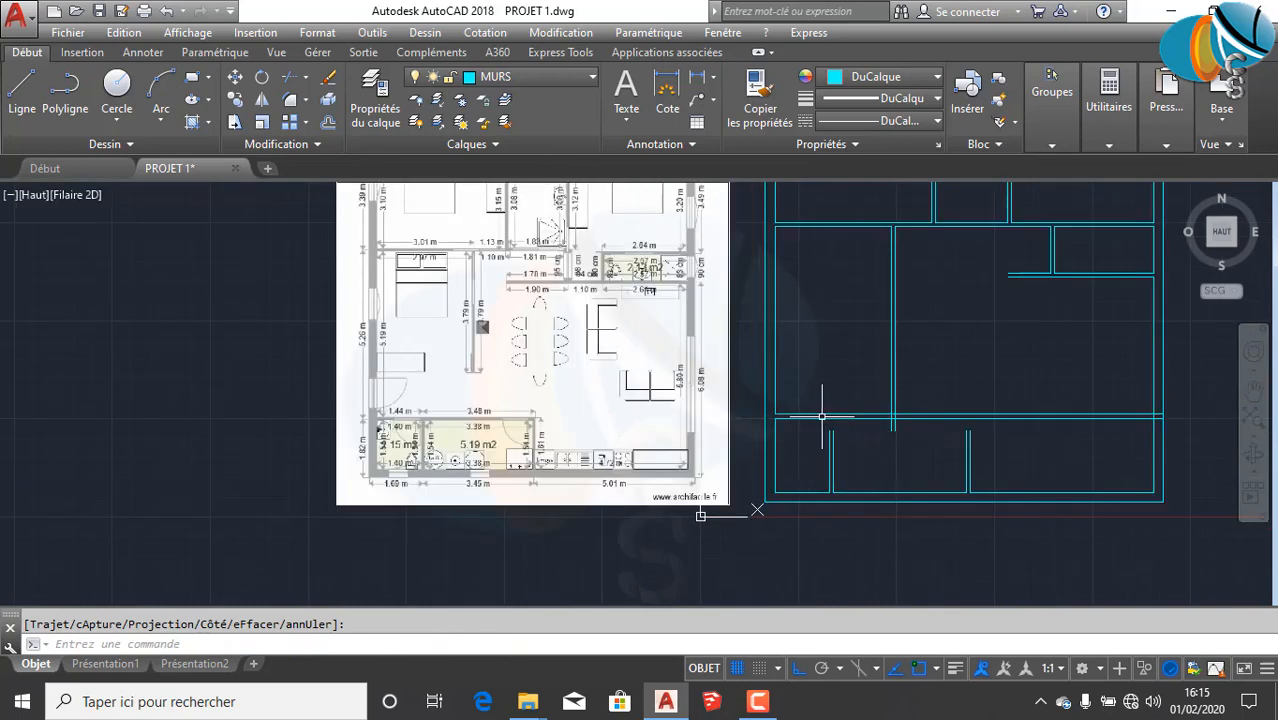
scroll(822, 414, "up", 2)
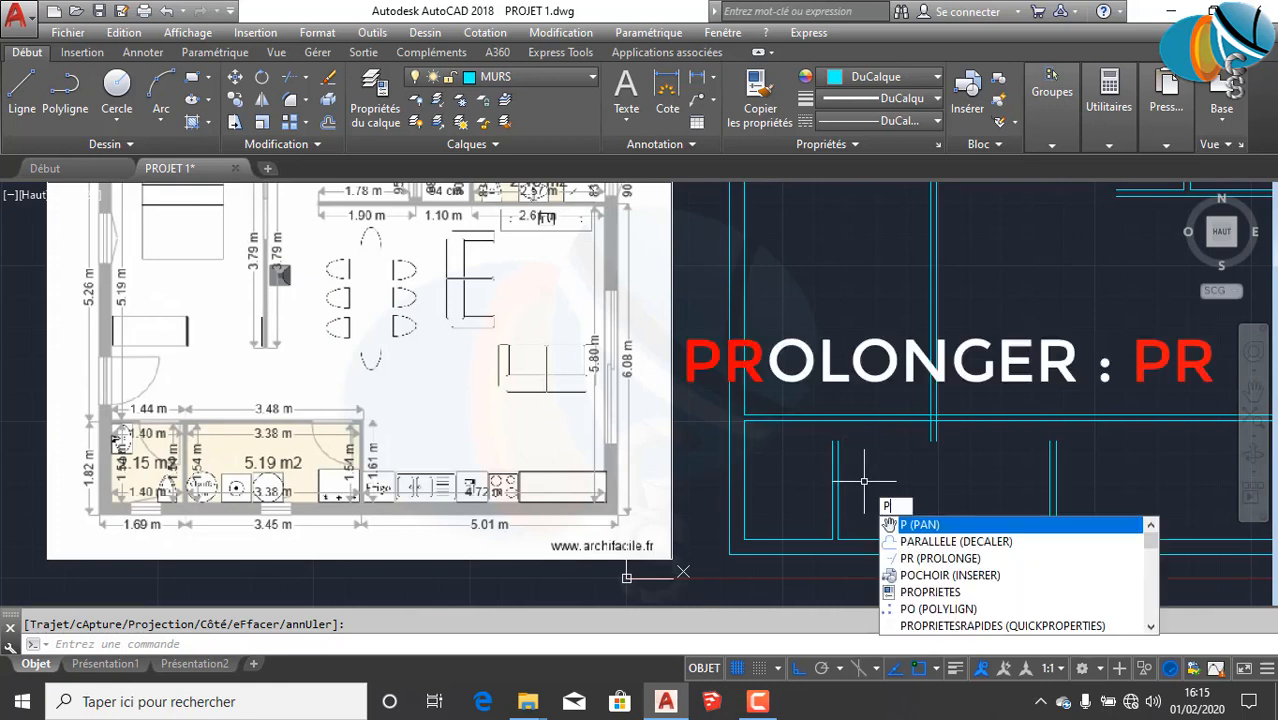
type("R")
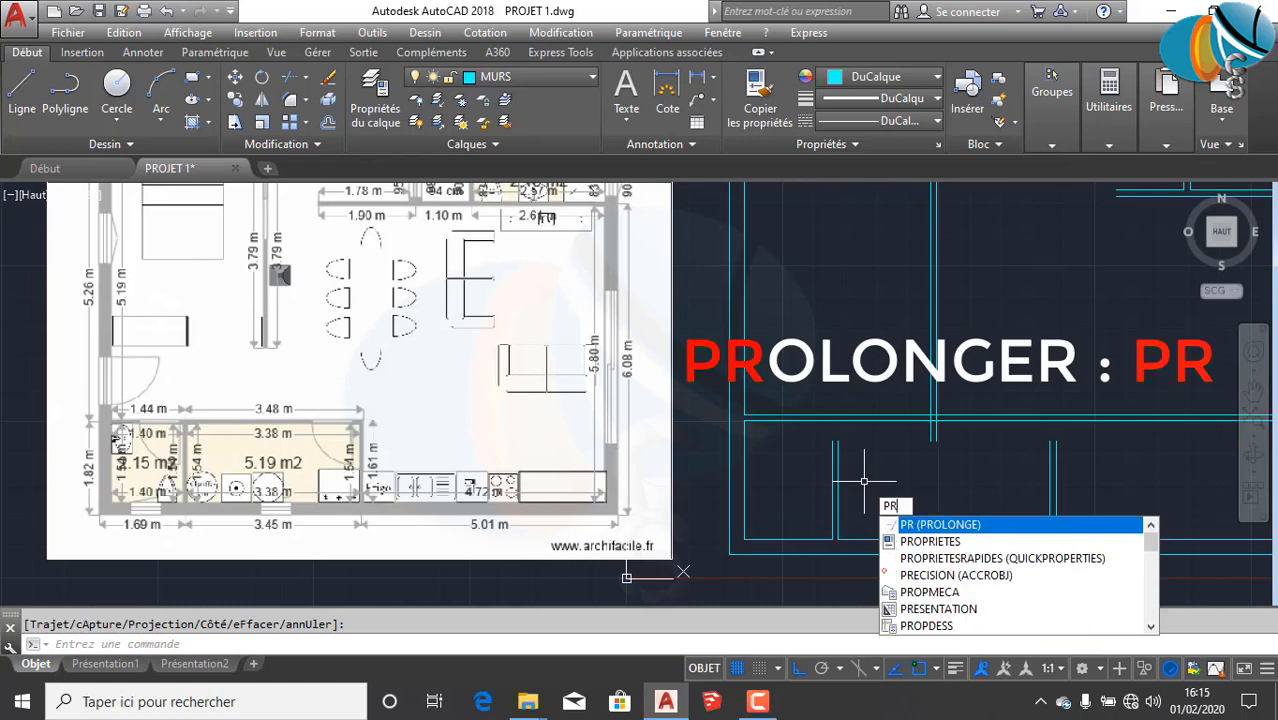
key("Return")
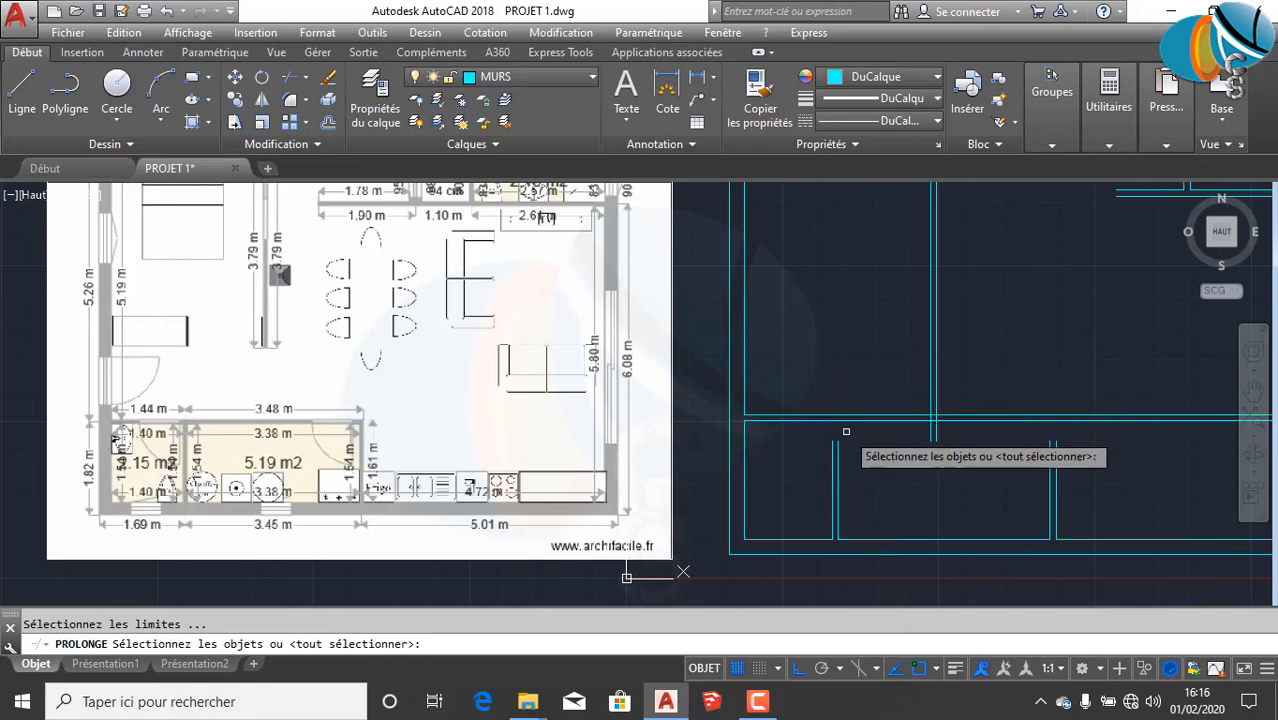
left_click(855, 421)
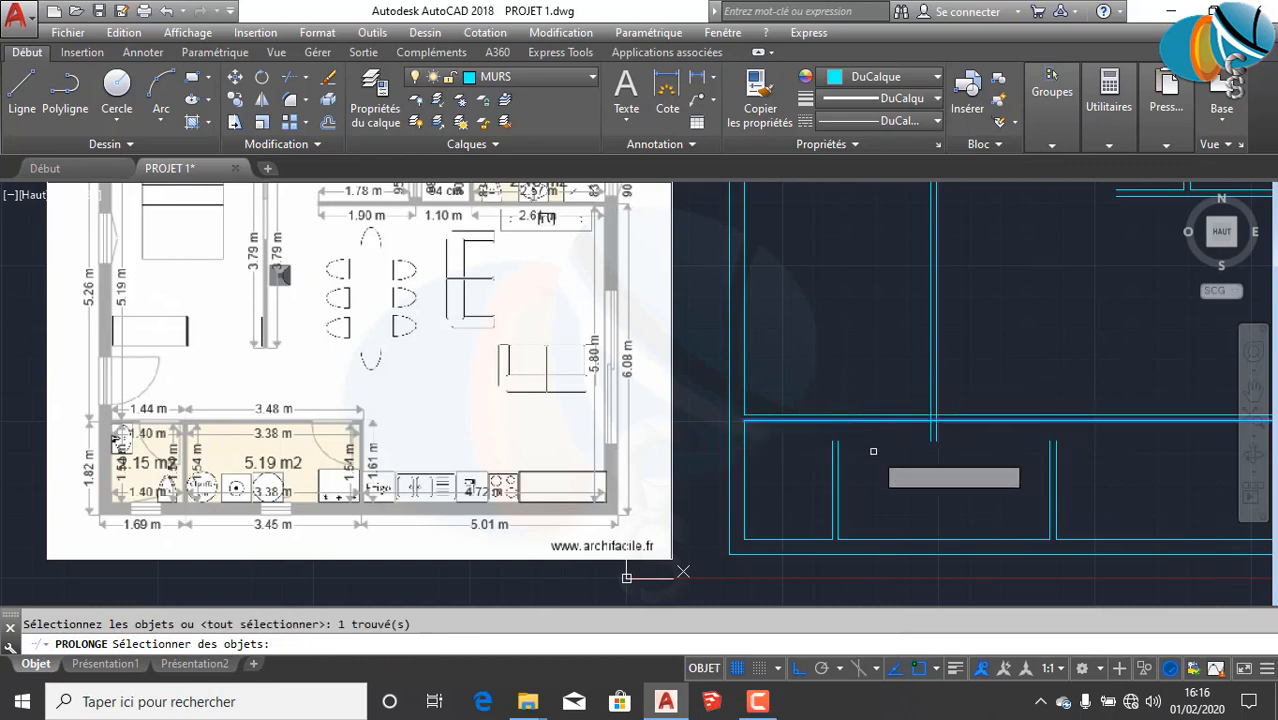
key("Return")
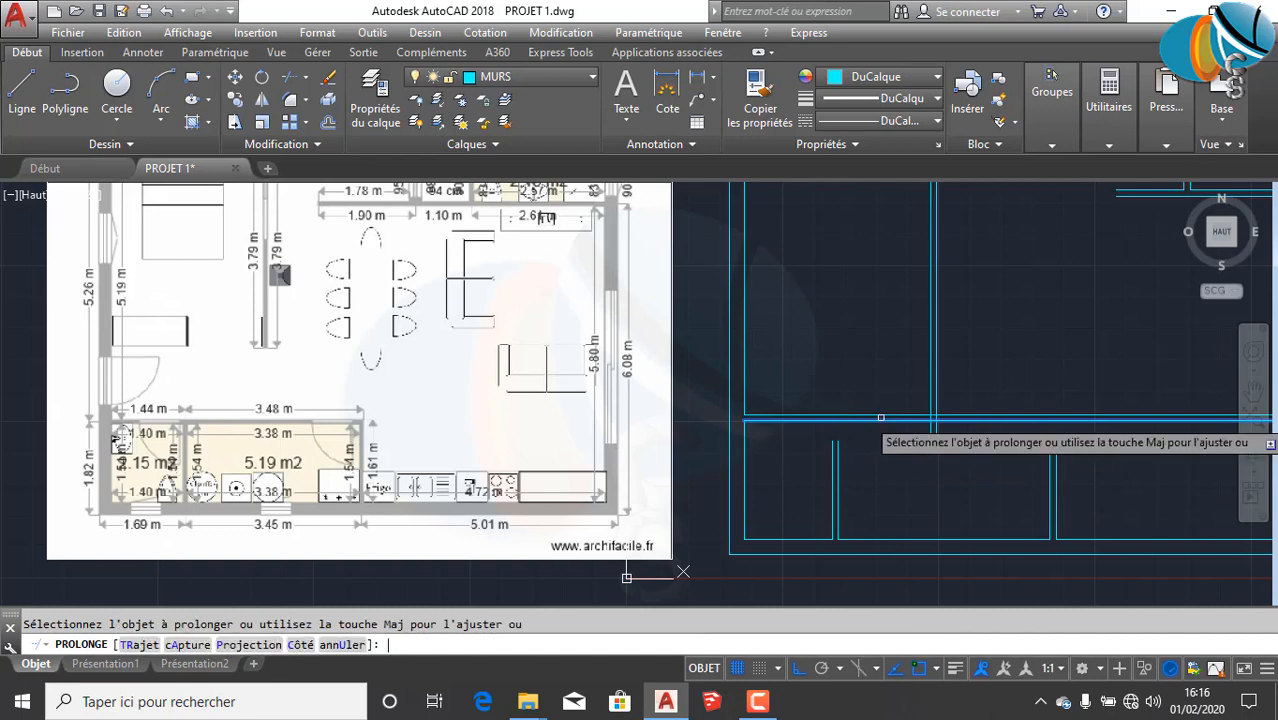
left_click(874, 488)
left_click(1110, 493)
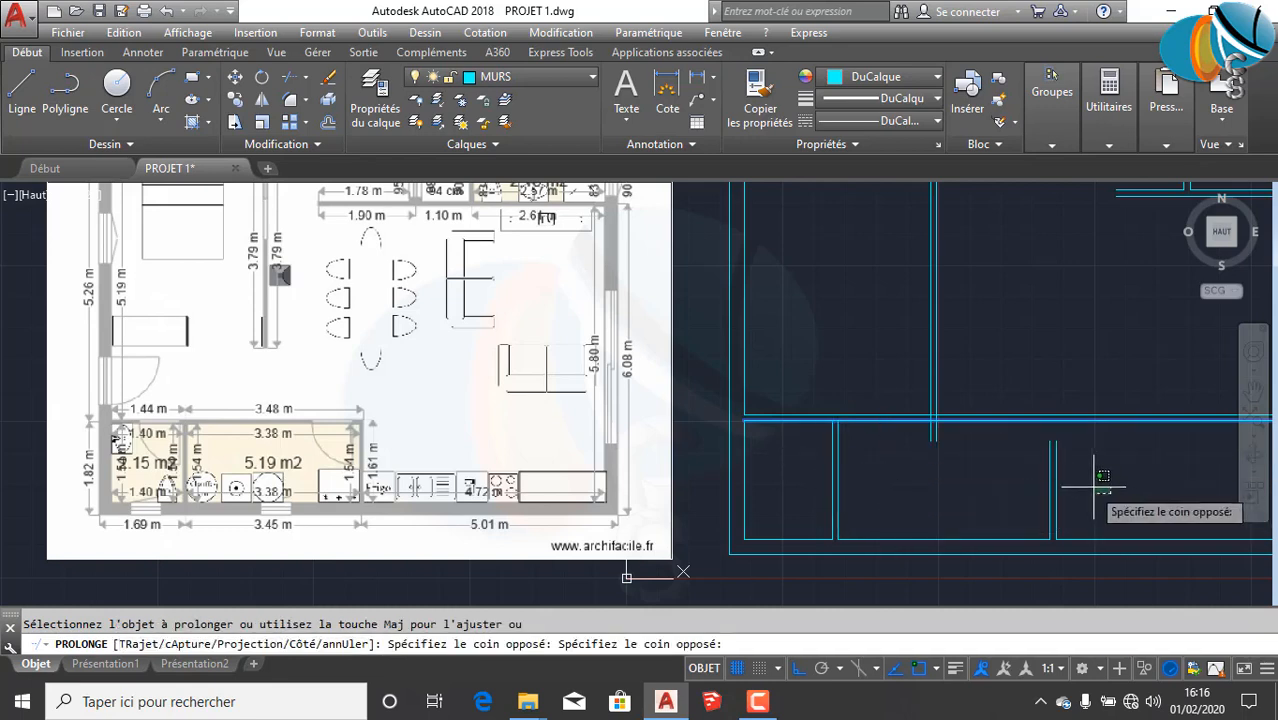
left_click(1045, 455)
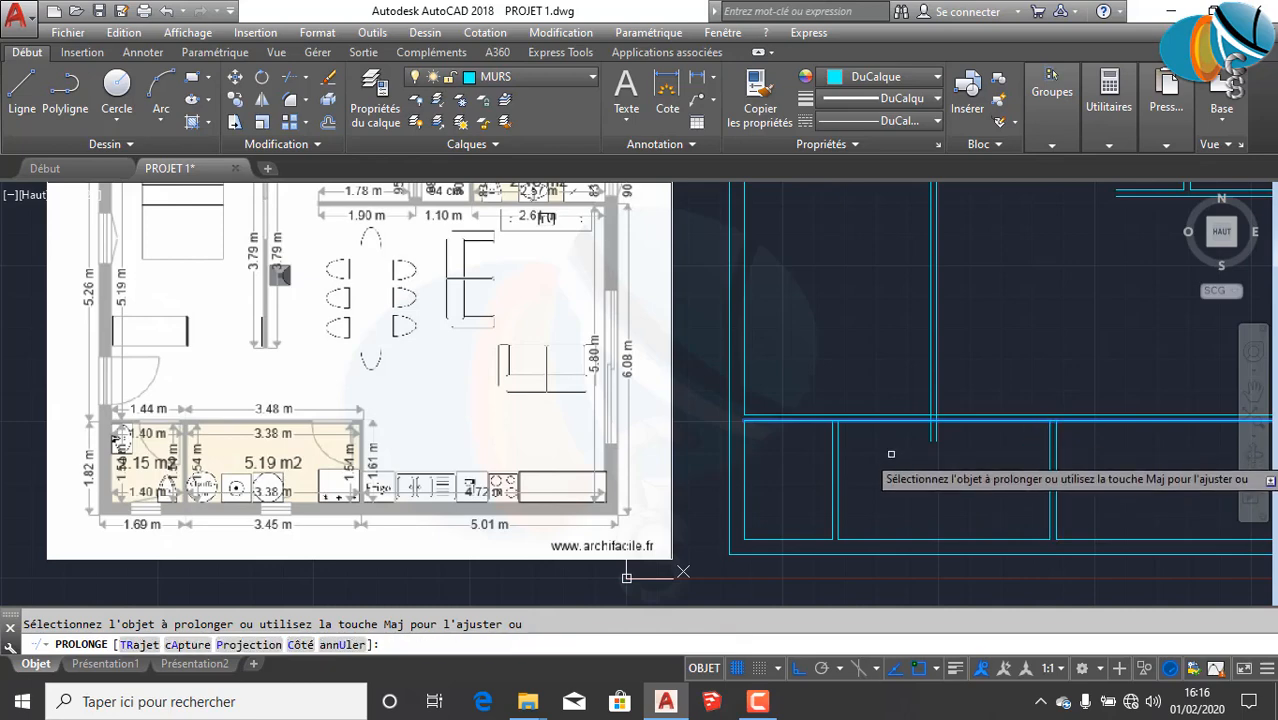
key("Return")
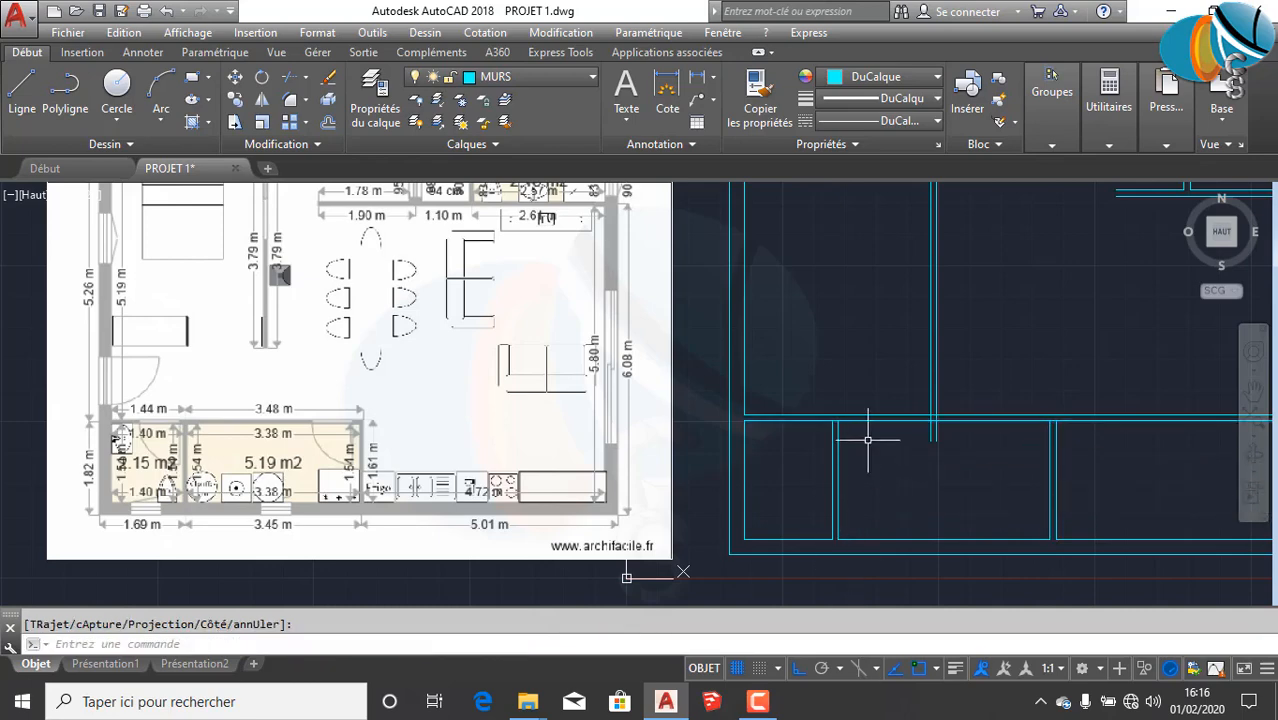
Step: Try to extend the two free-ended horizontal lines of the short middle wall to the left partition line of the upper middle room
scroll(868, 439, "down", 4)
scroll(940, 400, "up", 2)
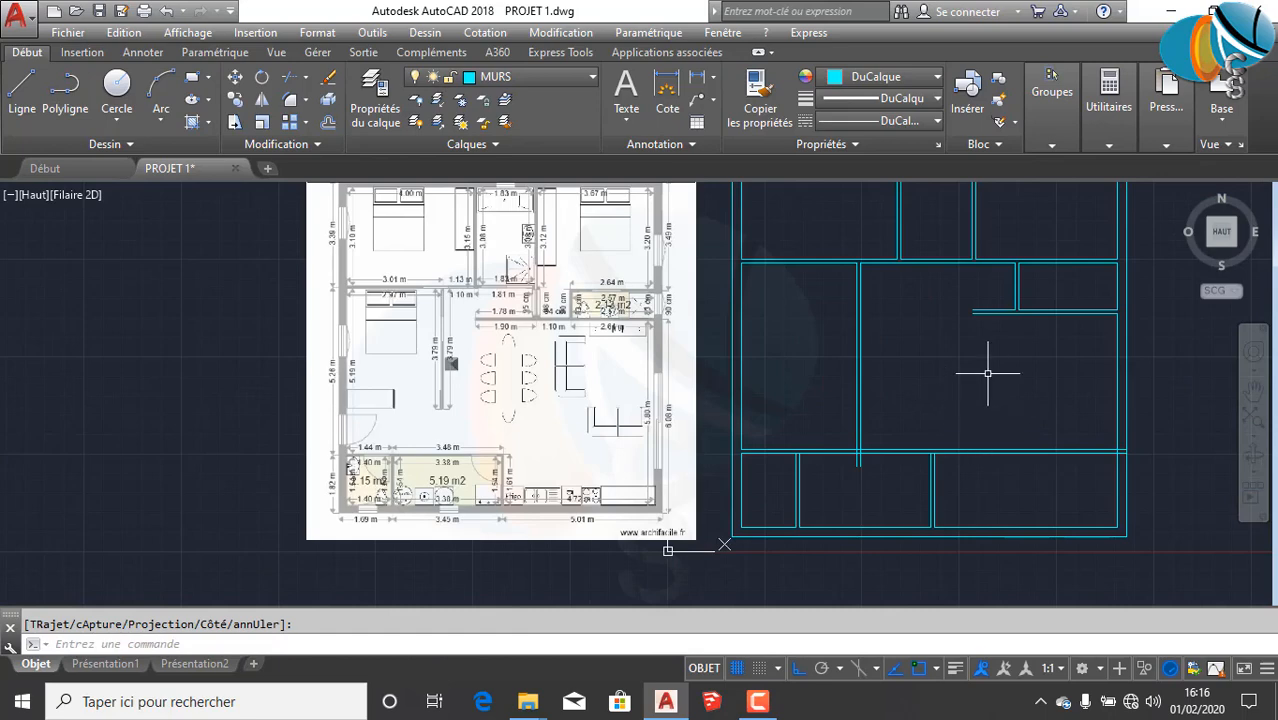
middle_click_drag(963, 323, 995, 399)
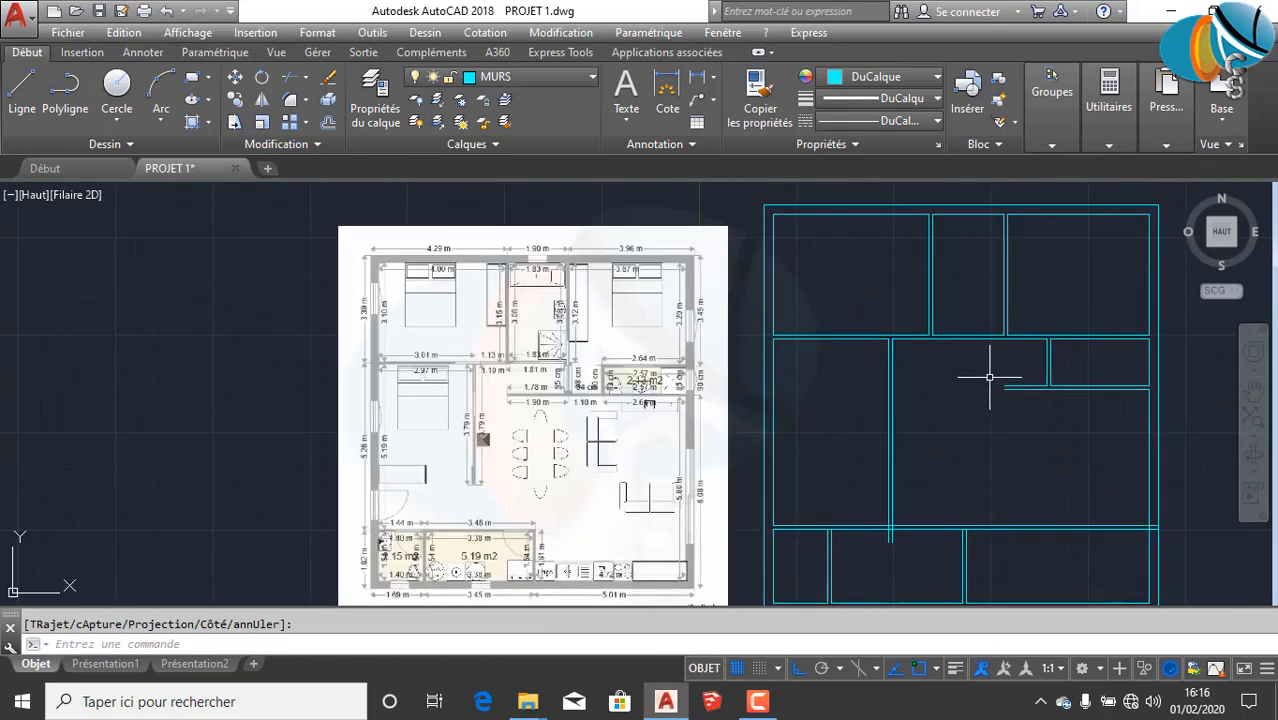
key("Return")
scroll(940, 300, "up", 2)
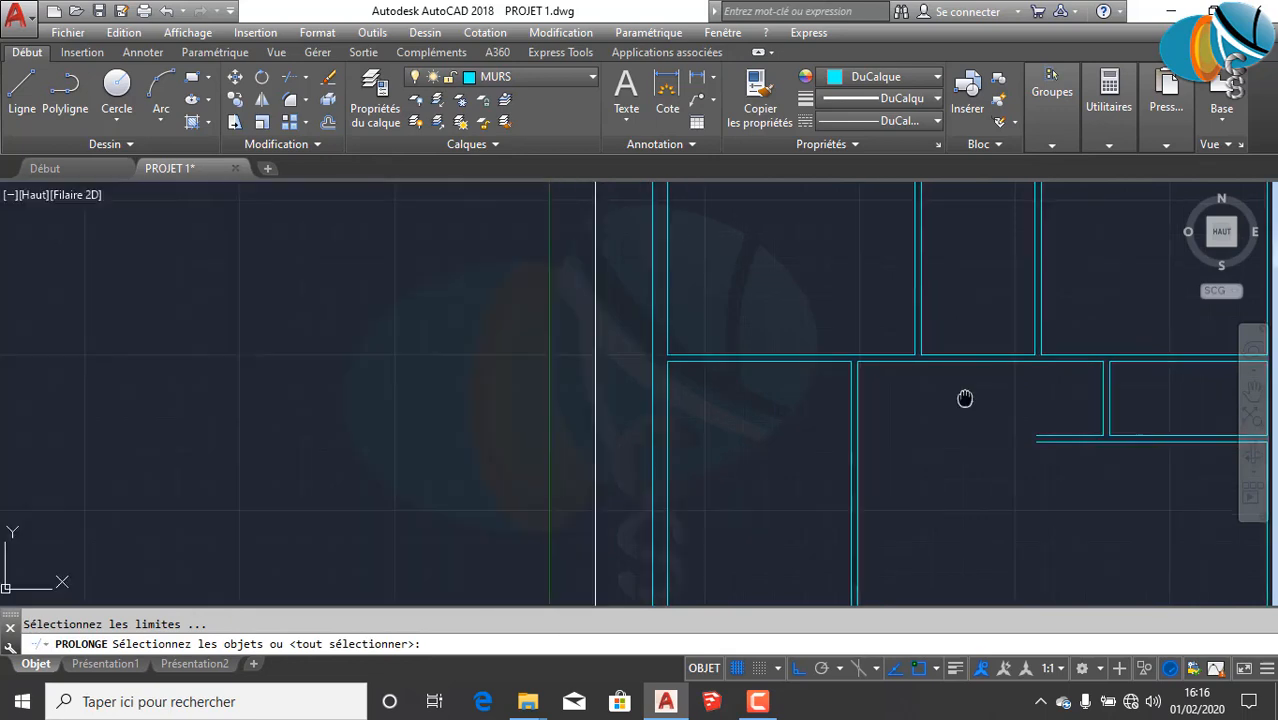
middle_click_drag(964, 397, 845, 384)
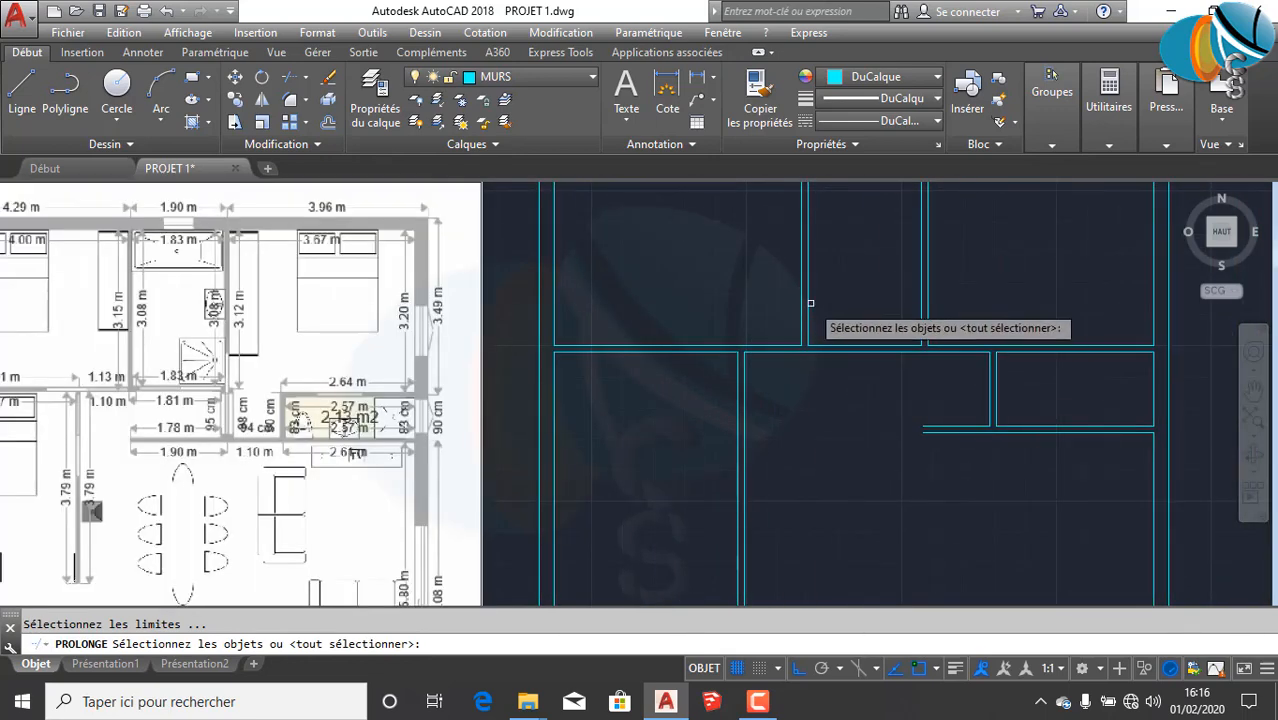
key("Return")
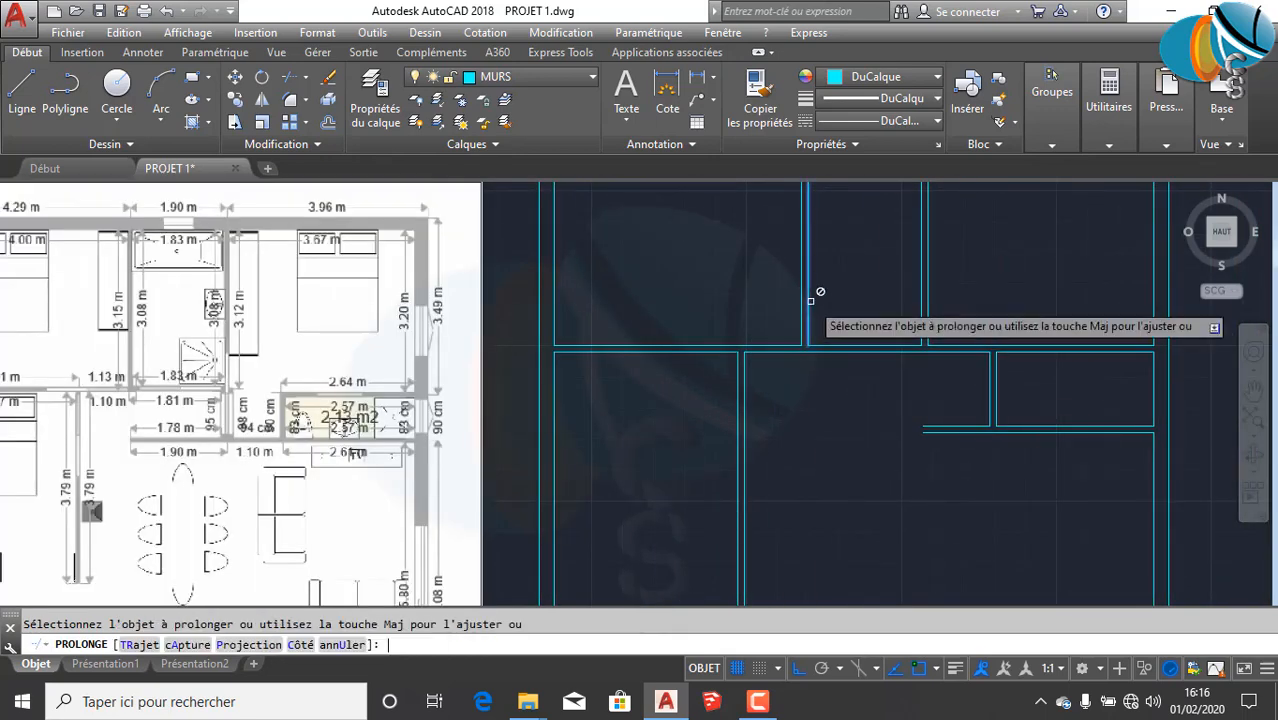
left_click(957, 422)
left_click(950, 431)
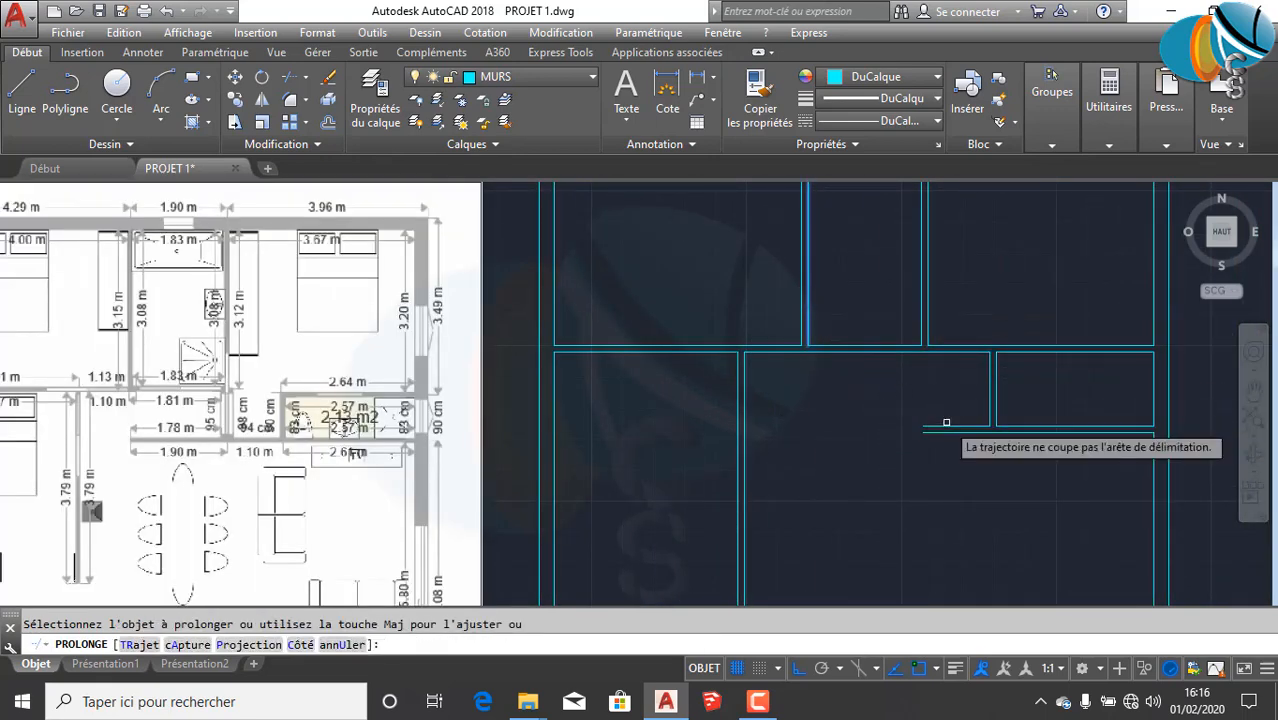
key("Escape")
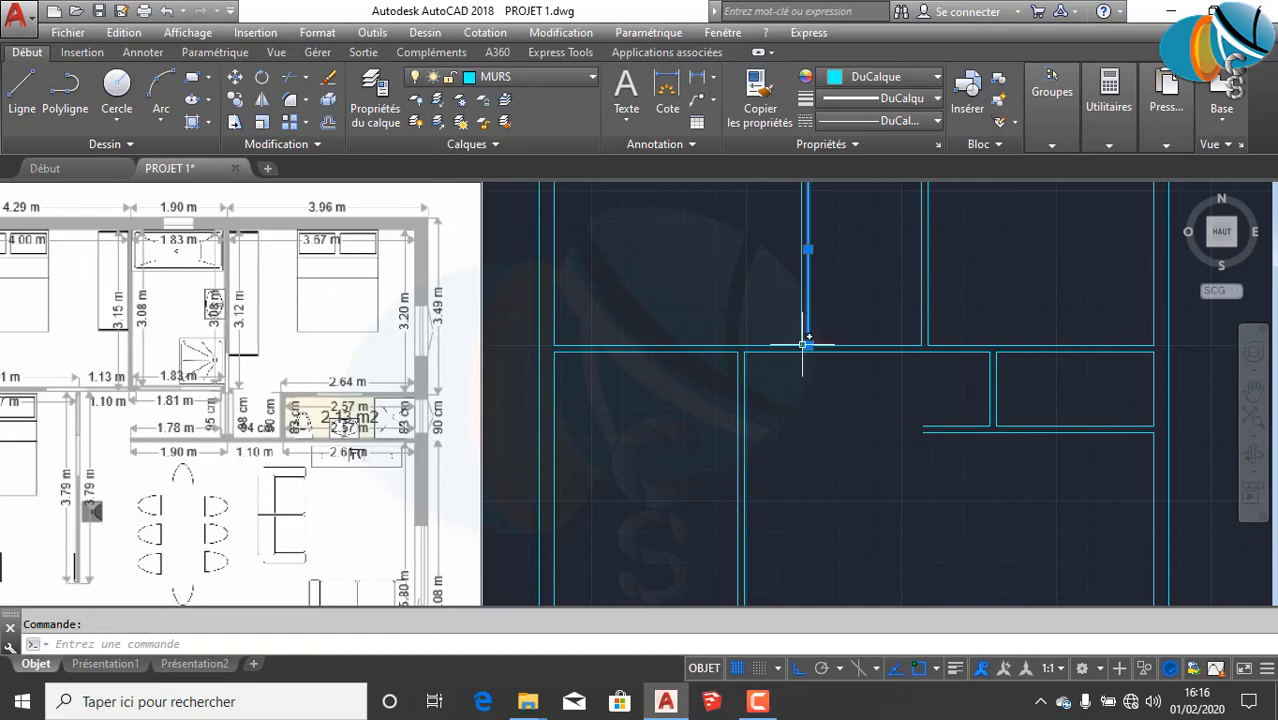
scroll(807, 549, "down", 3)
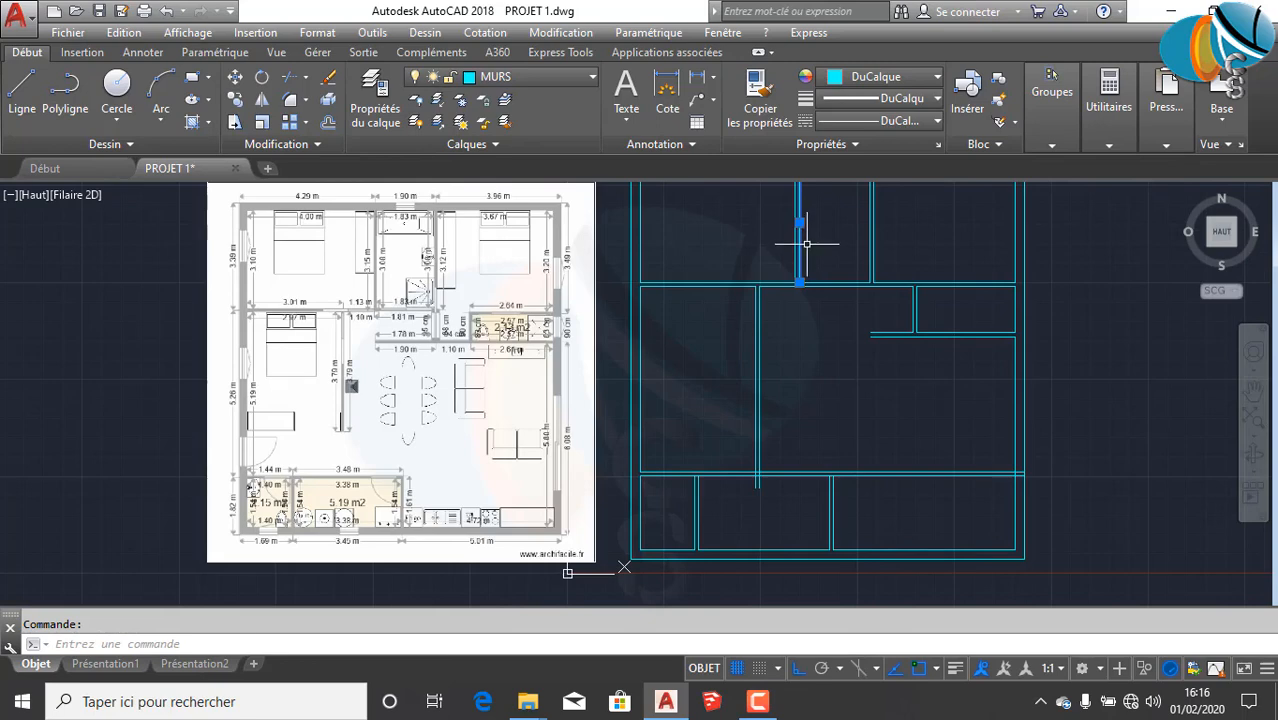
mouse_move(806, 243)
middle_mouse_down()
mouse_move(819, 379)
mouse_move(800, 343)
middle_mouse_up()
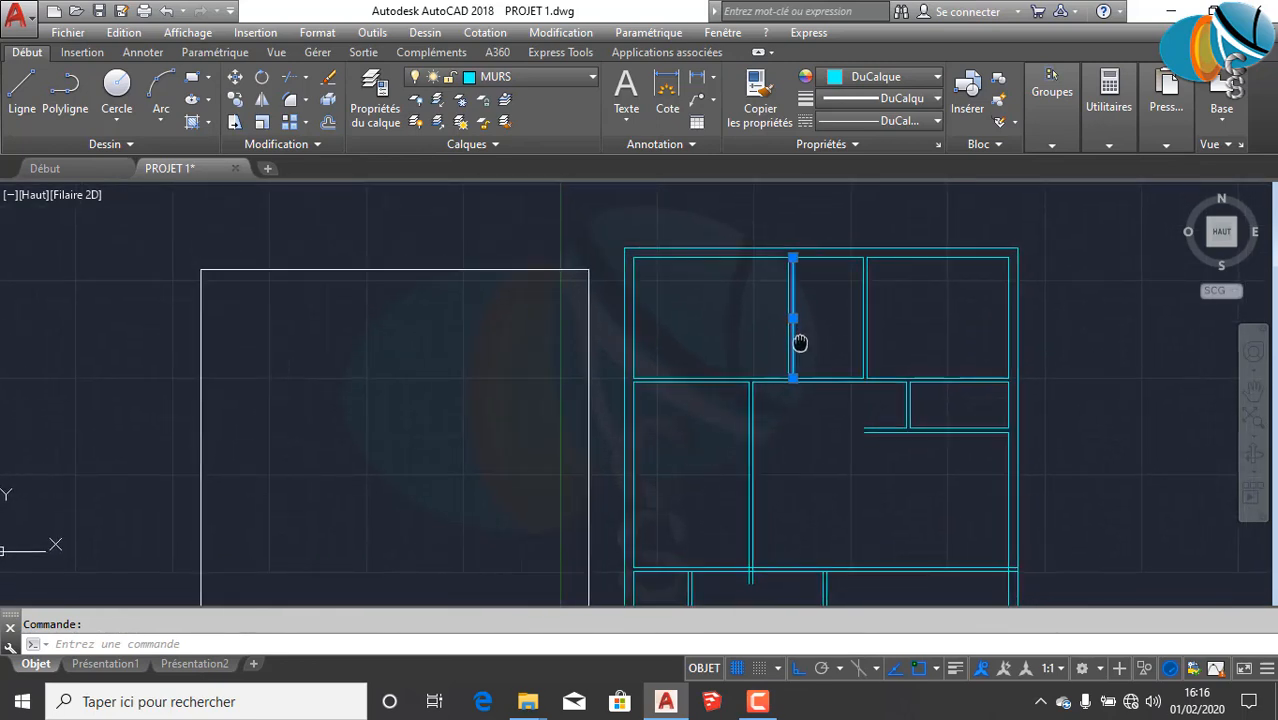
scroll(800, 341, "up", 2)
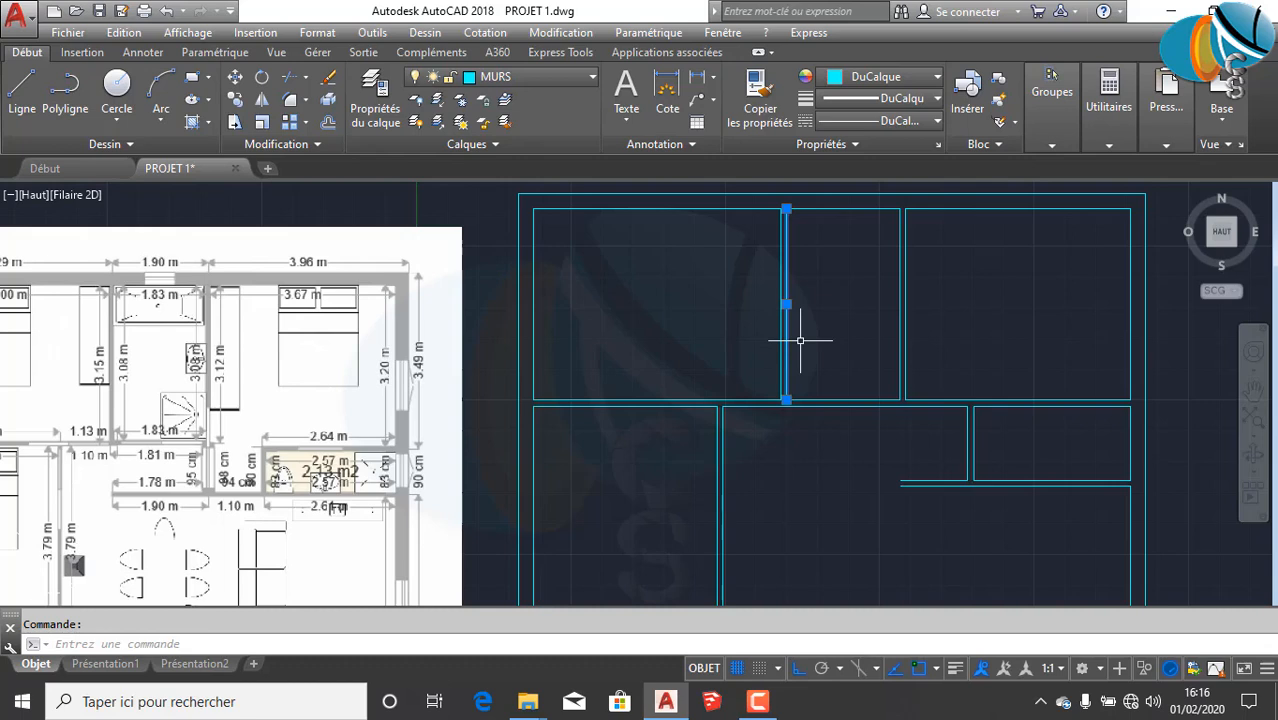
type("PLACER")
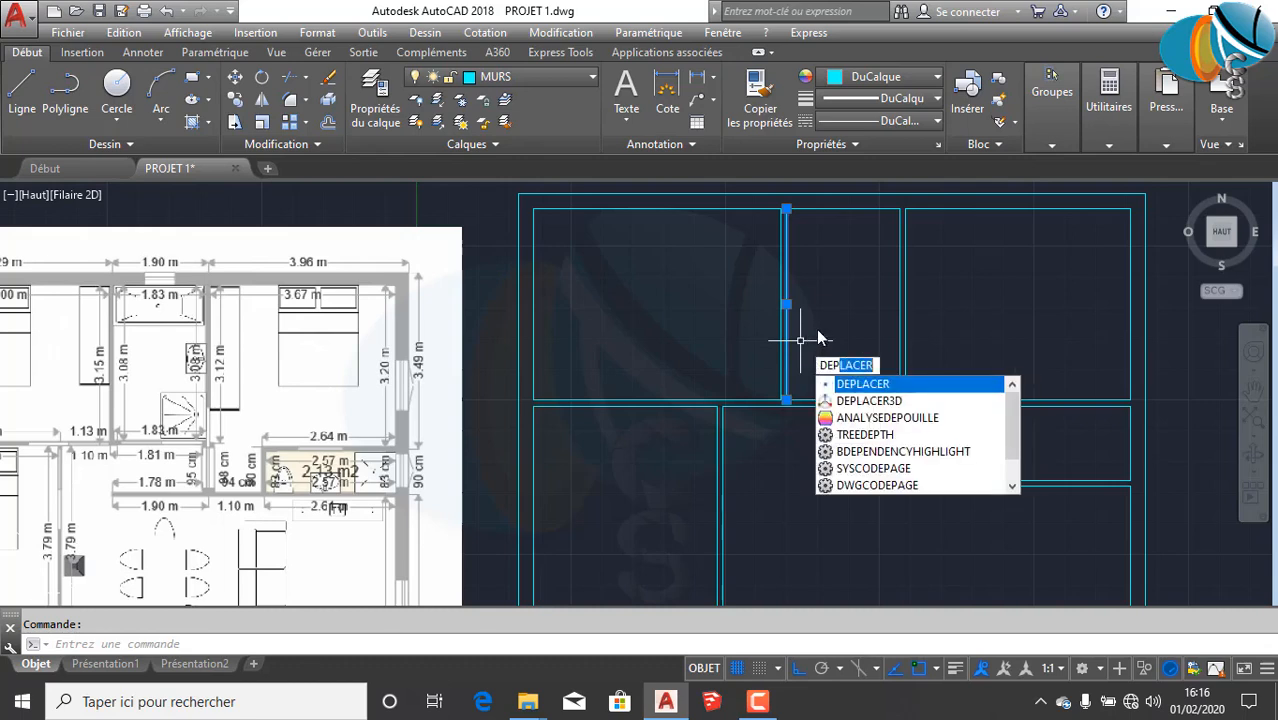
key("Return")
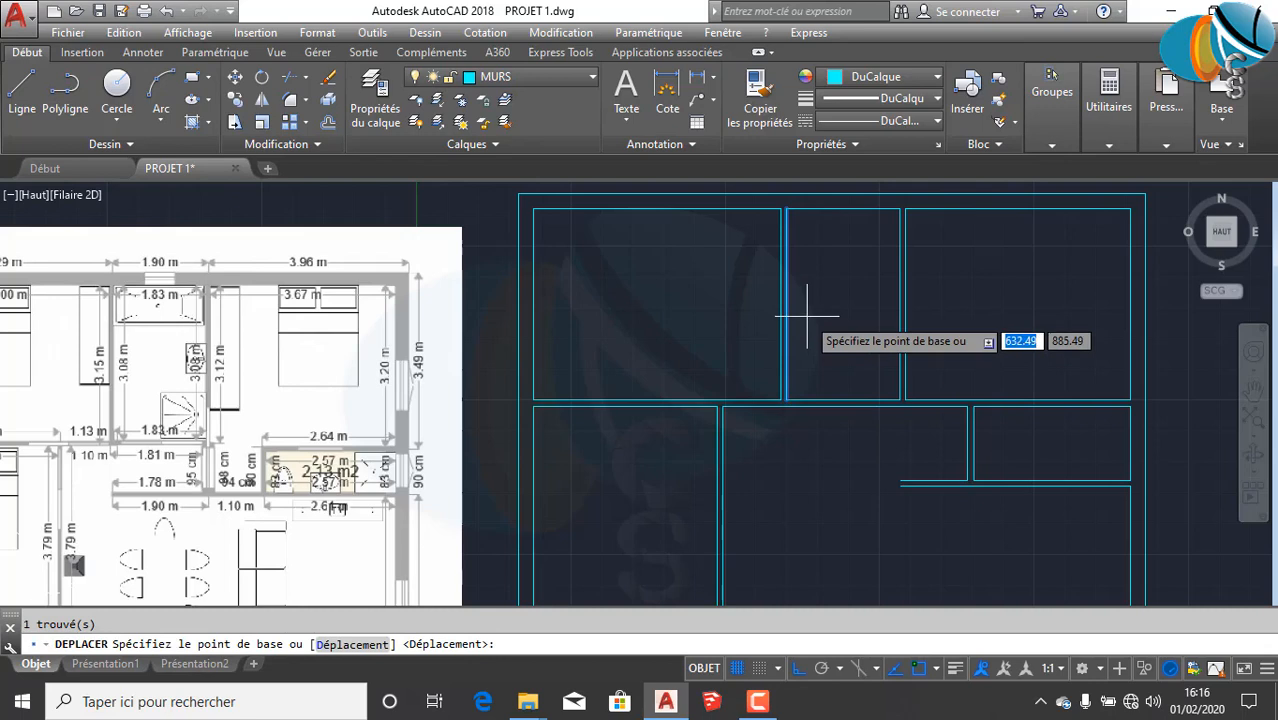
key("Escape")
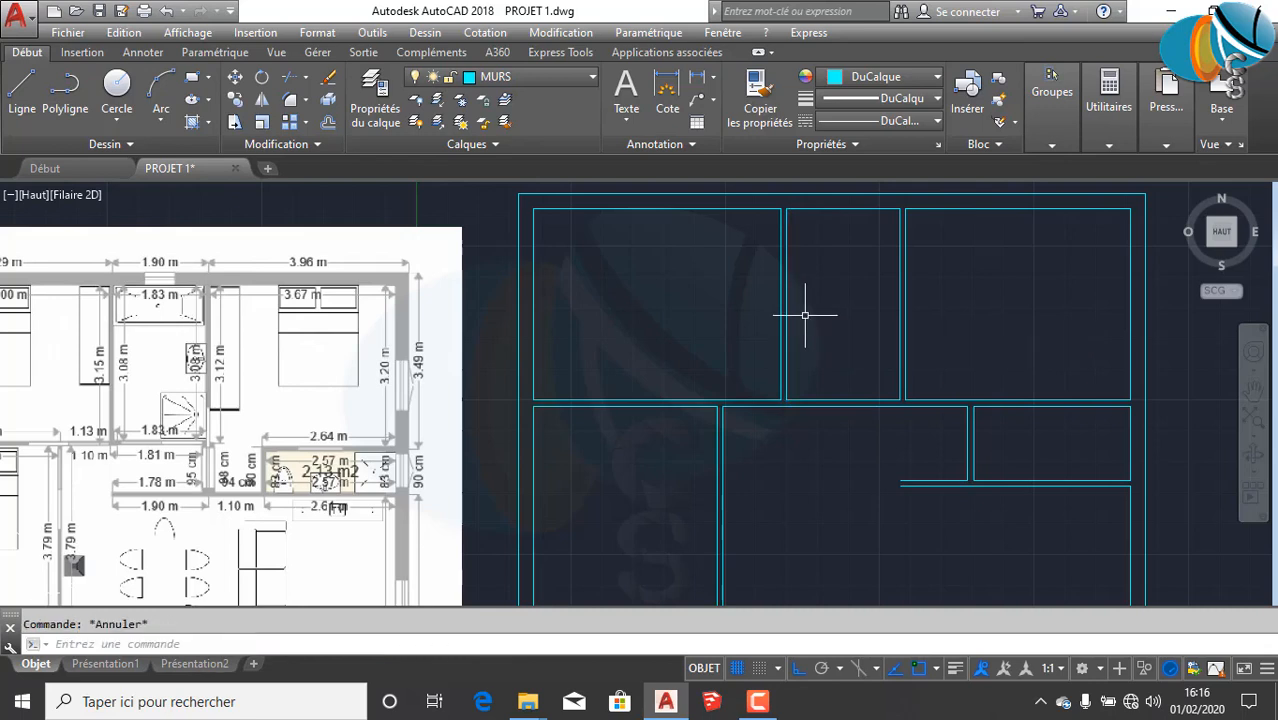
Step: Move the upper middle room's left partition line down, placing its upper end on the lower line of the horizontal wall below
type("DEP")
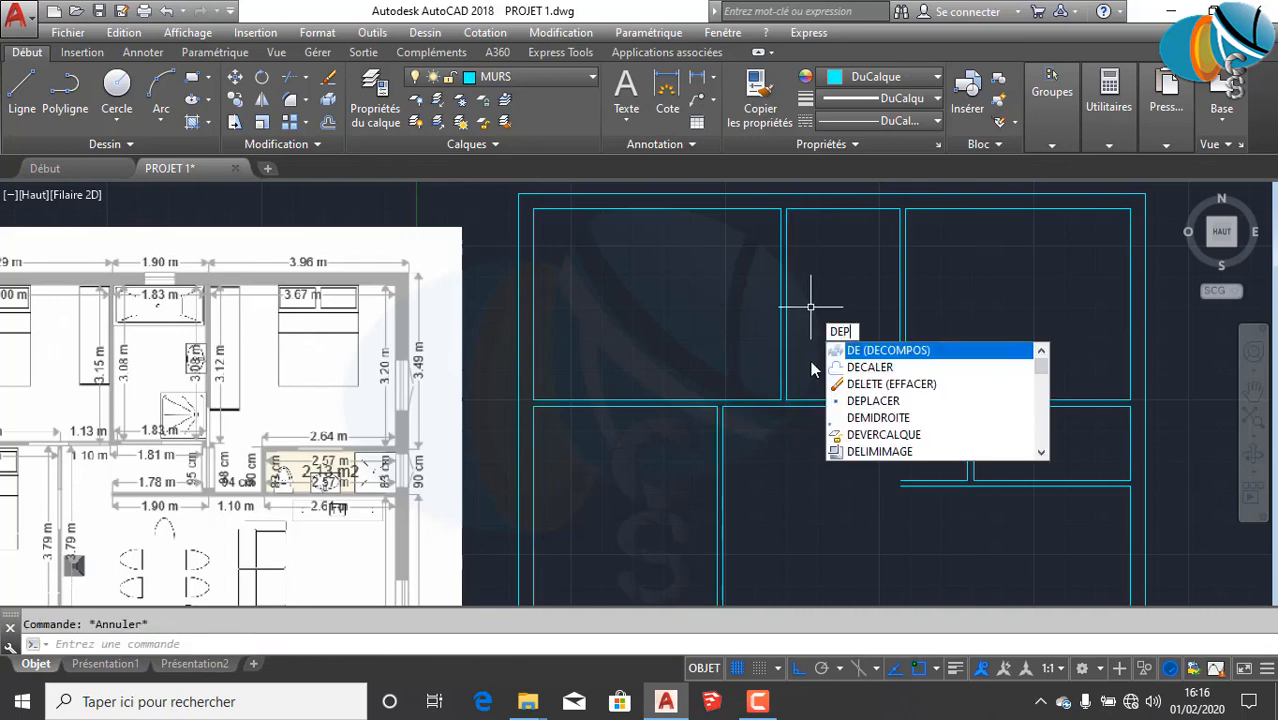
type("LACER")
key("Return")
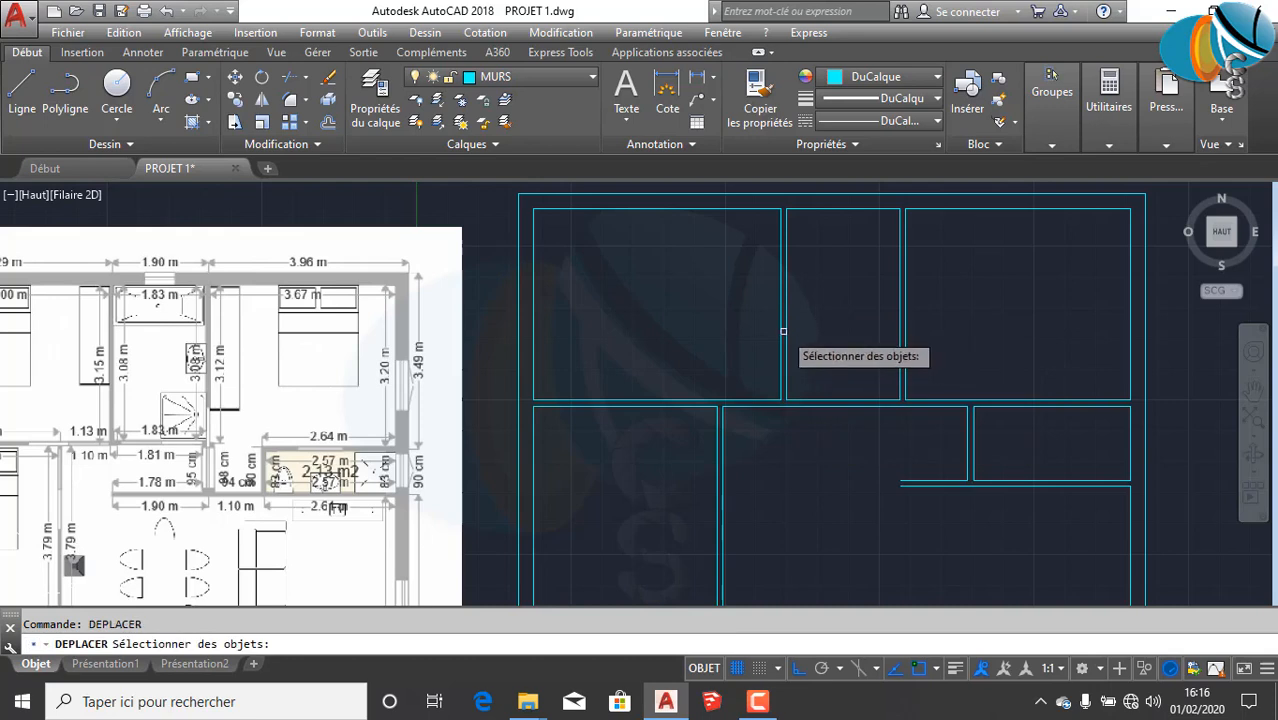
key("Return")
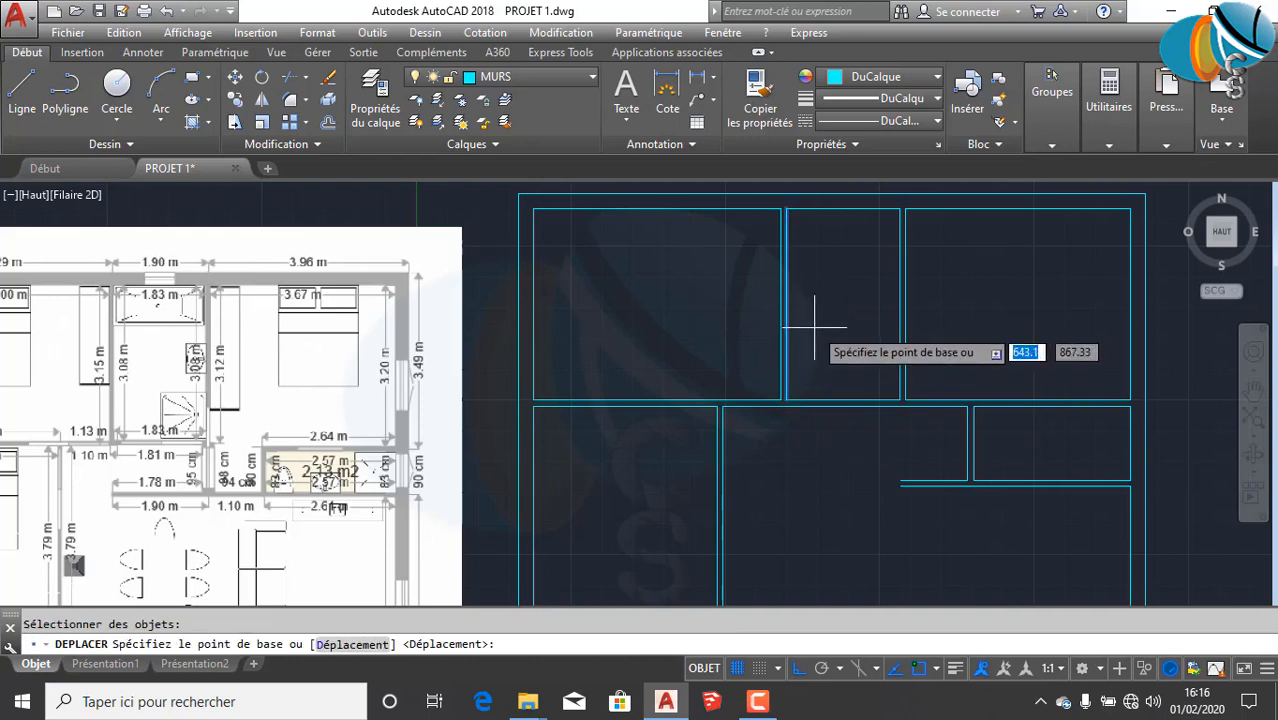
left_click(787, 208)
left_click(784, 406)
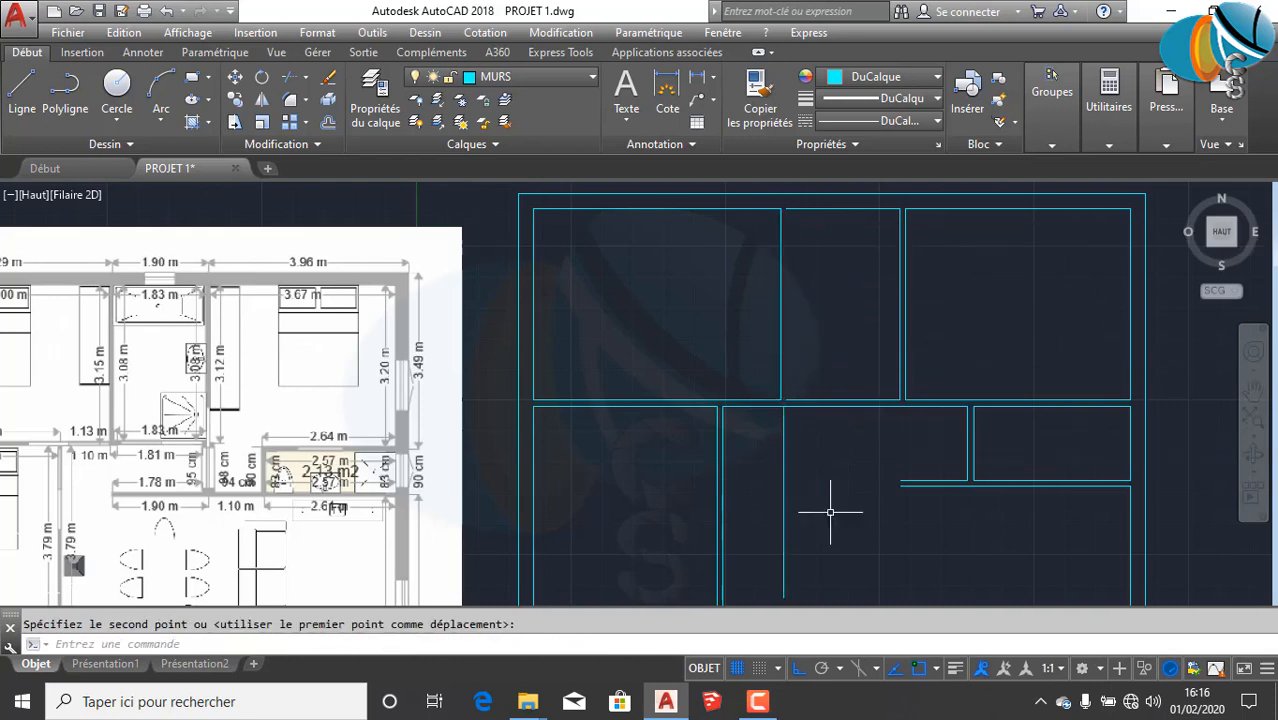
Step: Move the relocated vertical line again so its upper end meets the open end of the horizontal wall's upper line
scroll(751, 348, "up", 5)
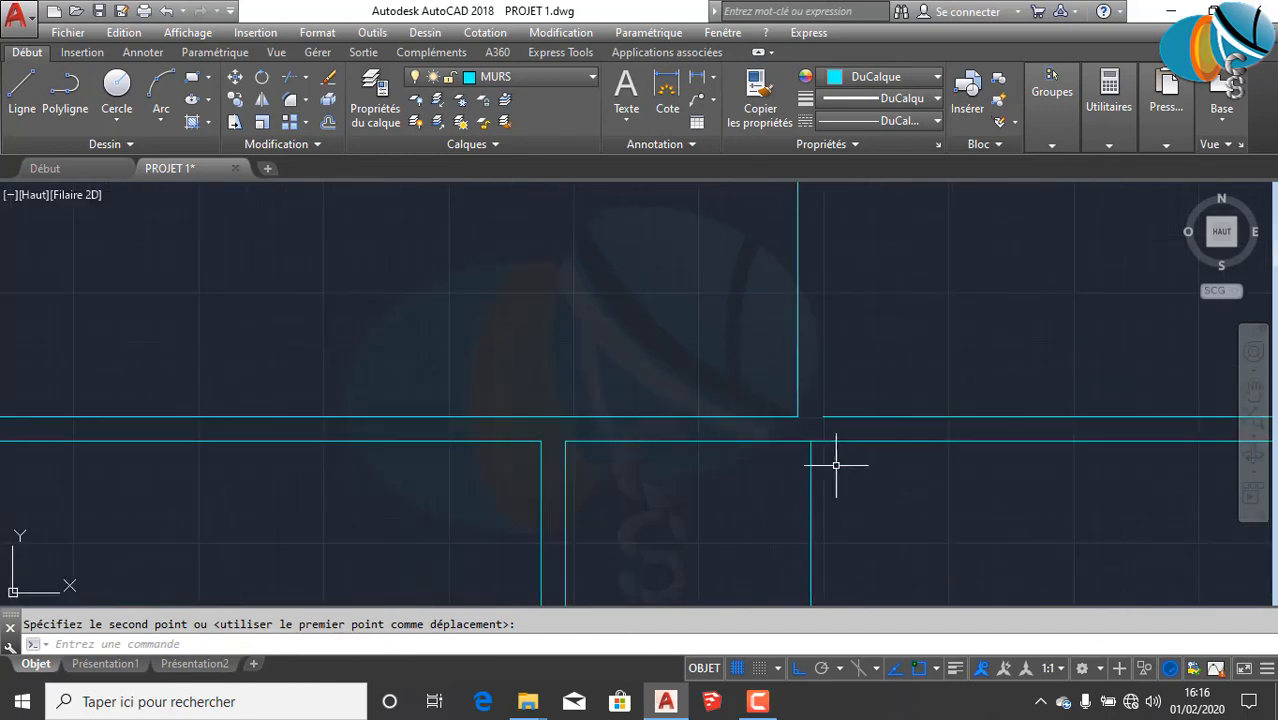
scroll(810, 442, "up", 3)
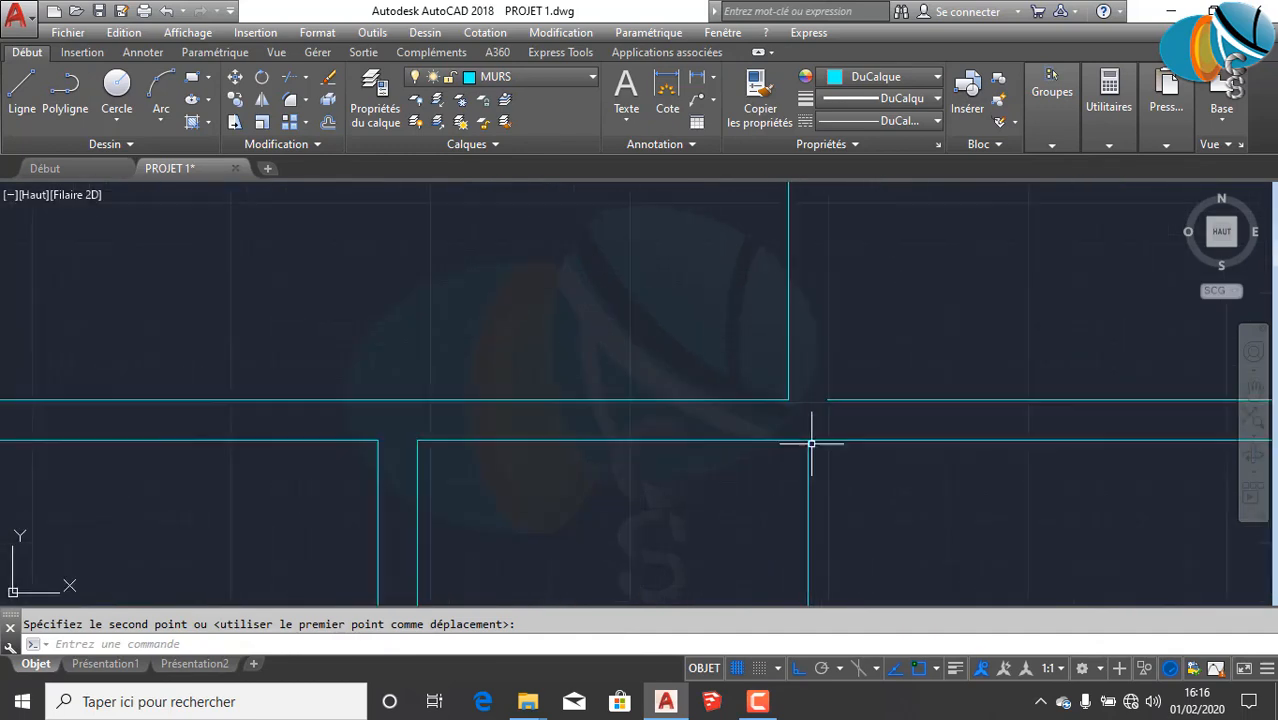
left_click(756, 494)
key("Return")
left_click(803, 442)
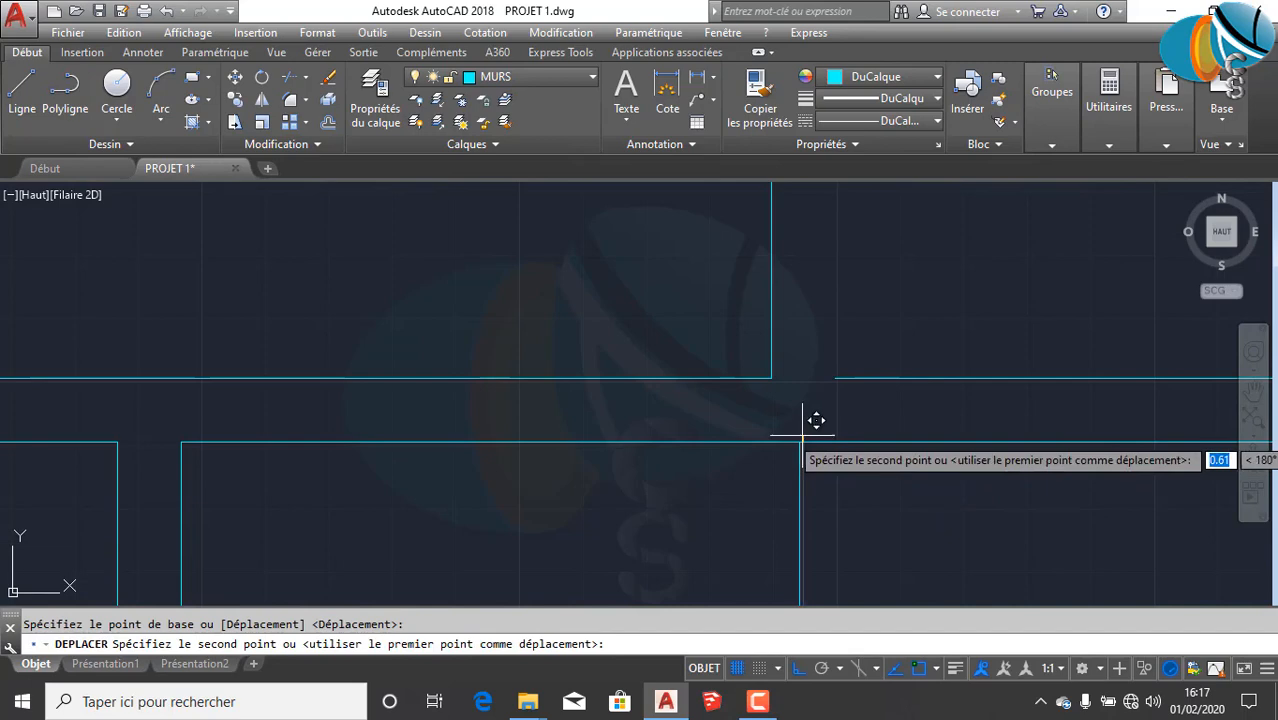
left_click(825, 385)
scroll(985, 408, "down", 5)
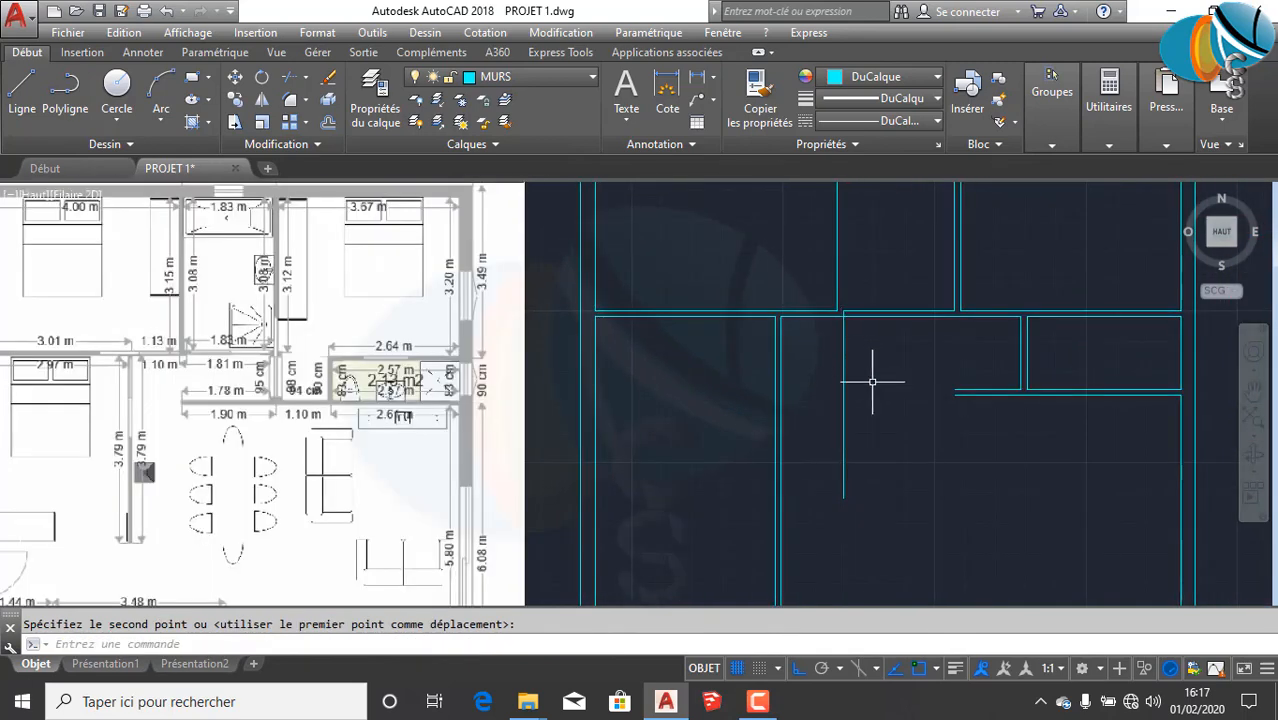
Step: Extend the two free-ended horizontal lines of the short middle wall to the relocated vertical line
scroll(962, 392, "up", 2)
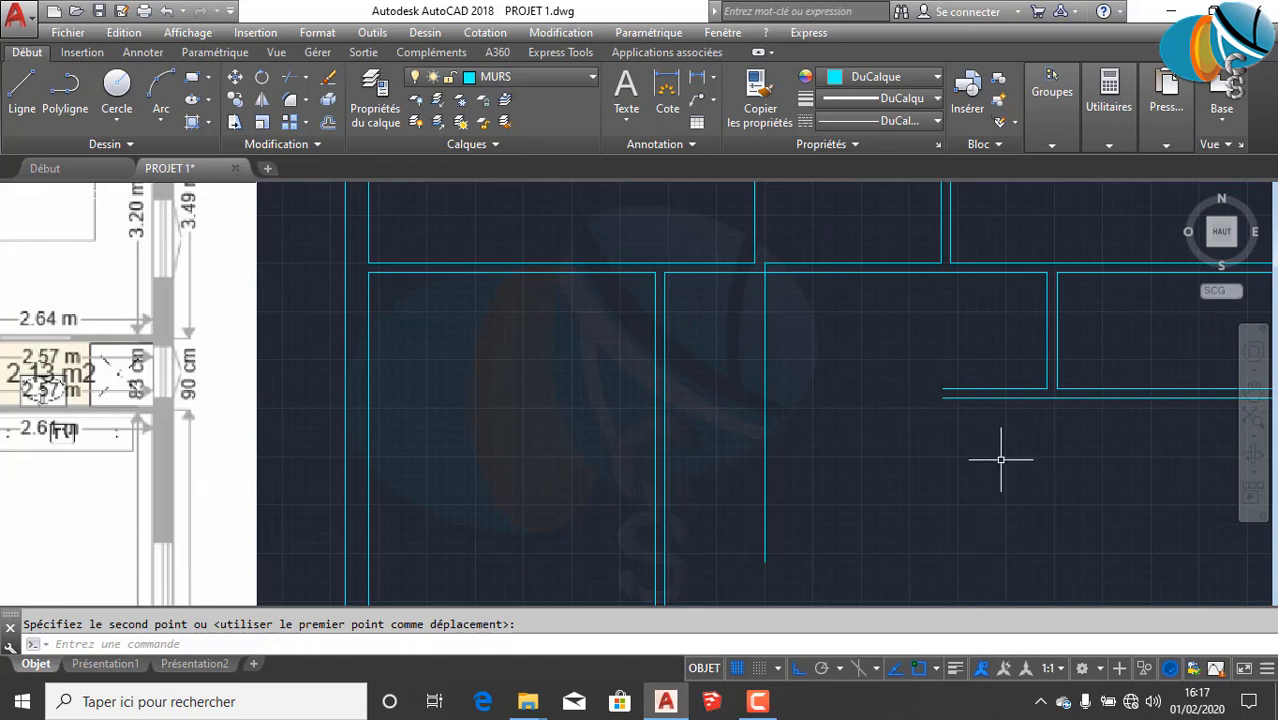
type("R")
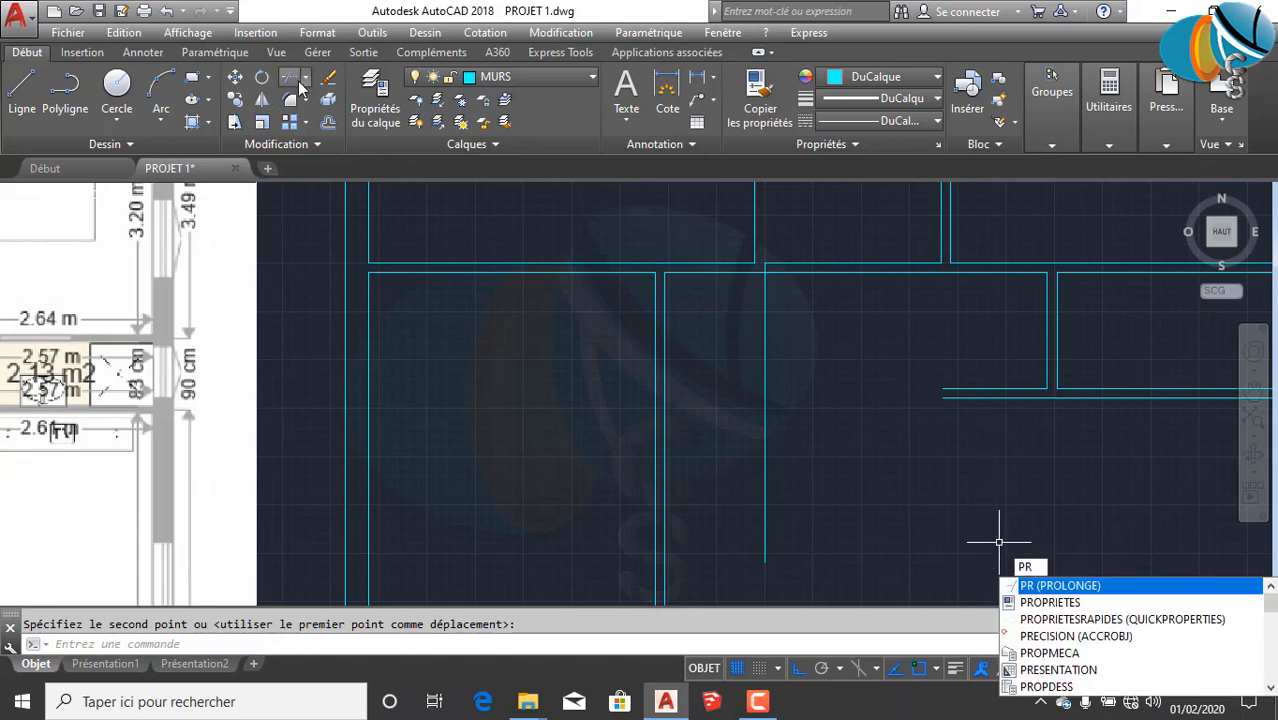
key("Return")
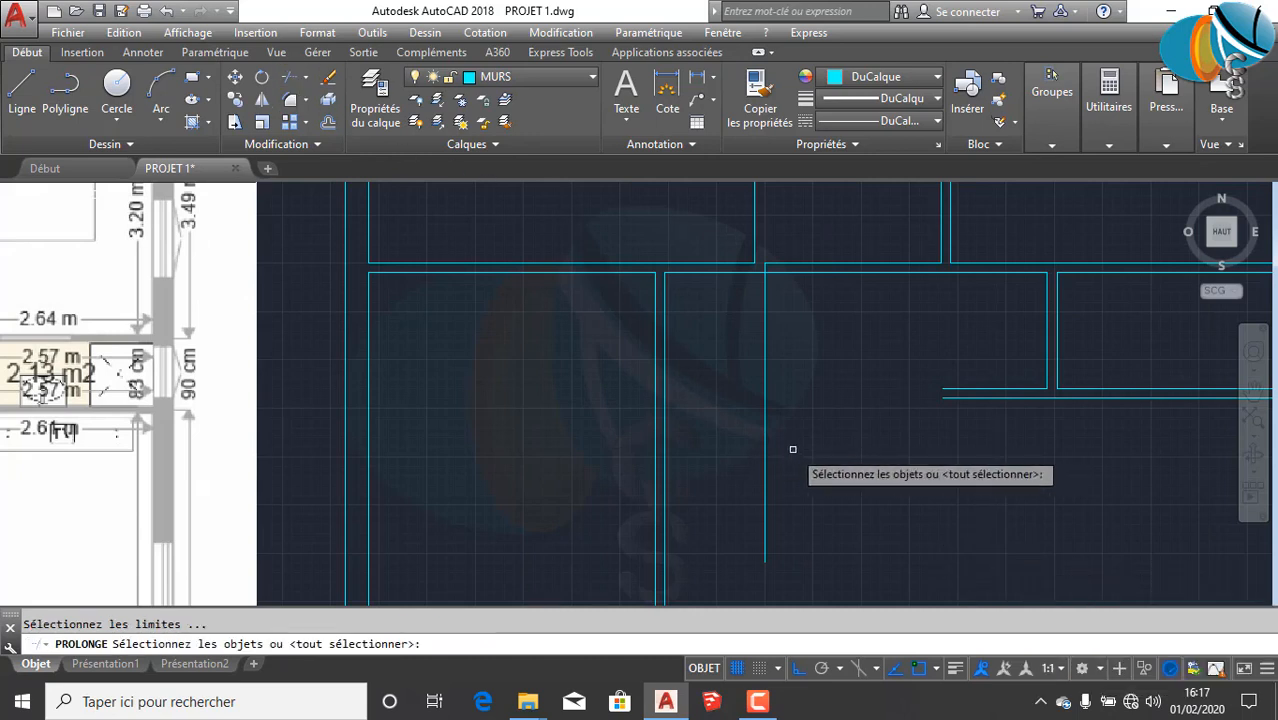
left_click(766, 426)
key("Return")
left_click(988, 474)
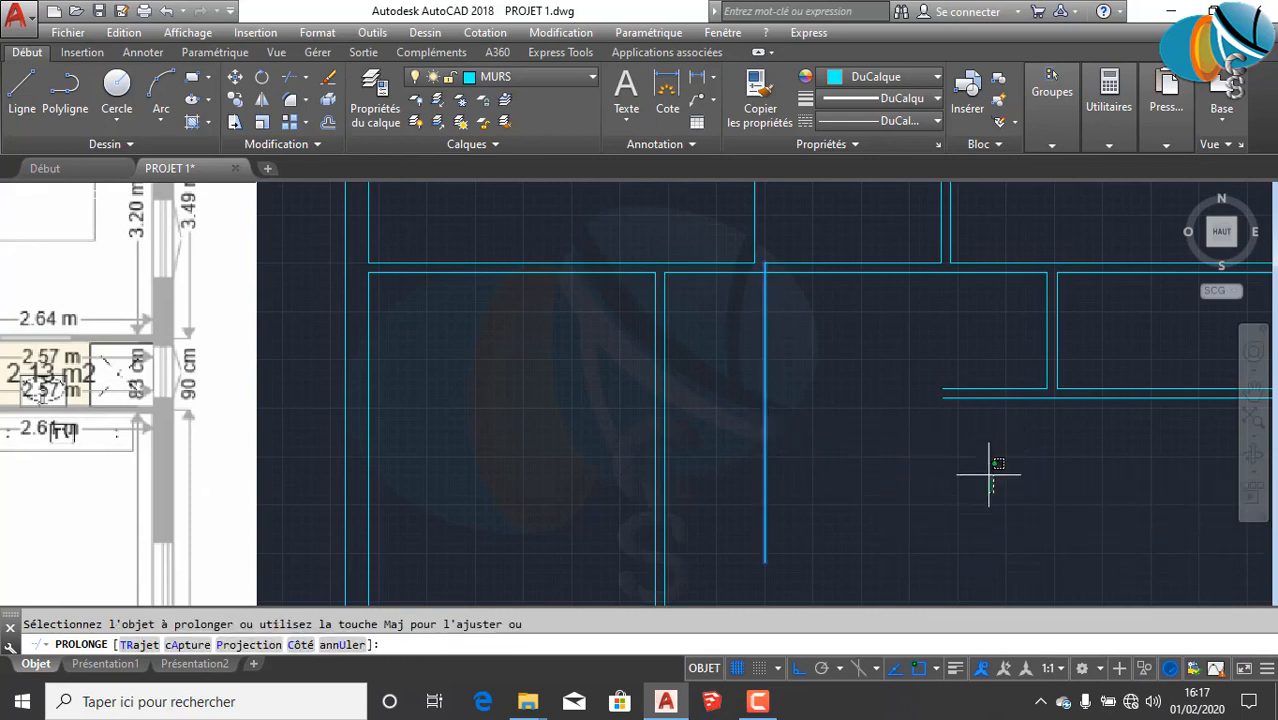
left_click(972, 366)
key("Escape")
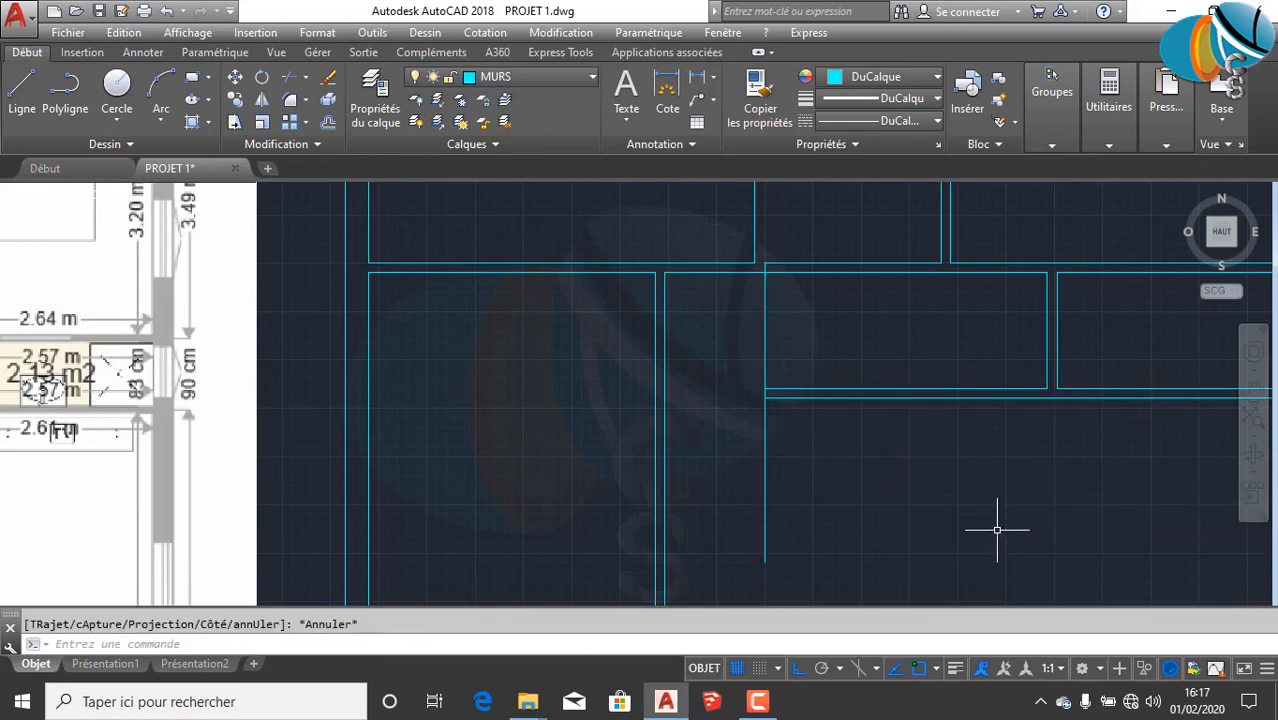
Step: Move the vertical line back up so its lower end meets the open end of the horizontal wall's upper line
left_click(822, 523)
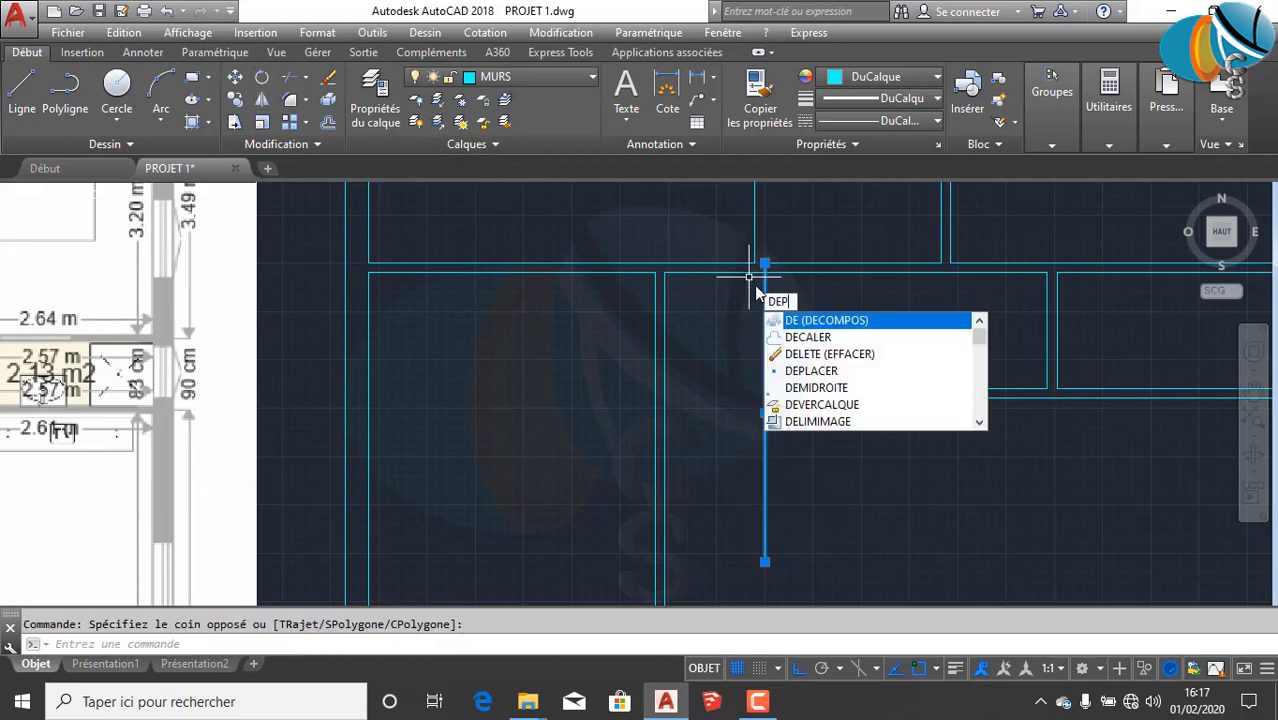
type("P")
key("Return")
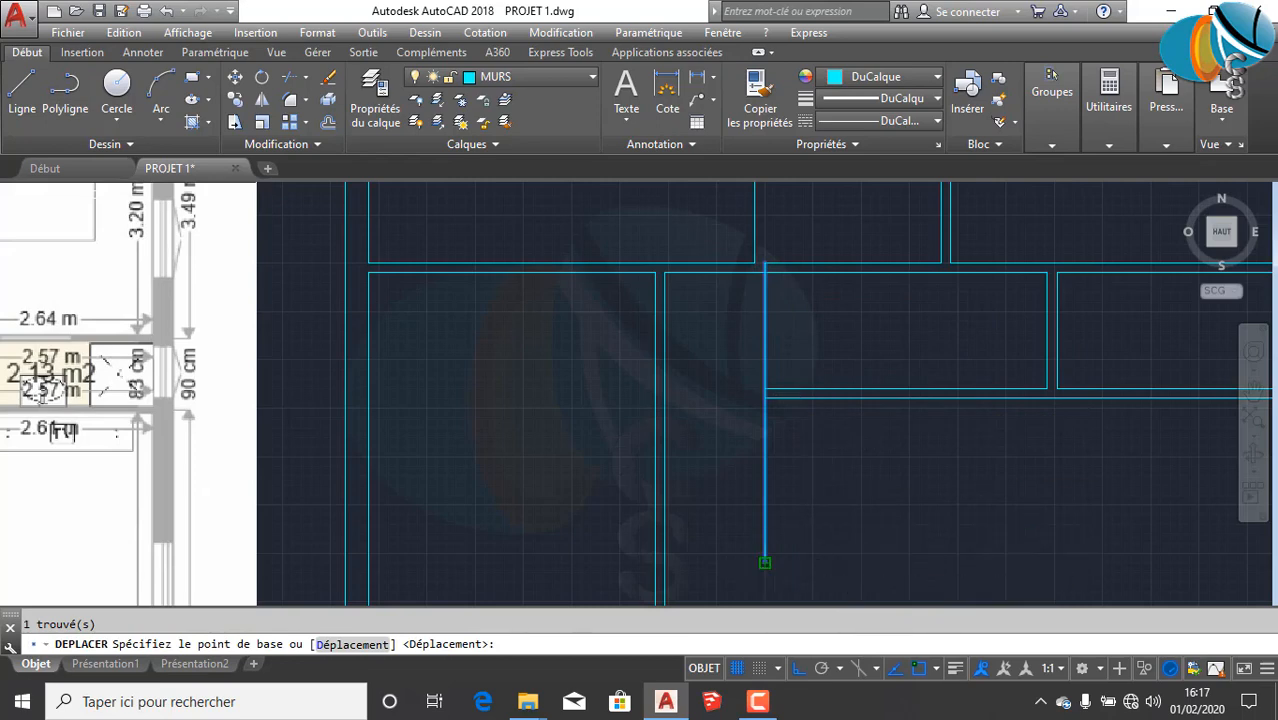
left_click(765, 563)
scroll(770, 262, "up", 3)
scroll(873, 408, "down", 4)
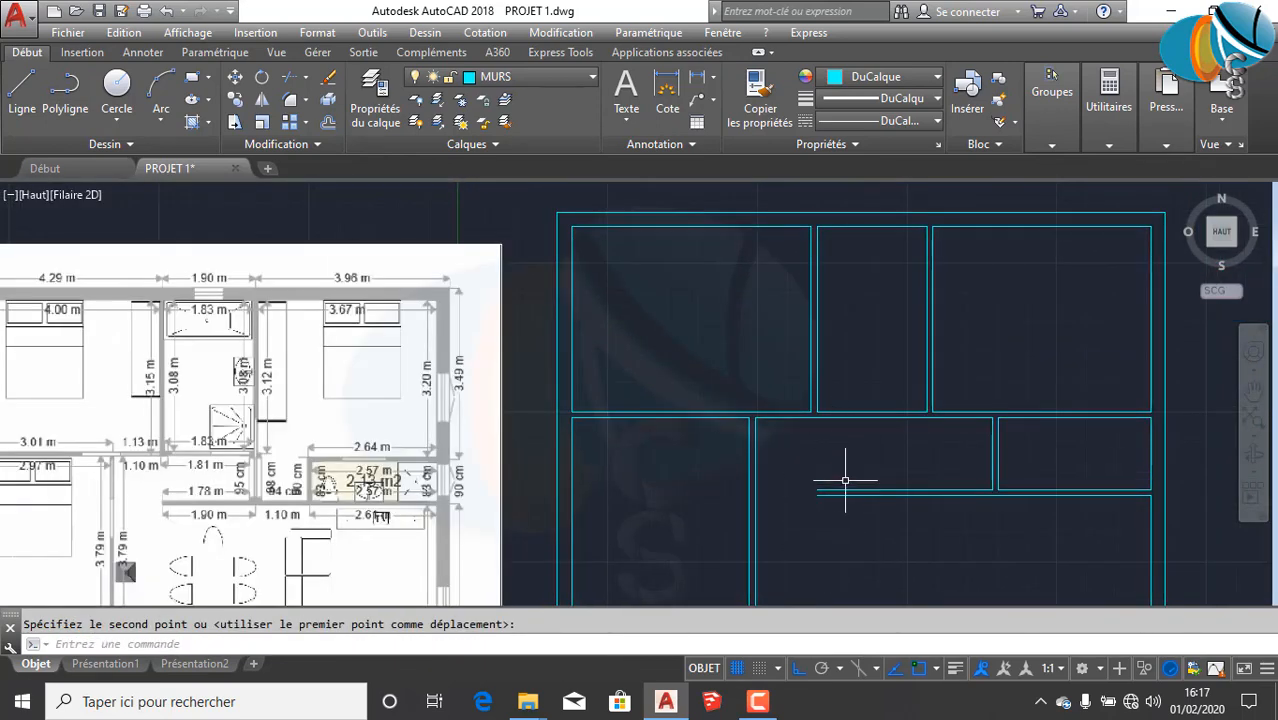
Step: Extend both lines of the upper middle room's right partition down to the upper line of the short middle wall
mouse_move(426, 491)
middle_mouse_down()
mouse_move(648, 508)
mouse_move(685, 490)
middle_mouse_up()
scroll(462, 462, "down", 2)
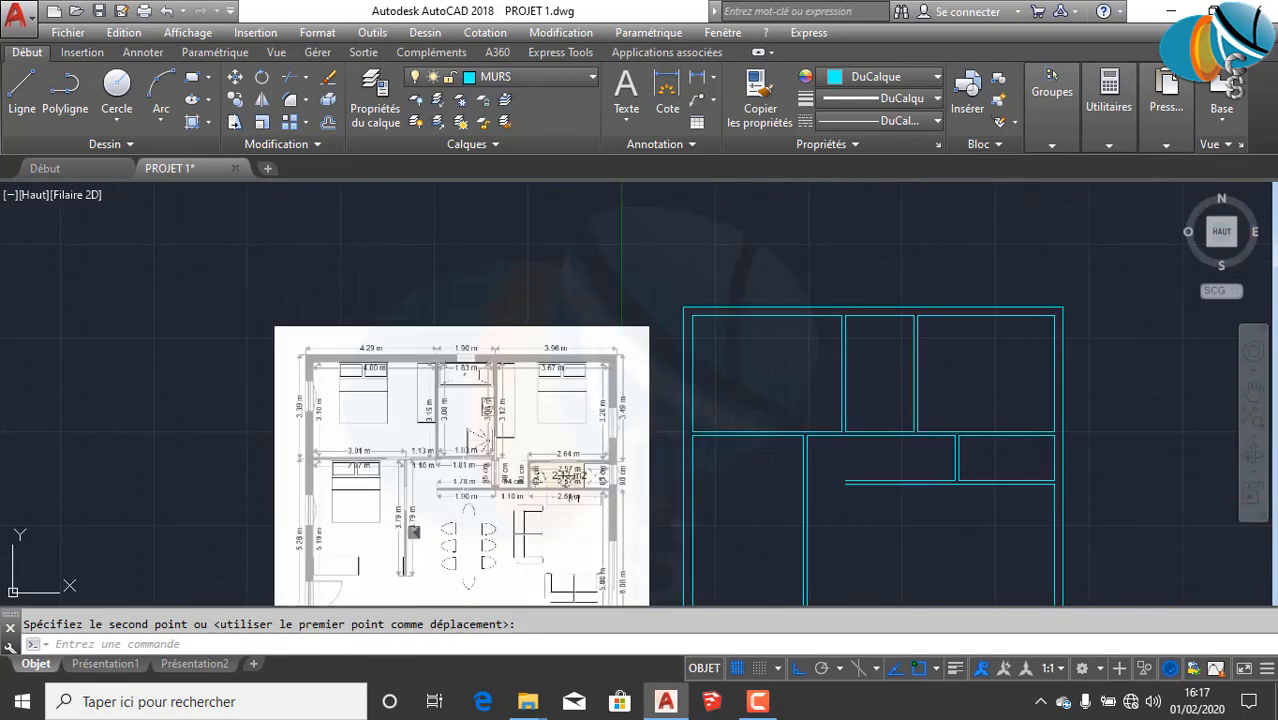
scroll(468, 470, "up", 2)
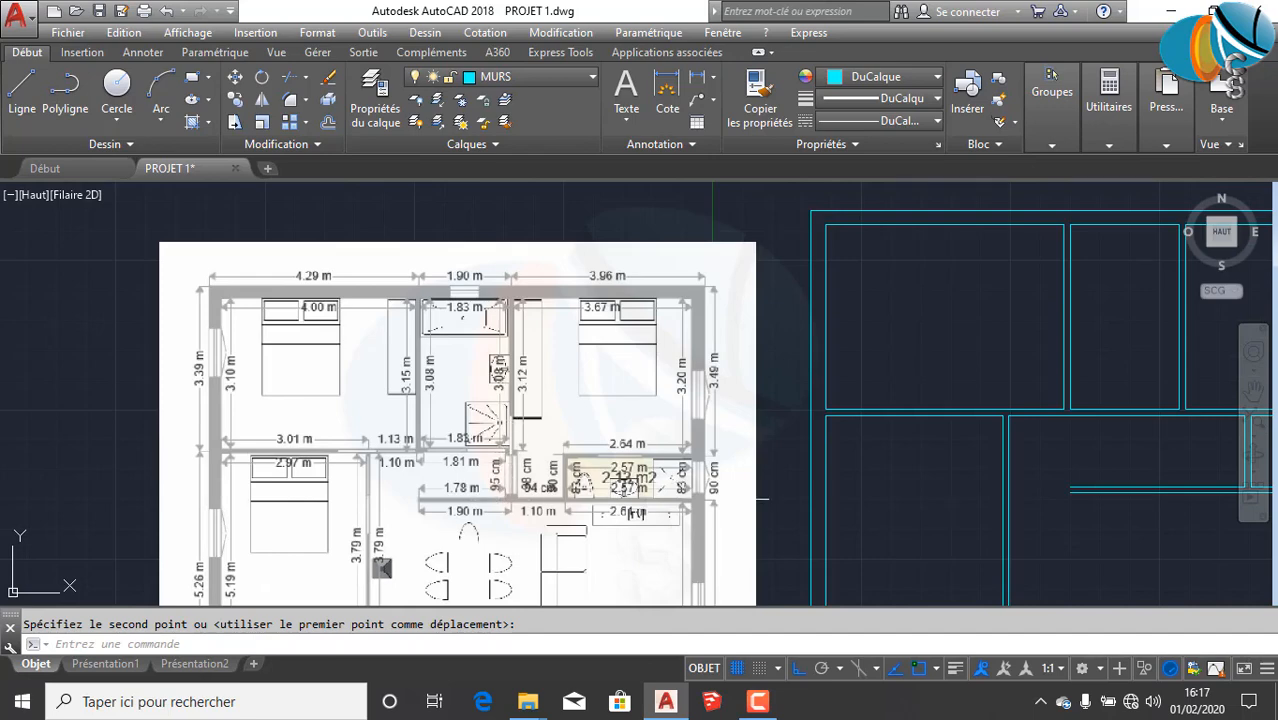
middle_click_drag(853, 503, 659, 490)
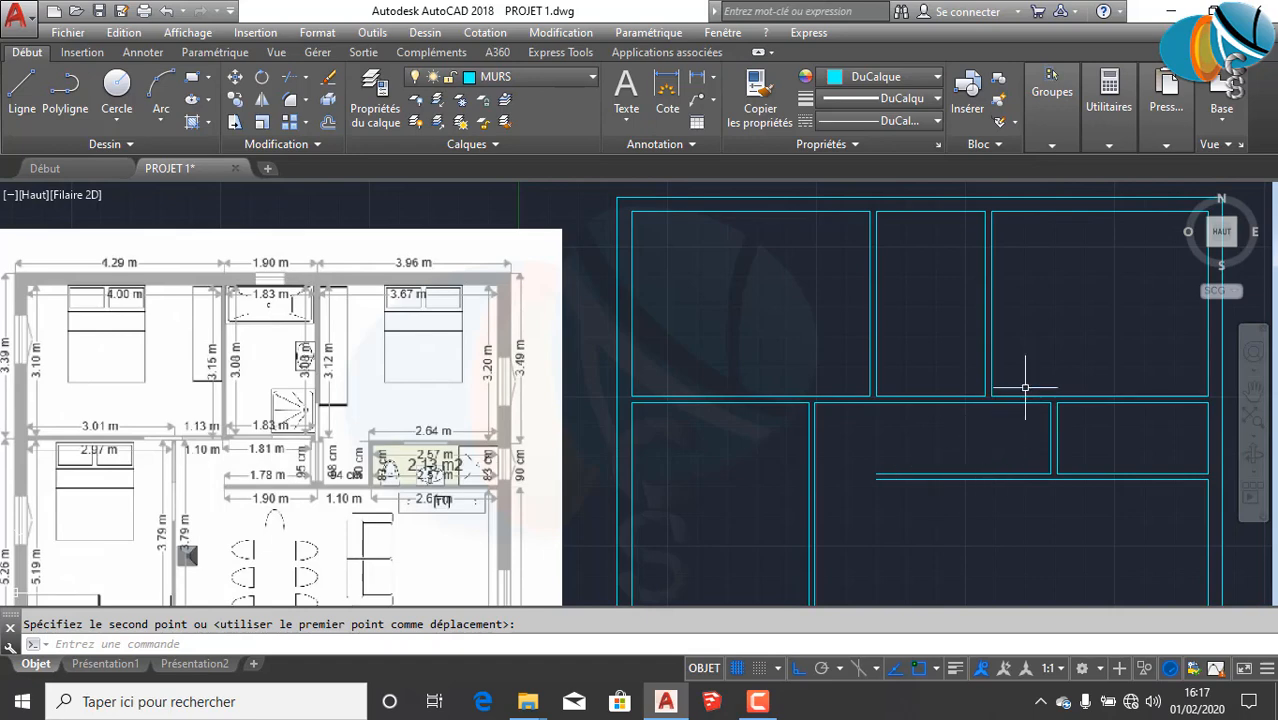
scroll(1014, 399, "up", 2)
middle_click_drag(1010, 397, 866, 415)
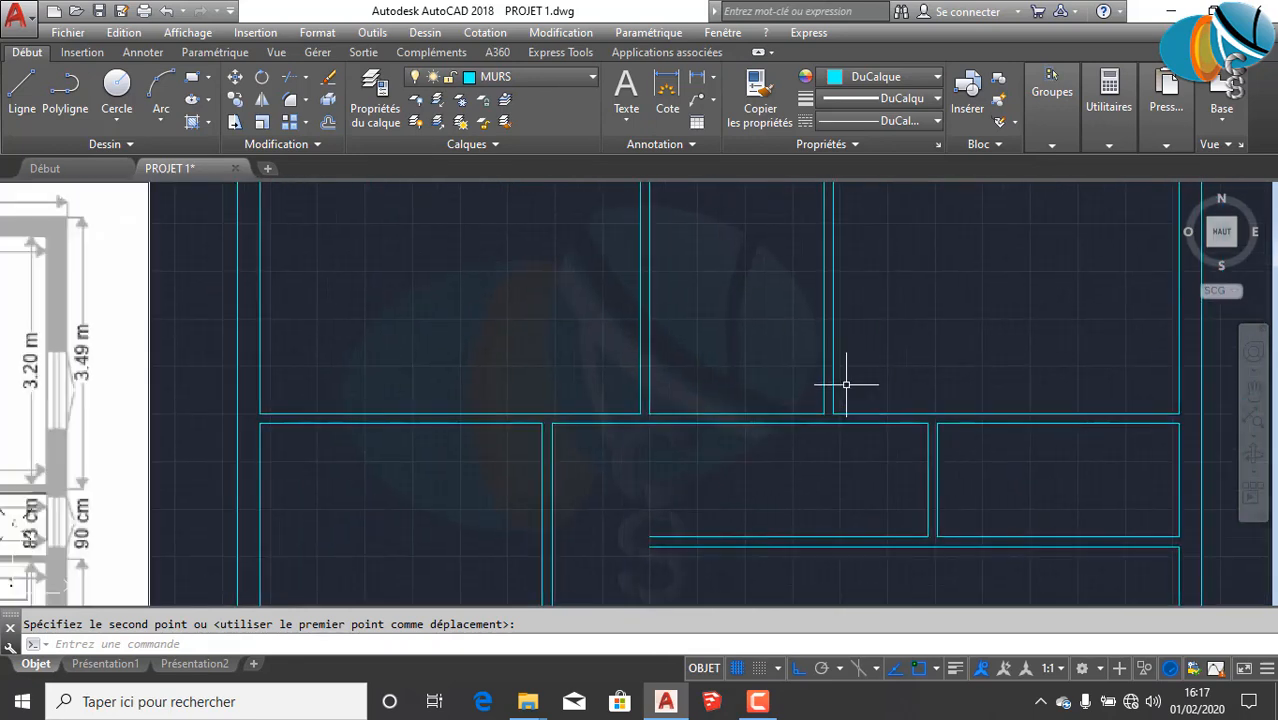
type("R")
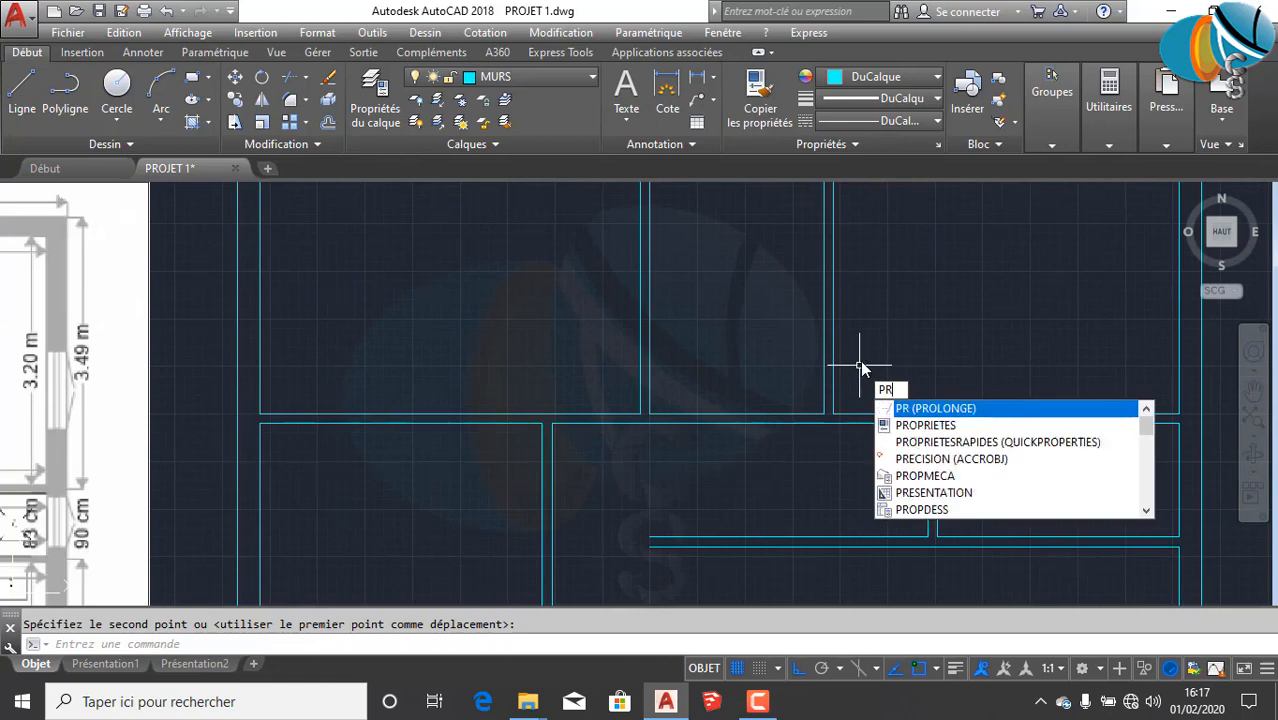
key("Return")
left_click(823, 537)
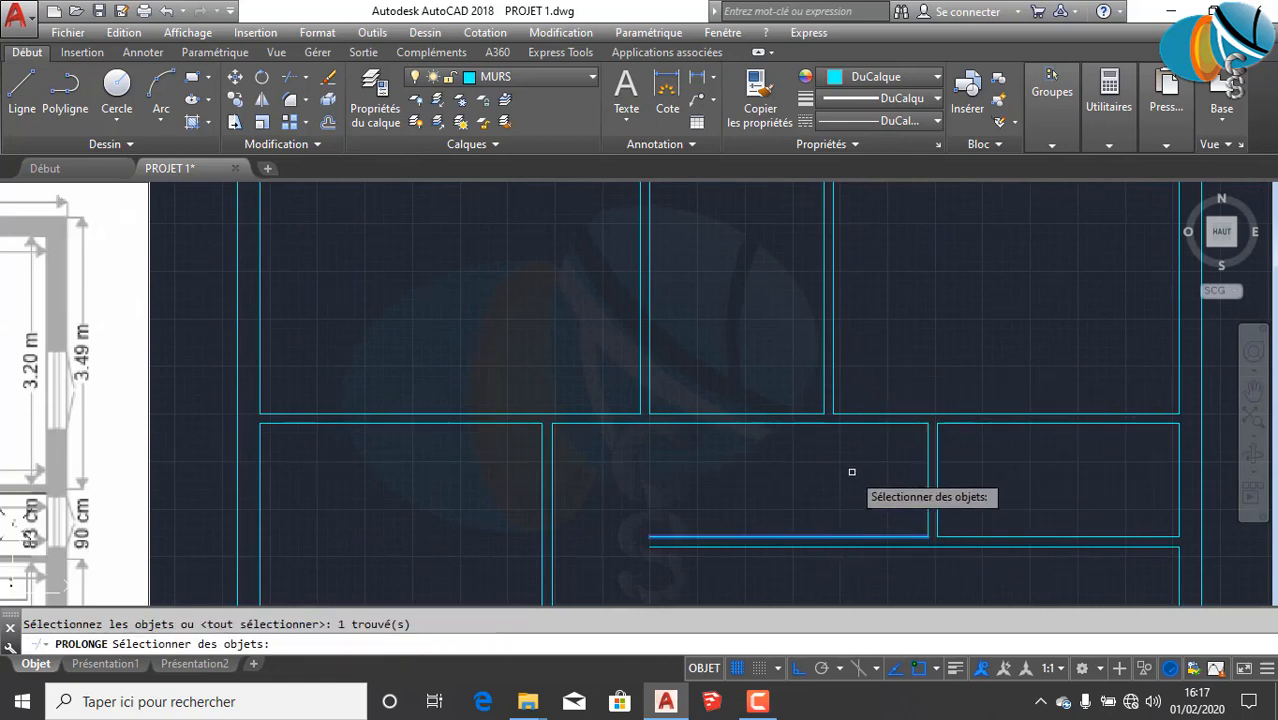
key("Return")
left_click(863, 360)
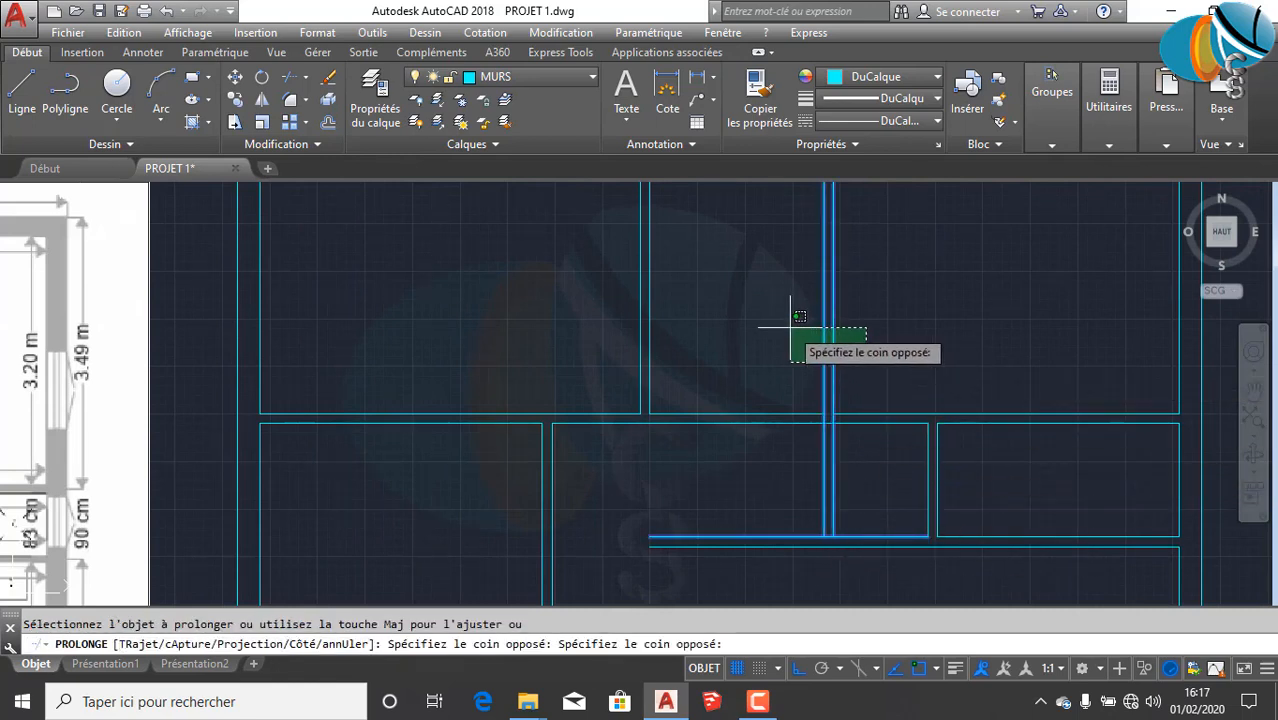
left_click(790, 327)
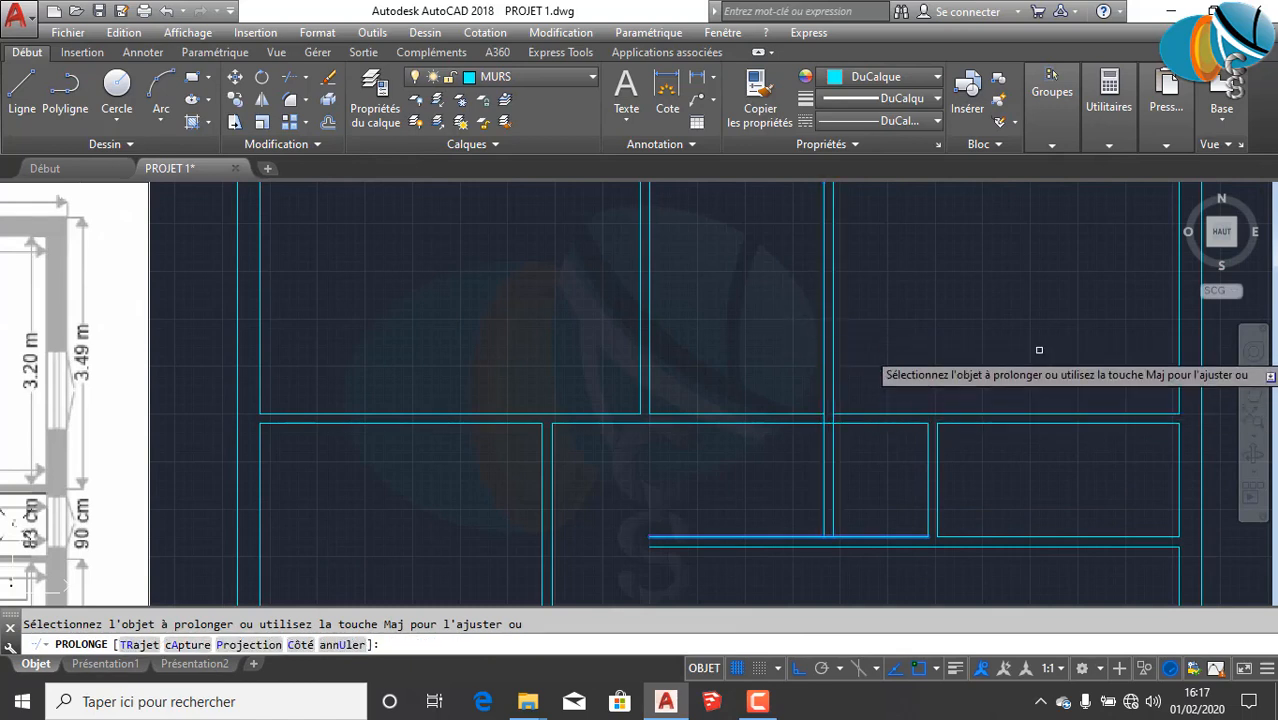
key("Escape")
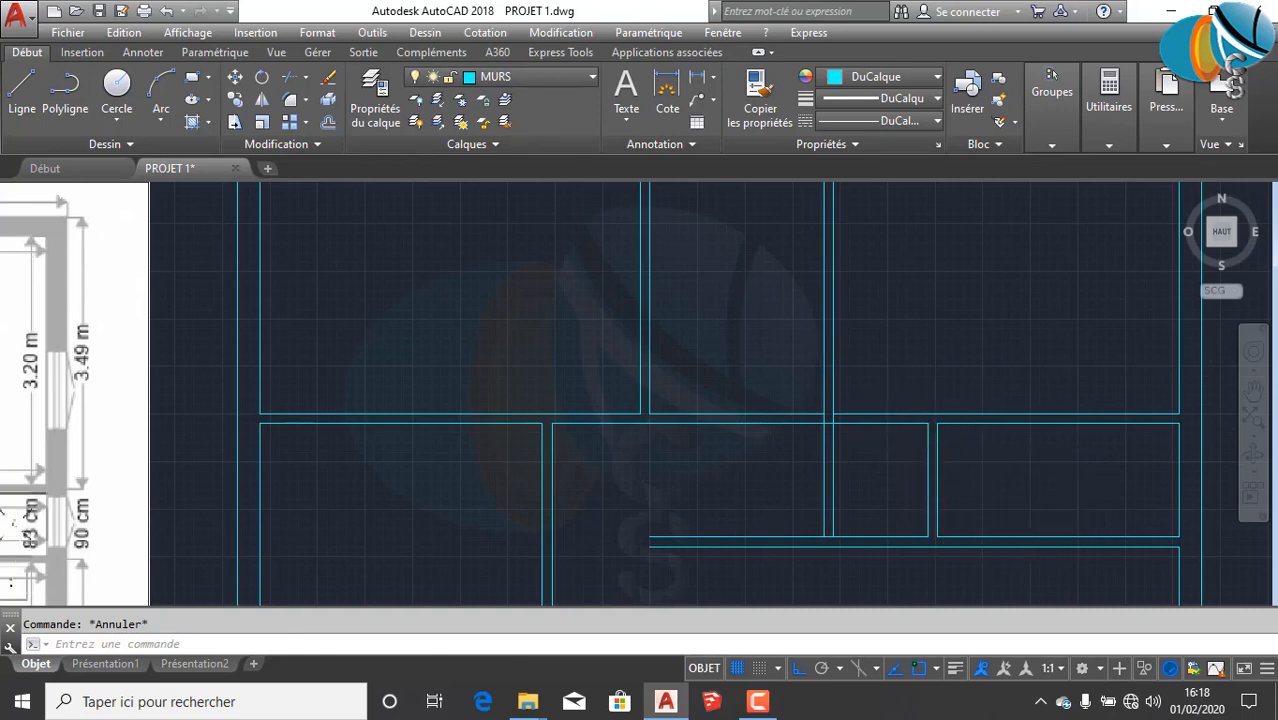
Step: Fillet the outer left wall line of the small right room with the upper line of the horizontal wall above into a sharp corner
scroll(942, 451, "up", 3)
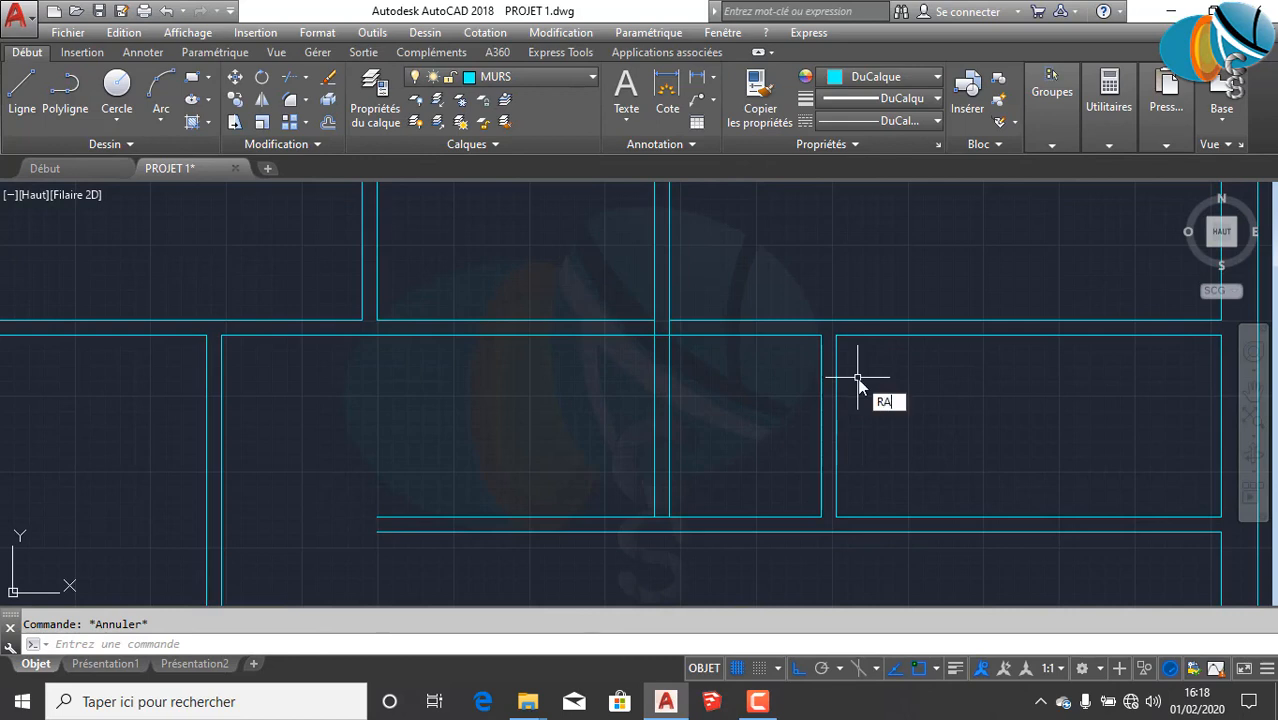
key("Return")
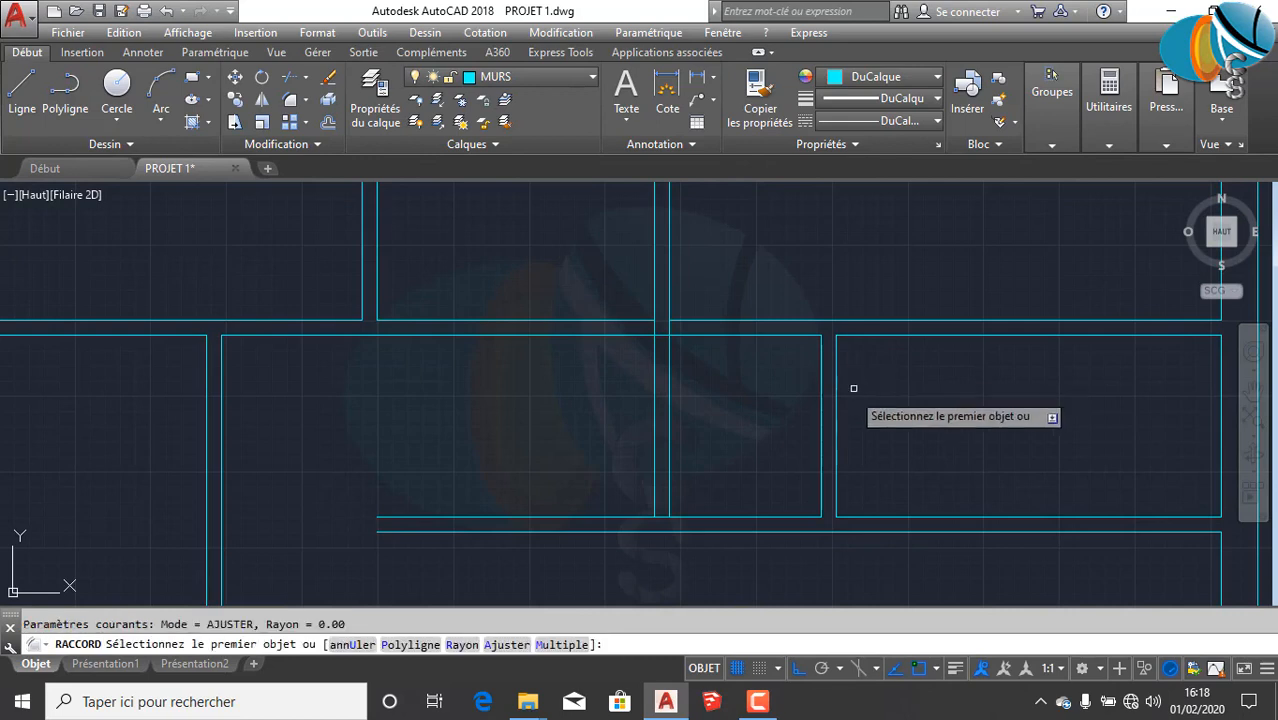
left_click(820, 432)
left_click(894, 322)
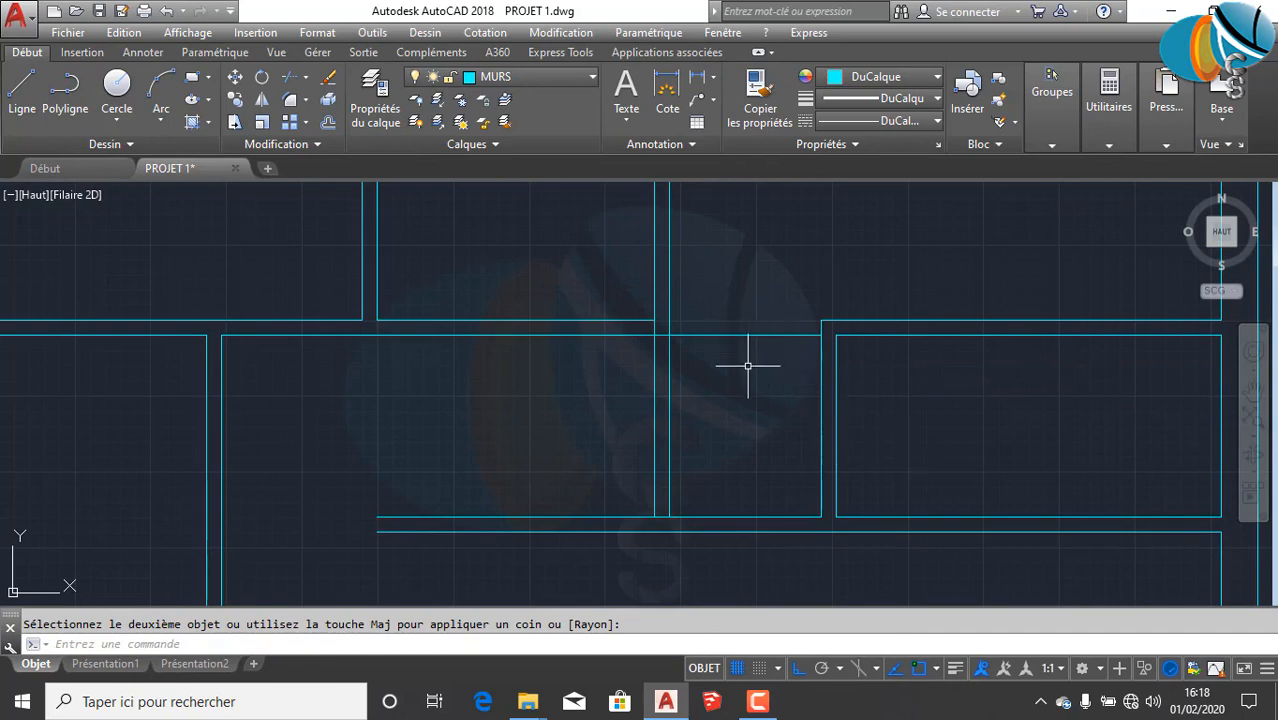
Step: Trim away the horizontal wall's lower line between the extended partition and the small right room's left wall
type("AJ")
key("Return")
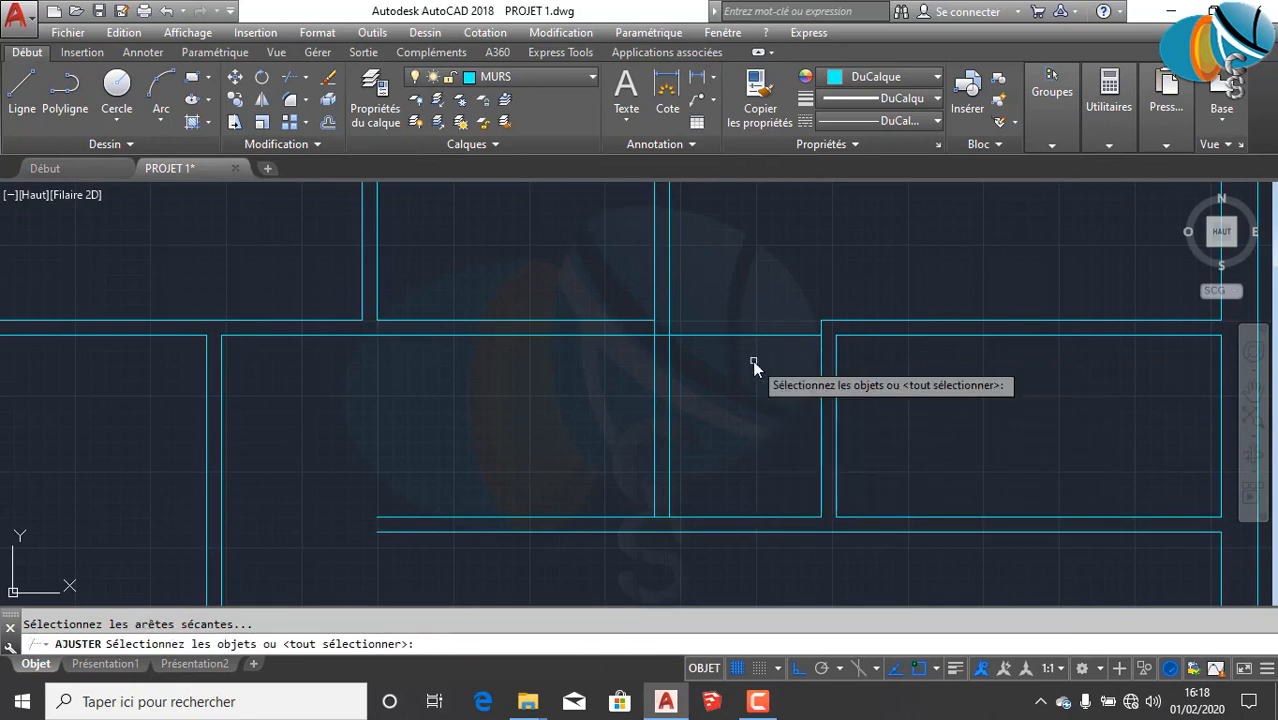
key("Return")
left_click(790, 362)
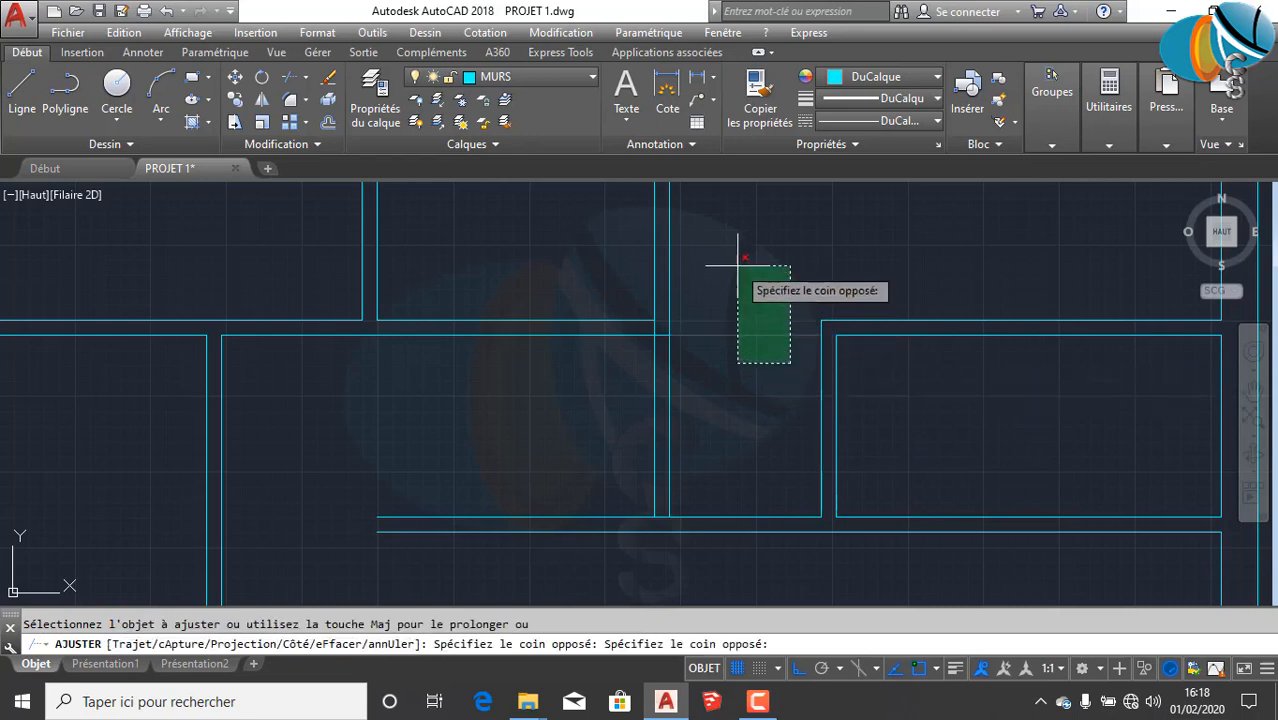
left_click(740, 245)
Step: Trim the extended partition's left line between the horizontal wall's two lines to open their junction
scroll(663, 340, "up", 3)
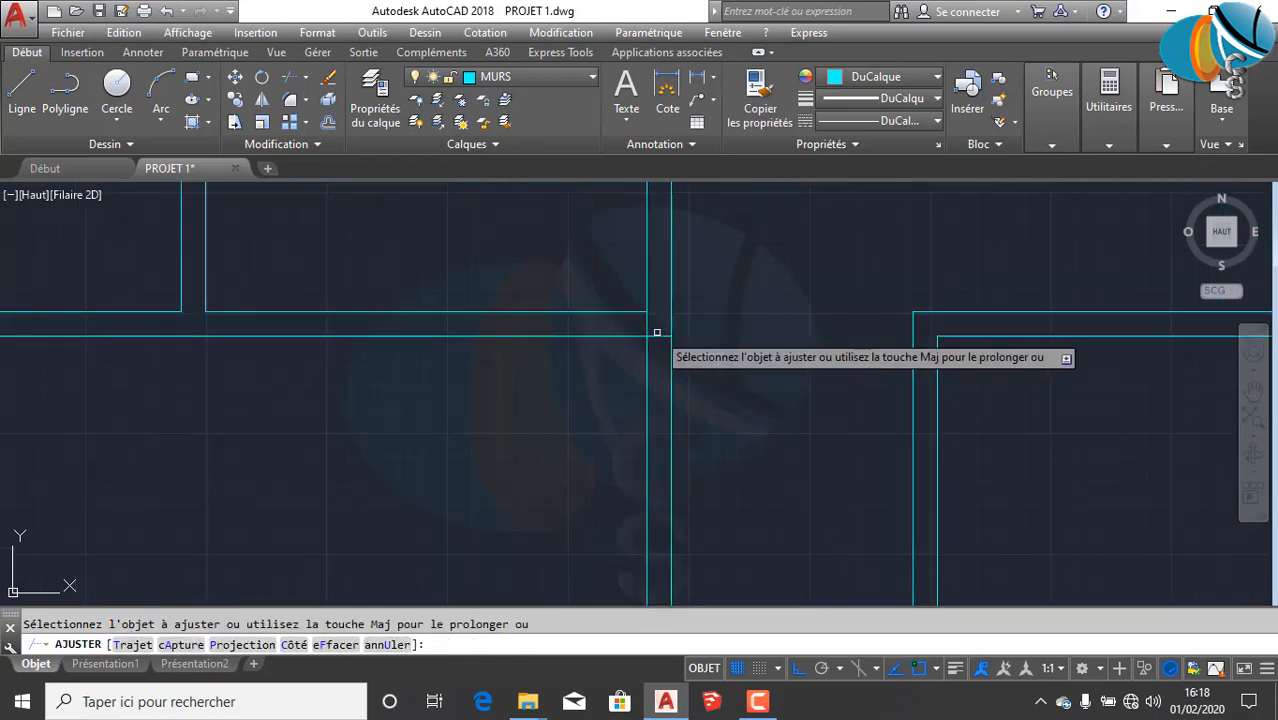
left_click(663, 351)
left_click(660, 288)
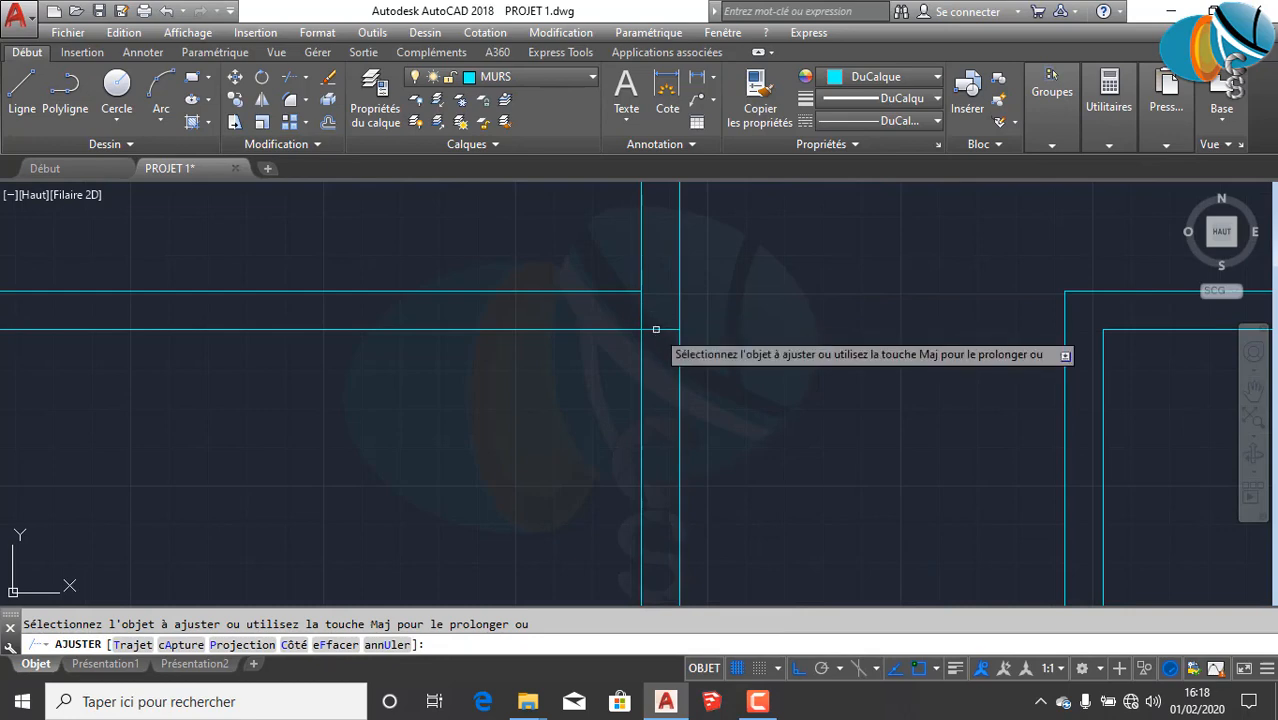
scroll(653, 320, "down", 2)
scroll(654, 314, "up", 3)
left_click(654, 313)
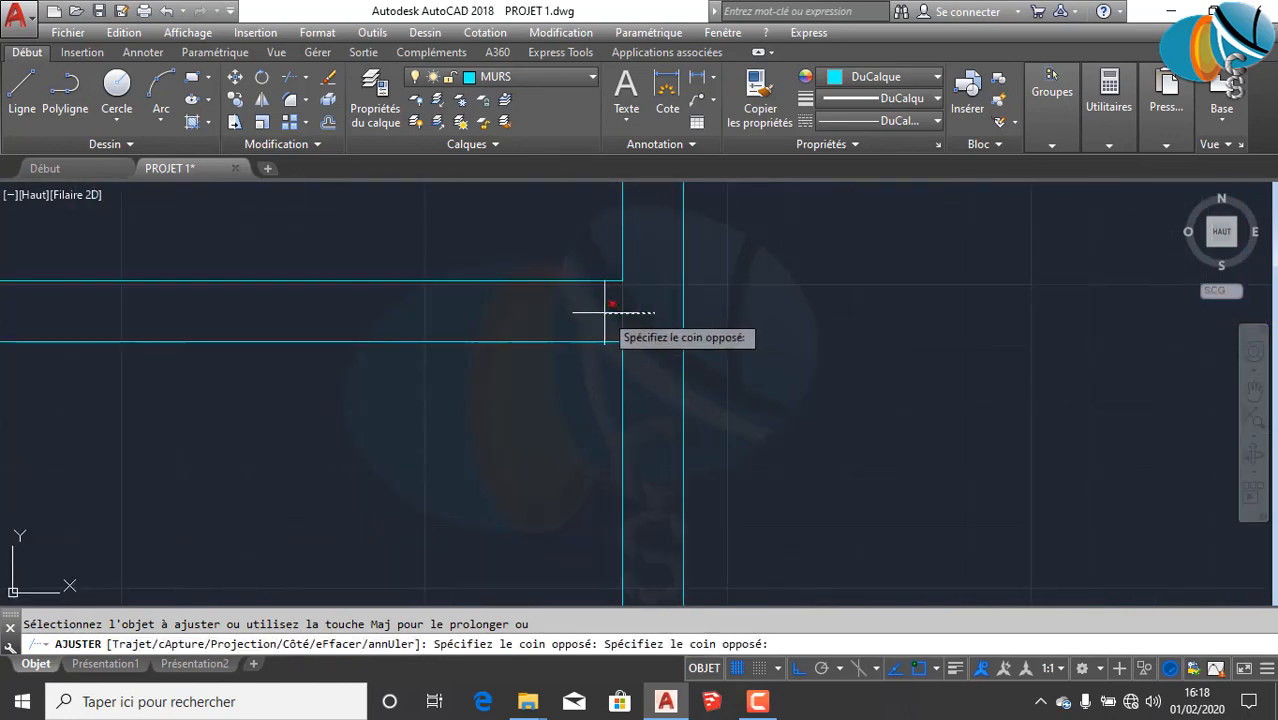
left_click(579, 314)
scroll(899, 350, "down", 4)
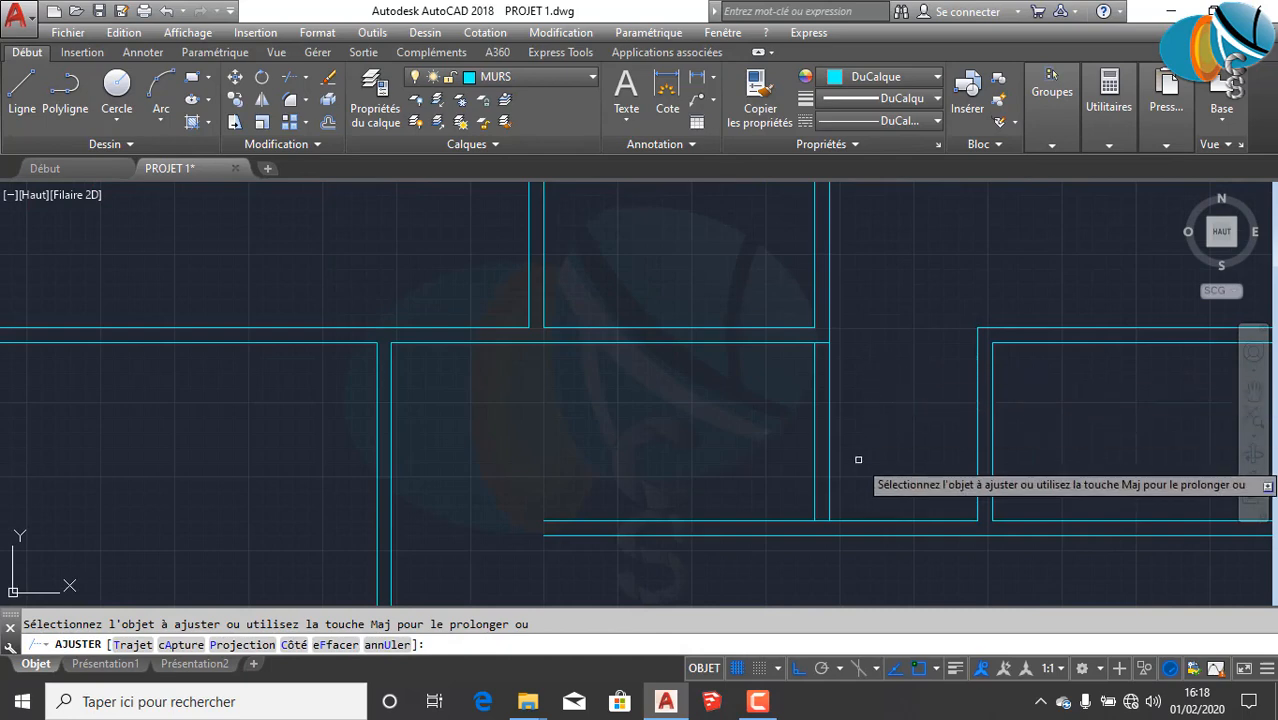
Step: Trim the short middle wall's upper line between the extended partition's two lines to open the lower junction
scroll(822, 519, "up", 6)
left_click(825, 514)
left_click(807, 537)
scroll(980, 300, "down", 5)
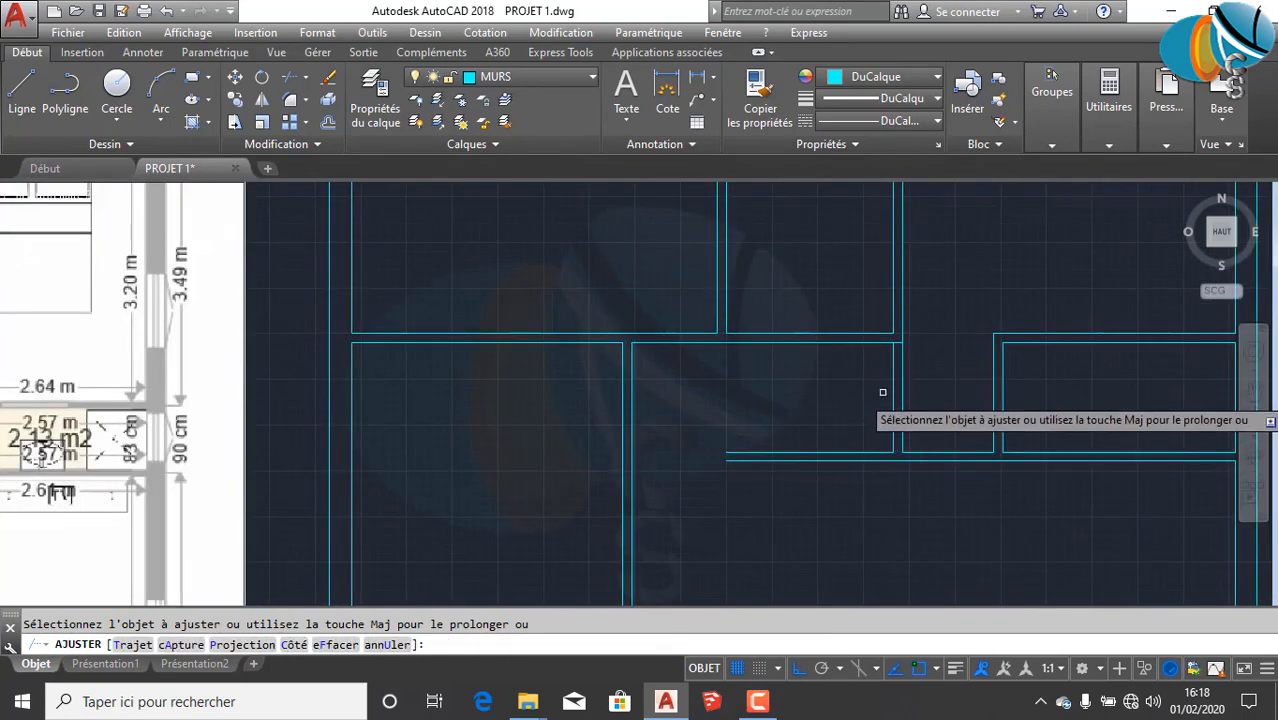
Step: Compare the drawn wall layout with the reference plan, examining the middle wall and the lower left bedroom's right partition
scroll(887, 397, "down", 2)
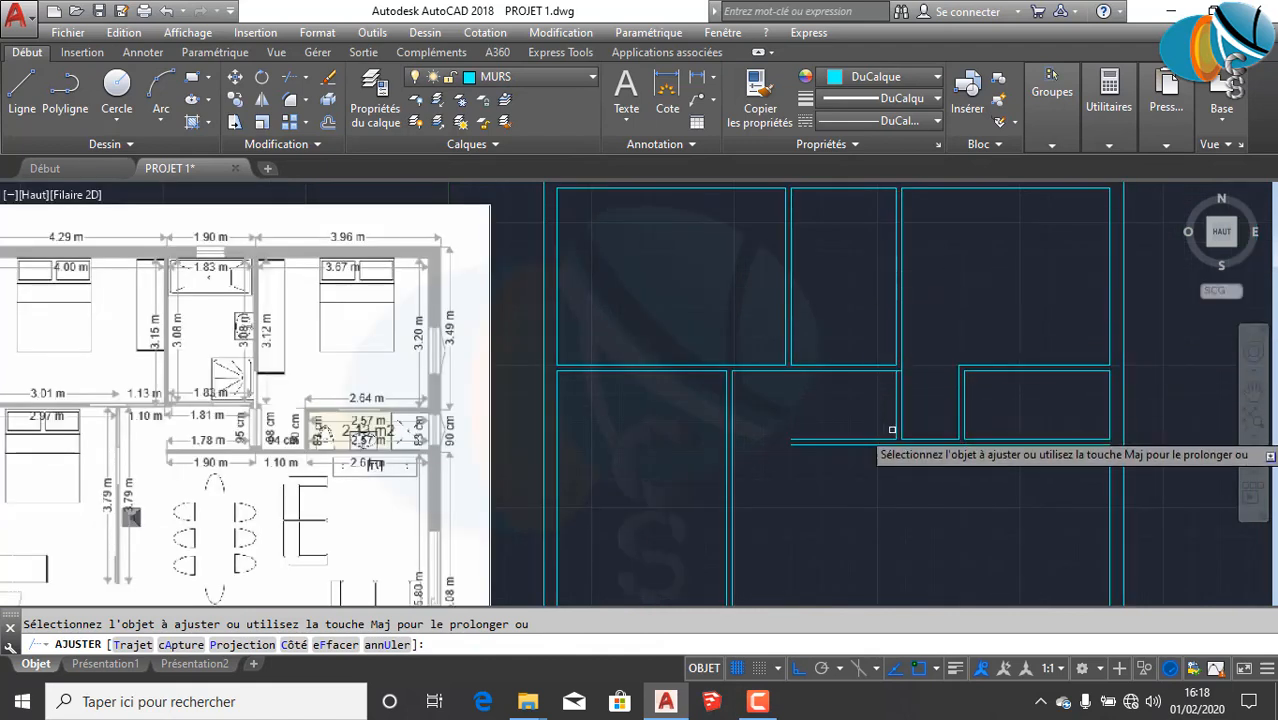
scroll(1013, 405, "down", 4)
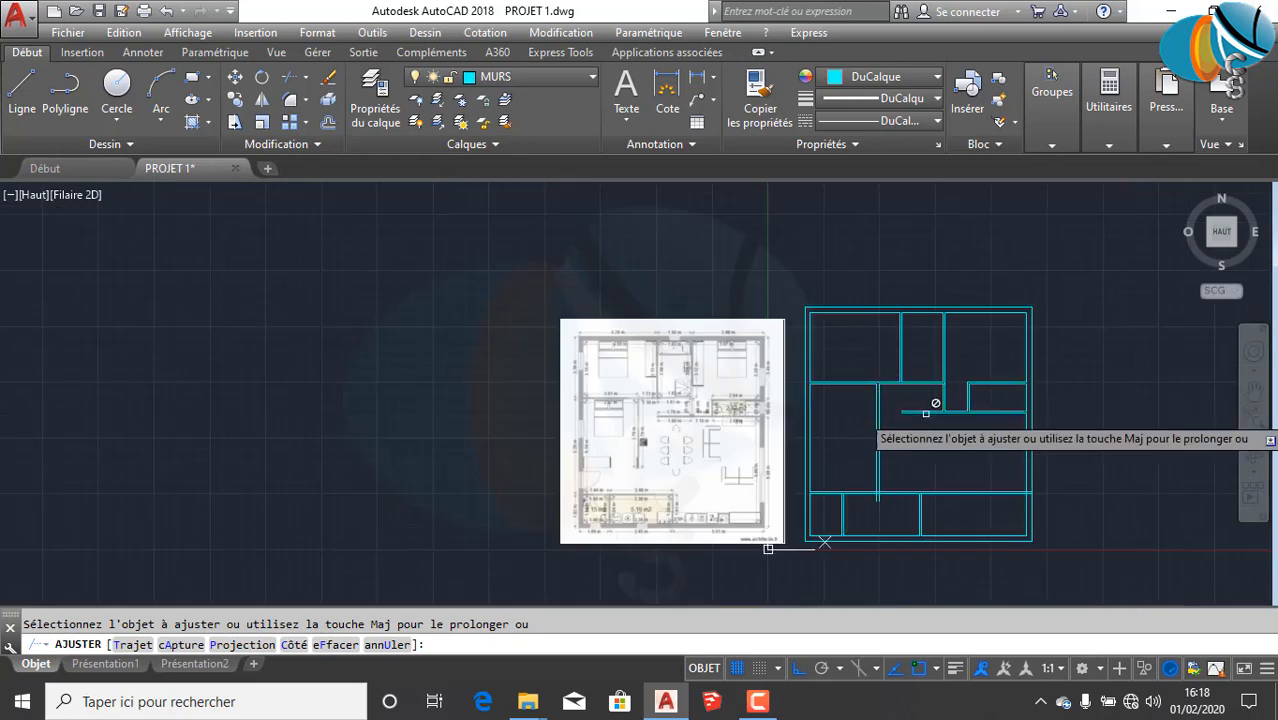
scroll(865, 405, "up", 5)
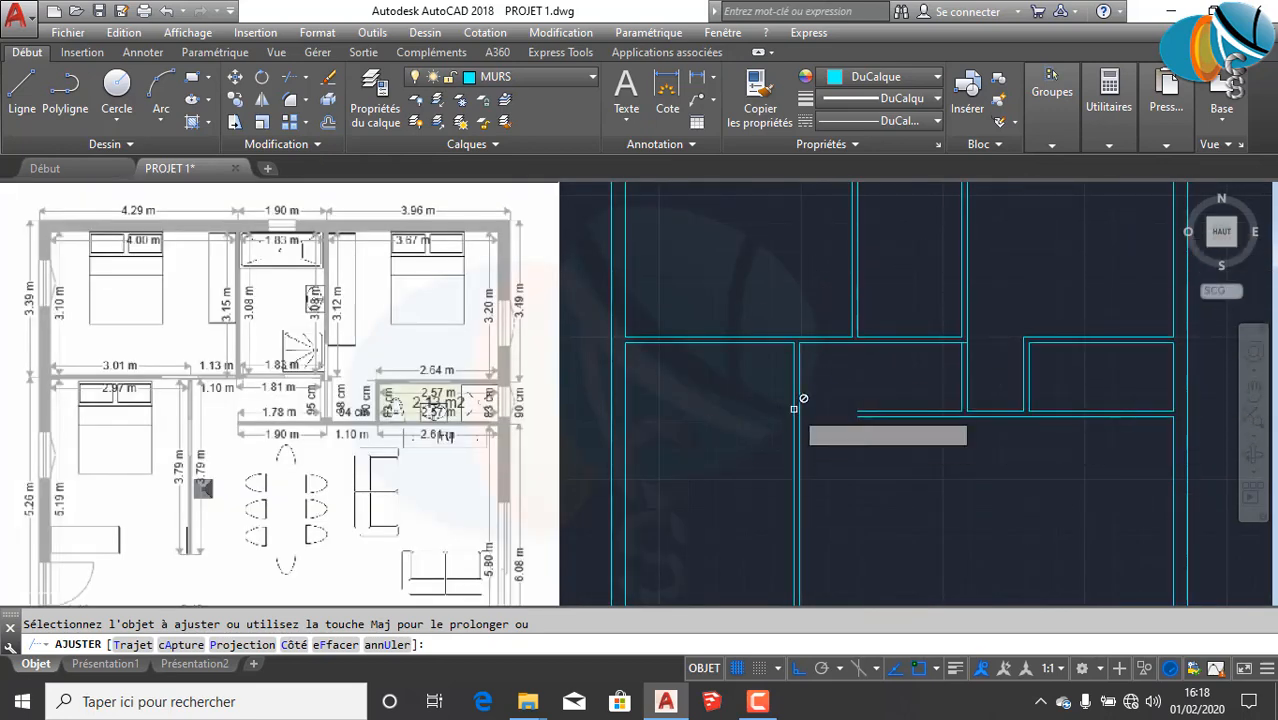
key("Escape")
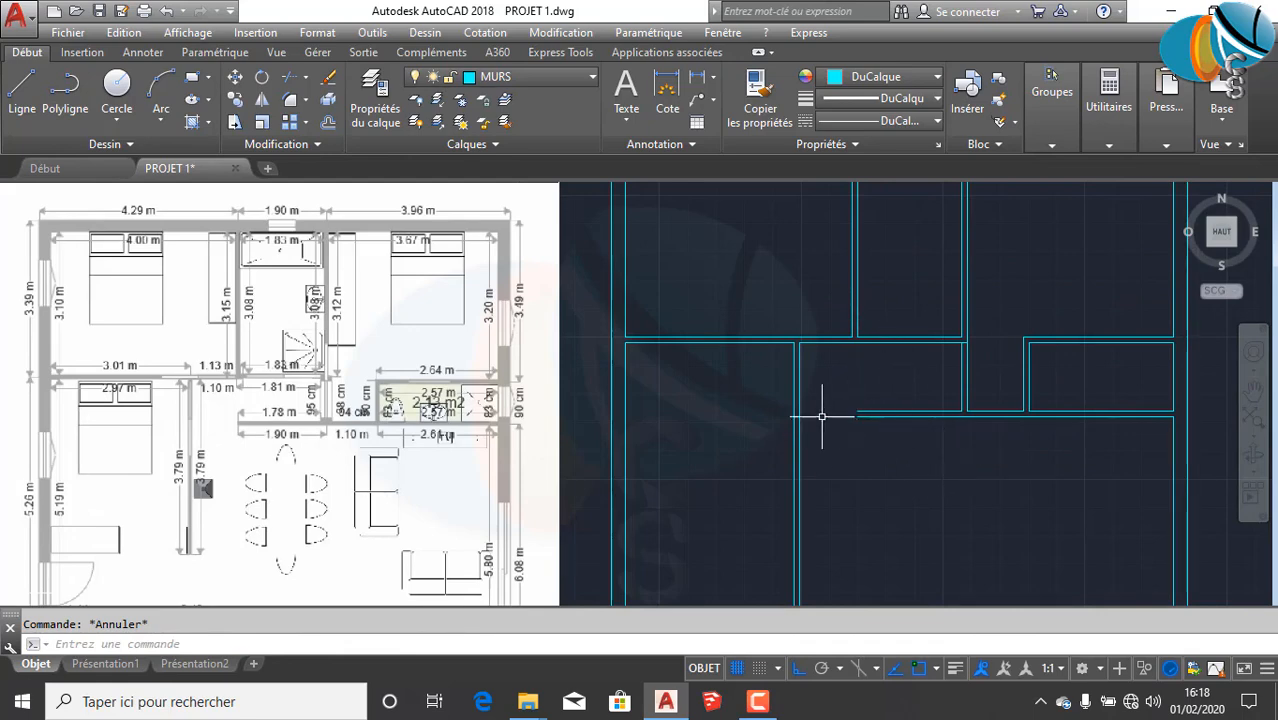
scroll(815, 430, "down", 4)
scroll(790, 430, "up", 2)
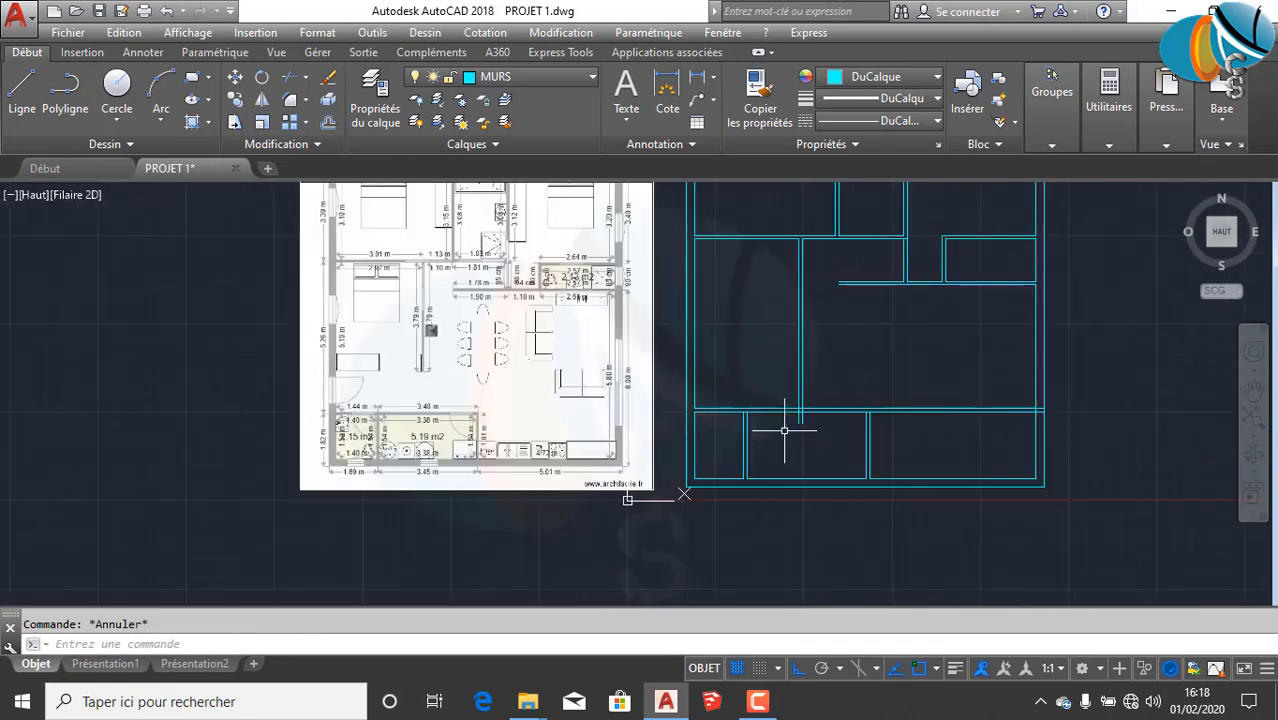
scroll(777, 403, "up", 2)
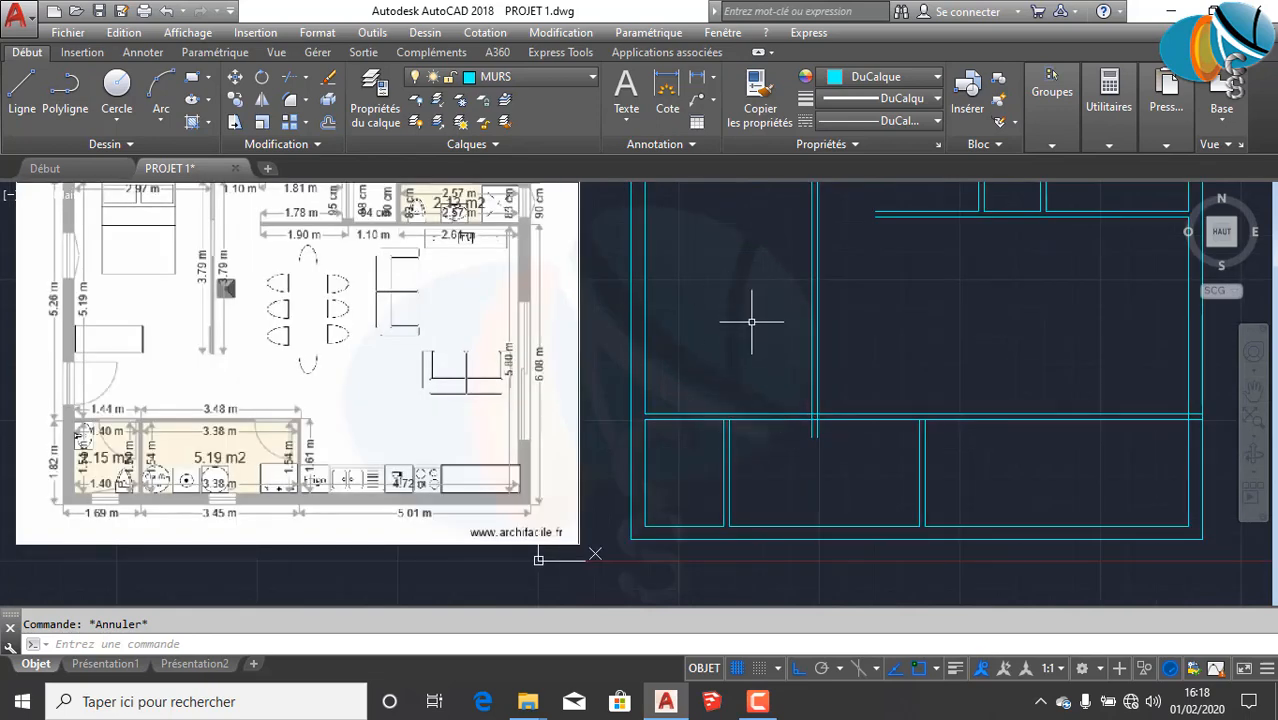
mouse_move(751, 321)
middle_mouse_down()
mouse_move(799, 382)
mouse_move(830, 397)
middle_mouse_up()
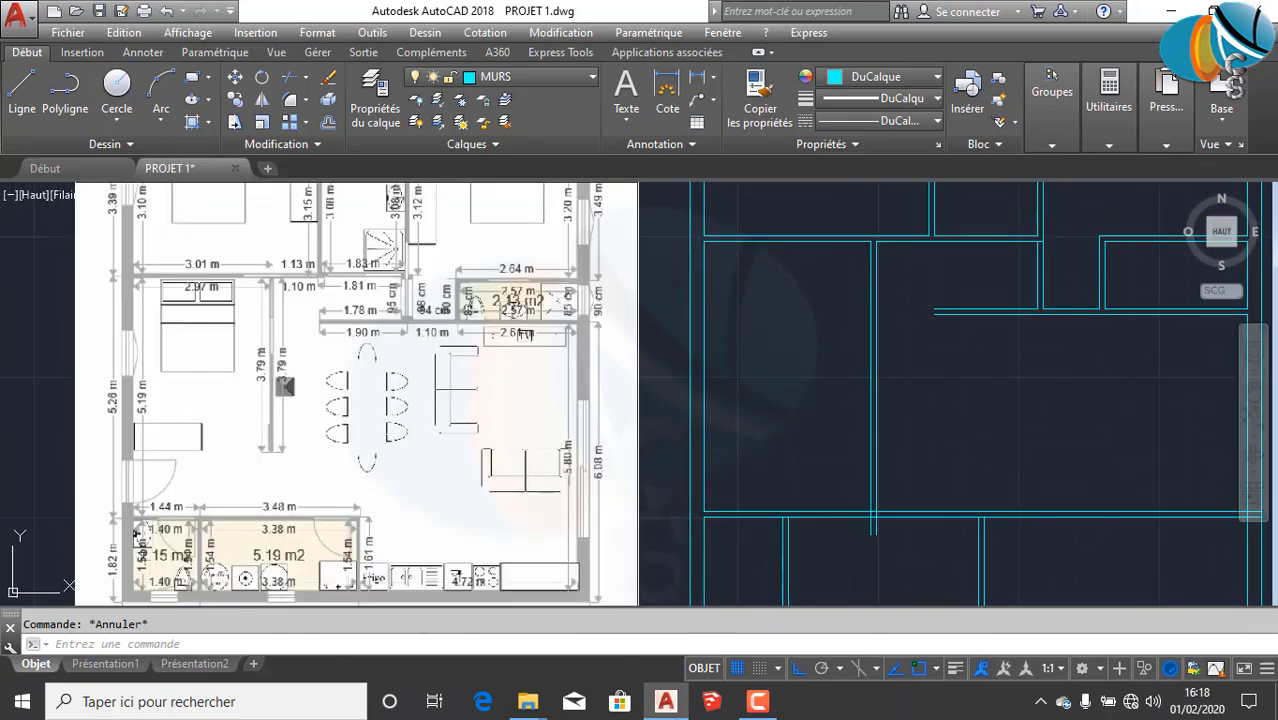
scroll(259, 365, "up", 2)
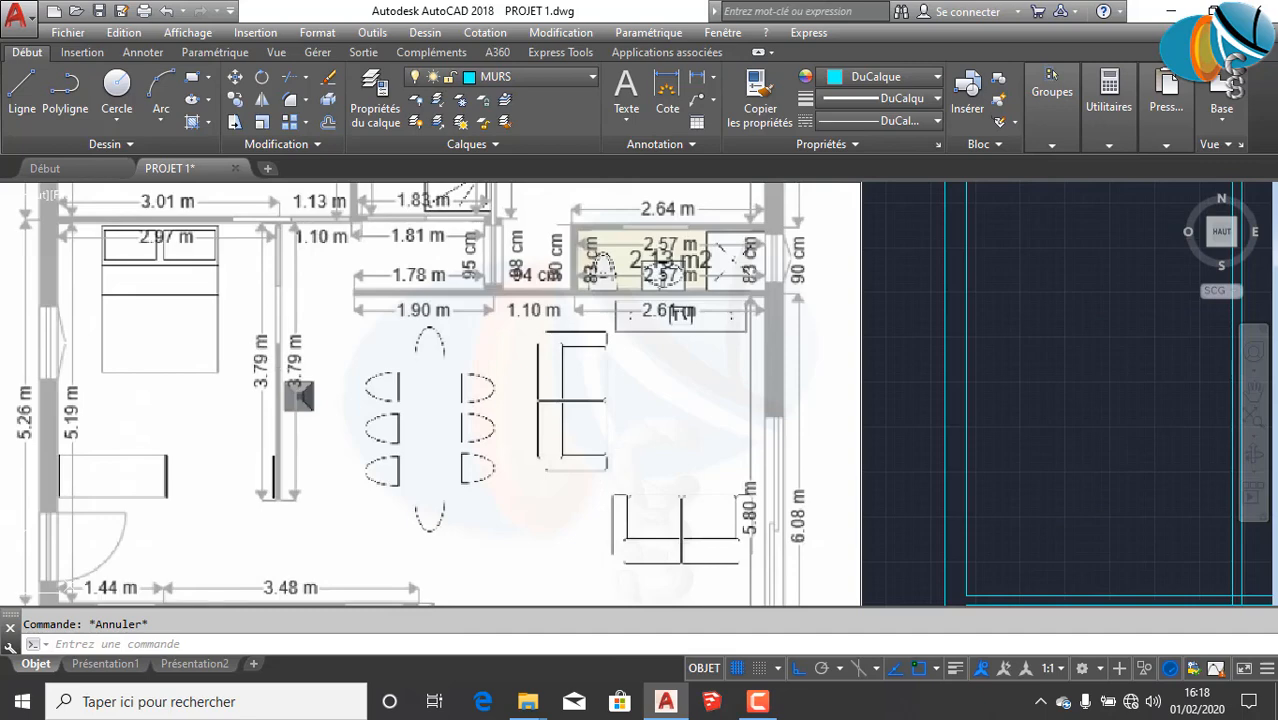
Step: Offset the lower left bedroom's upper wall line 379 downward into the room
scroll(400, 396, "down", 2)
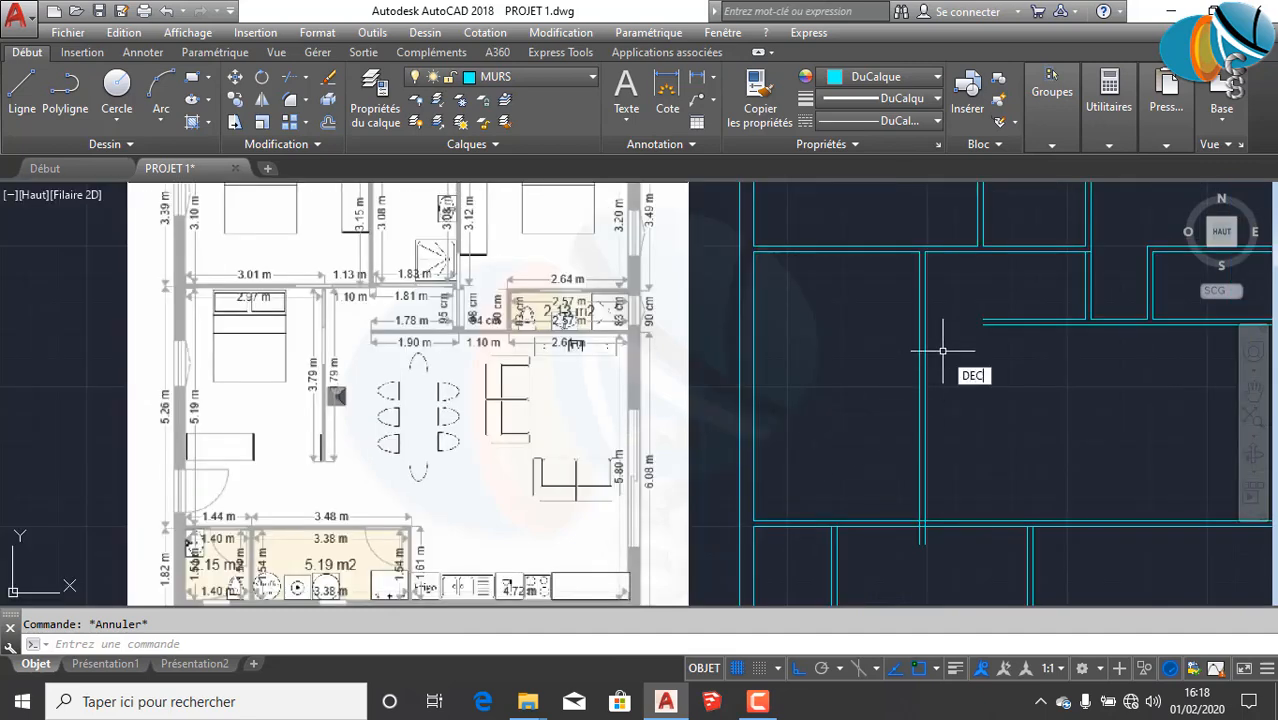
key("Return")
type("3")
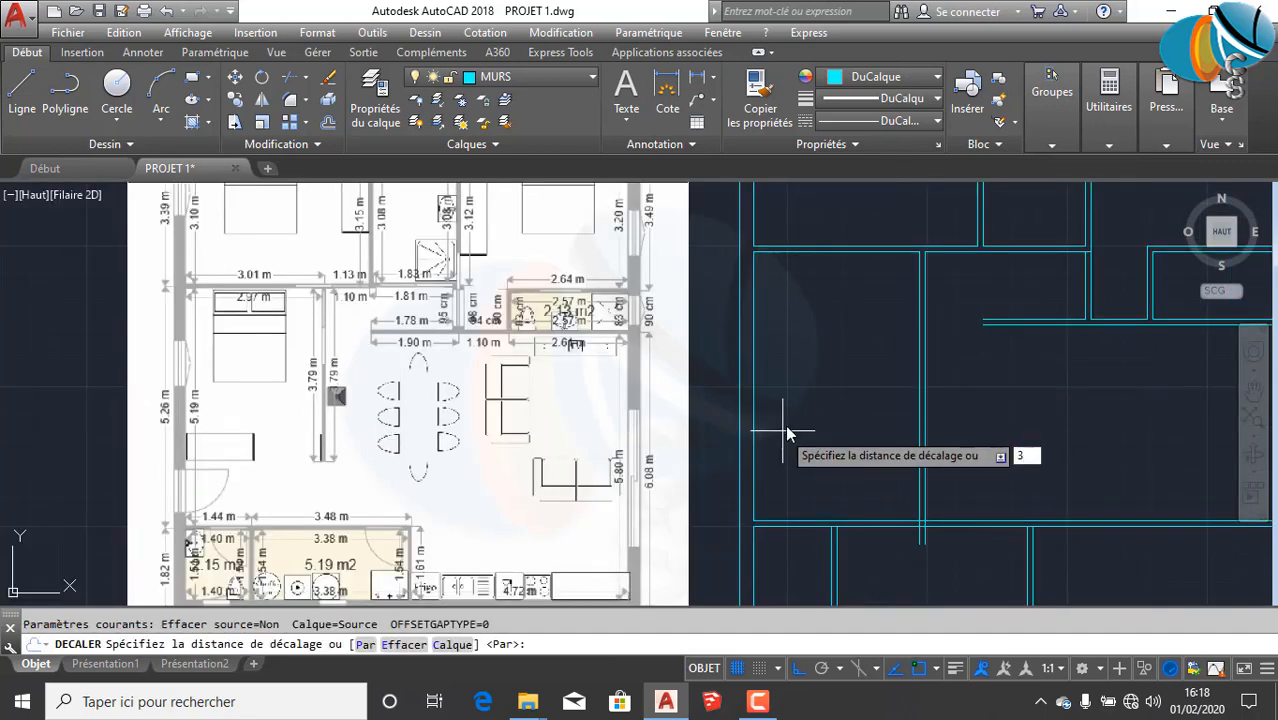
type("79")
key("Return")
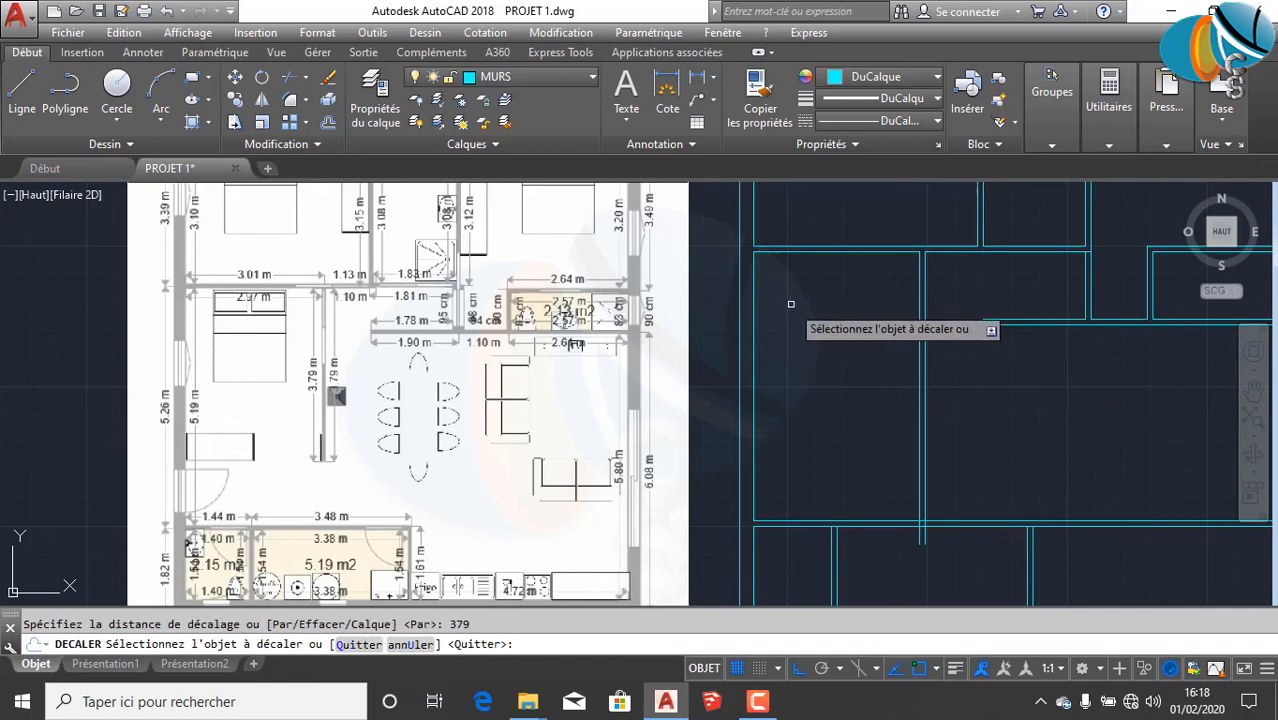
left_click(820, 253)
left_click(806, 440)
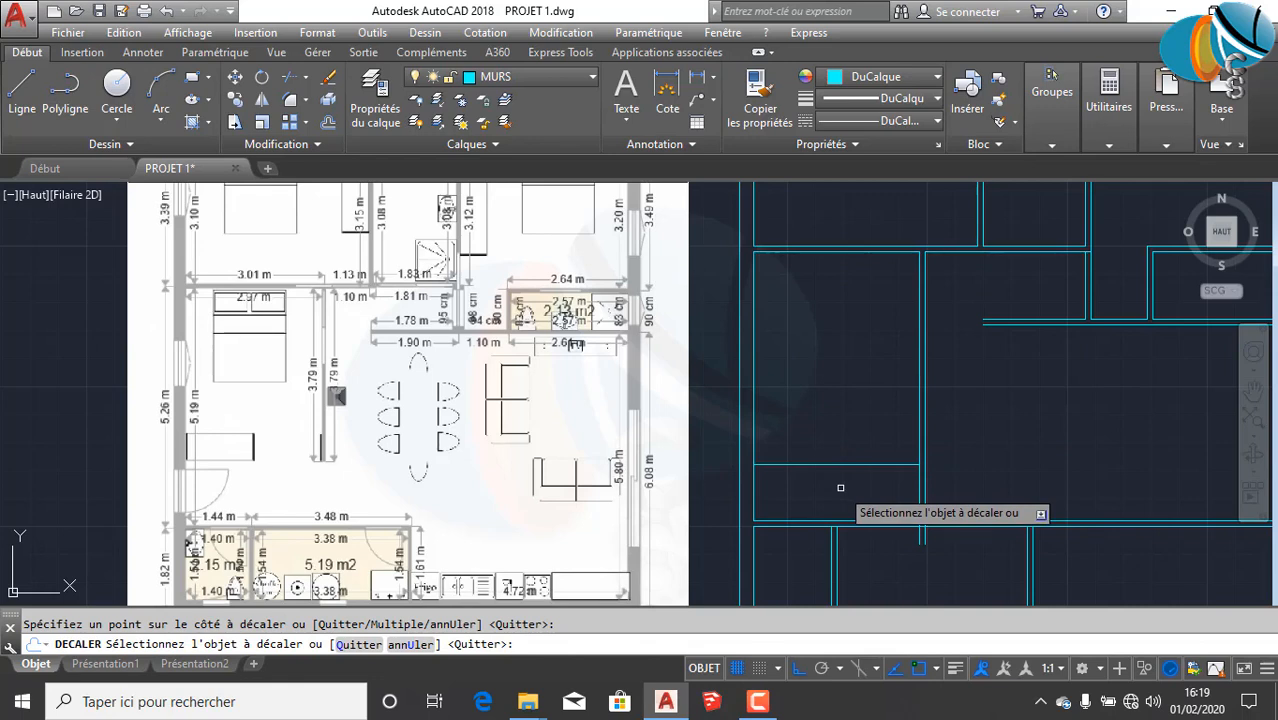
Step: Offset the new horizontal line 10 upward to form the bedroom's lower wall
left_click(843, 464)
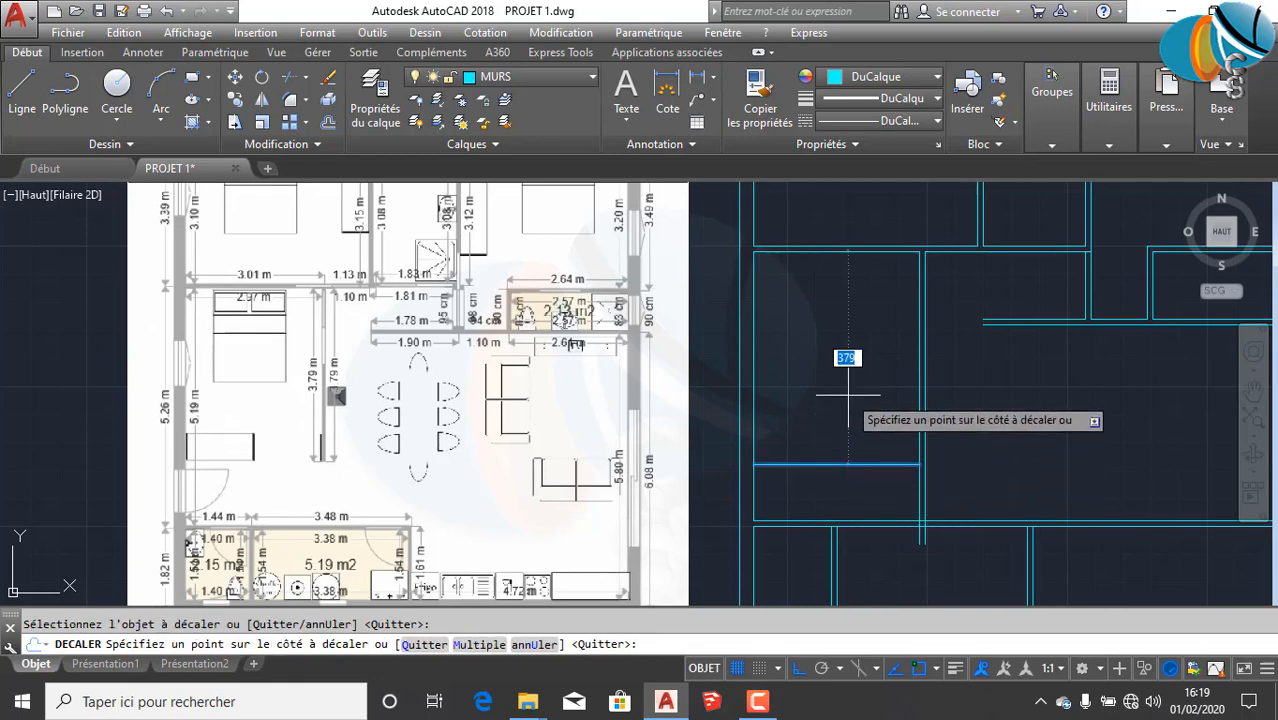
type("10")
key("Return")
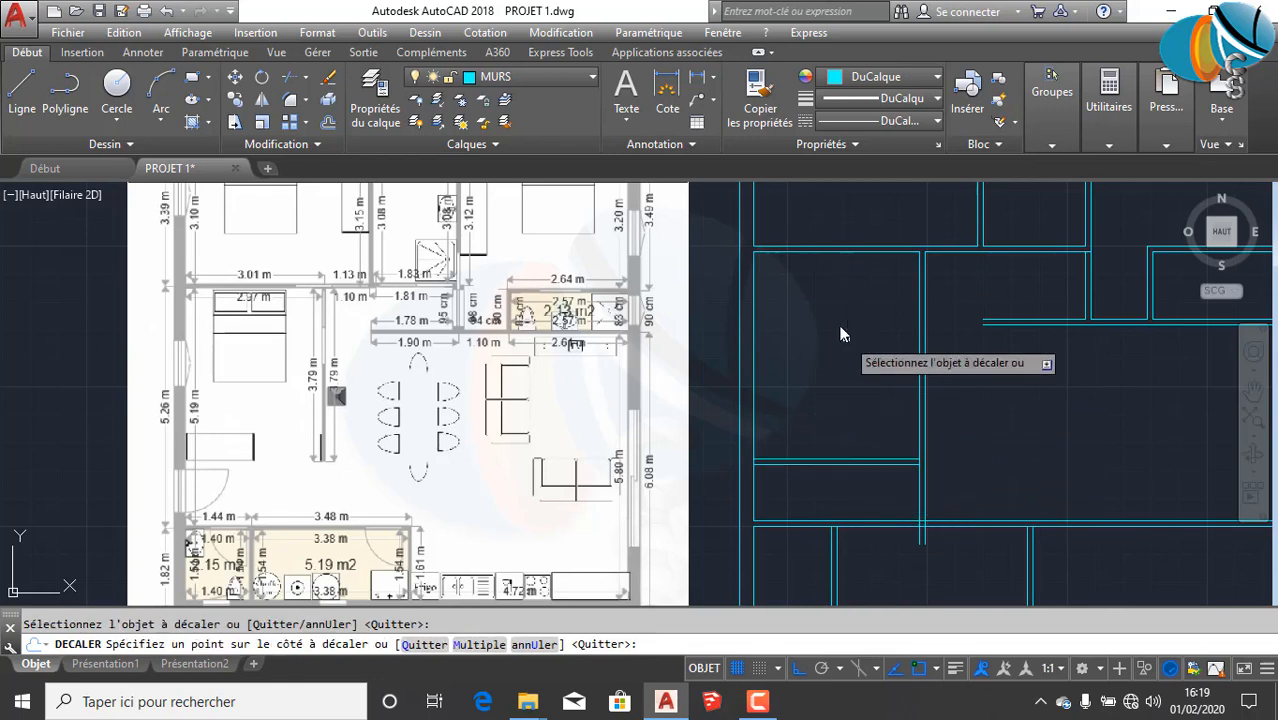
key("Escape")
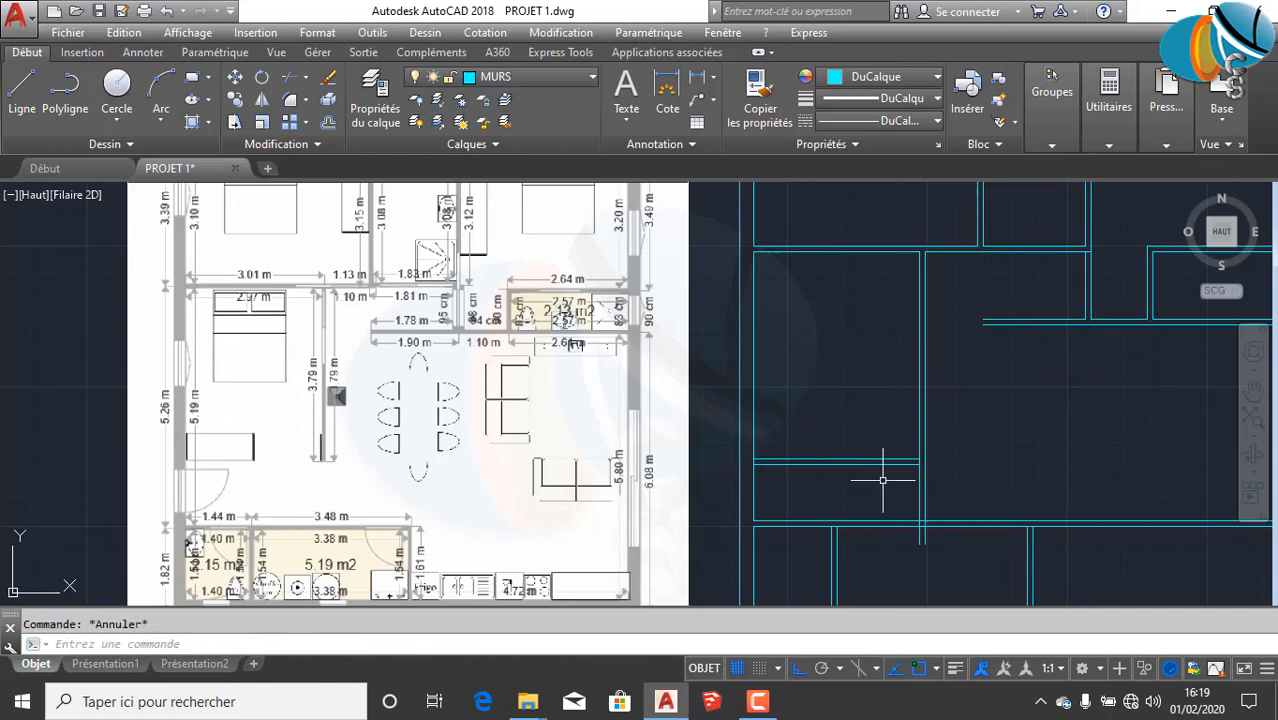
Step: Measure the distance between the new bedroom wall's lower line and the long horizontal wall beneath it
middle_click_drag(882, 481, 813, 443)
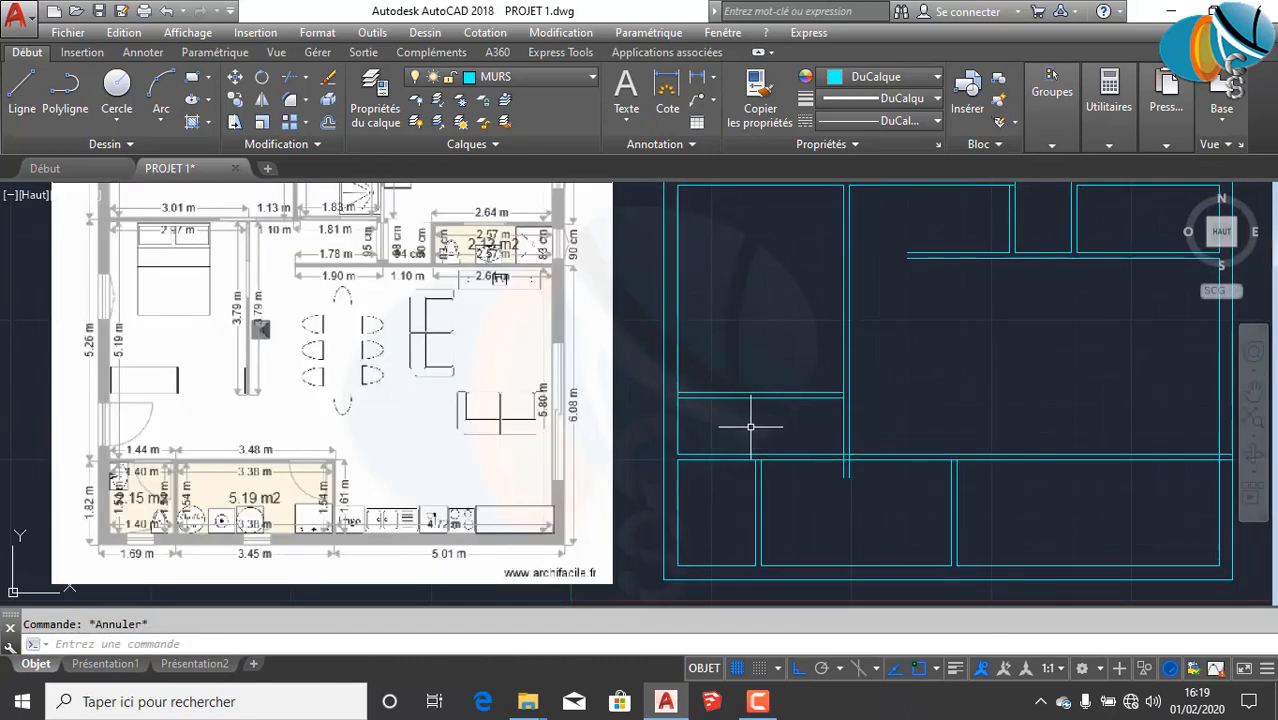
type("MES")
key("Return")
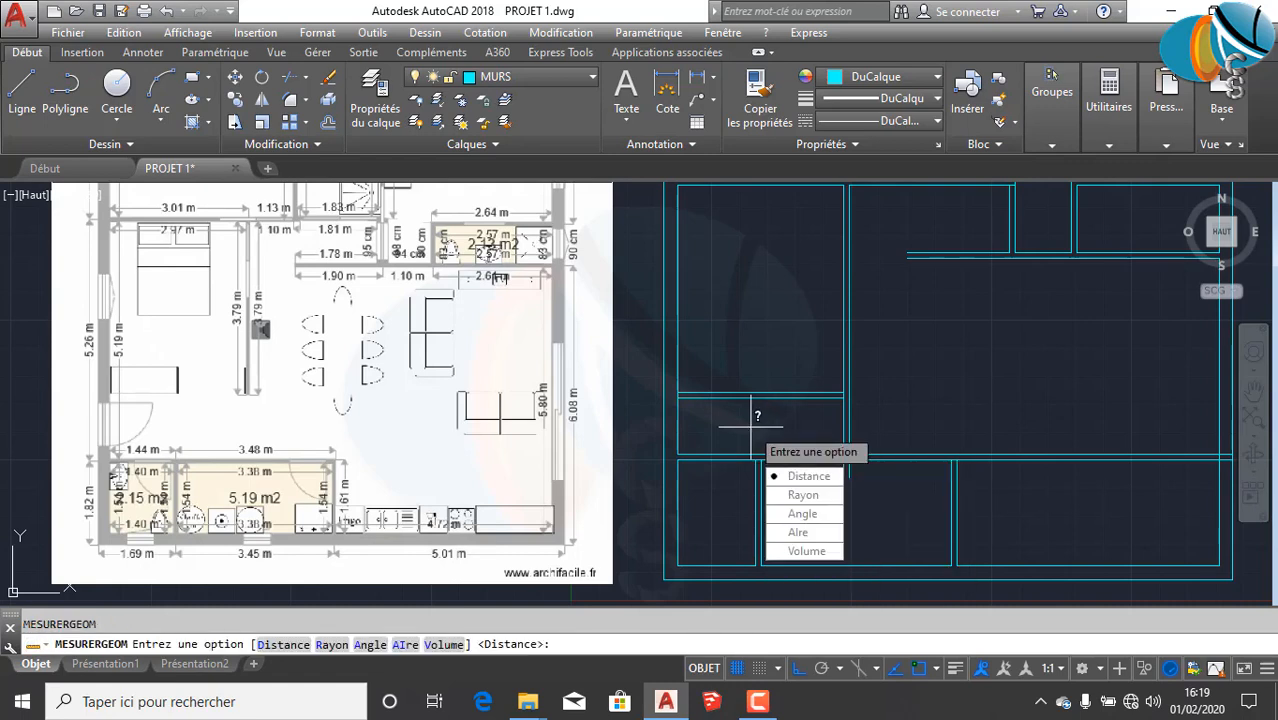
left_click(805, 478)
left_click(763, 396)
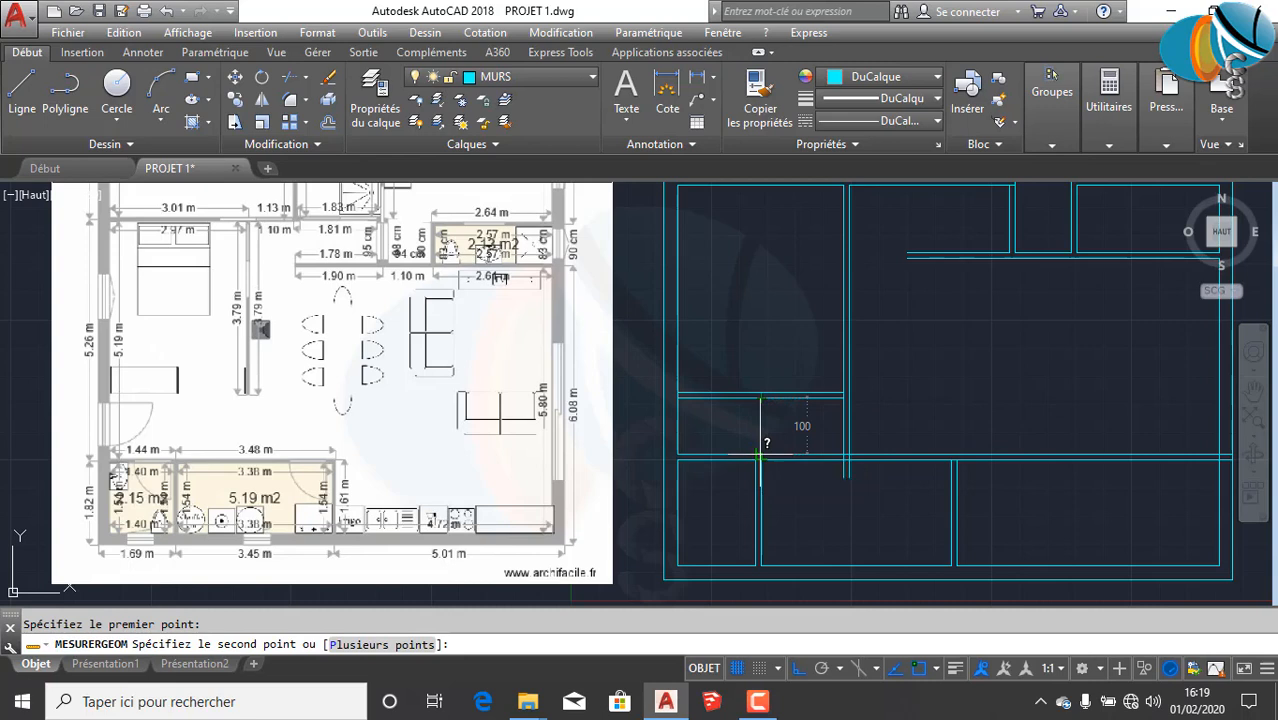
key("Escape")
Step: Move both lines of the new bedroom wall 10 straight up
scroll(757, 382, "up", 2)
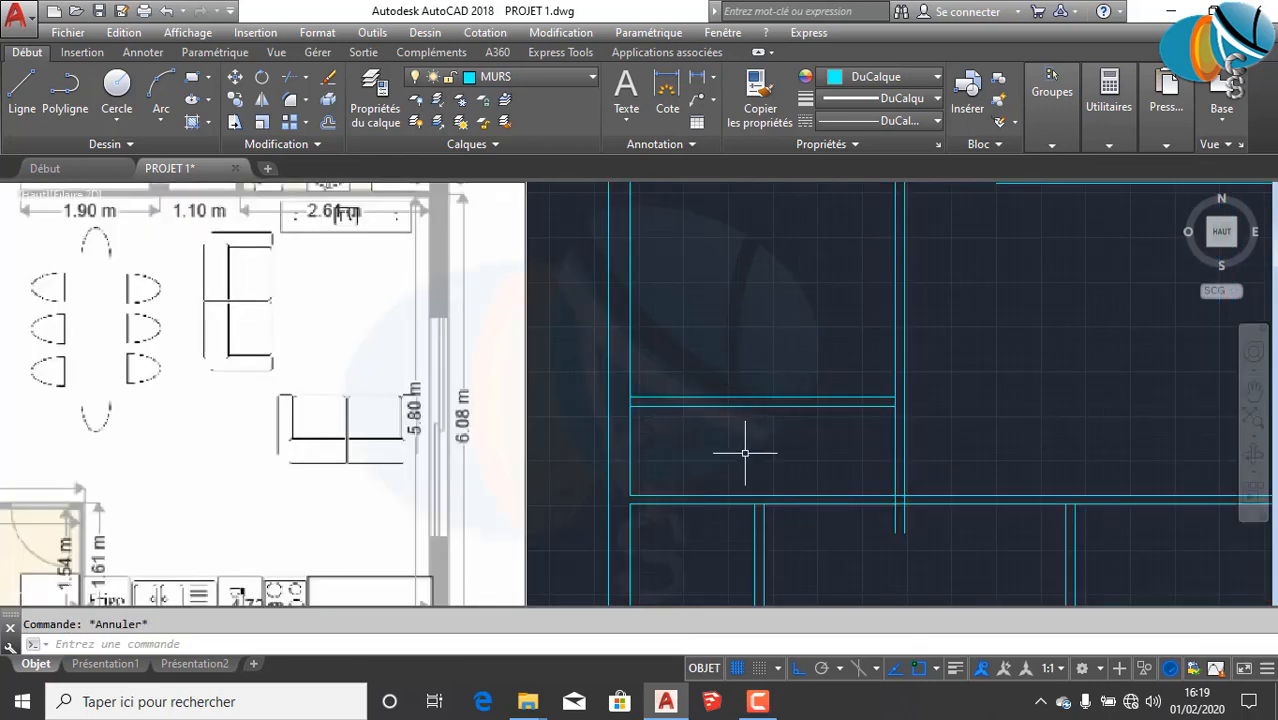
scroll(663, 343, "down", 3)
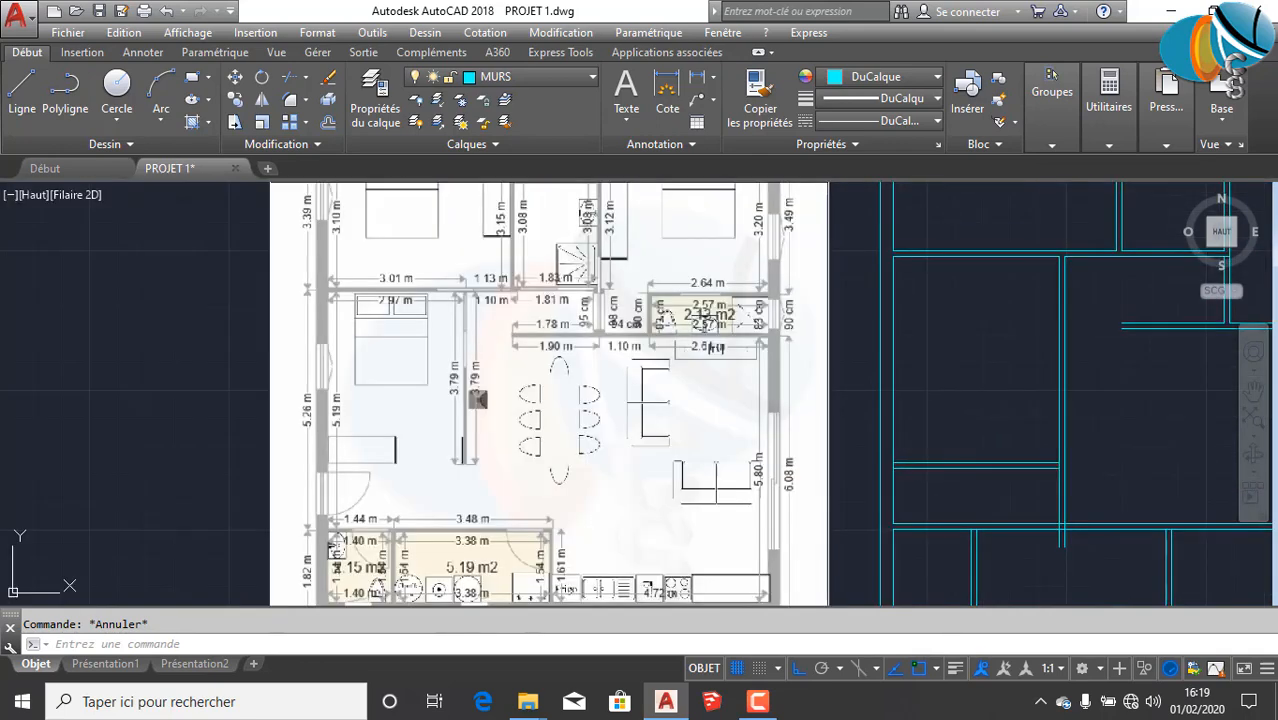
scroll(447, 380, "up", 6)
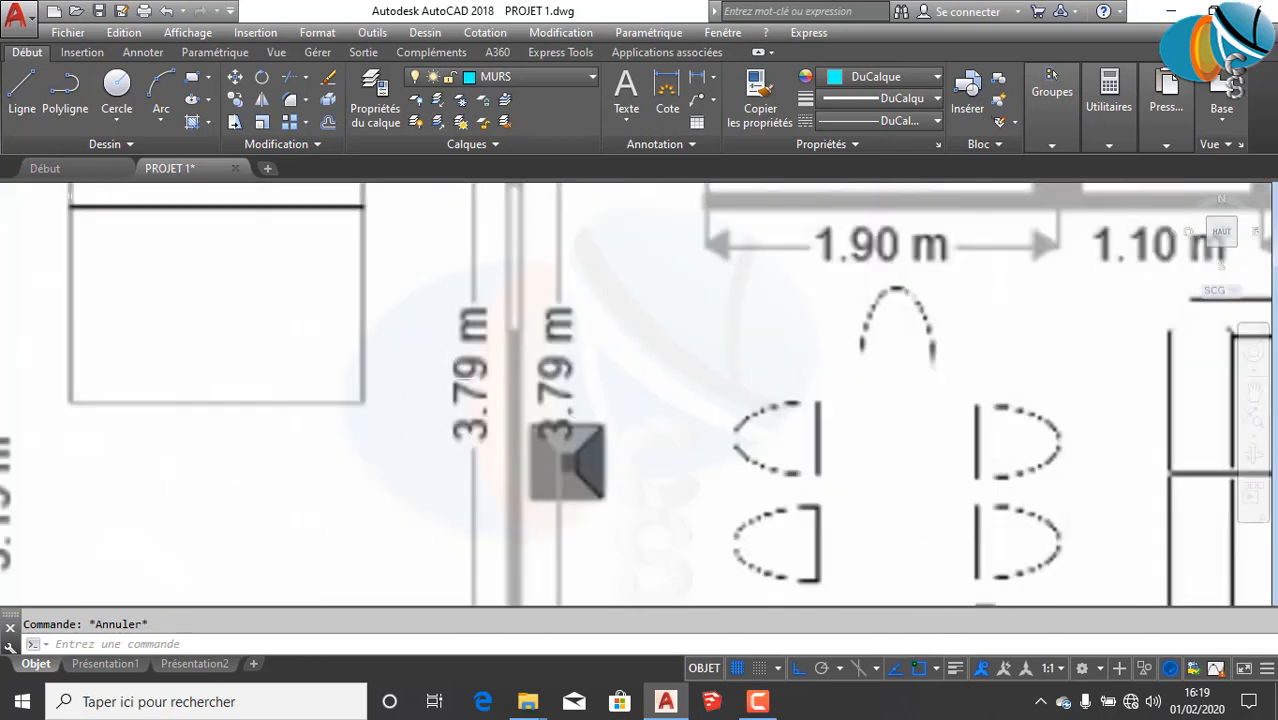
scroll(567, 460, "down", 6)
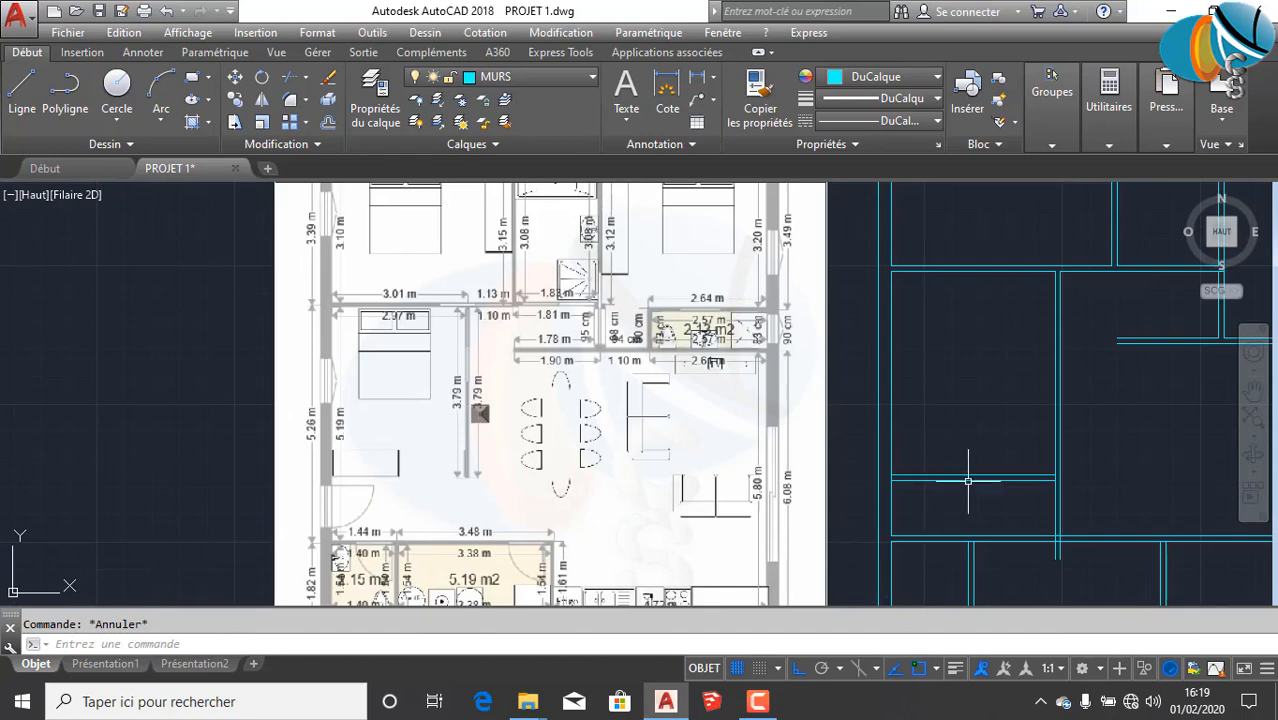
scroll(978, 475, "up", 3)
left_click(1013, 514)
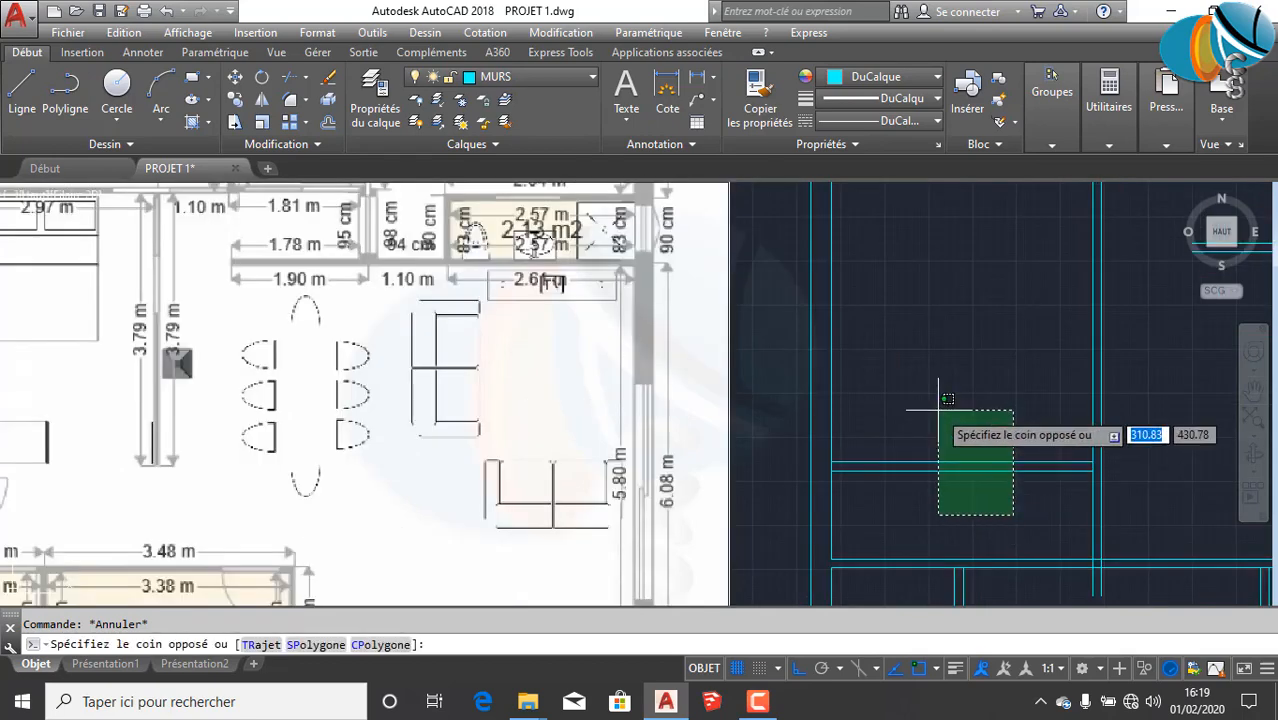
left_click(909, 413)
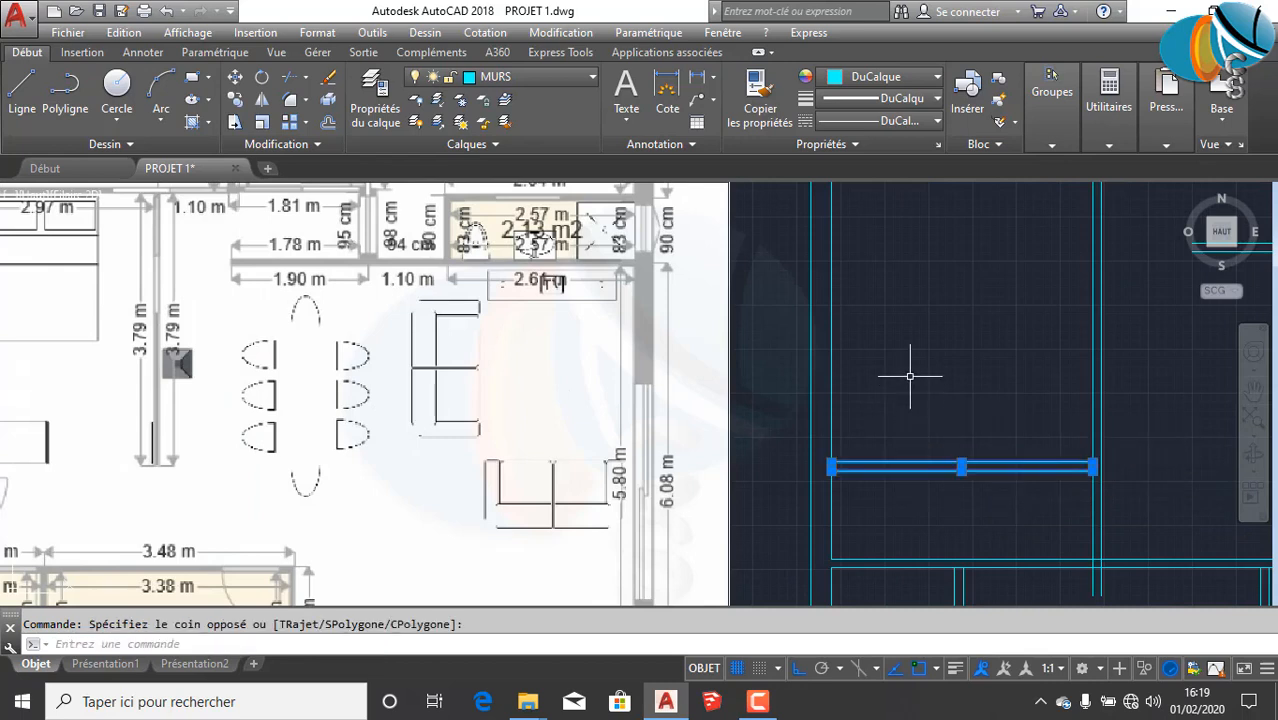
type("DEPLACER")
key("Return")
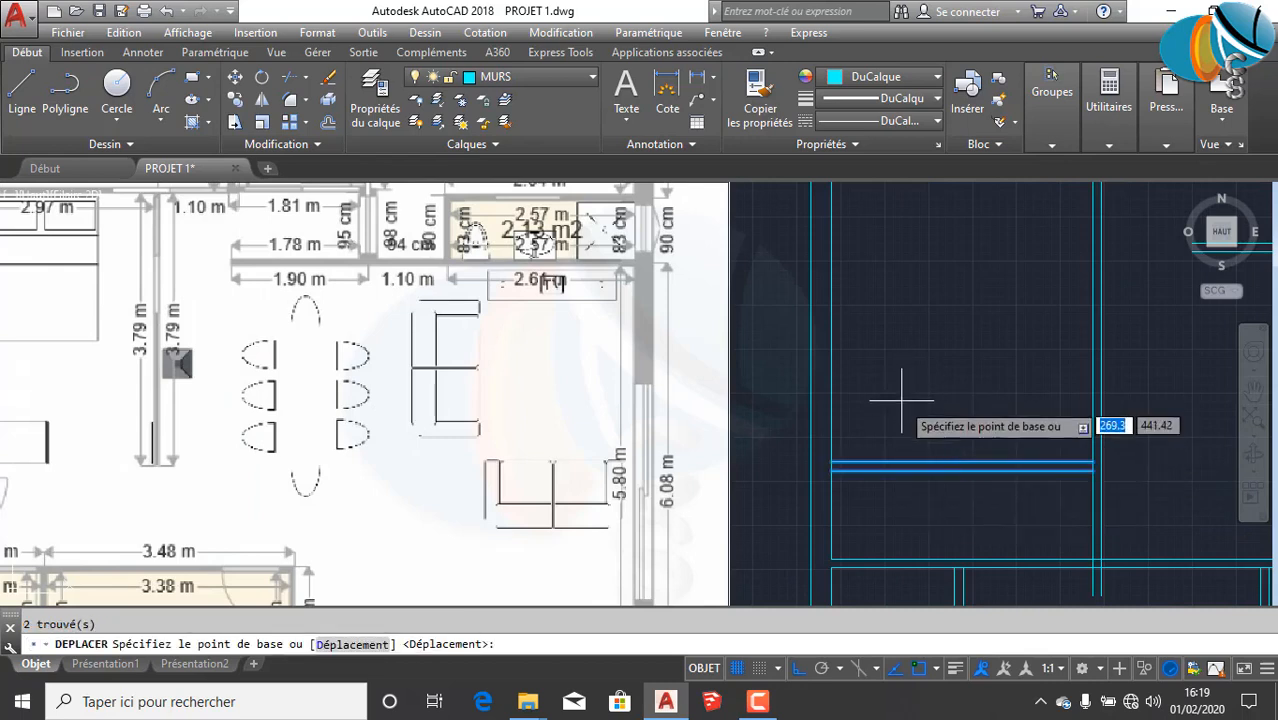
left_click(964, 442)
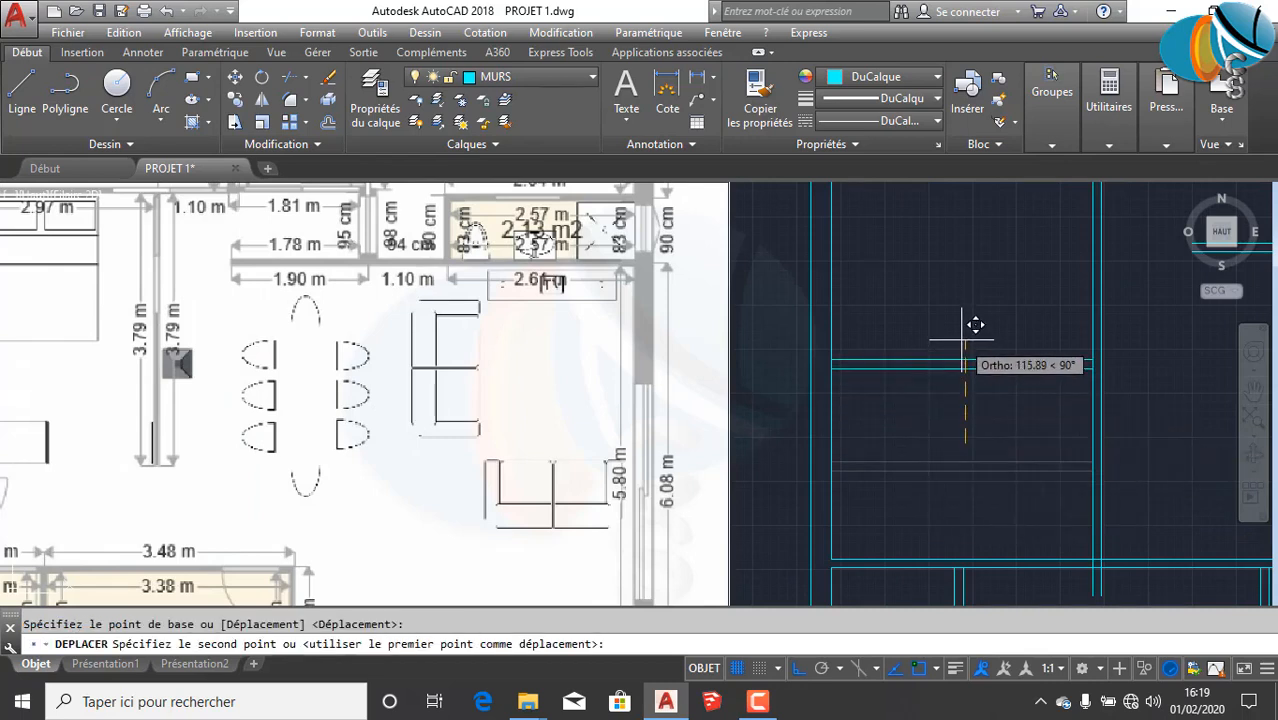
type("10")
key("Return")
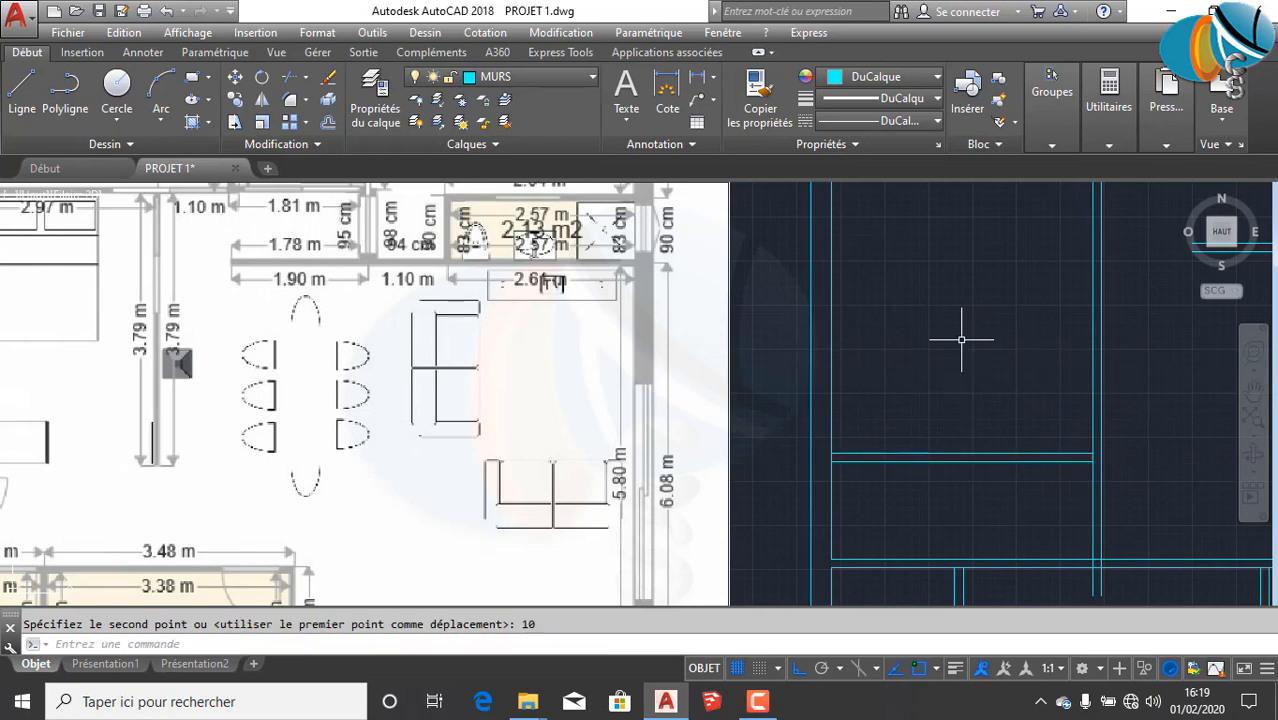
Step: Fillet the outer and inner corners where the bedroom's right partition meets its new lower wall
scroll(979, 434, "down", 3)
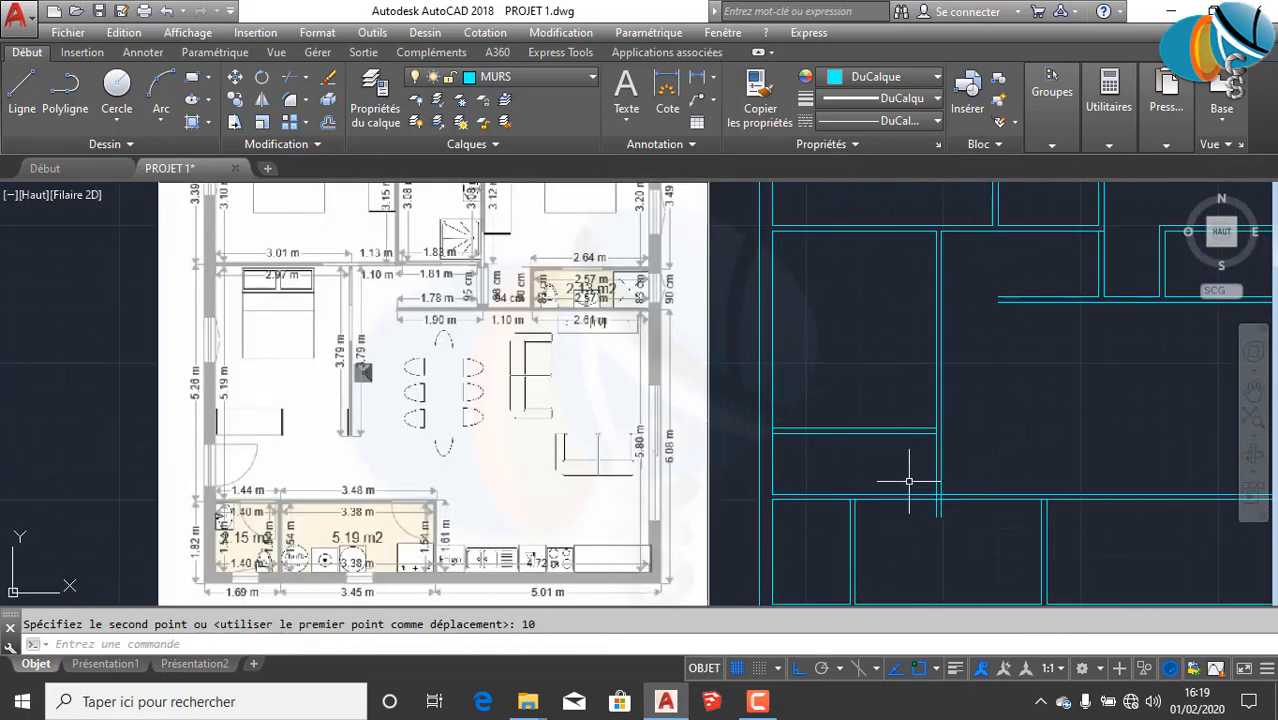
middle_click_drag(897, 500, 850, 460)
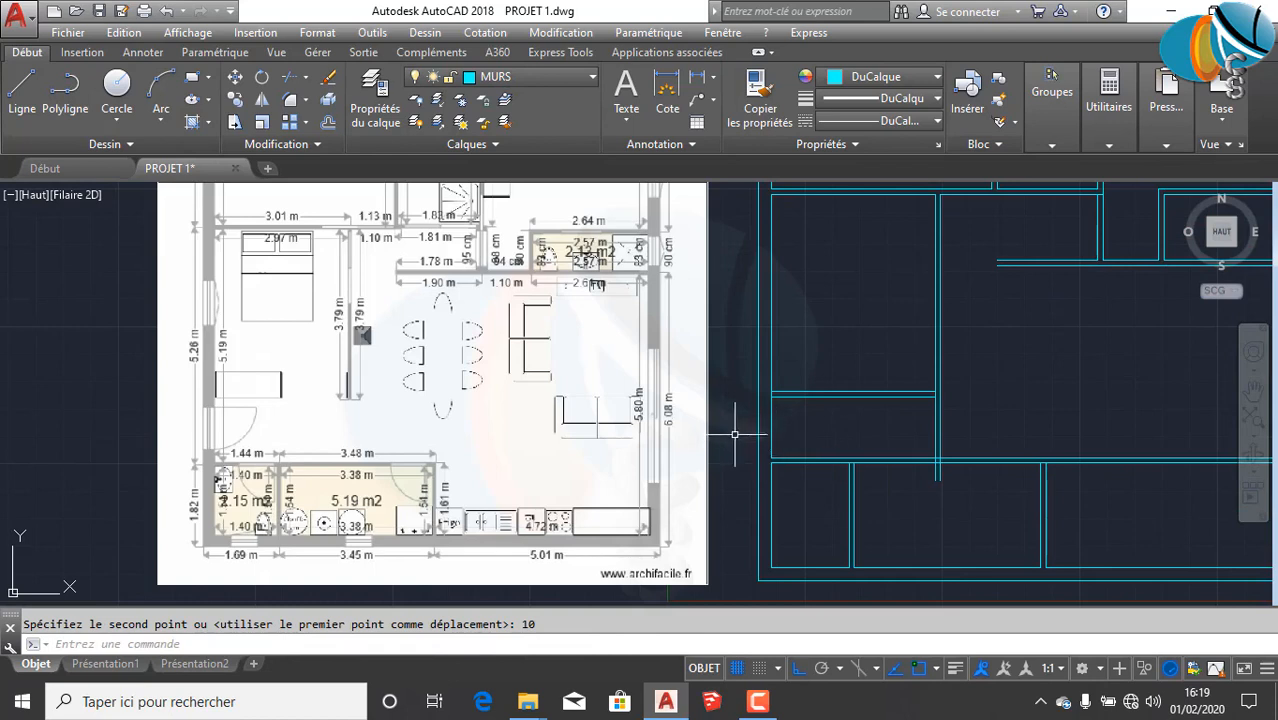
scroll(995, 270, "down", 2)
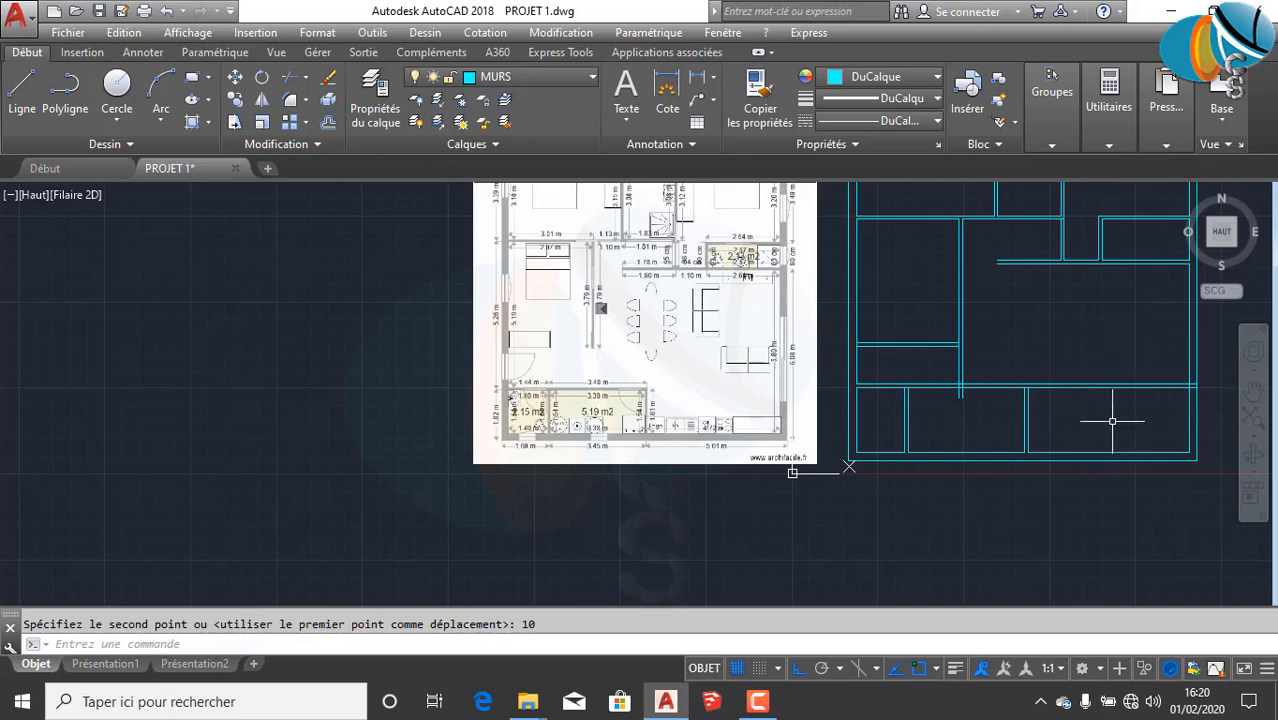
middle_click_drag(1112, 420, 1031, 455)
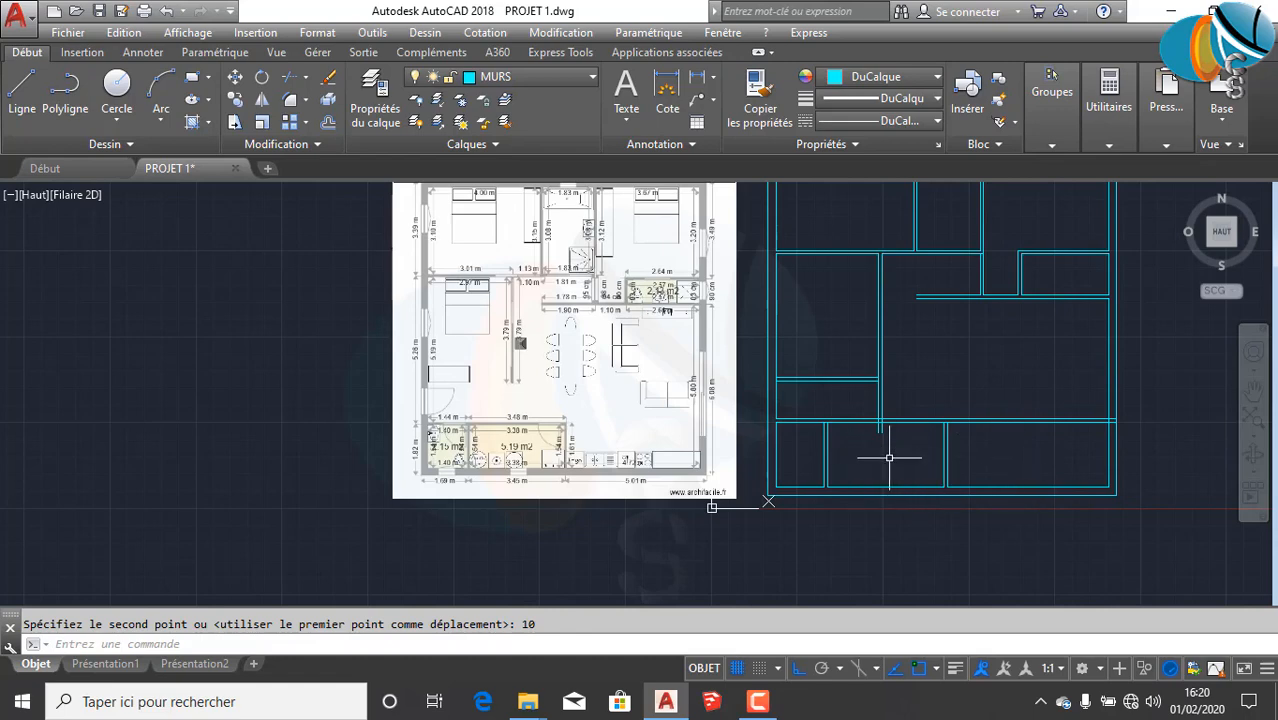
scroll(889, 457, "up", 5)
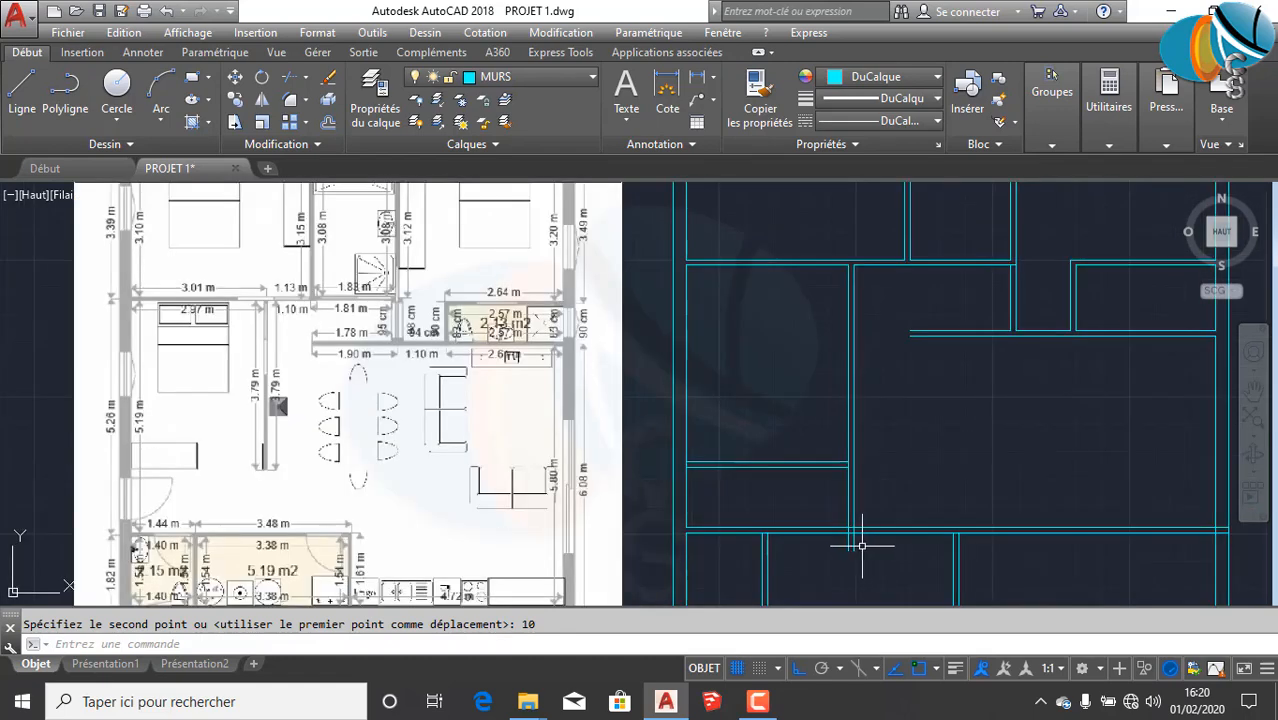
middle_click_drag(858, 499, 864, 463)
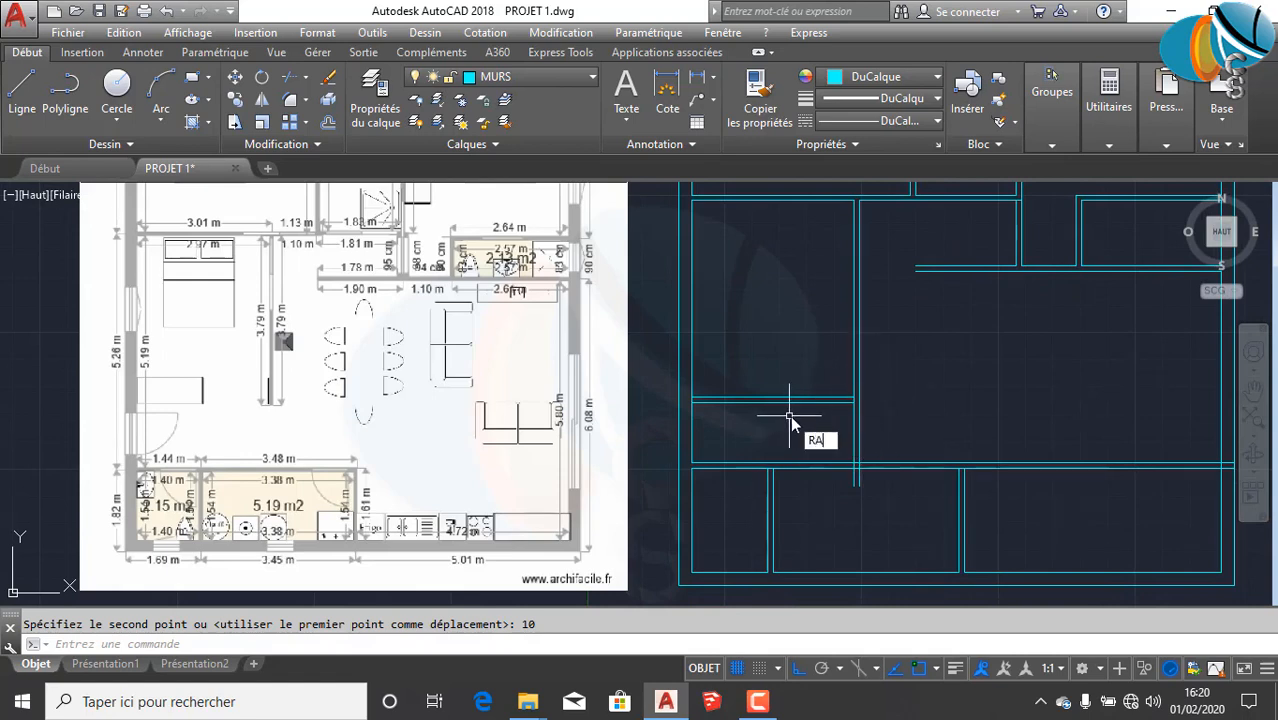
key("Return")
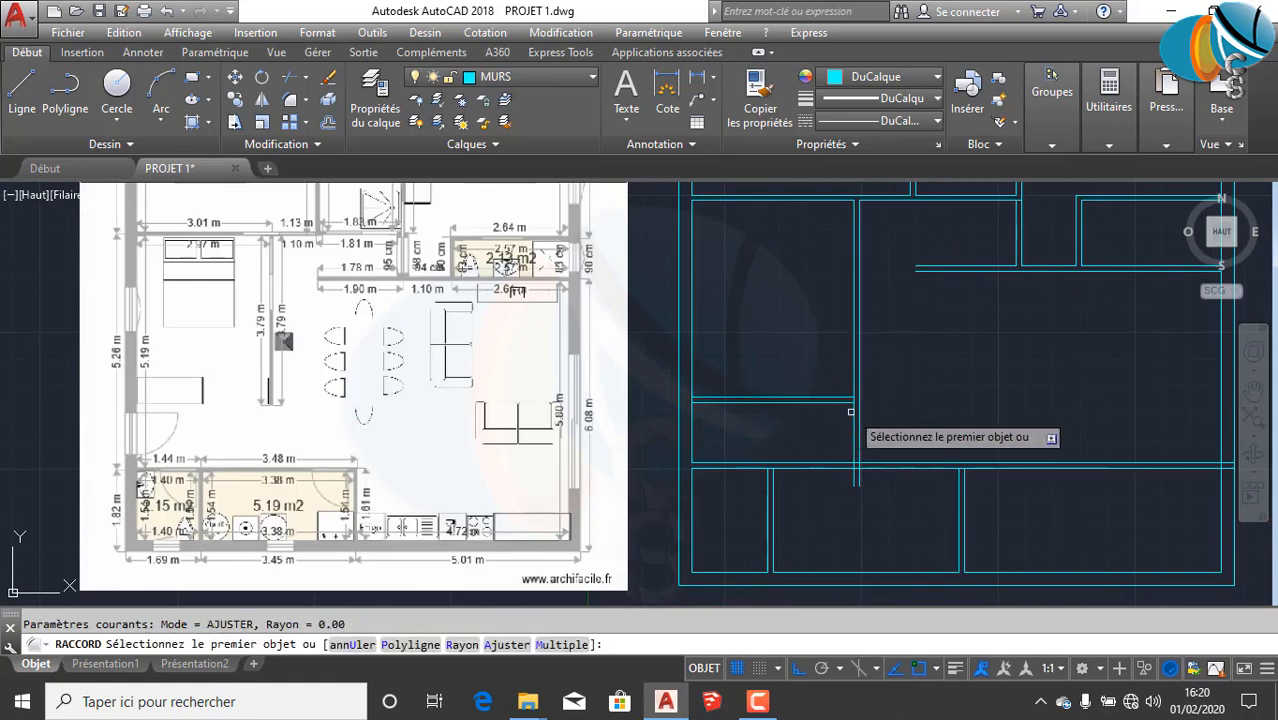
left_click(858, 356)
left_click(856, 399)
key("Return")
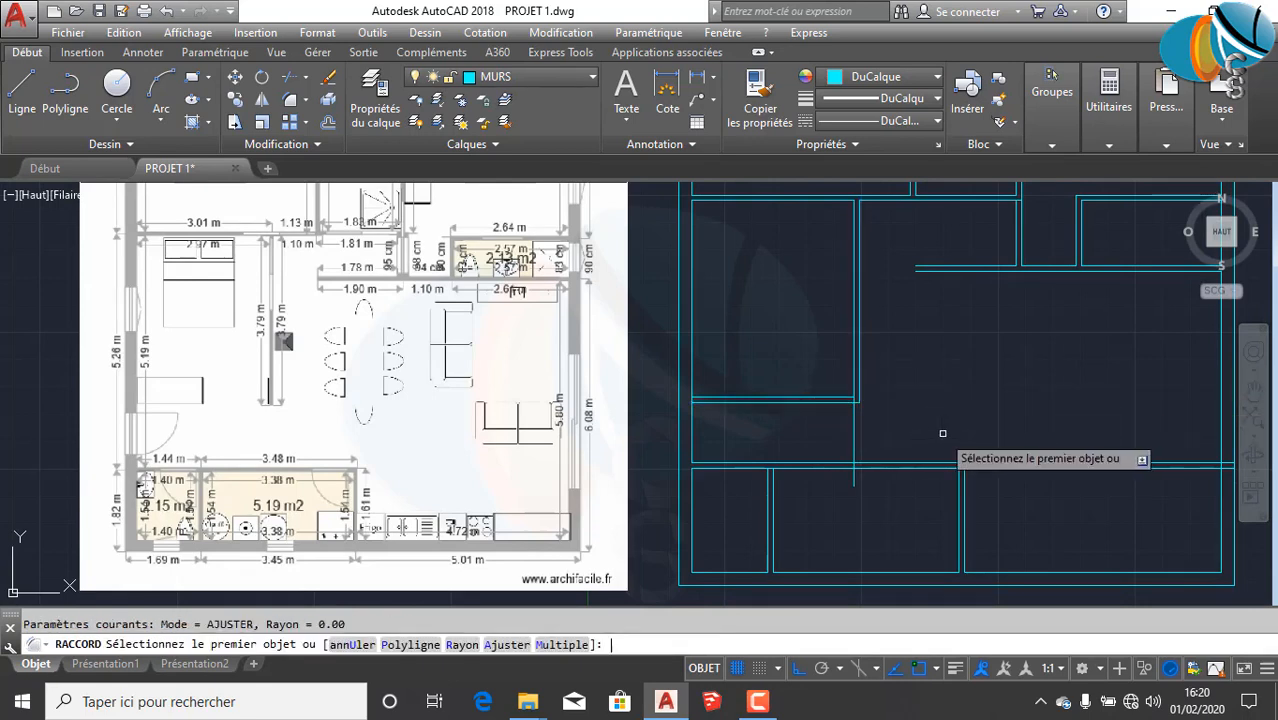
left_click(854, 373)
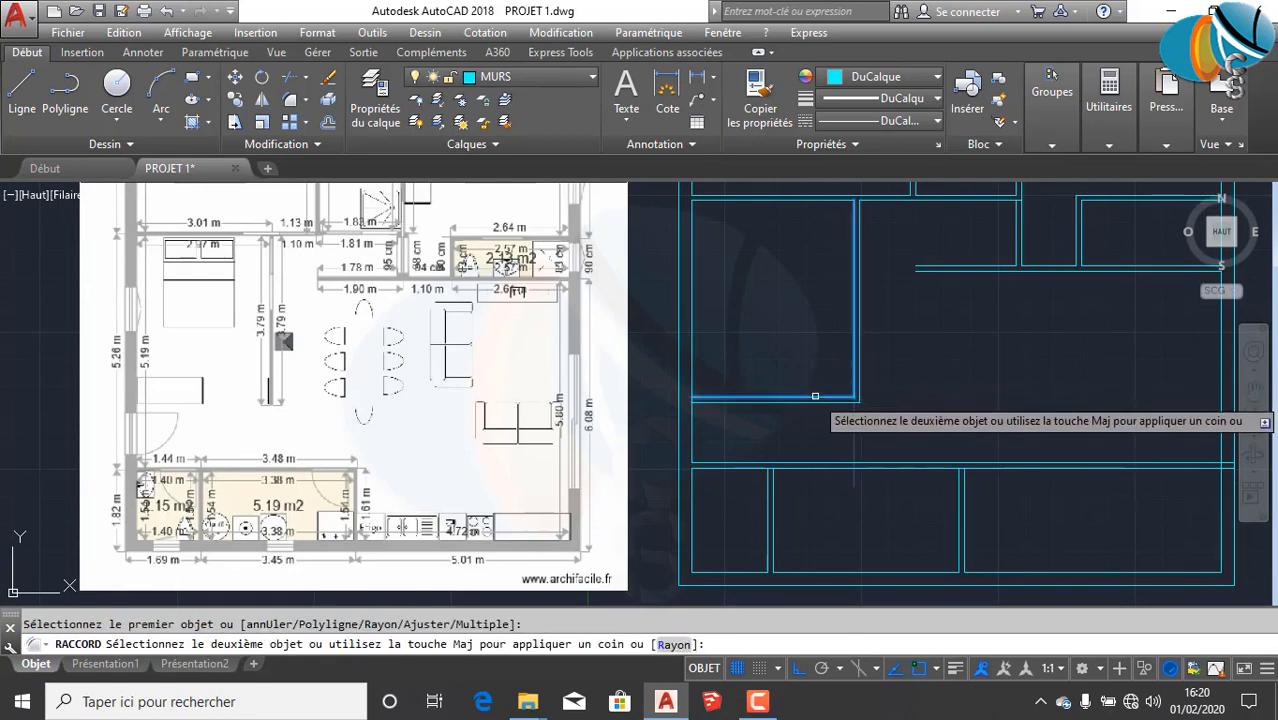
left_click(815, 396)
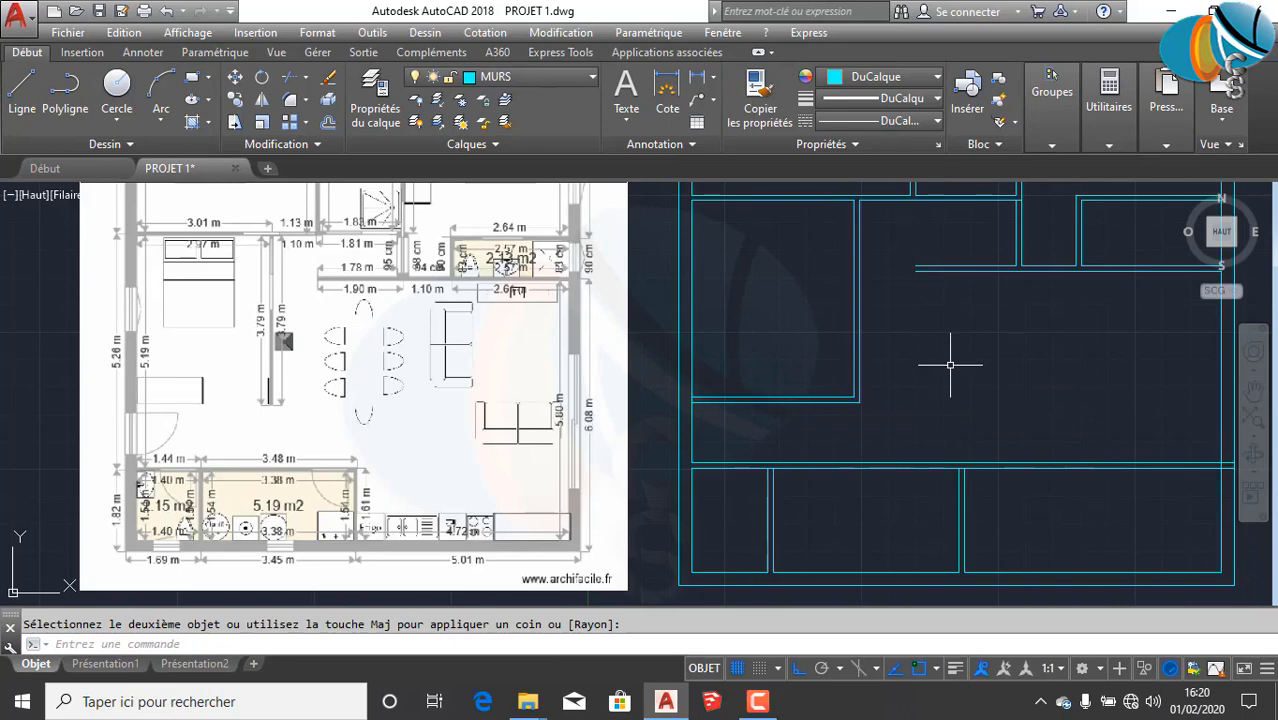
Step: Measure the gap between the free end of the corridor's lower wall and the bedroom's right partition
middle_click_drag(950, 365, 871, 467)
scroll(206, 367, "up", 4)
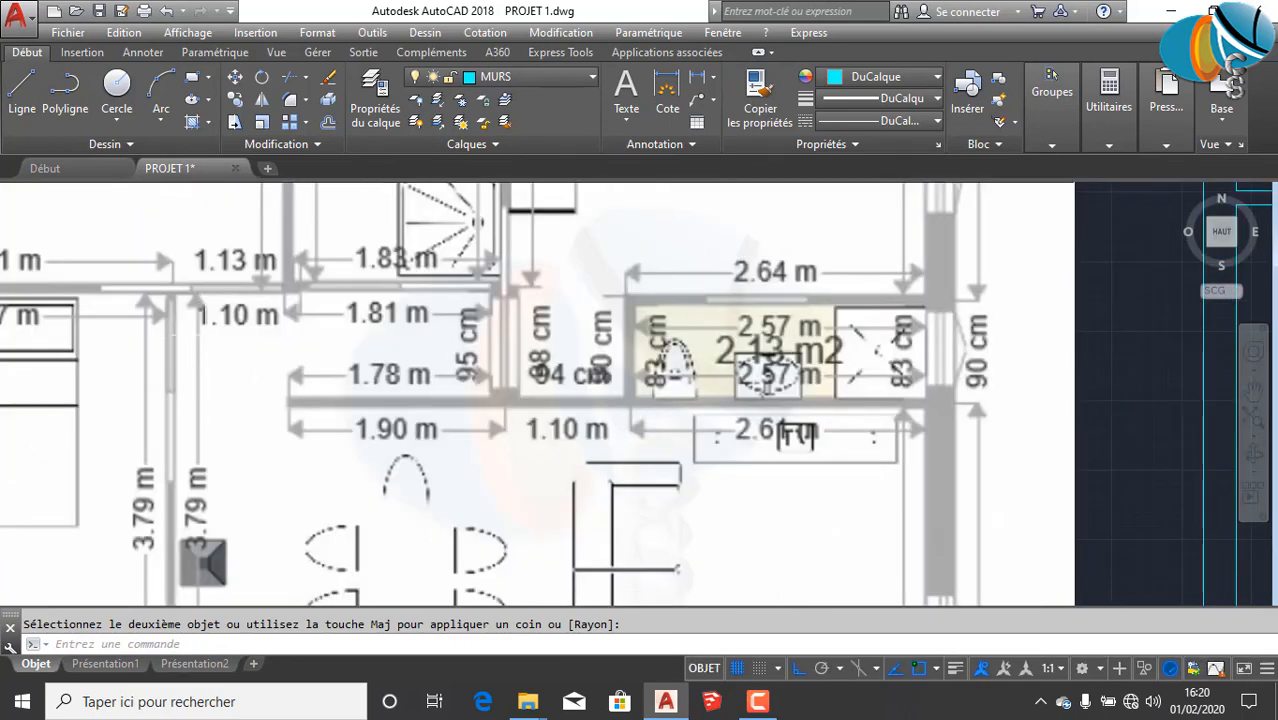
scroll(425, 350, "down", 5)
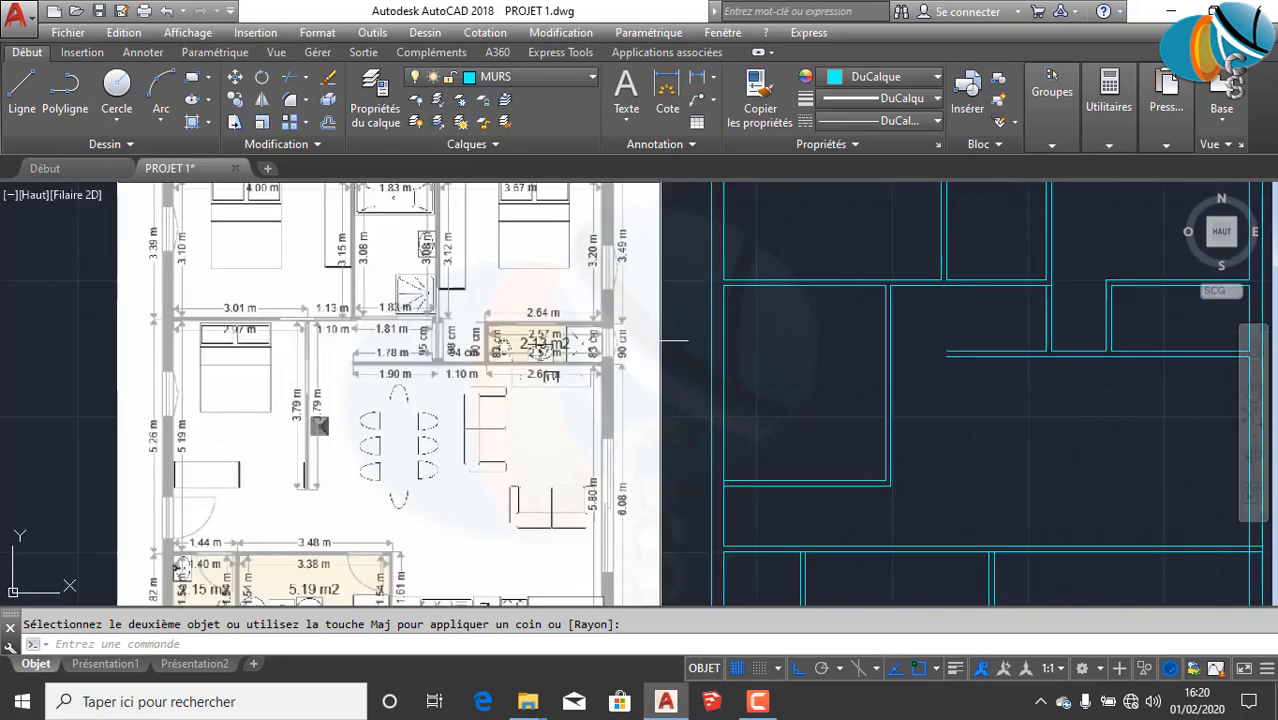
scroll(910, 360, "up", 3)
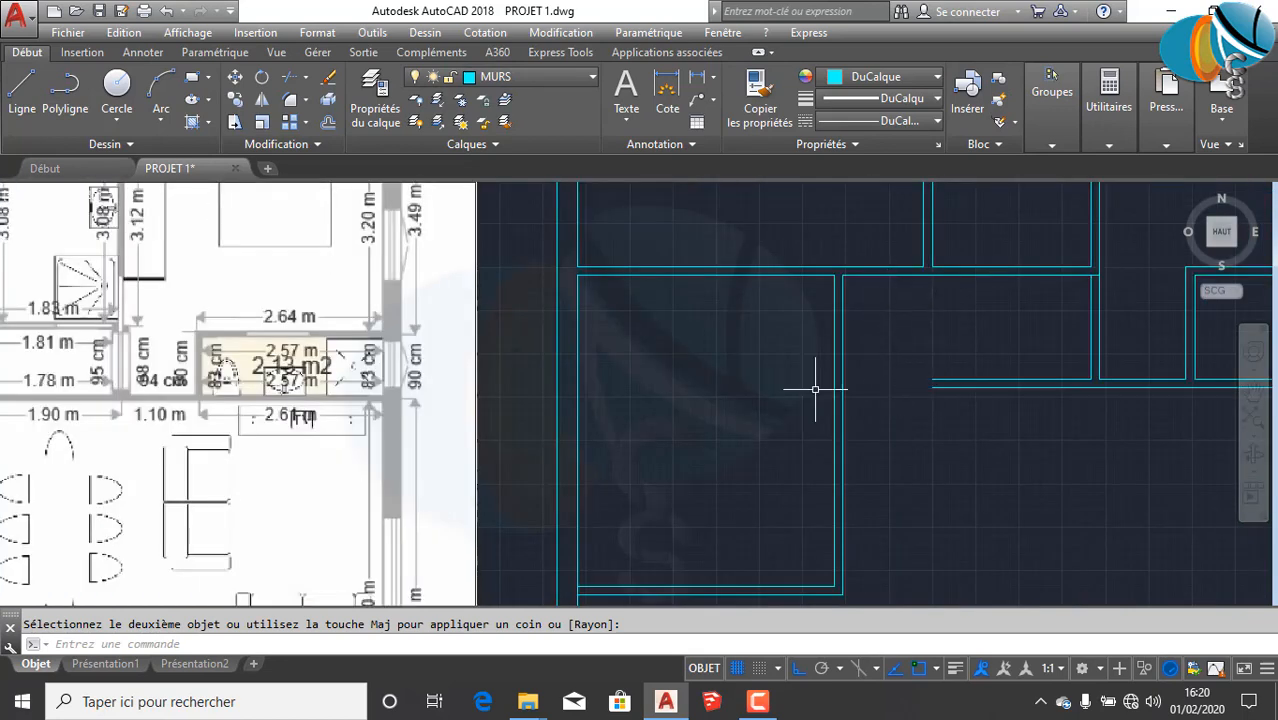
key("Return")
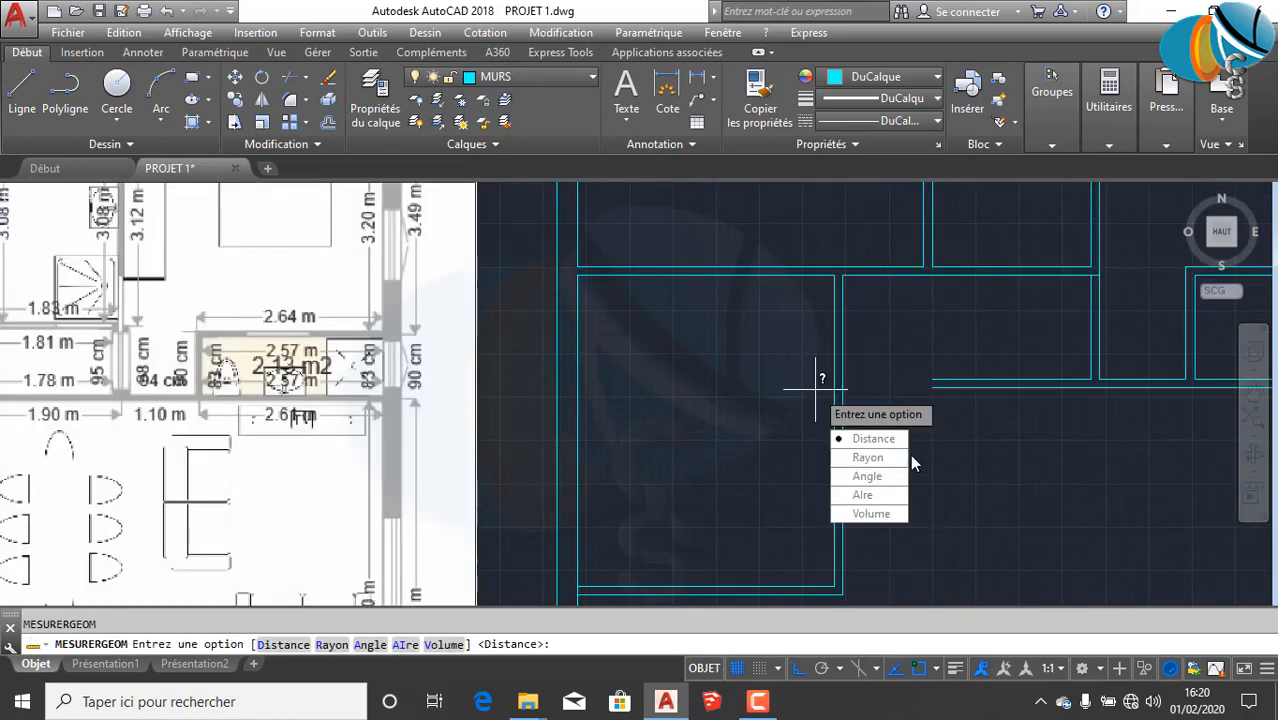
left_click(870, 438)
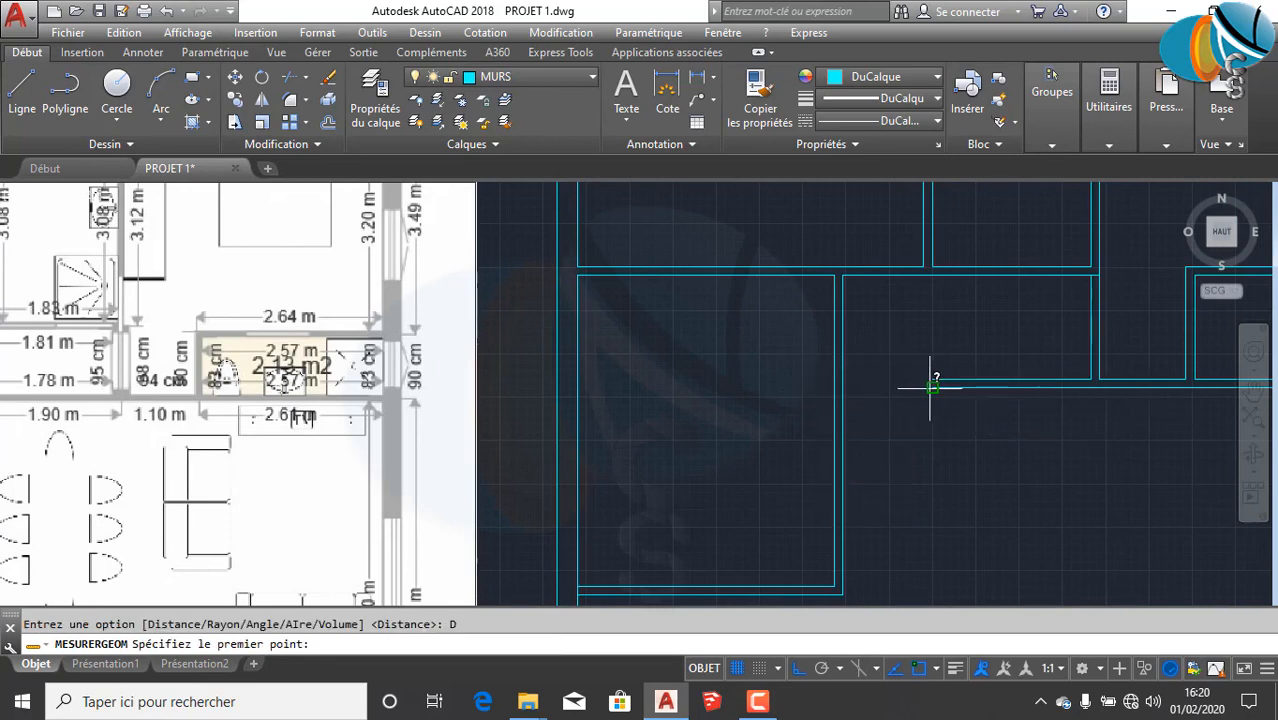
left_click(931, 387)
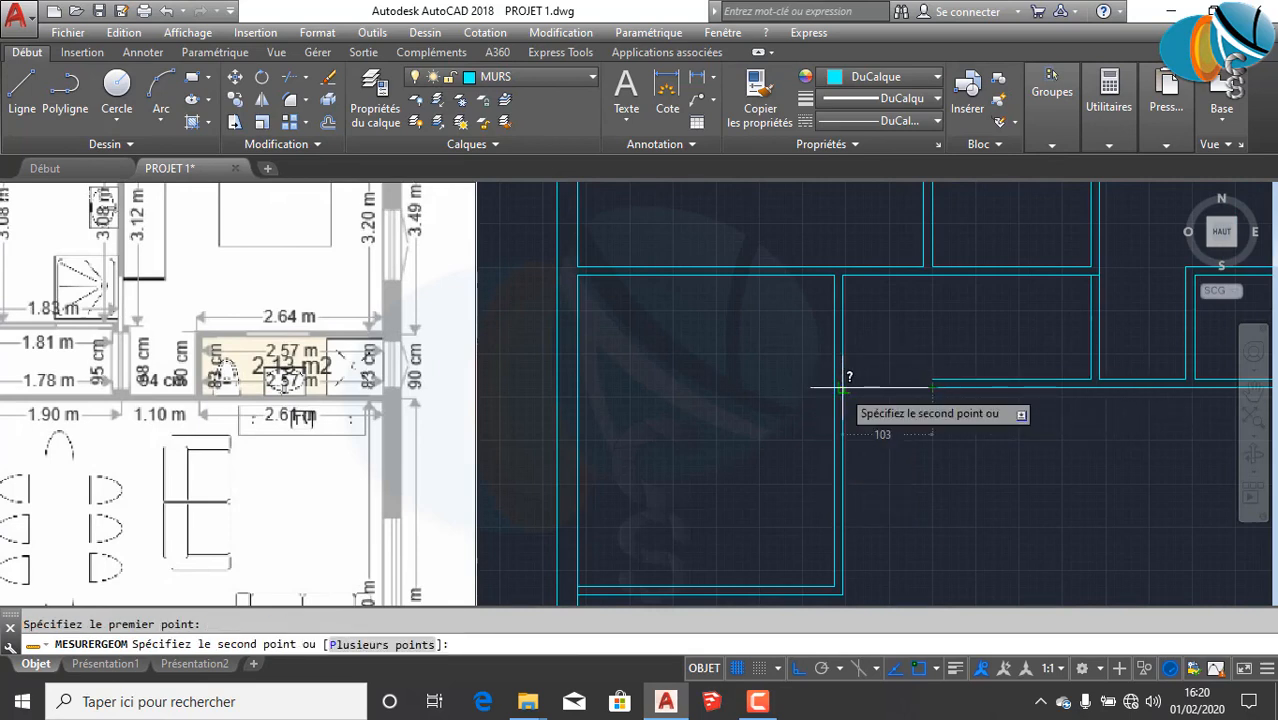
key("Escape")
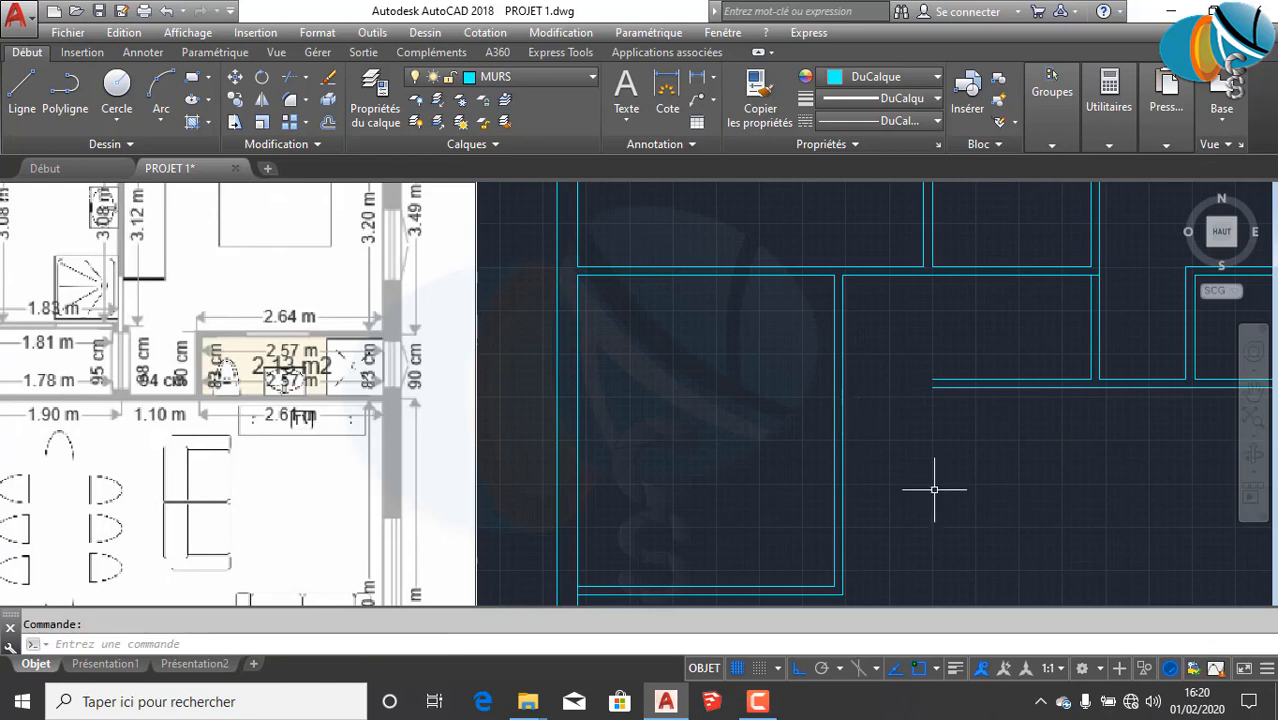
Step: Draw a 110 line rightward from the bedroom partition's outer face, continuing with a vertical line up across both corridor wall lines
type("L")
key("Return")
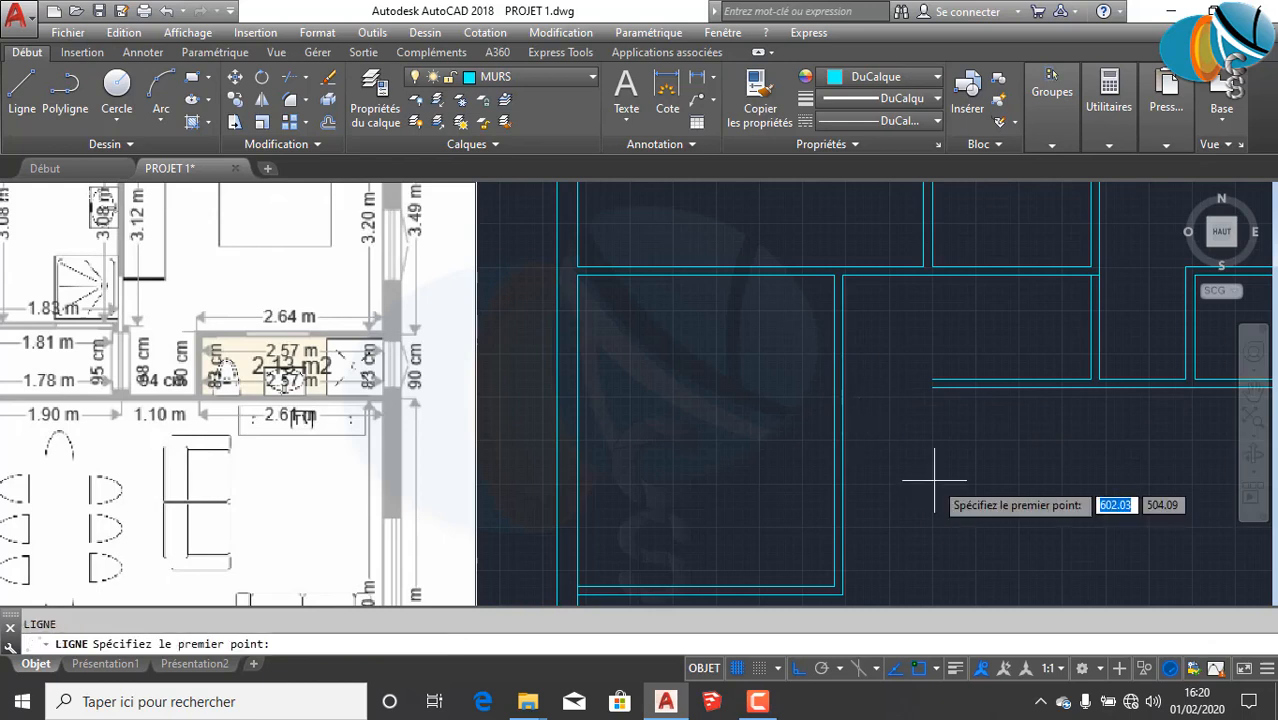
left_click(842, 436)
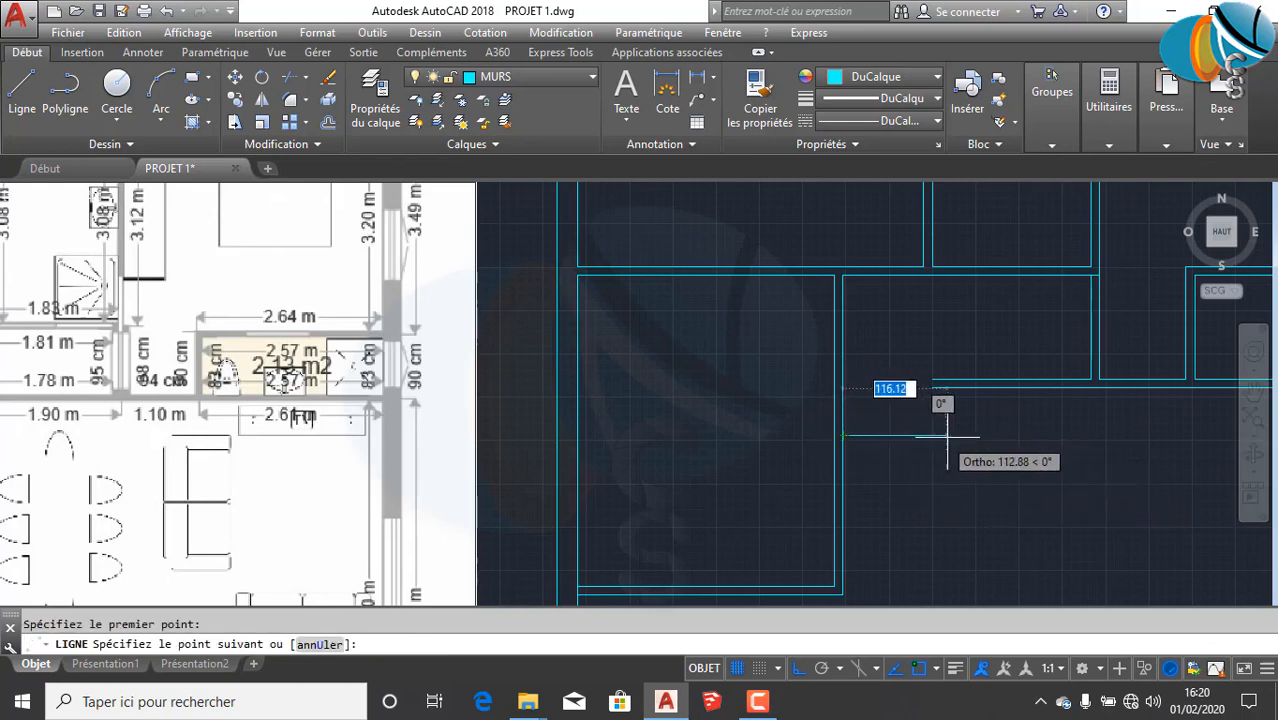
type("11")
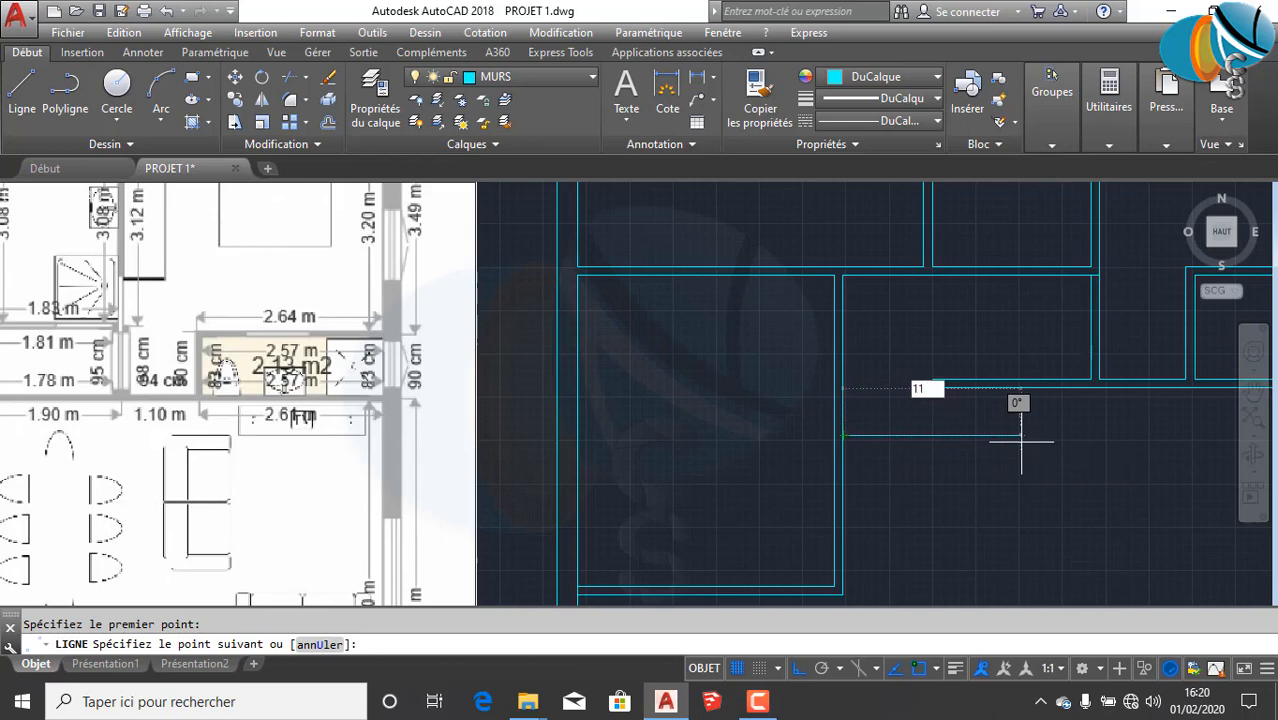
type("0")
key("Return")
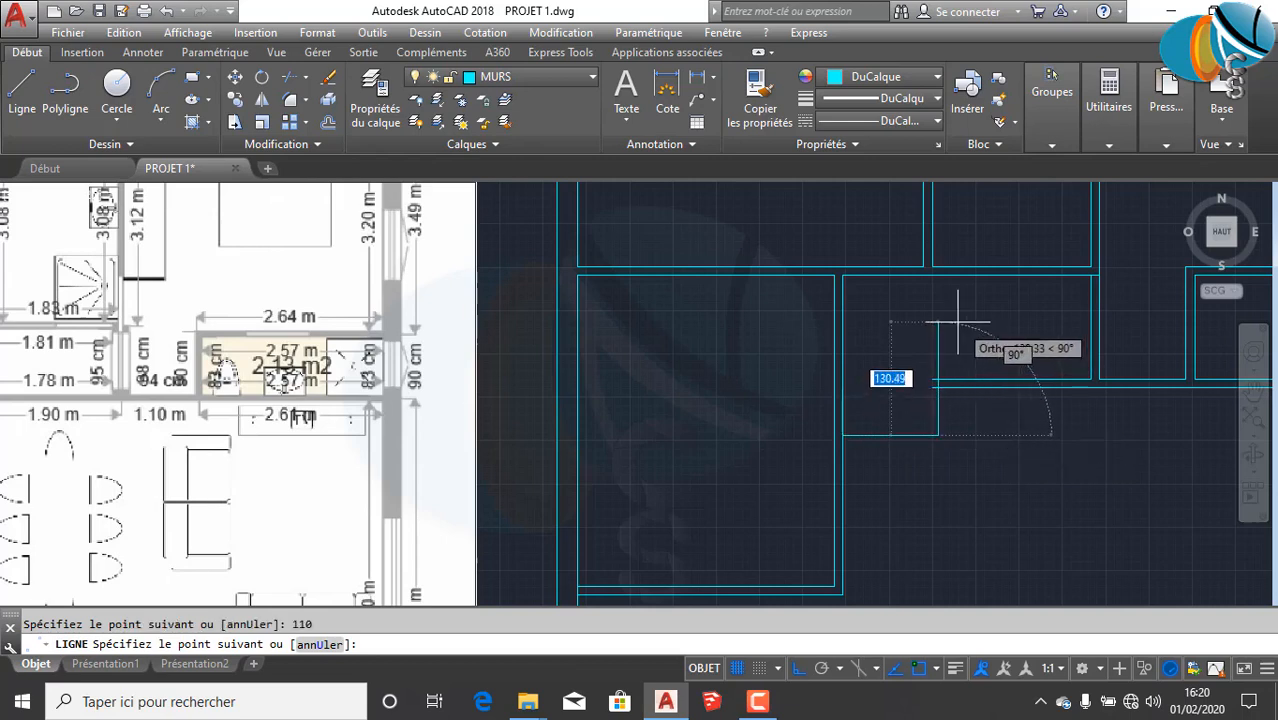
left_click(938, 382)
left_click(949, 321)
key("Return")
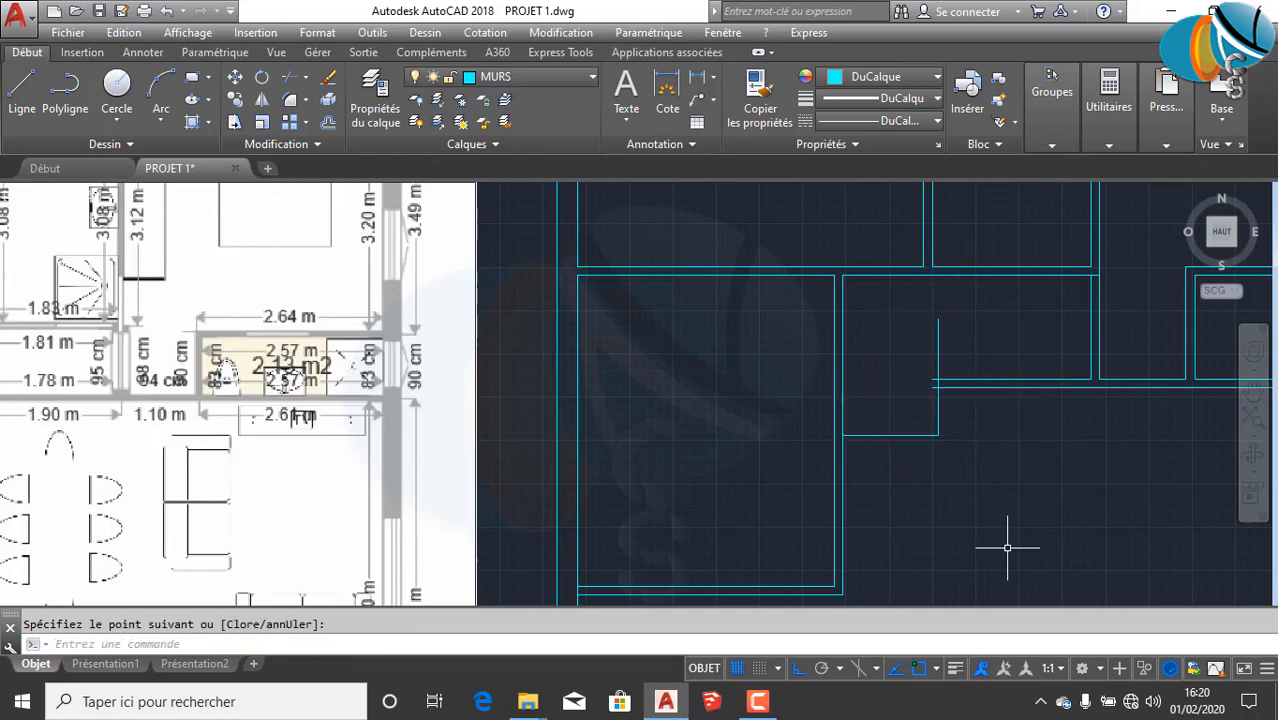
Step: Trim the corridor wall's overhanging ends and the vertical line's excess above and below, leaving a closed wall end
scroll(933, 383, "up", 2)
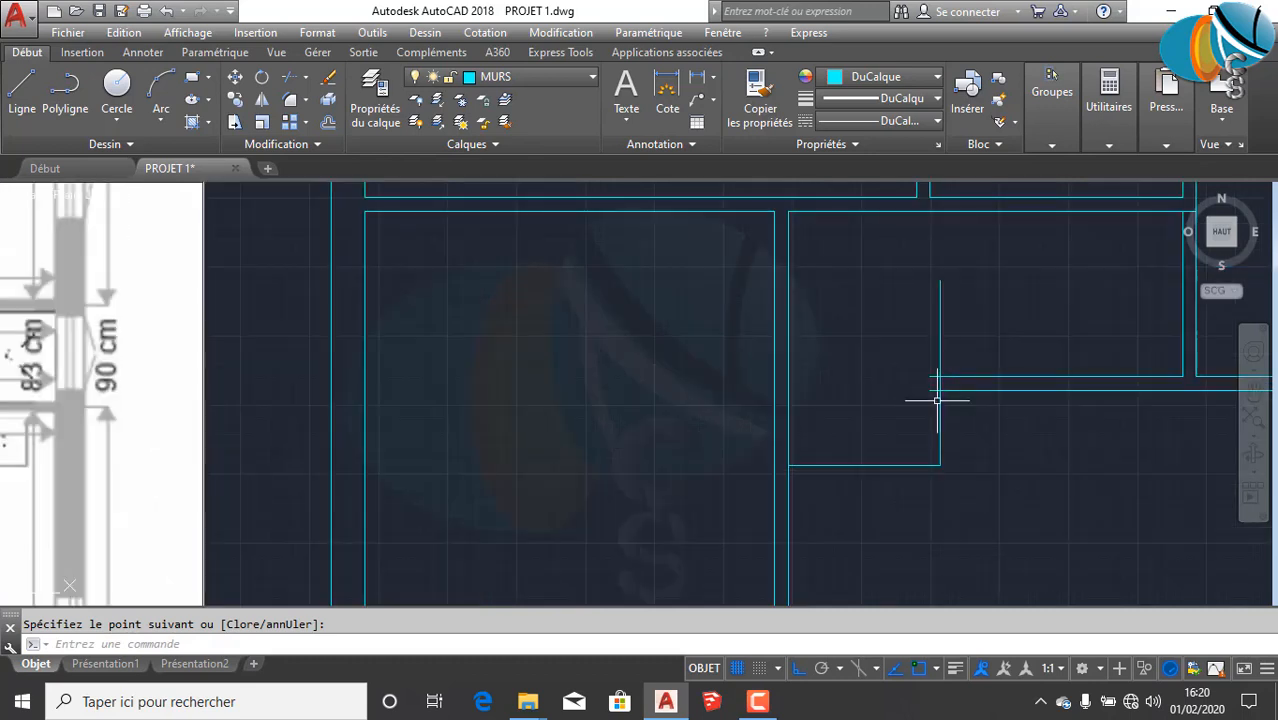
type("A")
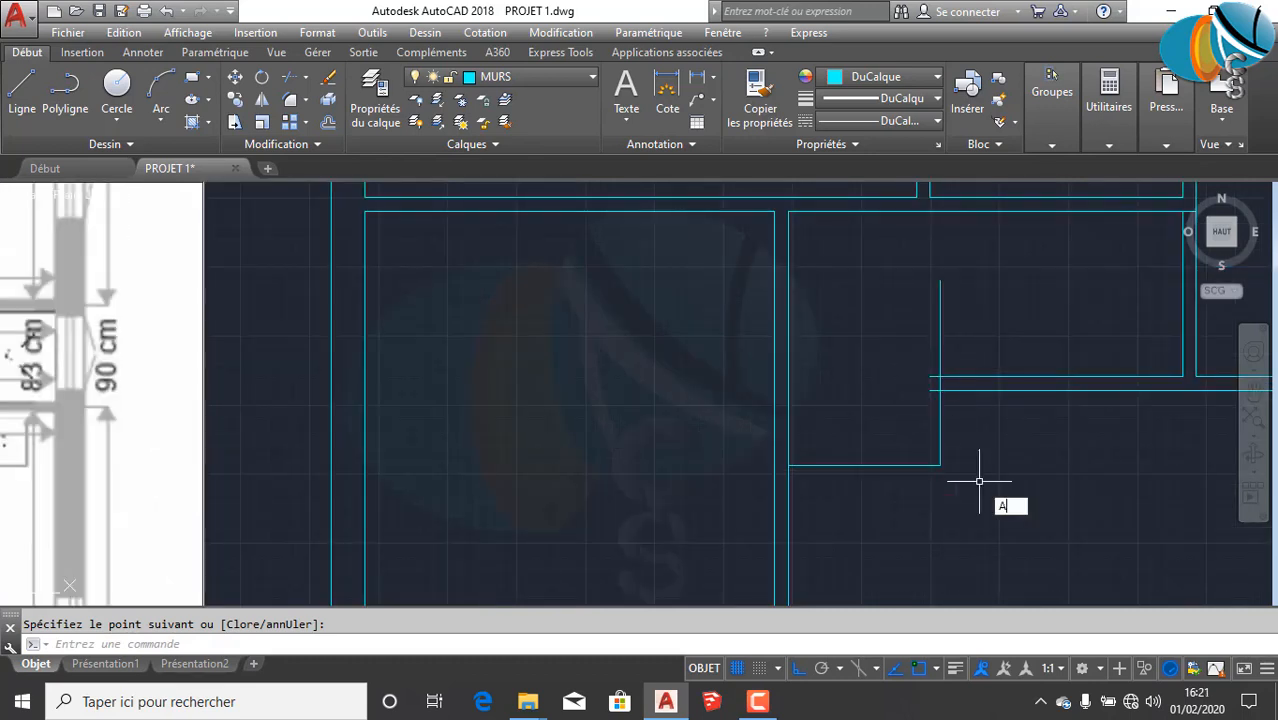
type("J")
key("Return")
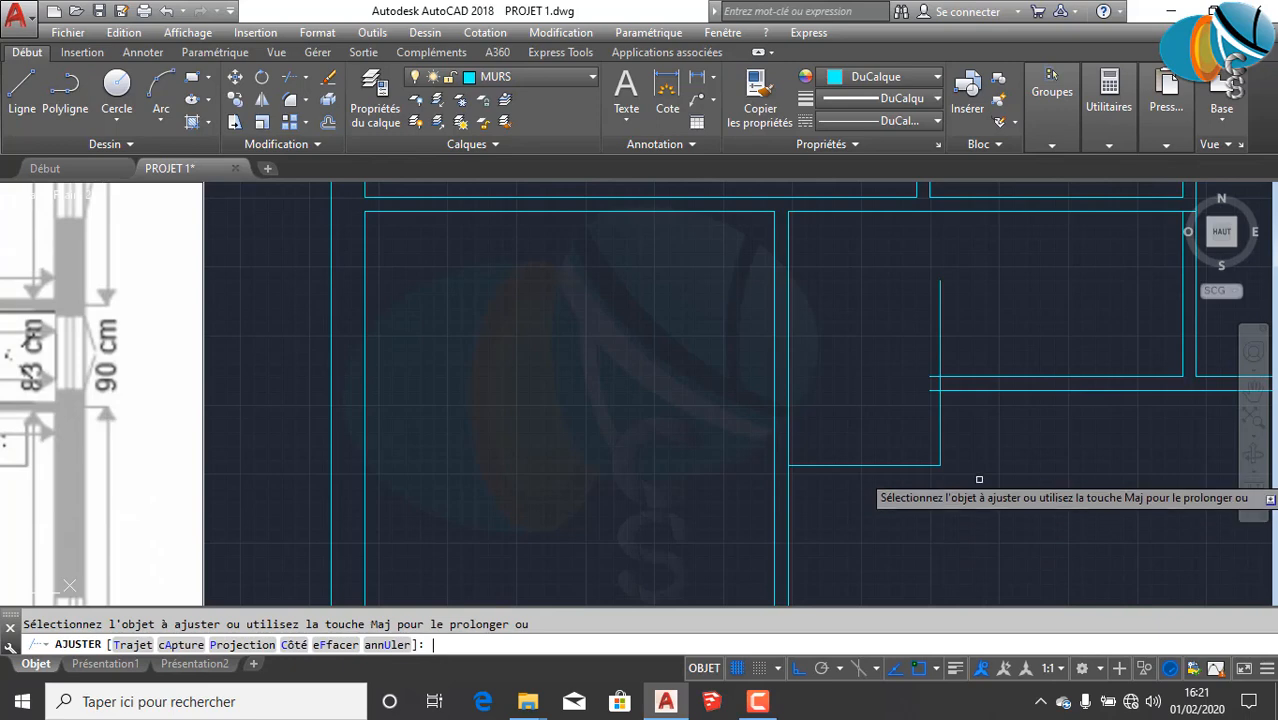
scroll(930, 397, "up", 4)
left_click(940, 400)
left_click(902, 305)
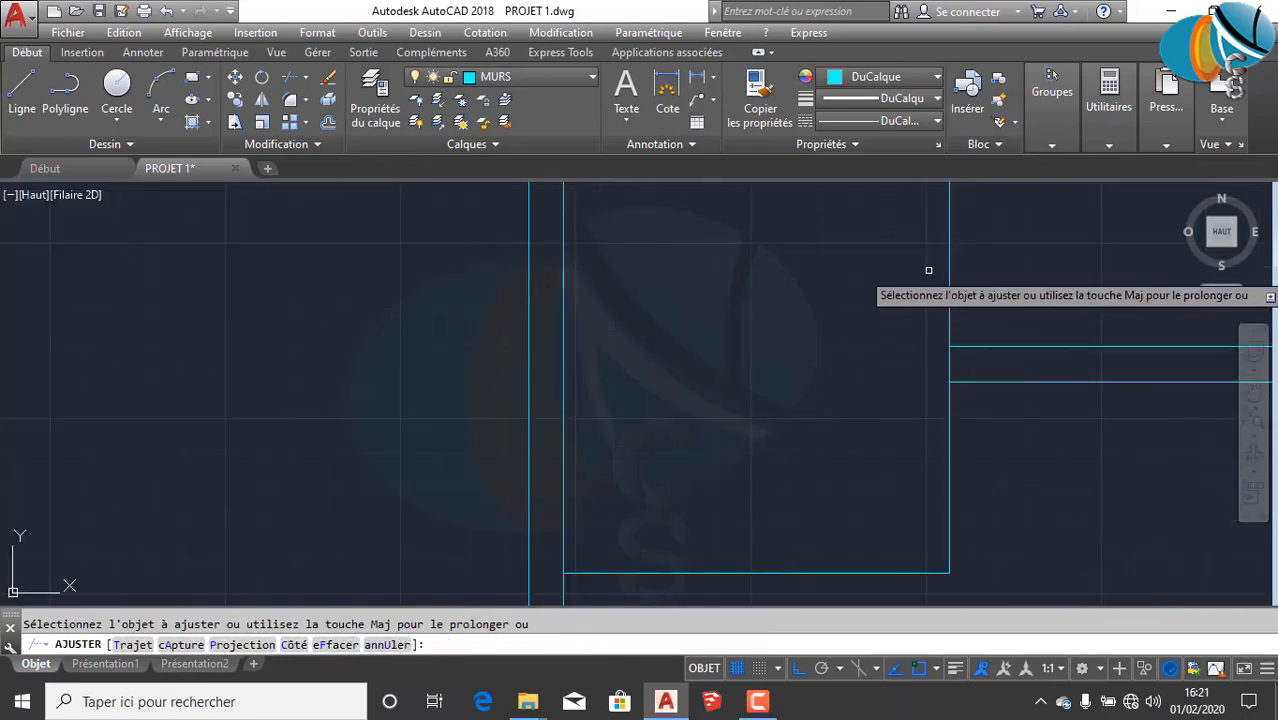
left_click(968, 292)
left_click(947, 248)
left_click(959, 477)
left_click(865, 419)
scroll(1009, 552, "down", 2)
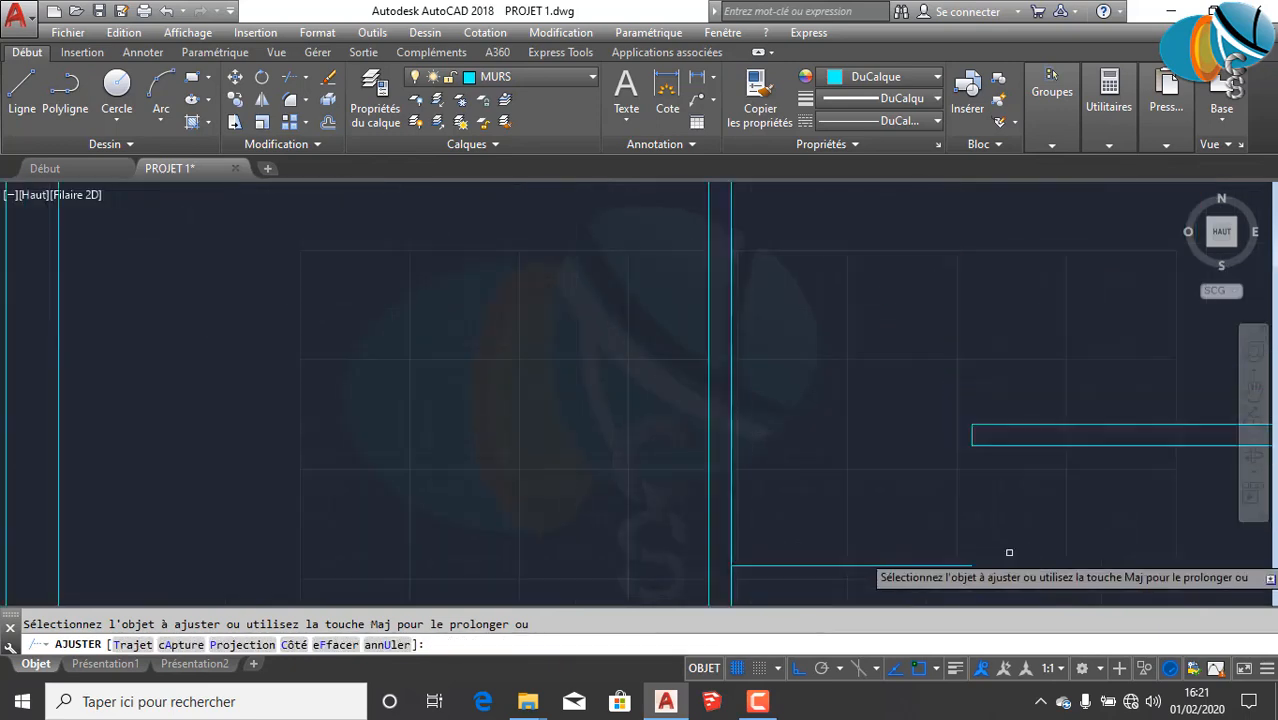
scroll(1009, 552, "down", 2)
middle_click_drag(1009, 552, 914, 403)
key("Escape")
key("Escape")
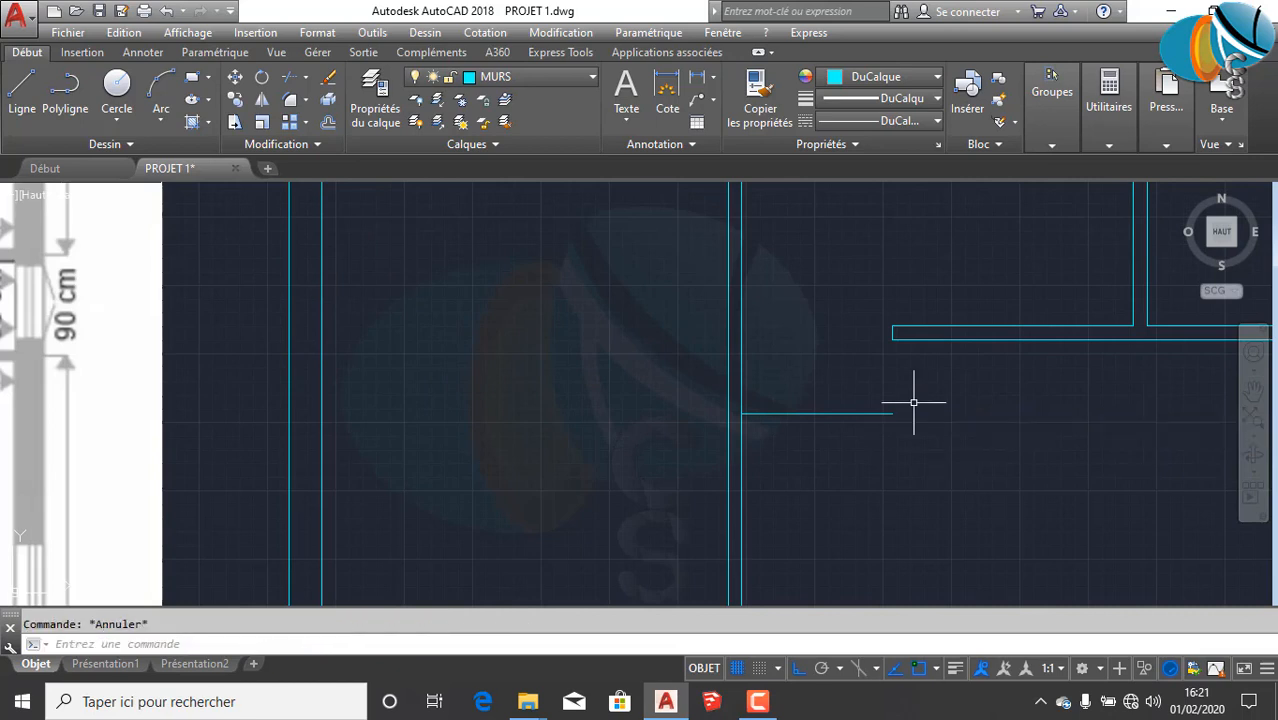
left_click(900, 445)
left_click(856, 407)
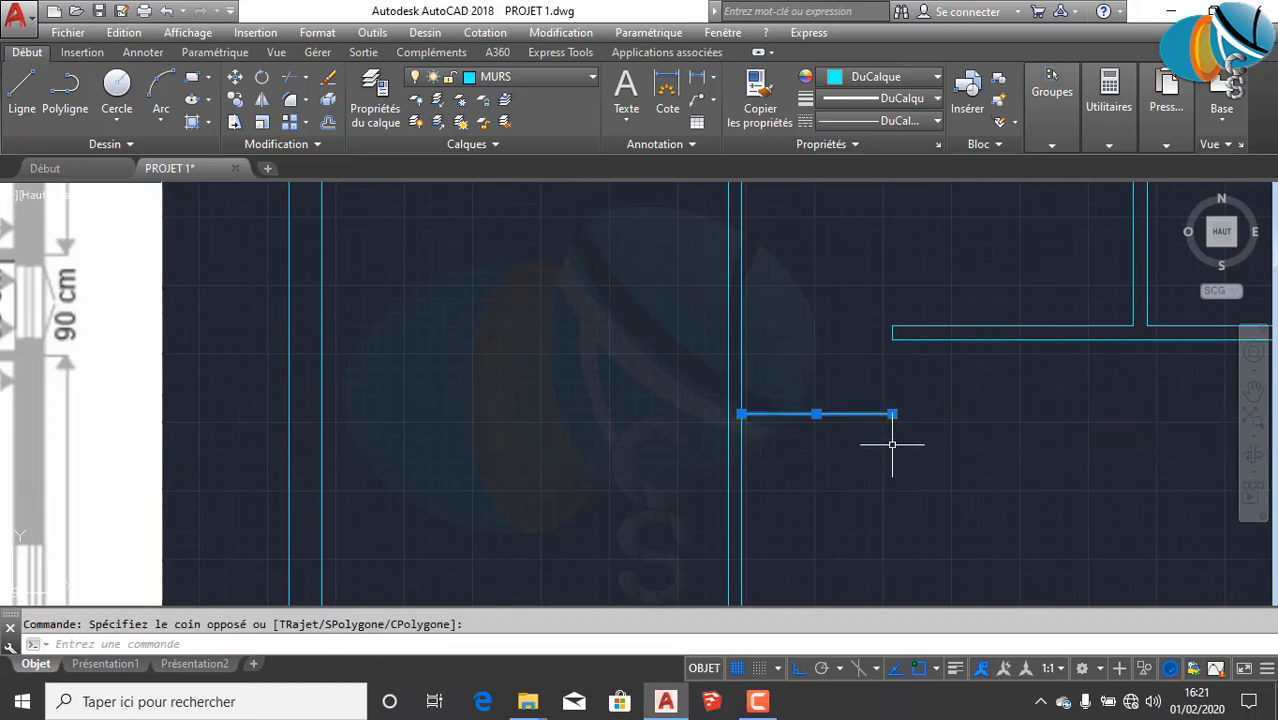
type("E")
key("BackSpace")
type("SUPPRIMER")
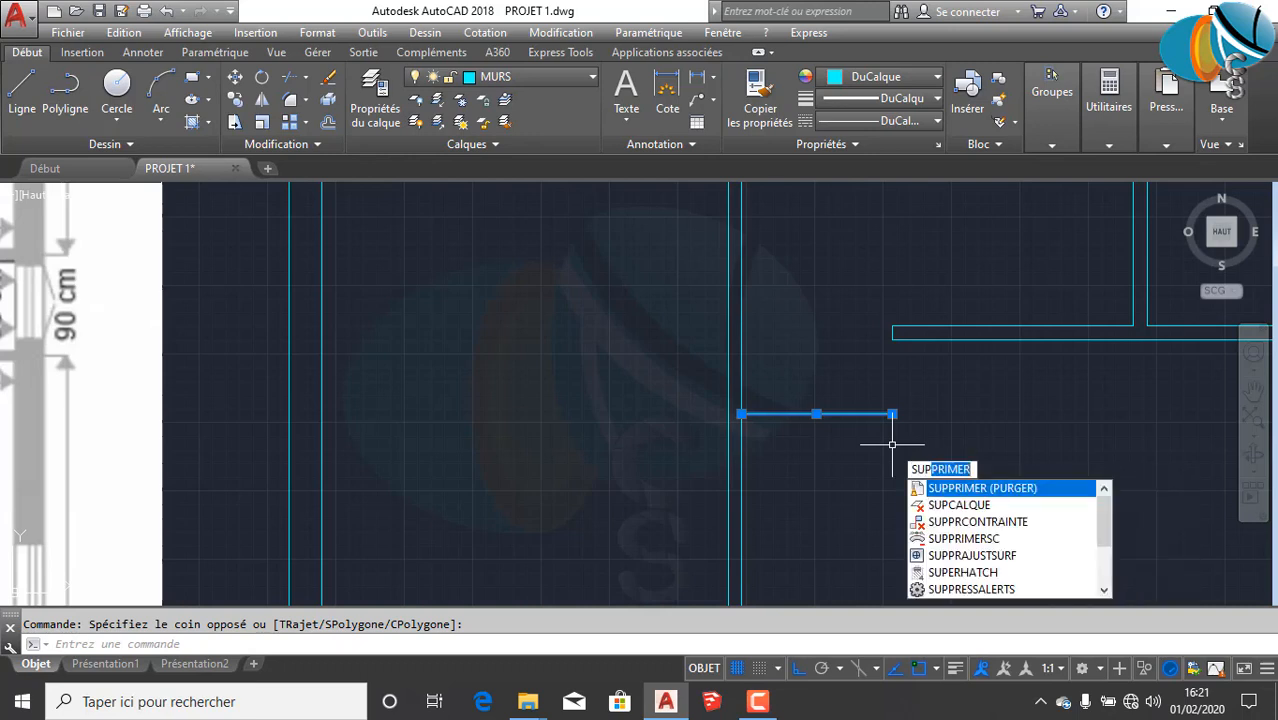
key("Return")
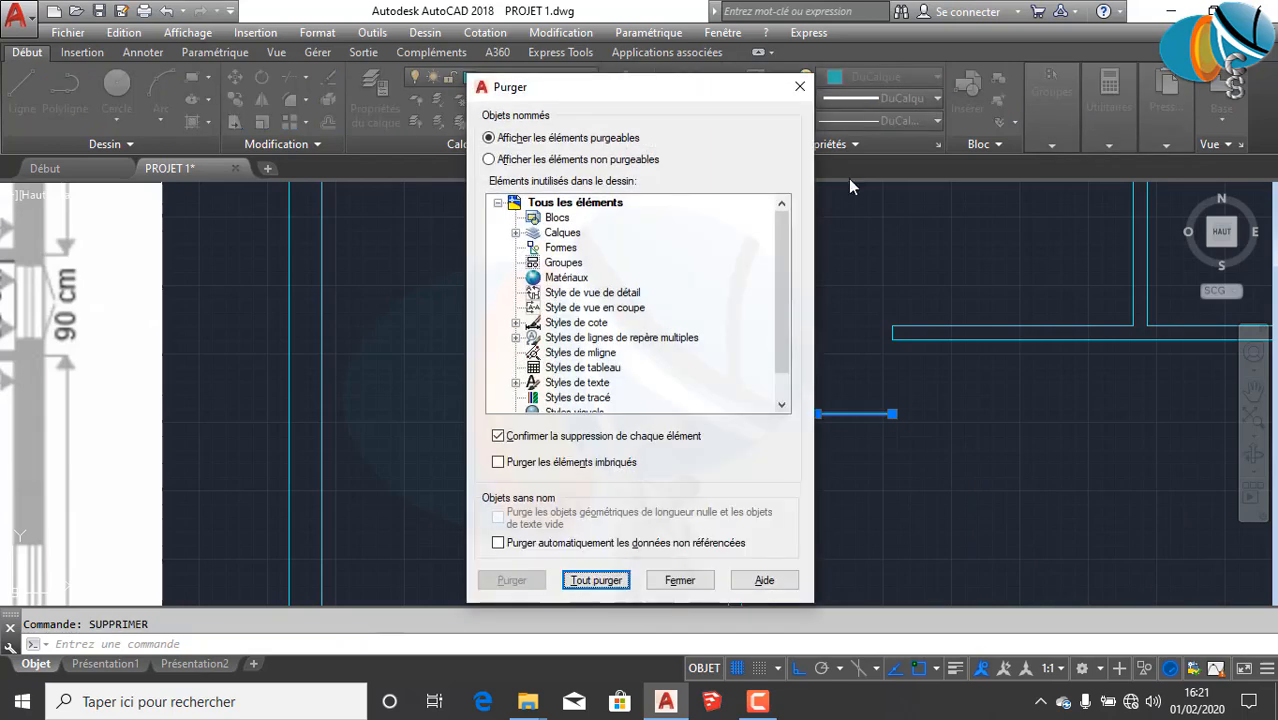
left_click(801, 89)
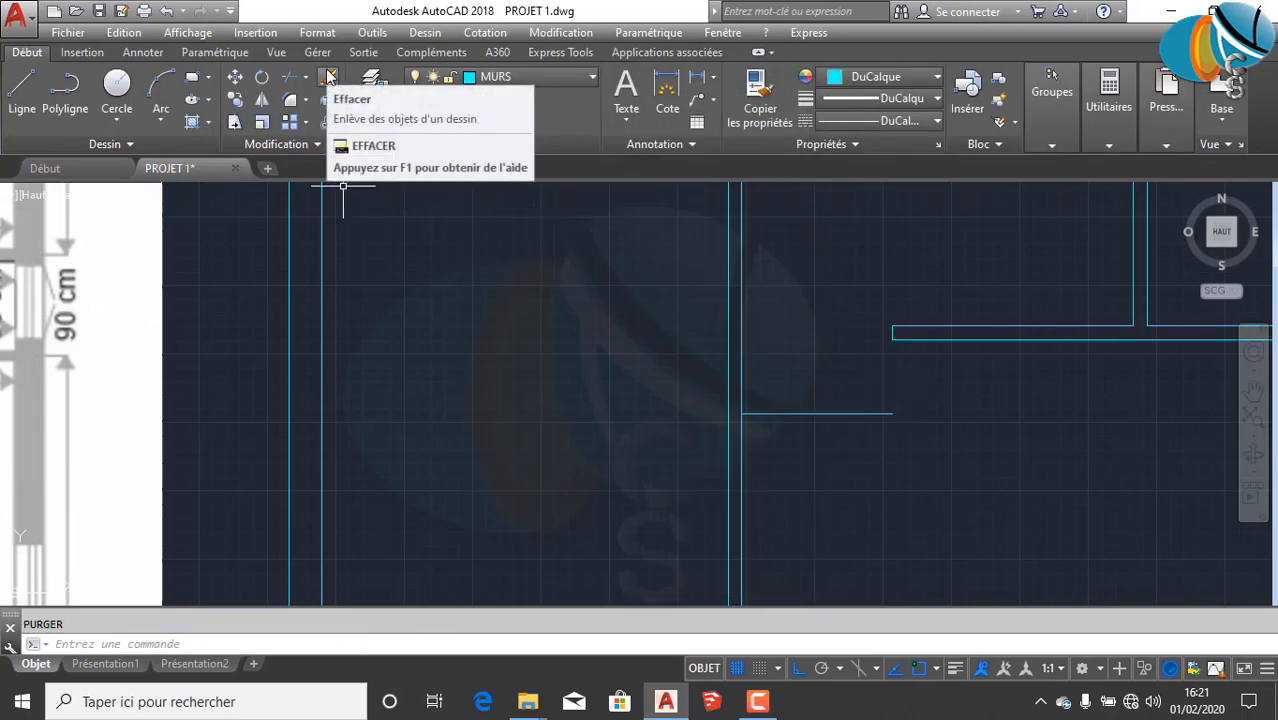
Step: Erase the horizontal 110 helper line beside the bedroom partition, and undo that erasure
type("EFFACER")
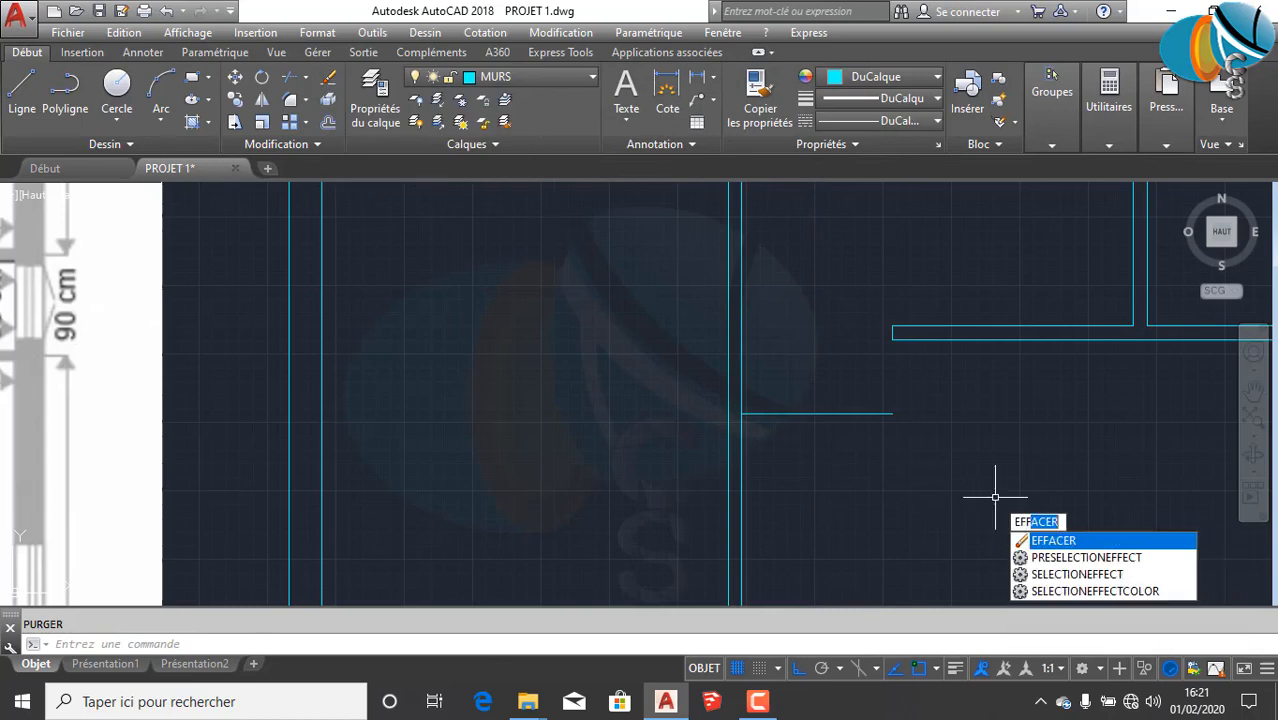
key("Return")
left_click(877, 436)
left_click(845, 404)
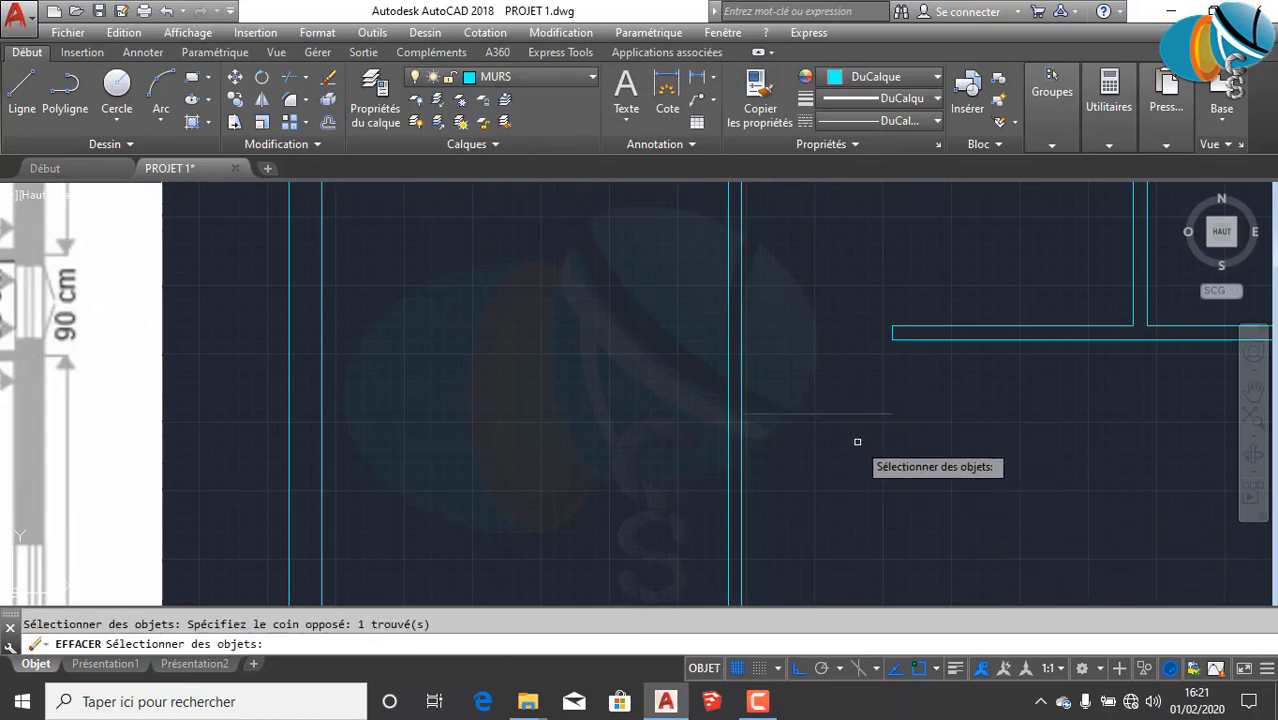
key("Return")
scroll(858, 443, "down", 3)
scroll(870, 437, "up", 3)
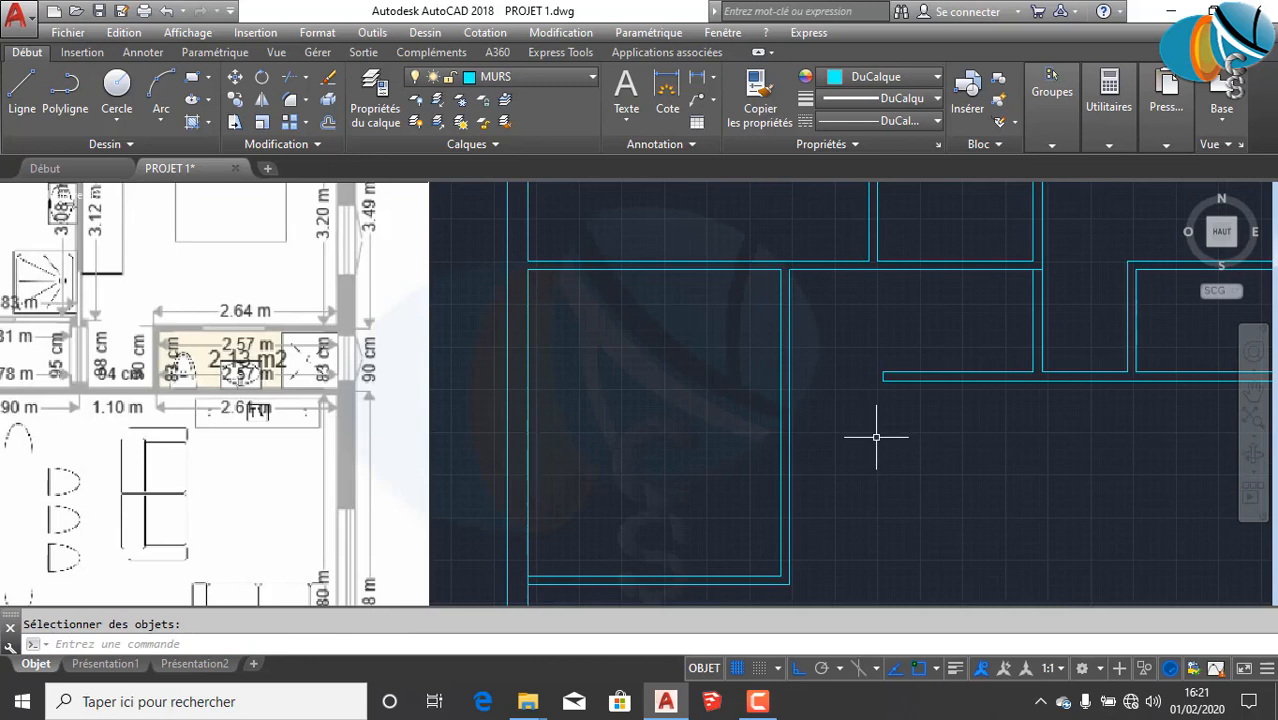
key("ctrl+z")
key("ctrl+z")
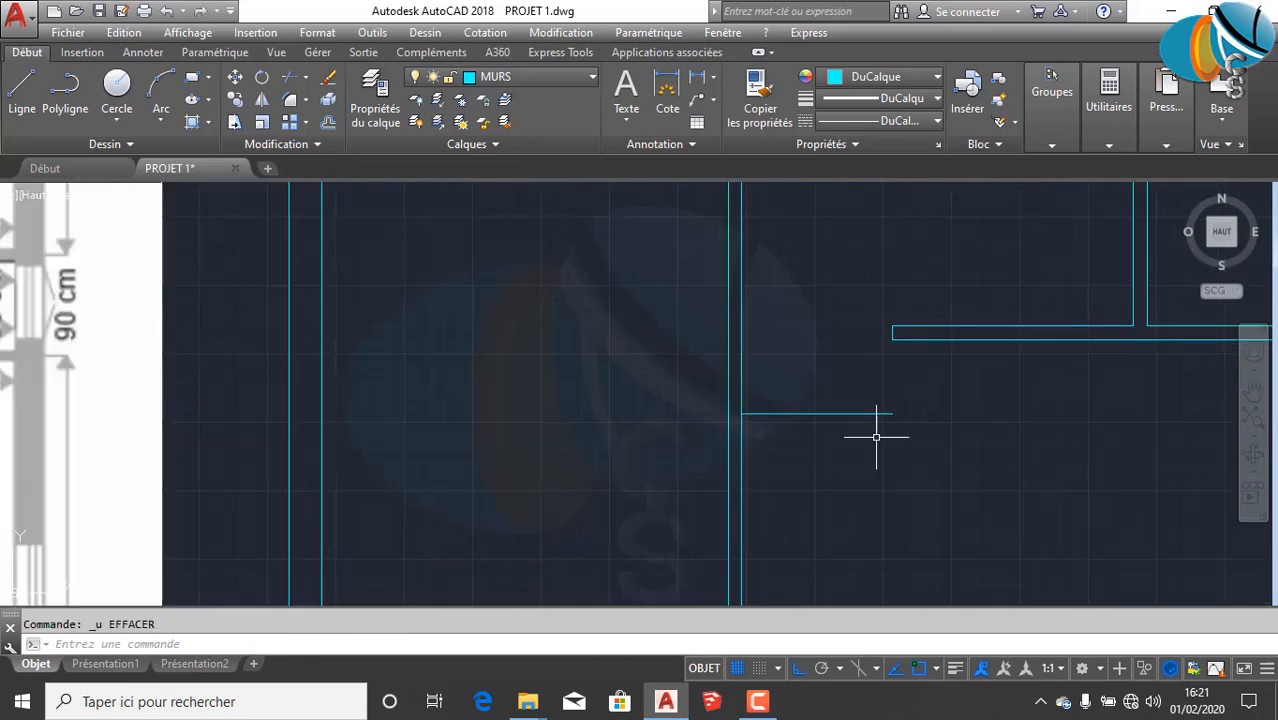
Step: Select the horizontal 110 helper line beside the bedroom partition and delete it
left_click(919, 442)
left_click(845, 414)
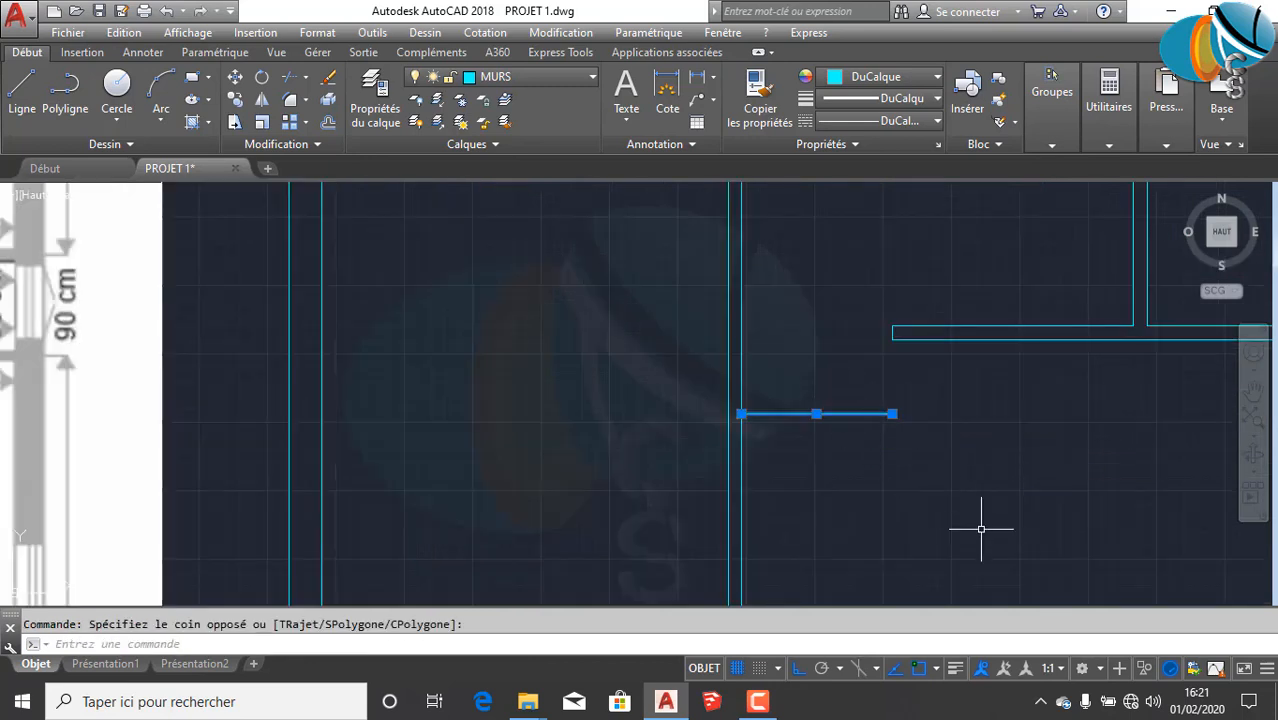
key("Return")
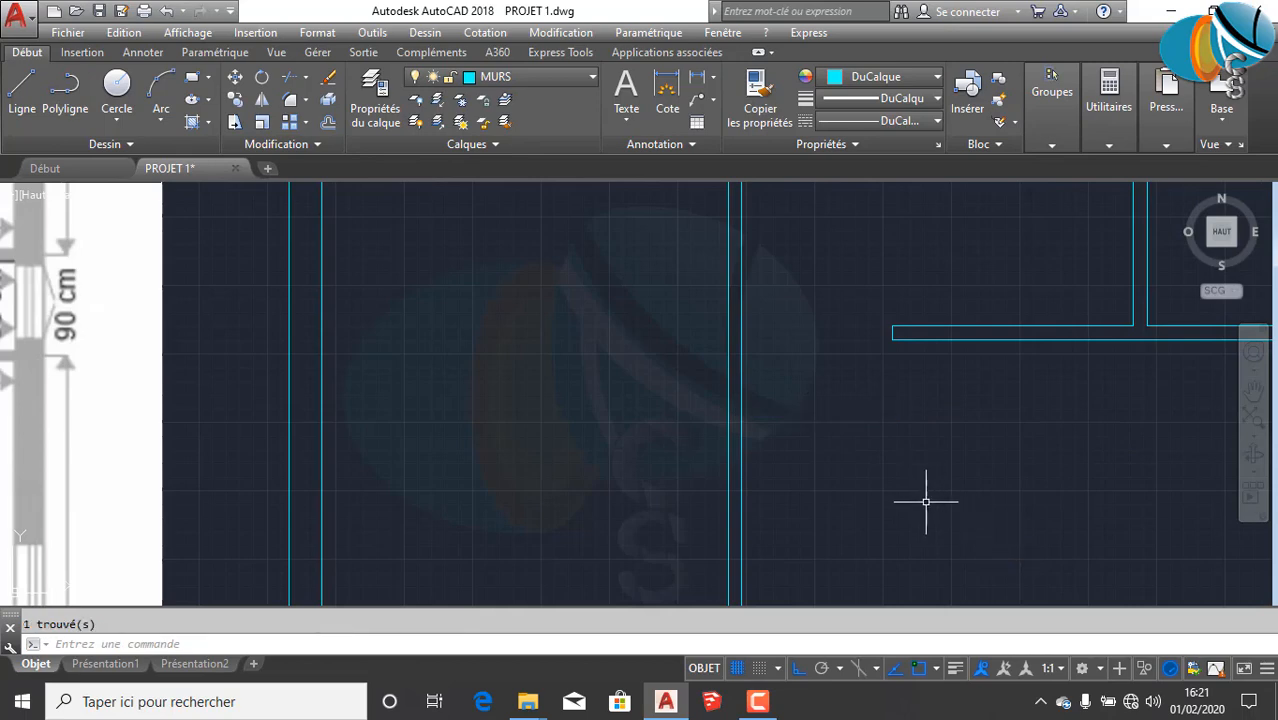
Step: Delete the short horizontal segment crossing the right exterior wall at the corridor wall's lower line
scroll(900, 450, "down", 5)
scroll(807, 379, "up", 5)
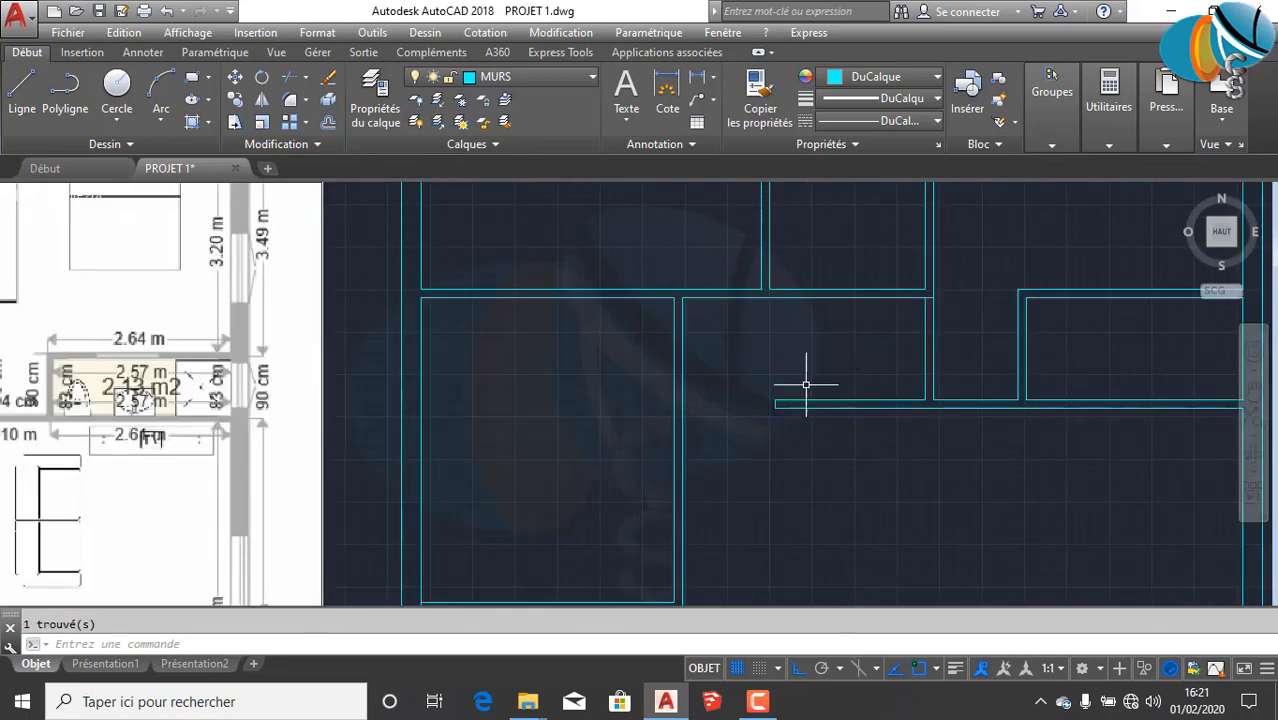
scroll(840, 404, "down", 2)
scroll(900, 340, "up", 4)
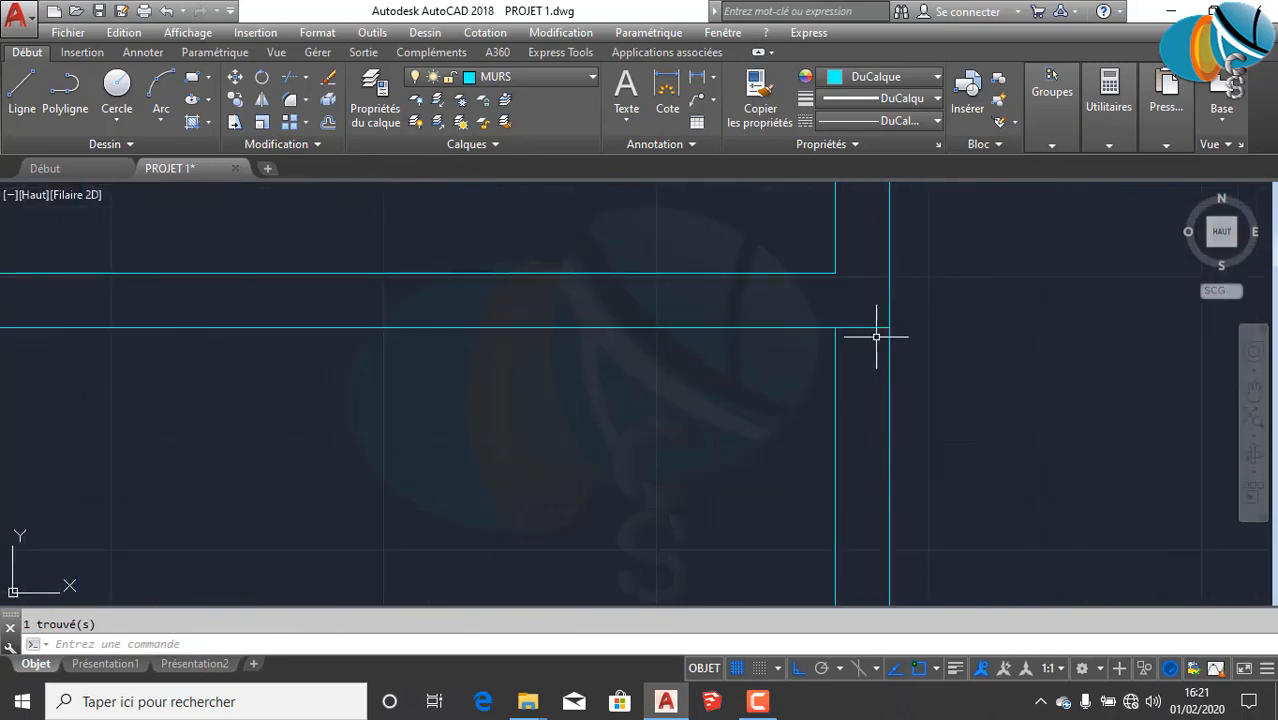
left_click(868, 327)
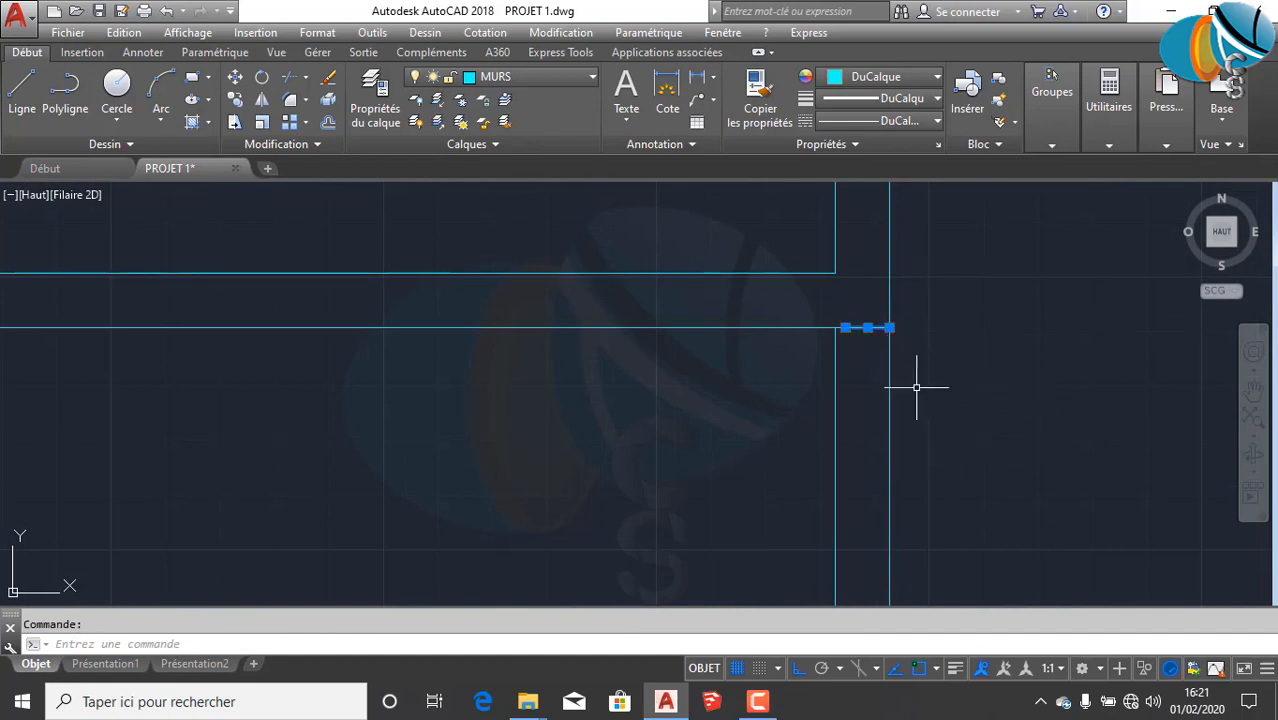
key("Delete")
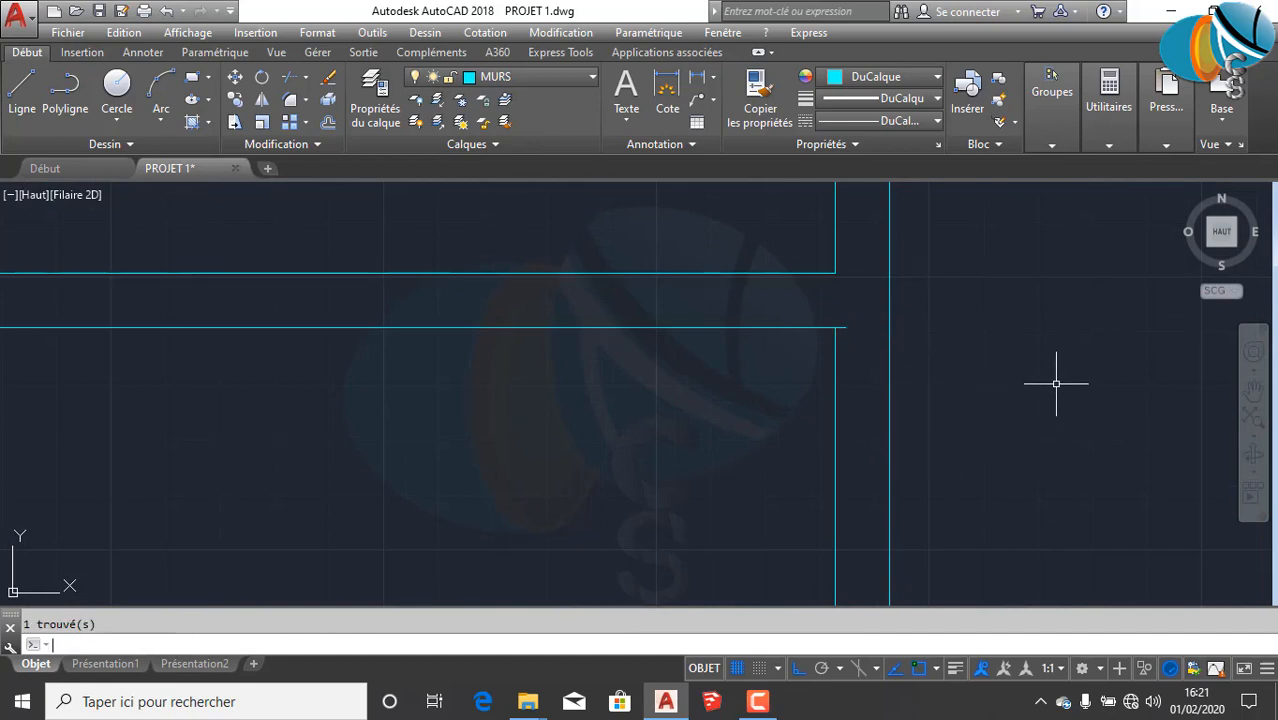
Step: Trim the corridor wall's lower line where it overshoots the inner face of the right exterior wall
scroll(824, 311, "up", 4)
left_click(877, 350)
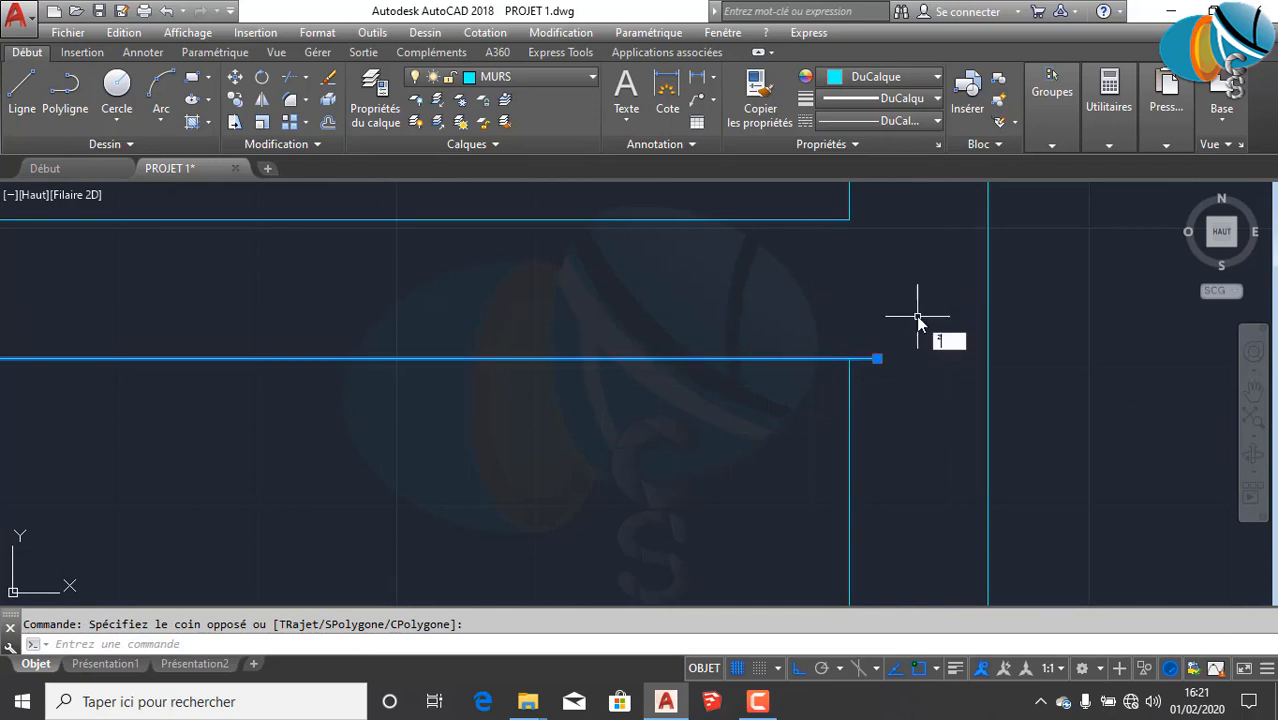
key("Escape")
type("AJ")
key("Return")
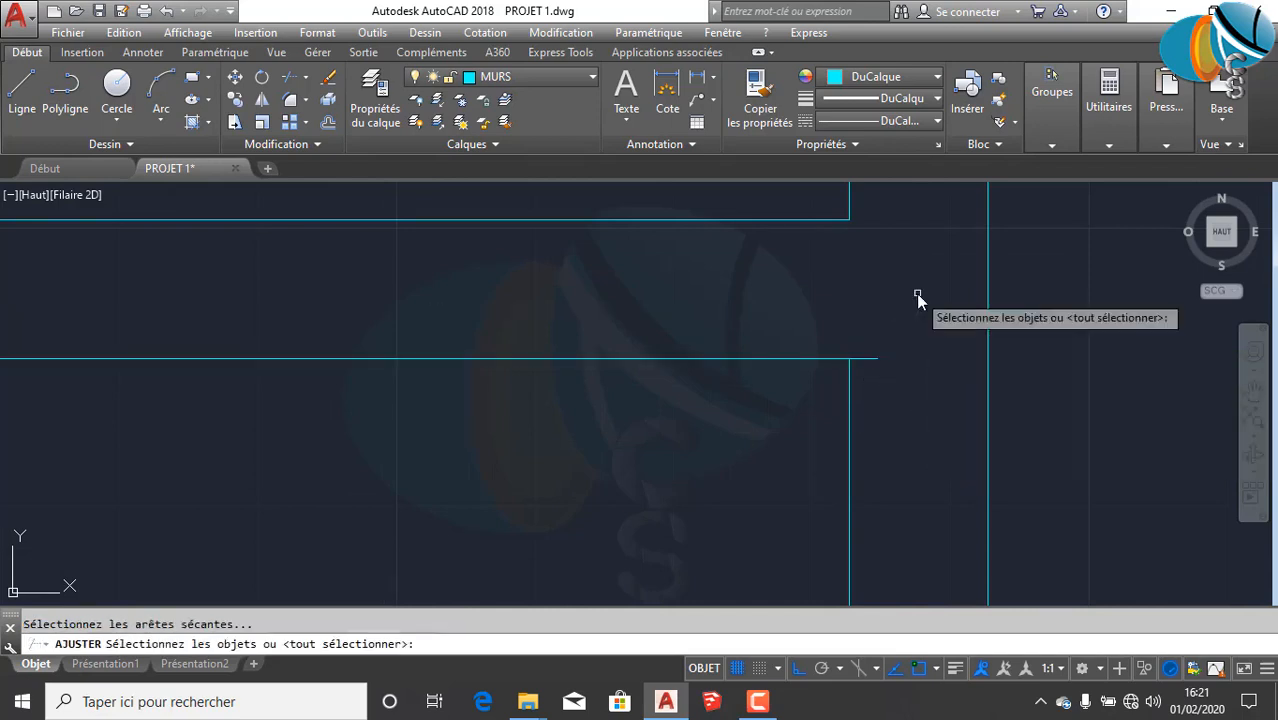
key("Return")
left_click(893, 338)
left_click(860, 445)
scroll(860, 445, "down", 6)
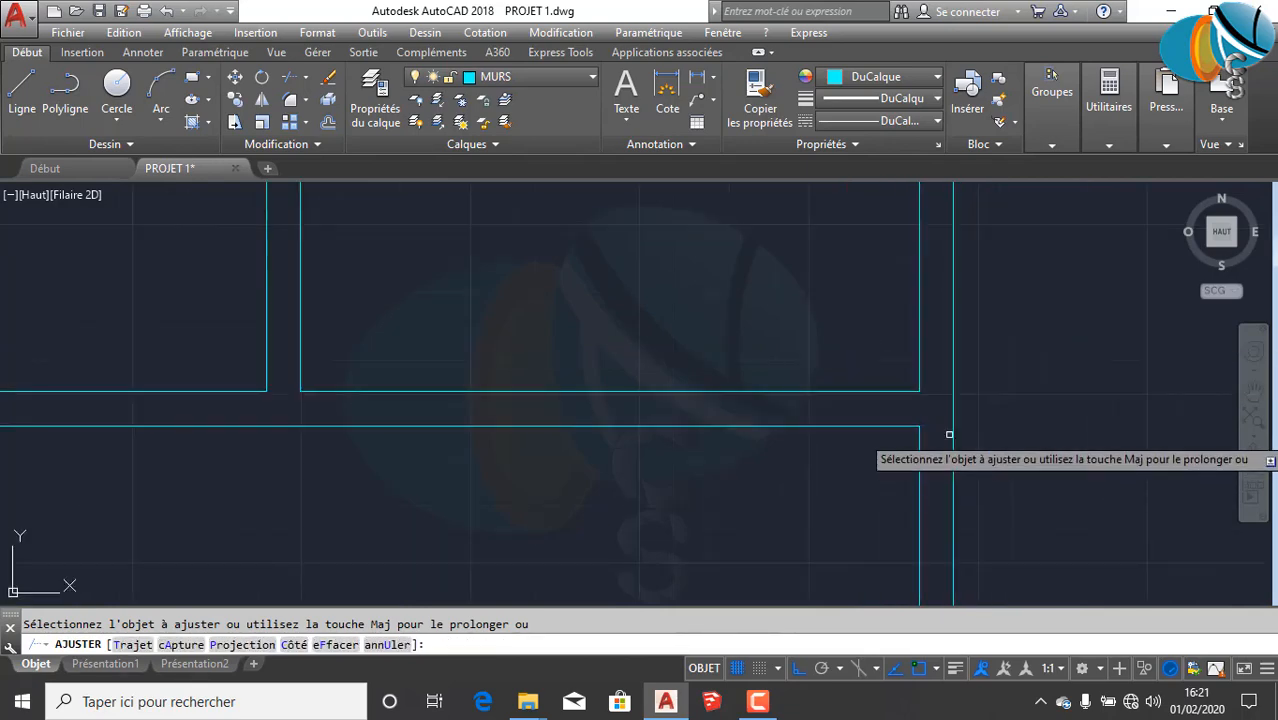
Step: Trim both lines of the long lower horizontal partition where they extend across the right exterior wall
key("Escape")
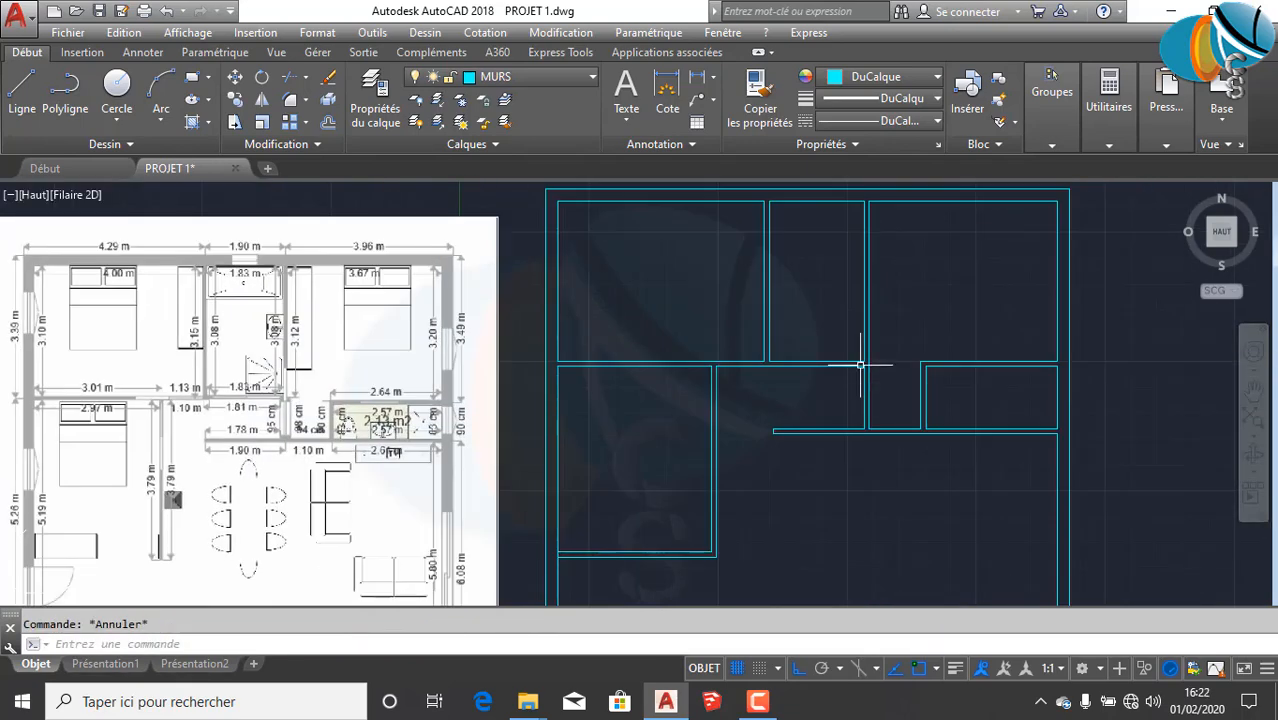
scroll(845, 360, "down", 4)
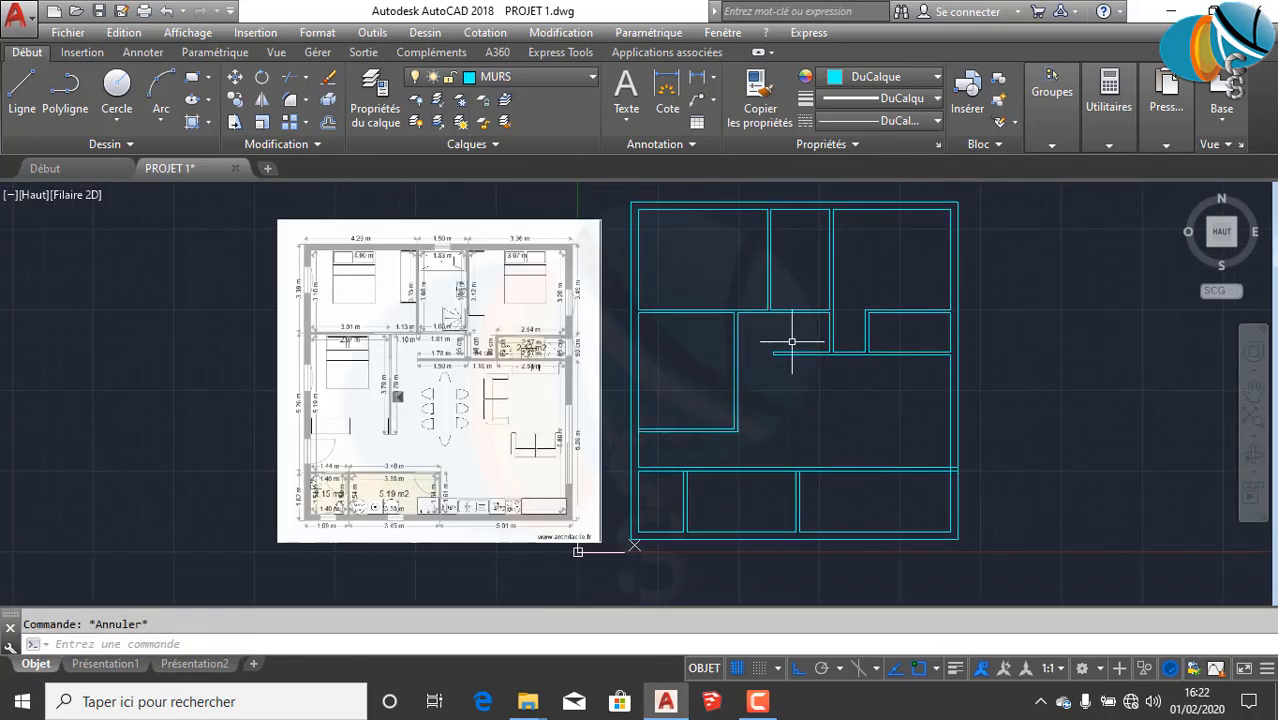
scroll(900, 475, "up", 8)
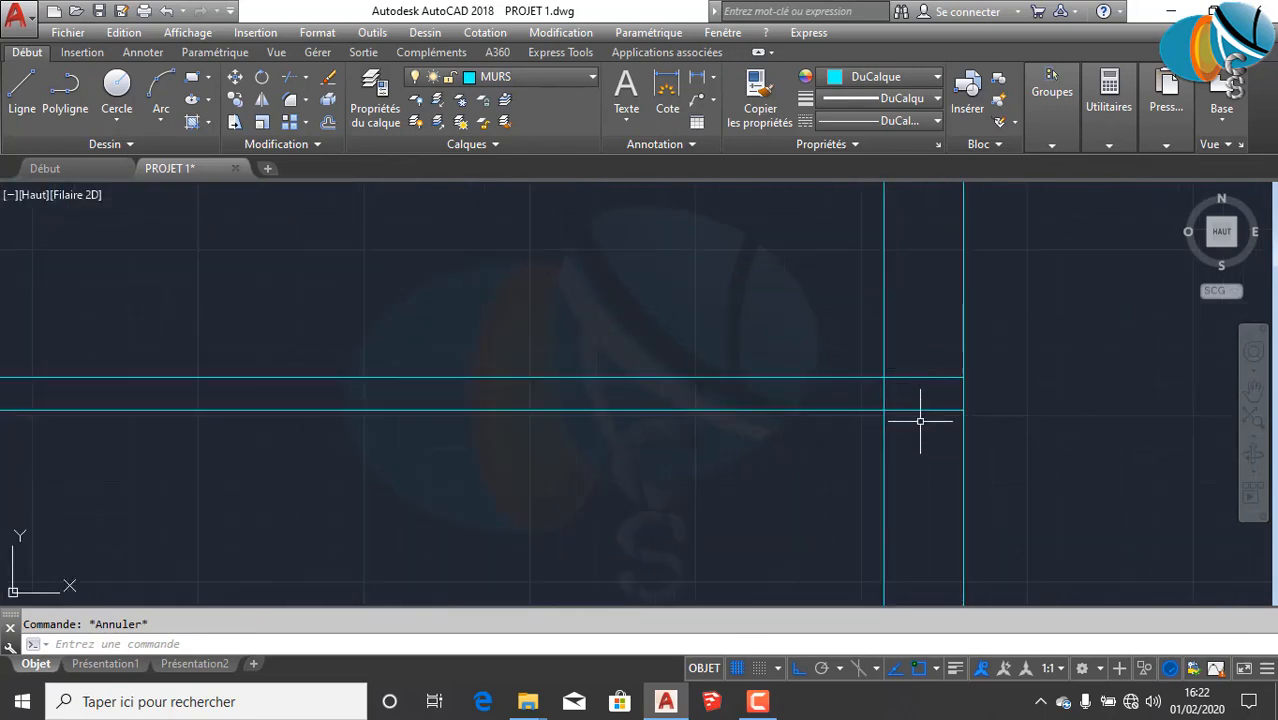
type("aj")
key("Return")
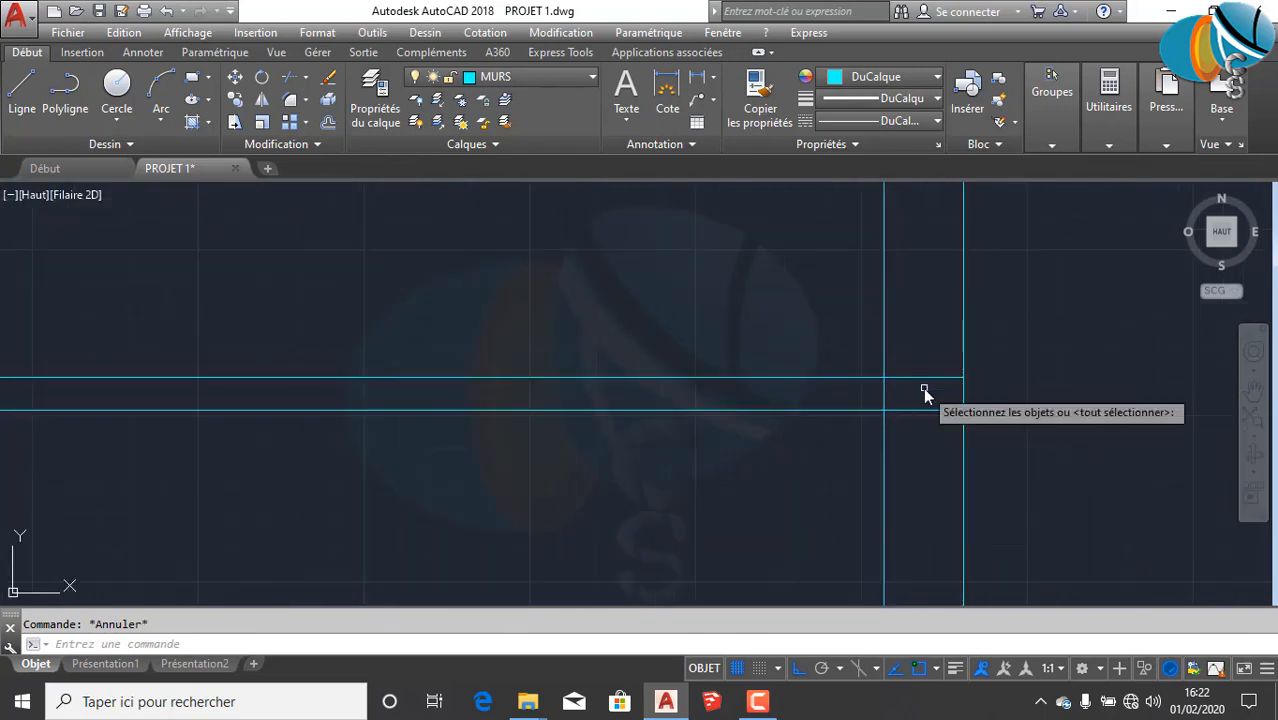
key("Return")
left_click(927, 465)
left_click(927, 354)
Step: Trim the right exterior wall's inner face line between the two lines of the adjoining horizontal partition
left_click(900, 396)
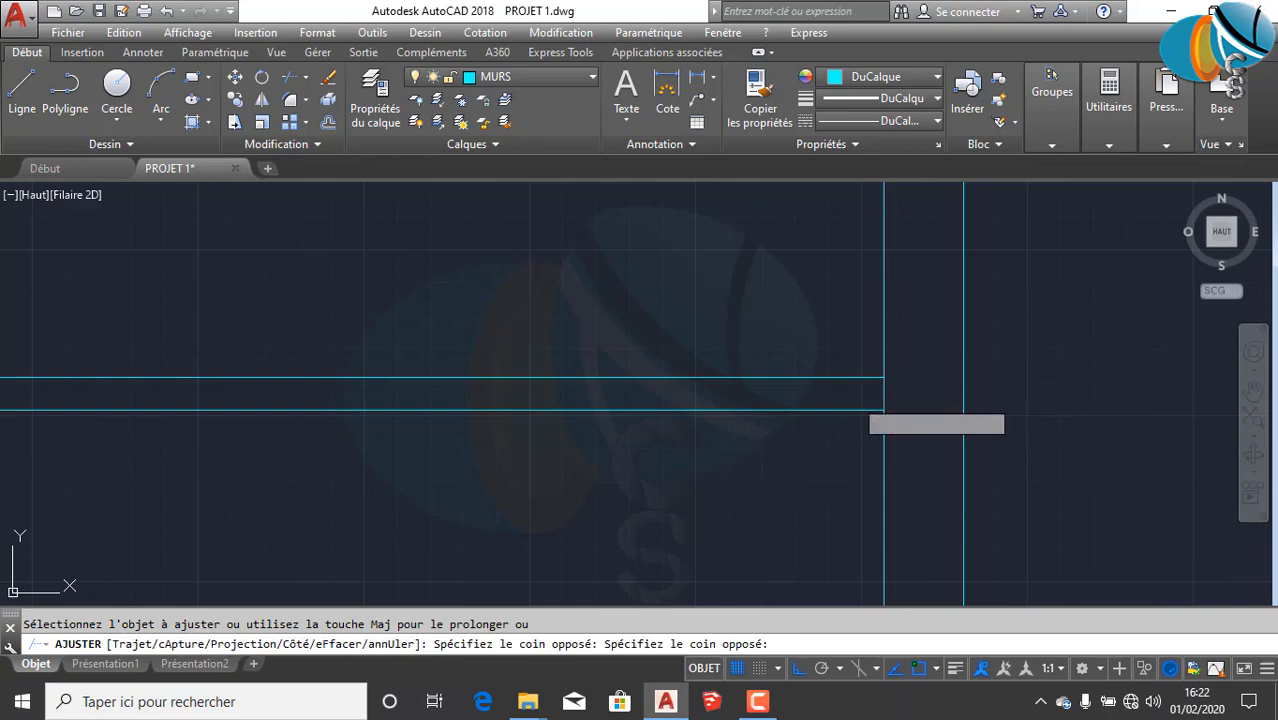
left_click(857, 391)
scroll(985, 381, "down", 5)
scroll(957, 388, "up", 8)
left_click(1018, 350)
left_click(1047, 346)
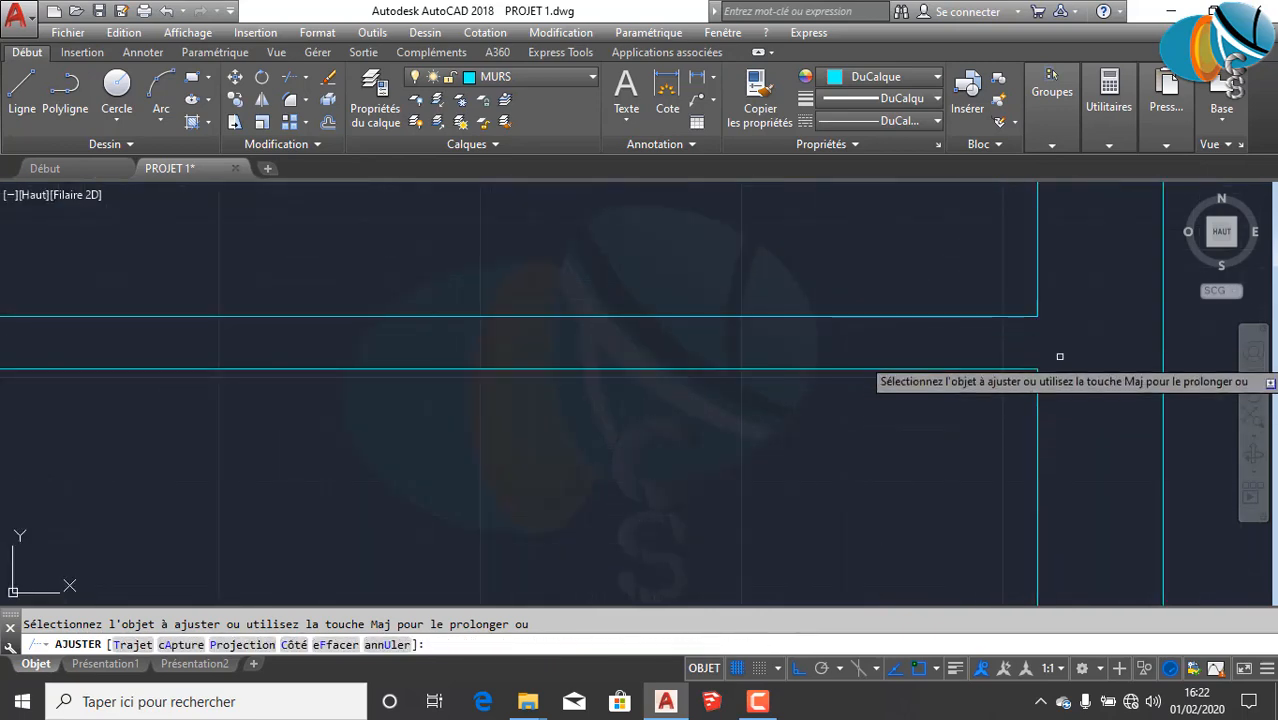
Step: Trim the leftover segments closing the junctions between the long lower partition and the walls that meet it
scroll(1062, 388, "down", 13)
scroll(1071, 393, "up", 10)
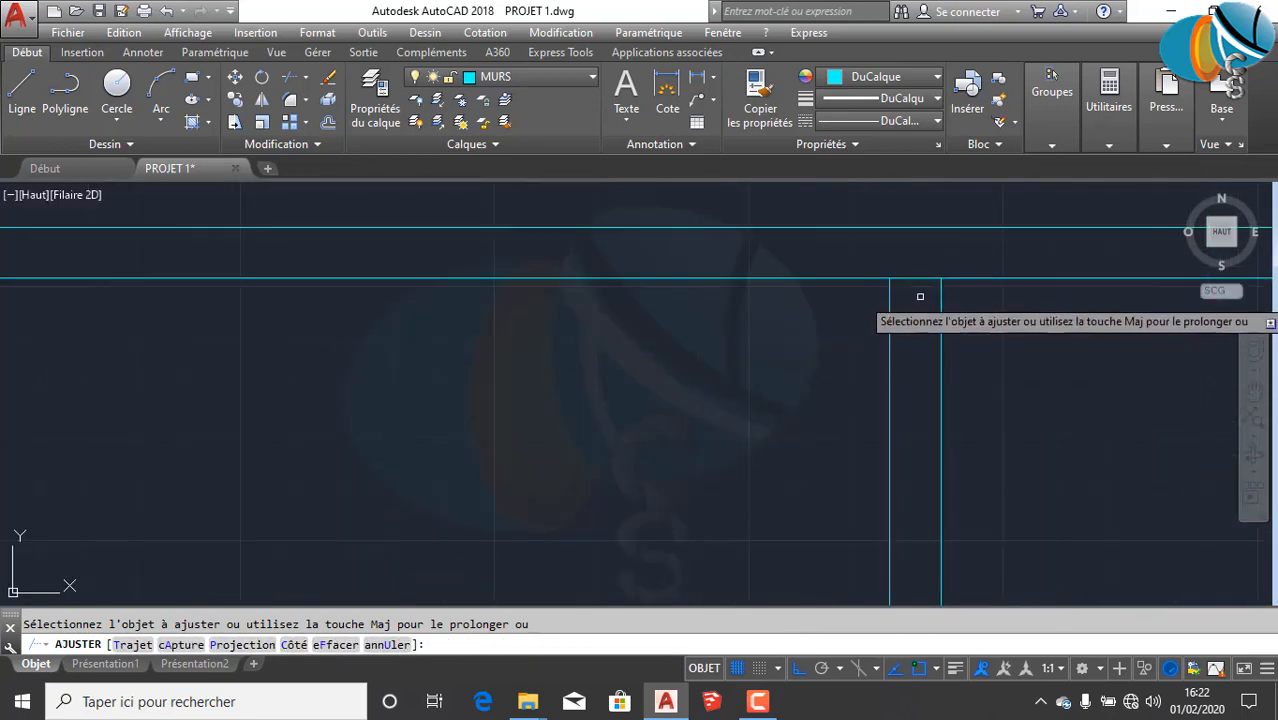
scroll(625, 362, "down", 5)
scroll(516, 399, "up", 8)
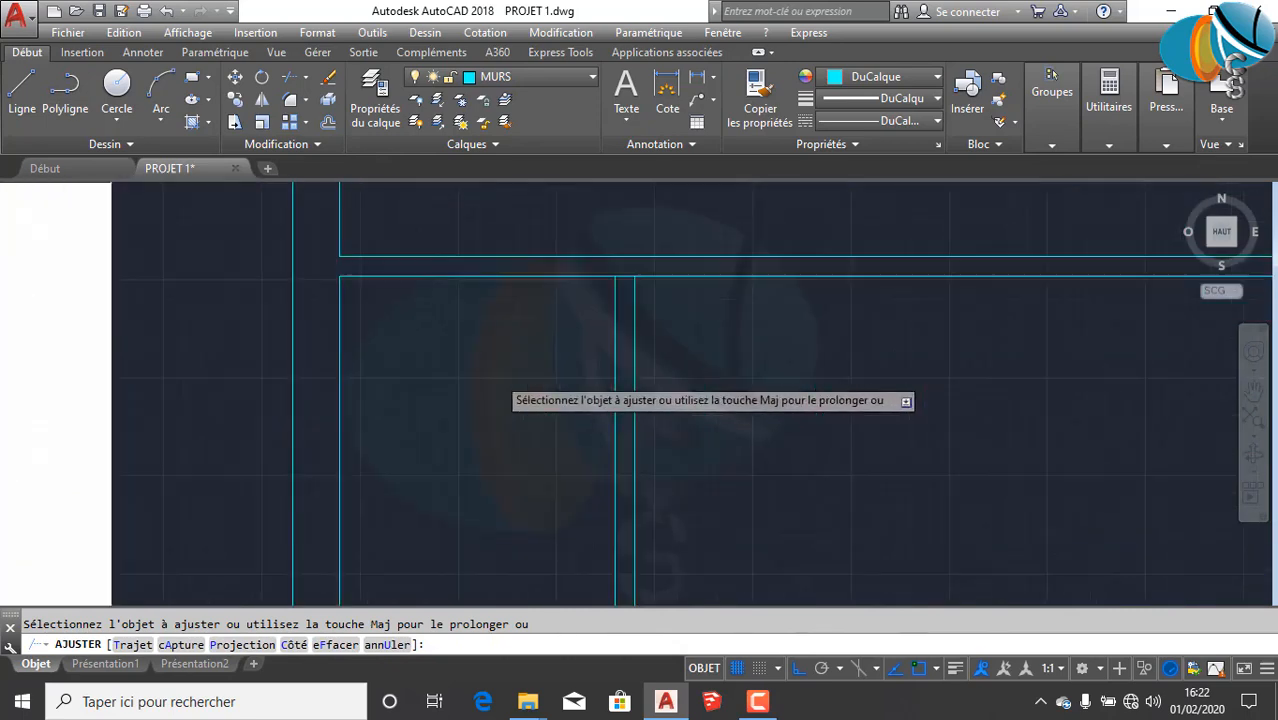
left_click(673, 231)
left_click(686, 219)
scroll(786, 317, "down", 8)
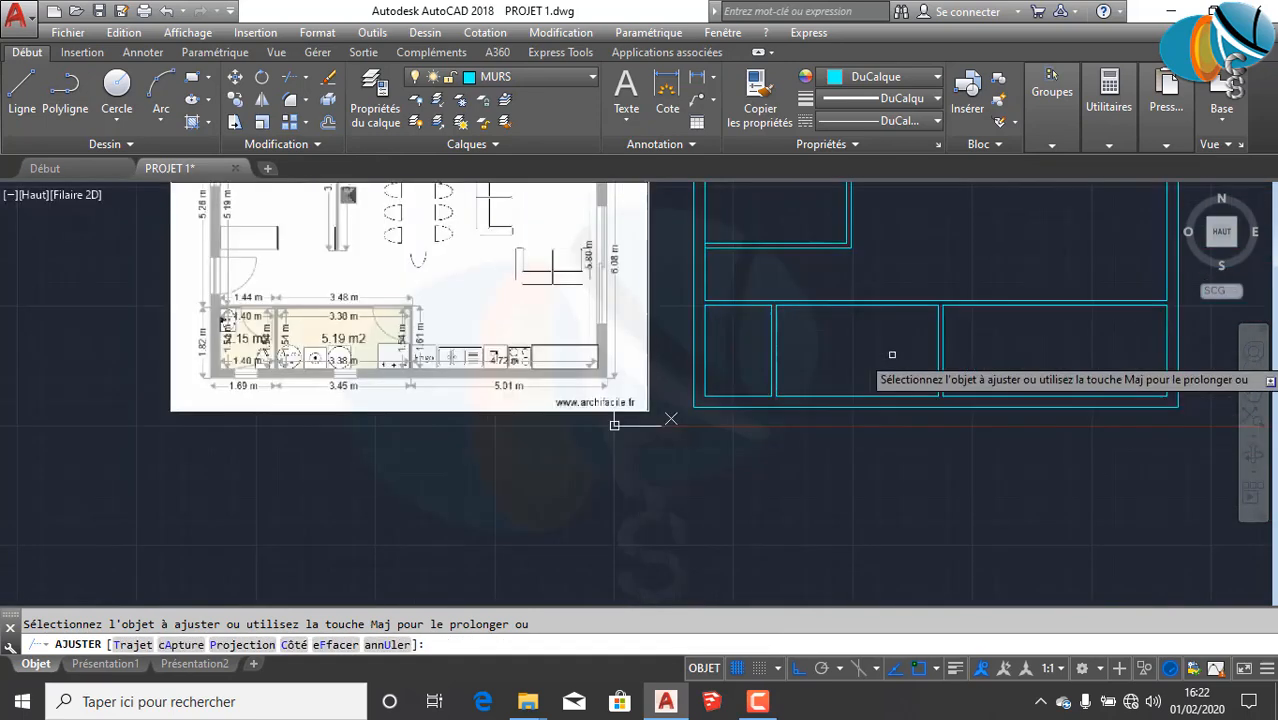
middle_click_drag(890, 355, 686, 392)
key("Escape")
Step: Fillet the right-hand line of the 5.19 m2 room's right partition with the long horizontal partition's upper line to form a corner
mouse_move(842, 374)
middle_mouse_down()
mouse_move(864, 405)
mouse_move(850, 408)
middle_mouse_up()
scroll(835, 420, "down", 4)
scroll(815, 445, "up", 2)
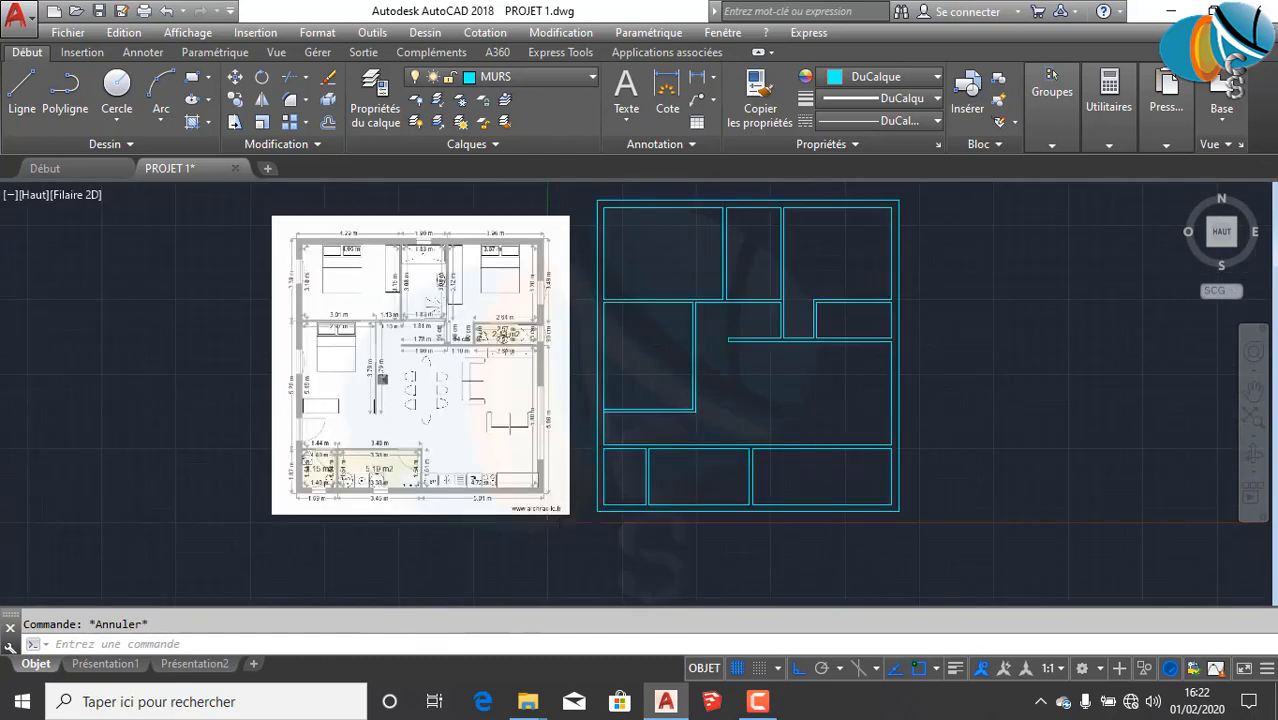
scroll(821, 440, "up", 2)
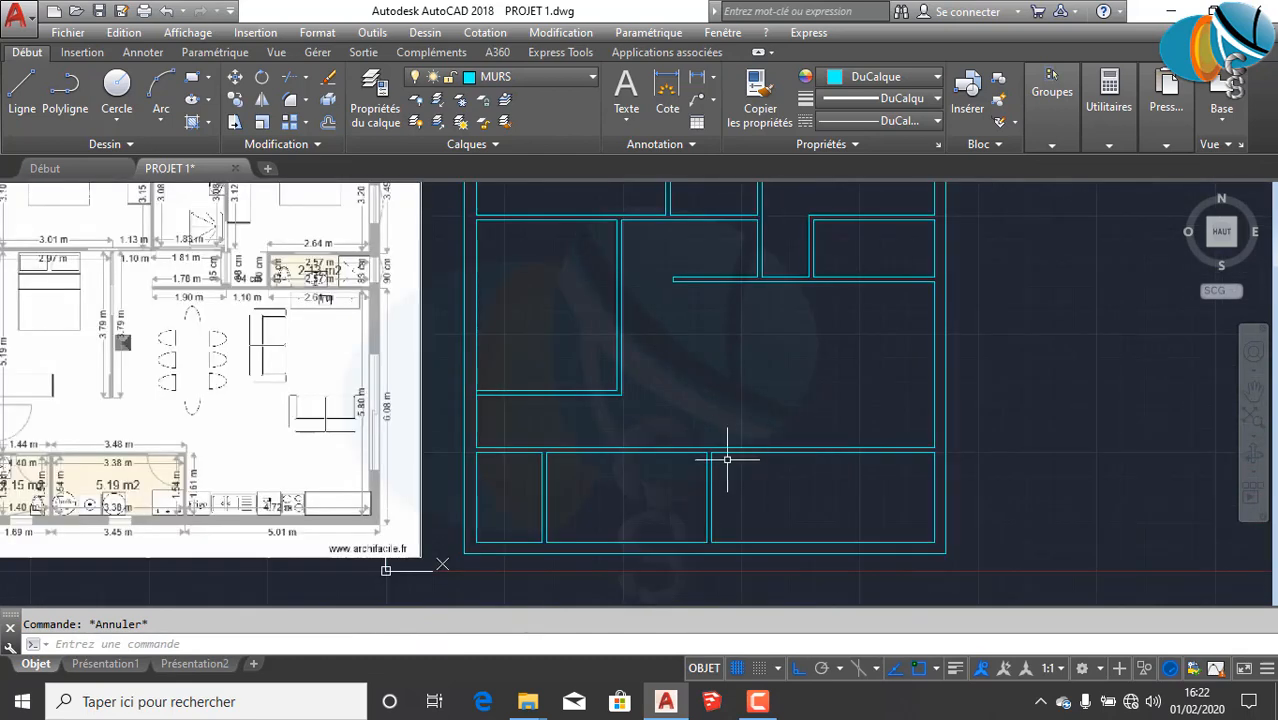
scroll(747, 442, "up", 3)
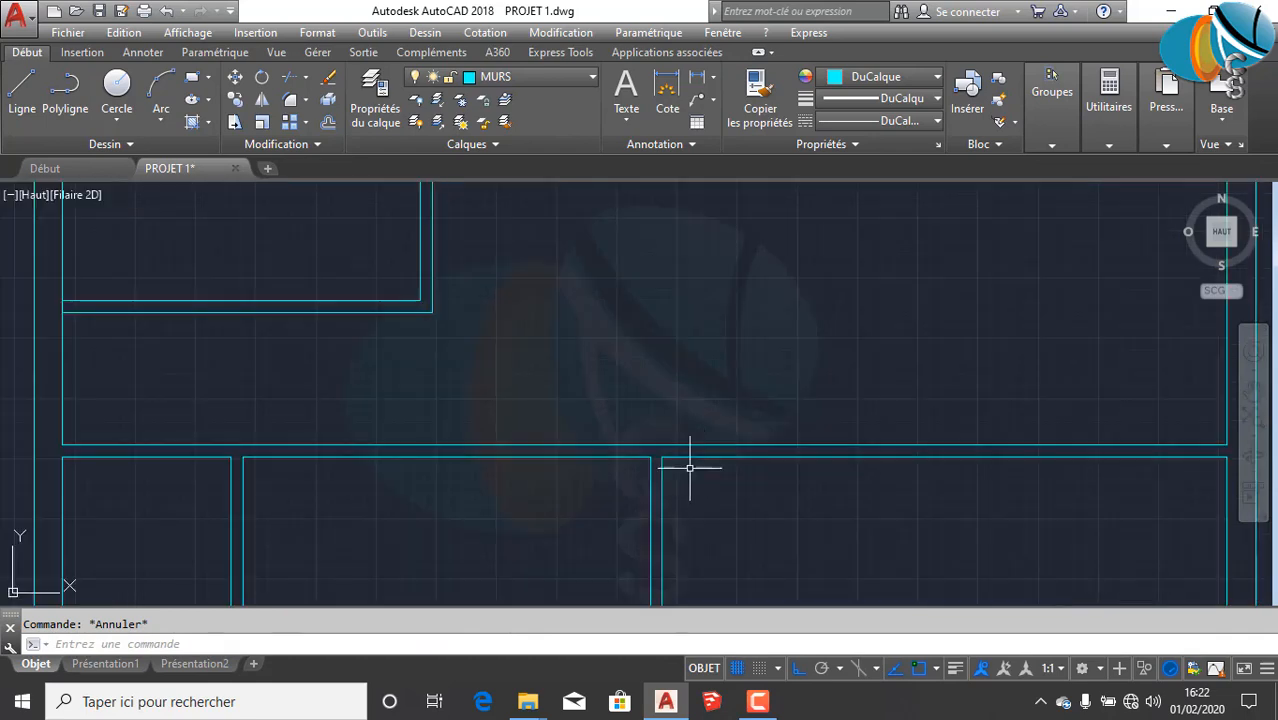
scroll(690, 462, "down", 1)
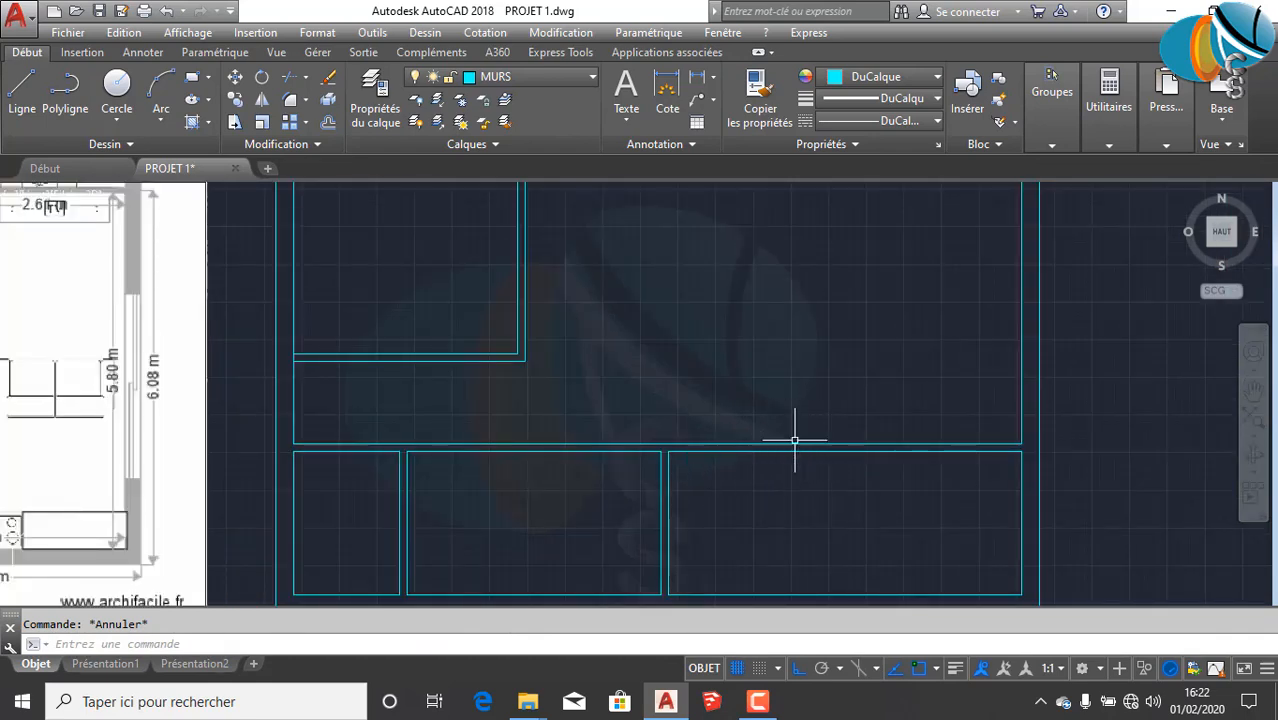
middle_click_drag(578, 458, 924, 381)
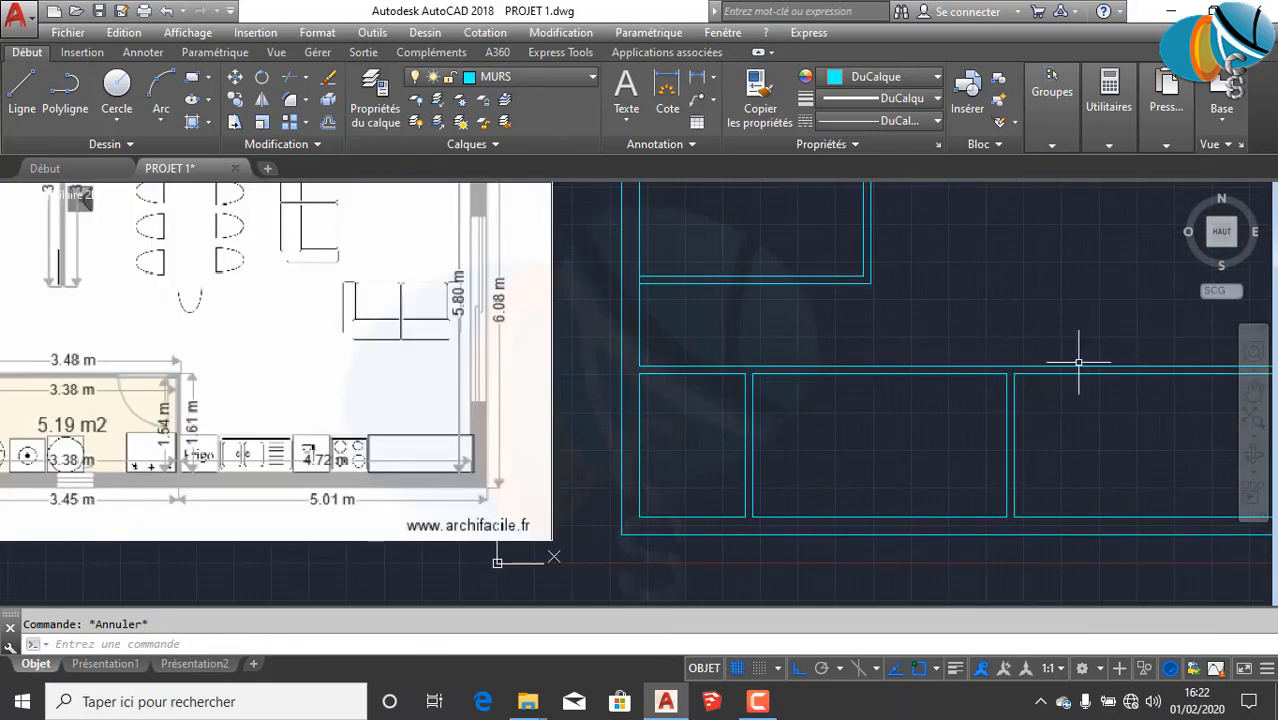
middle_click_drag(1089, 384, 845, 397)
scroll(755, 383, "up", 2)
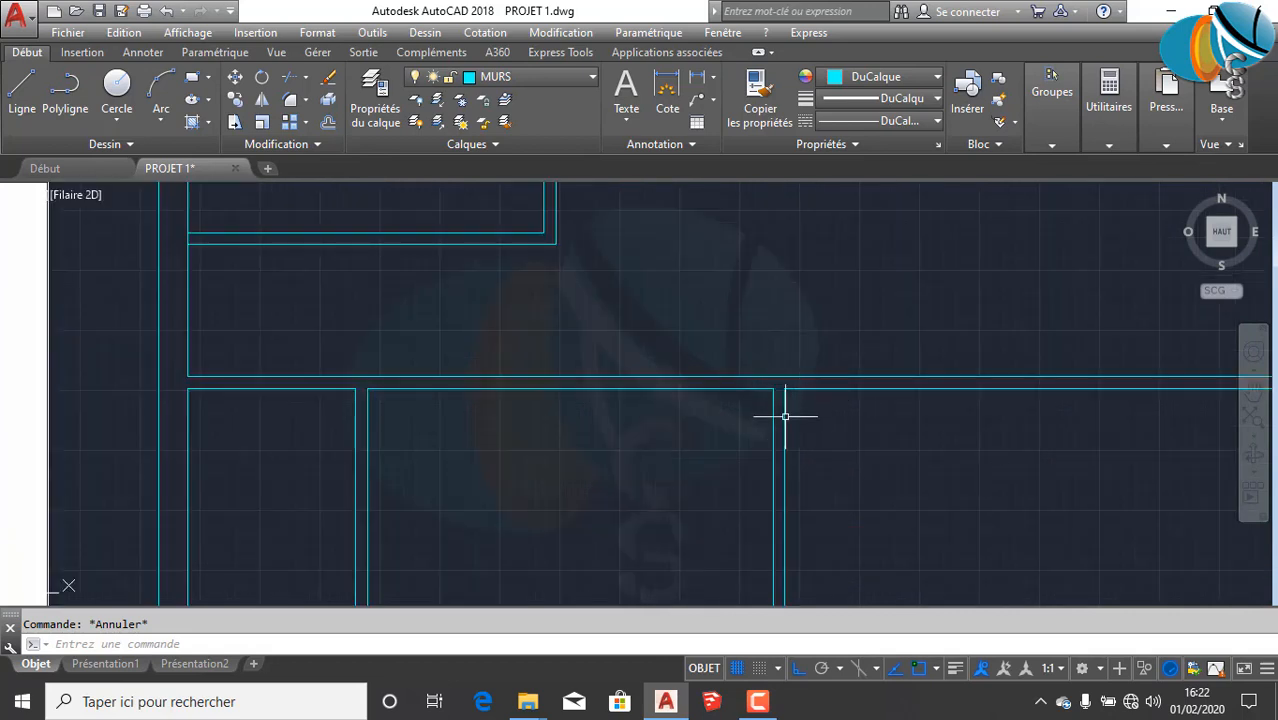
key("Return")
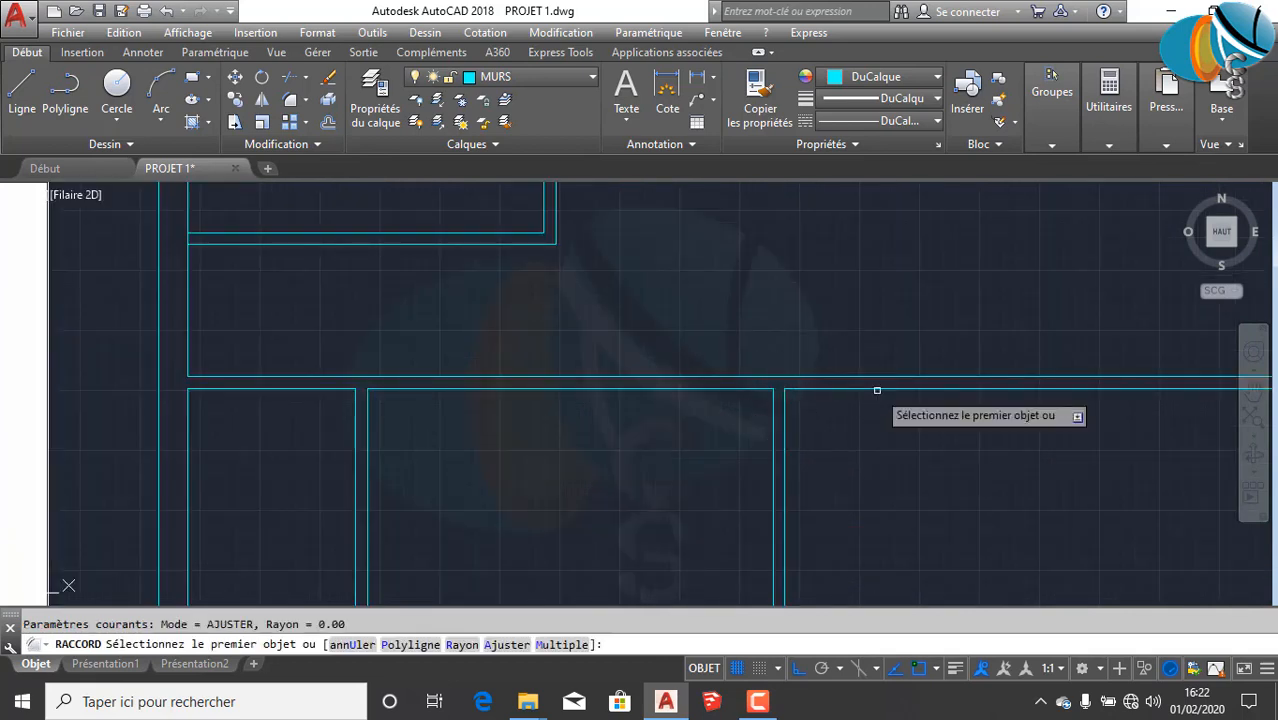
left_click(784, 452)
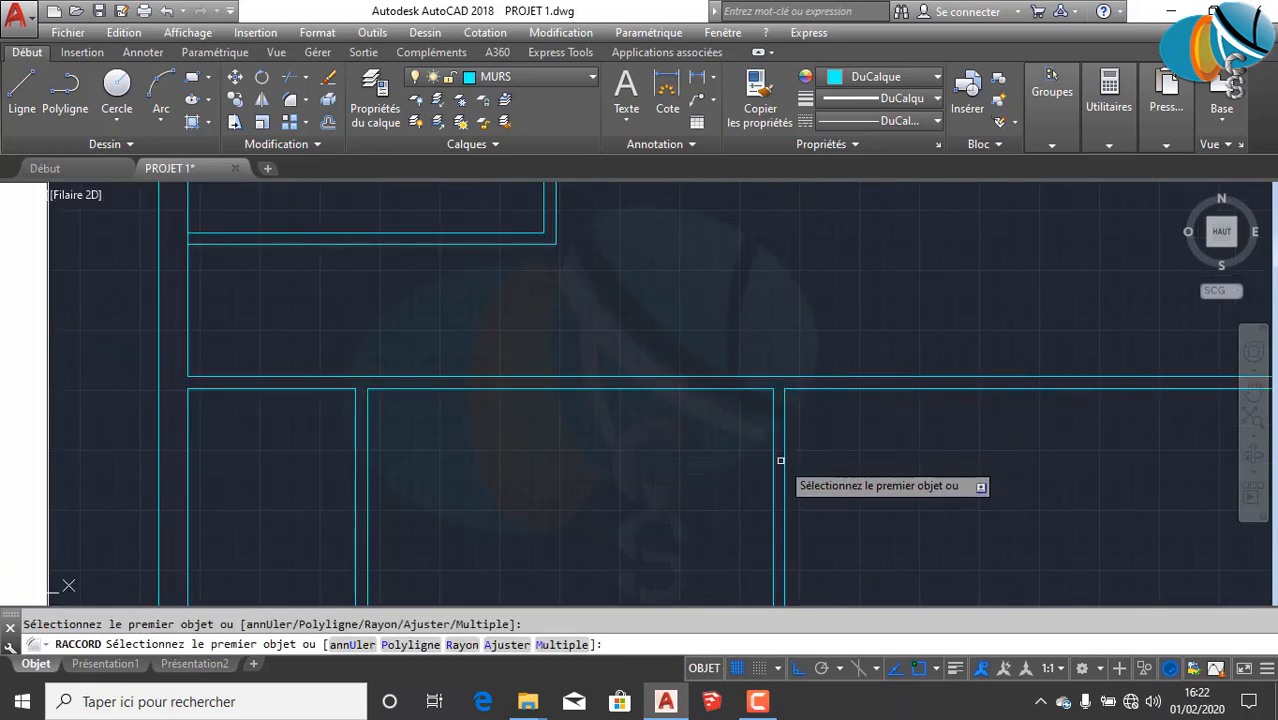
left_click(725, 377)
Step: Erase the leftover horizontal line running from the filleted corner to the right exterior wall
scroll(875, 433, "down", 4)
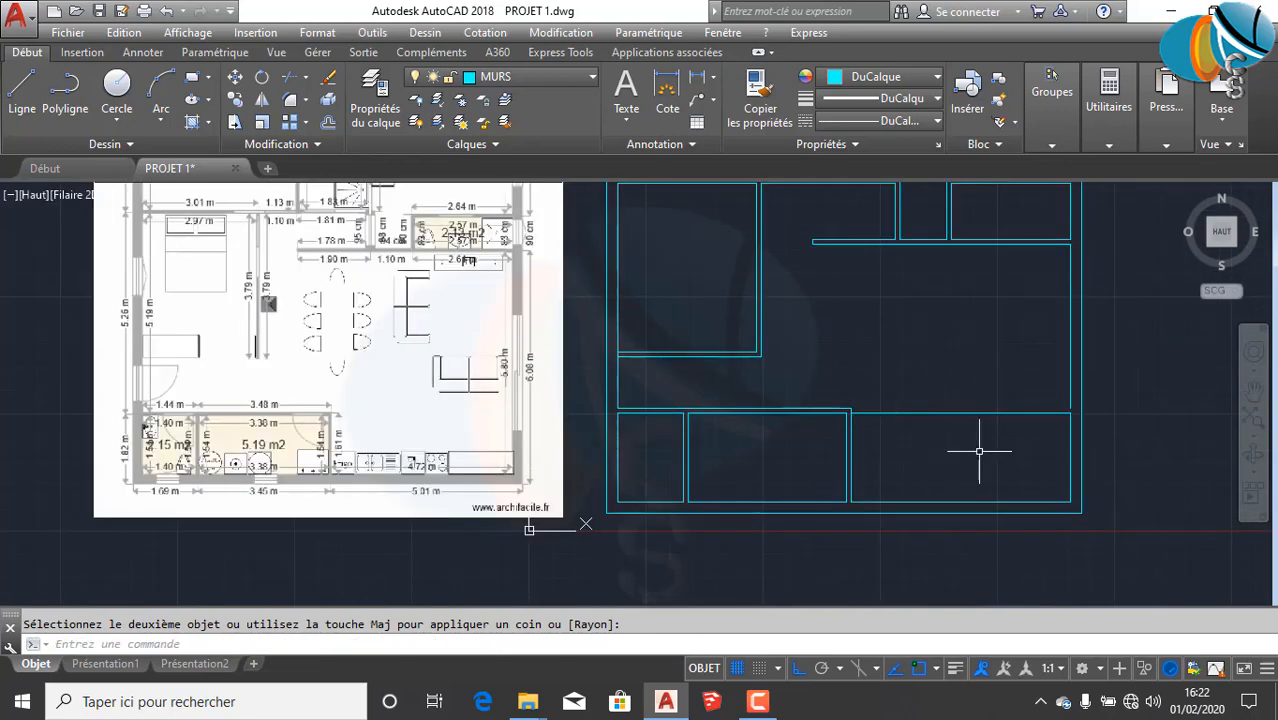
left_click_drag(978, 448, 933, 357)
type("E")
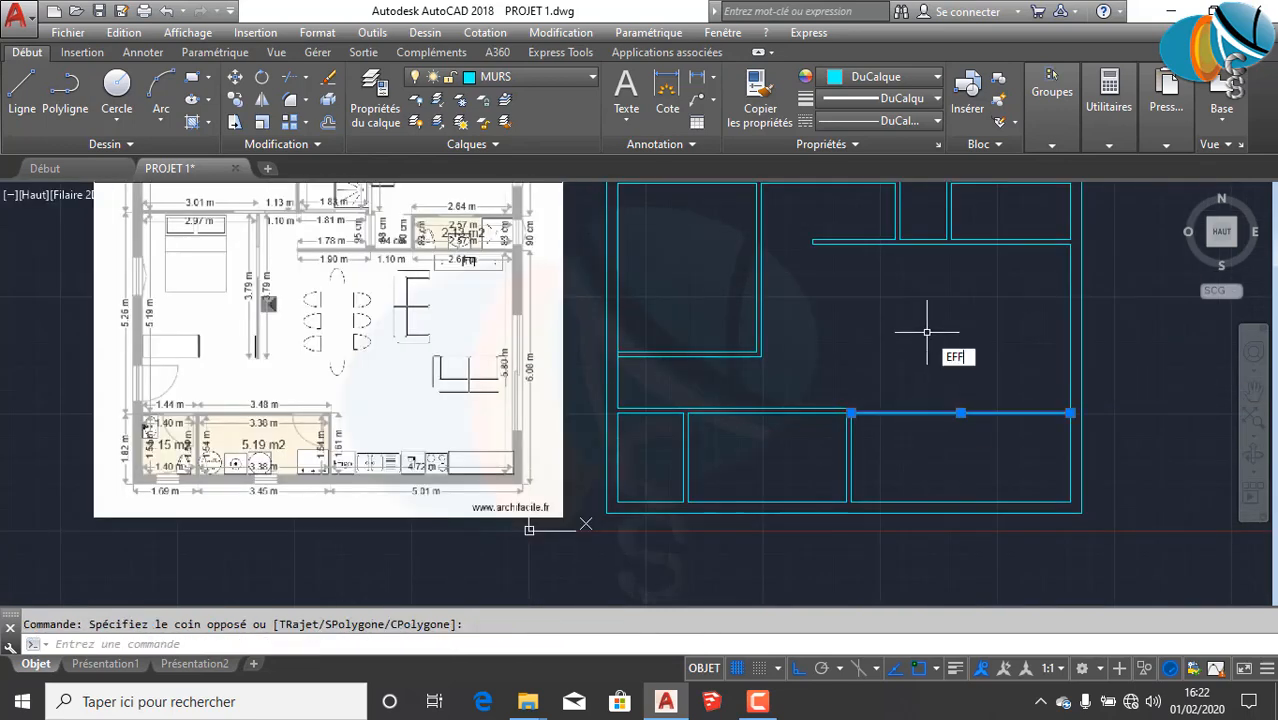
type("FF")
key("Return")
scroll(1056, 433, "up", 3)
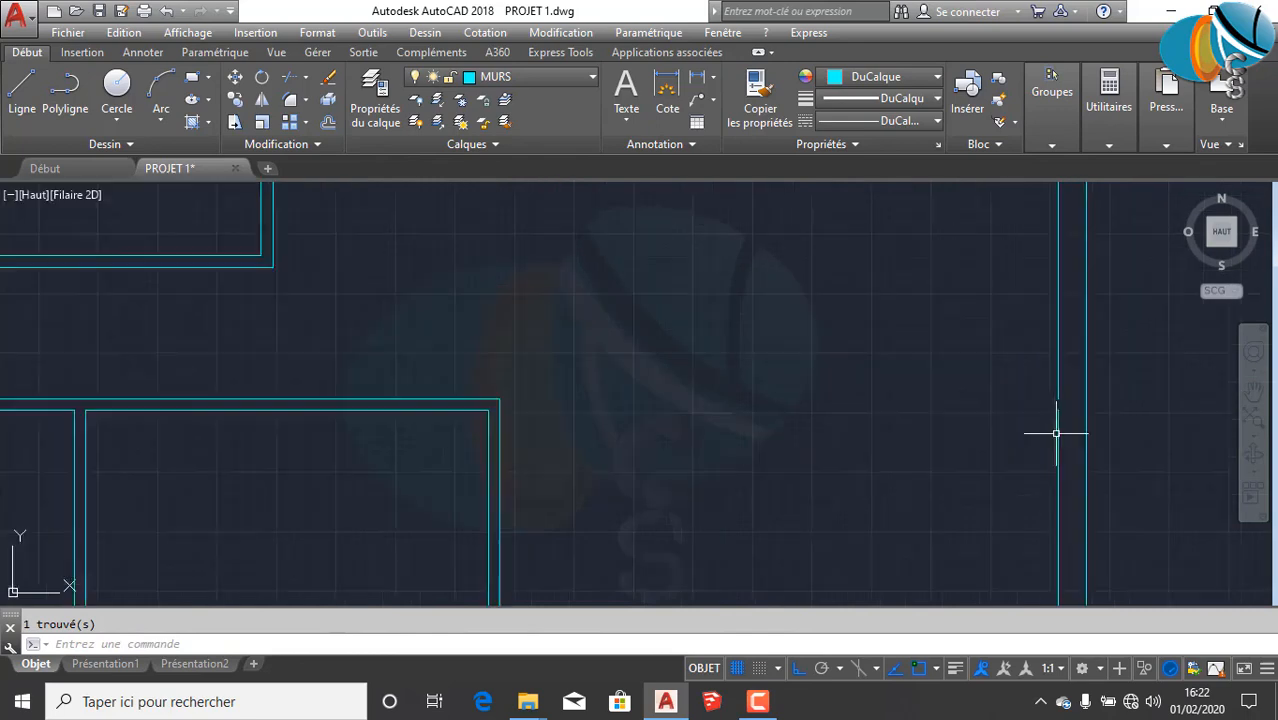
scroll(1056, 433, "up", 2)
scroll(1060, 363, "down", 2)
middle_click_drag(1049, 379, 859, 349)
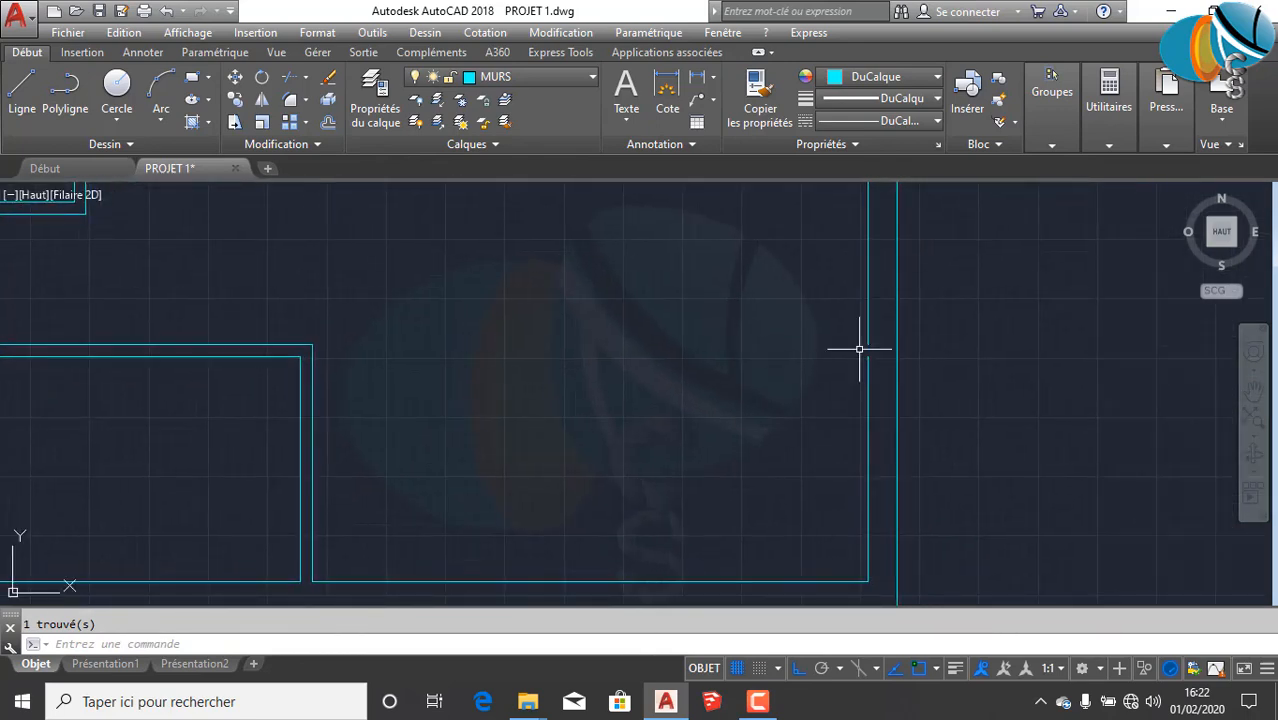
left_click(883, 399)
left_click(822, 413)
key("Escape")
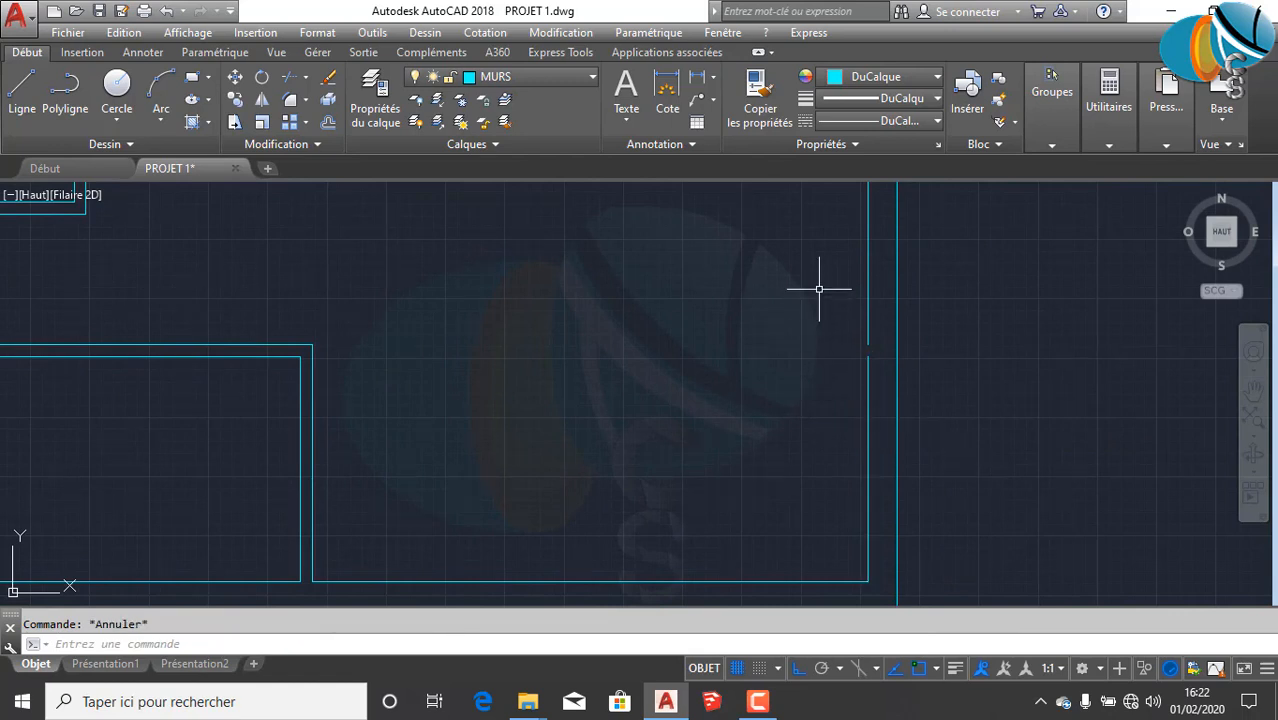
Step: Join the two segments of the right exterior wall's inner face across the gap left by the removed partition
type("j")
key("Return")
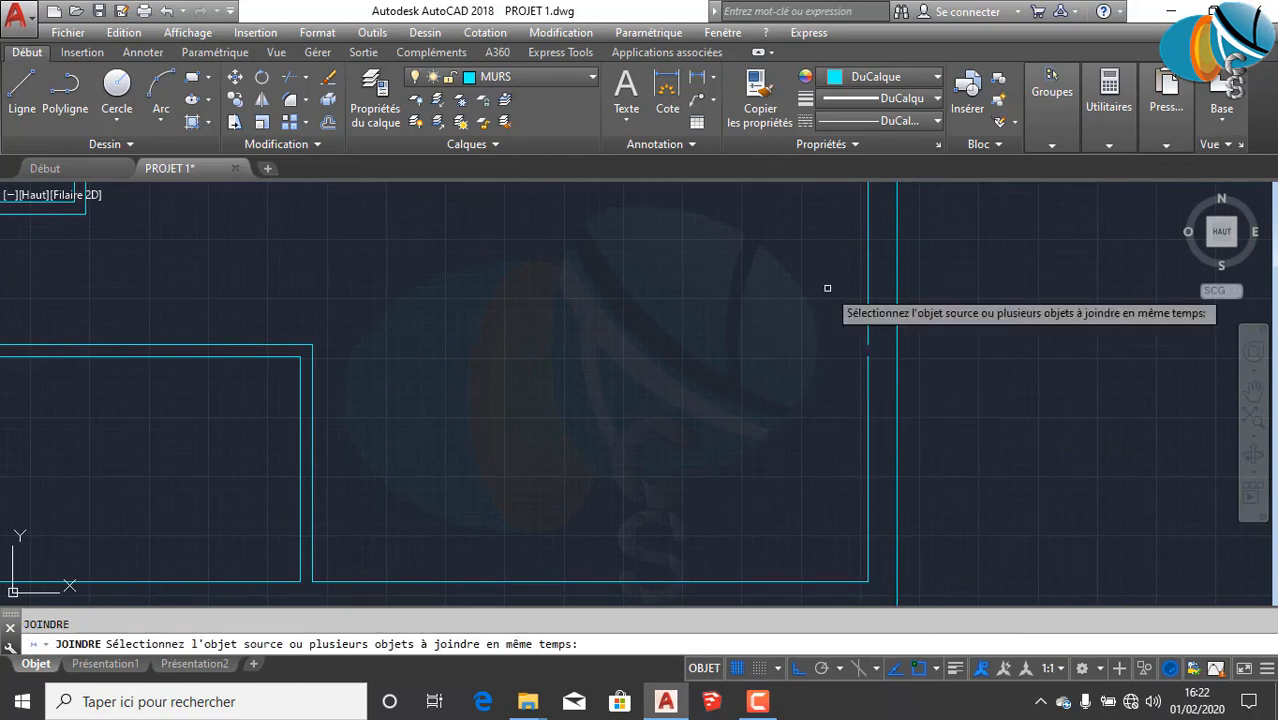
left_click(869, 416)
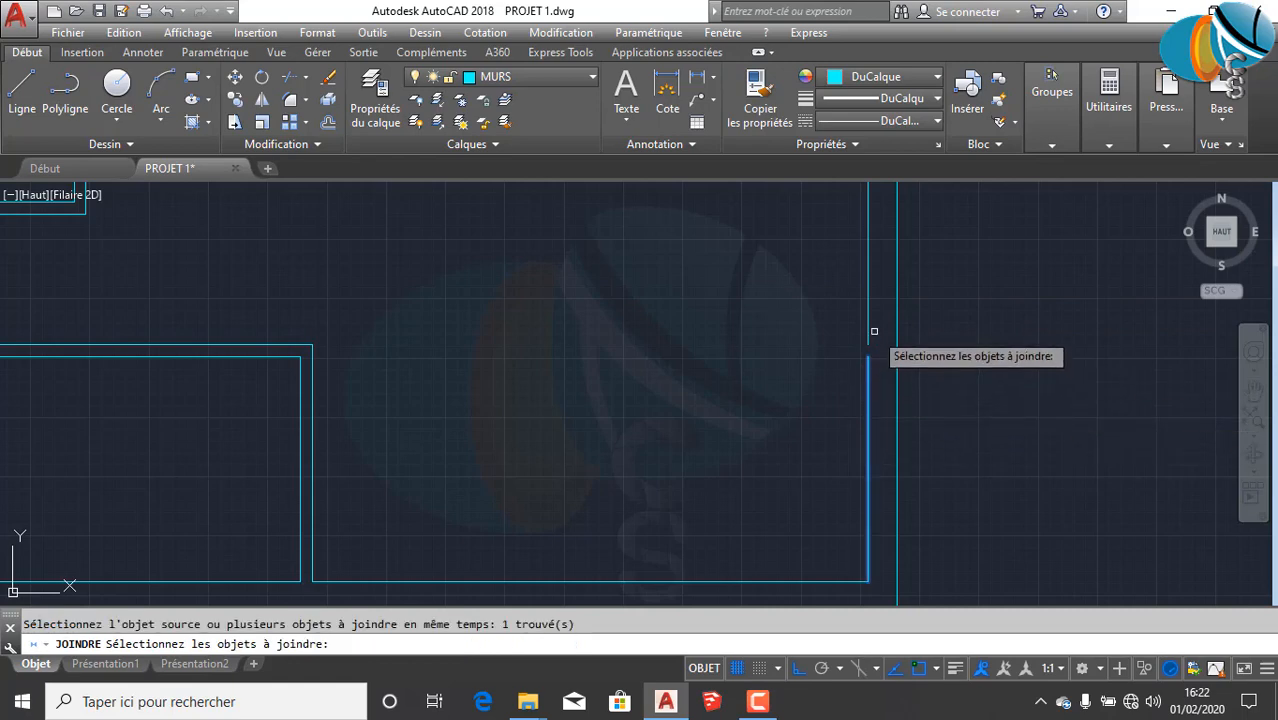
left_click(869, 333)
key("Return")
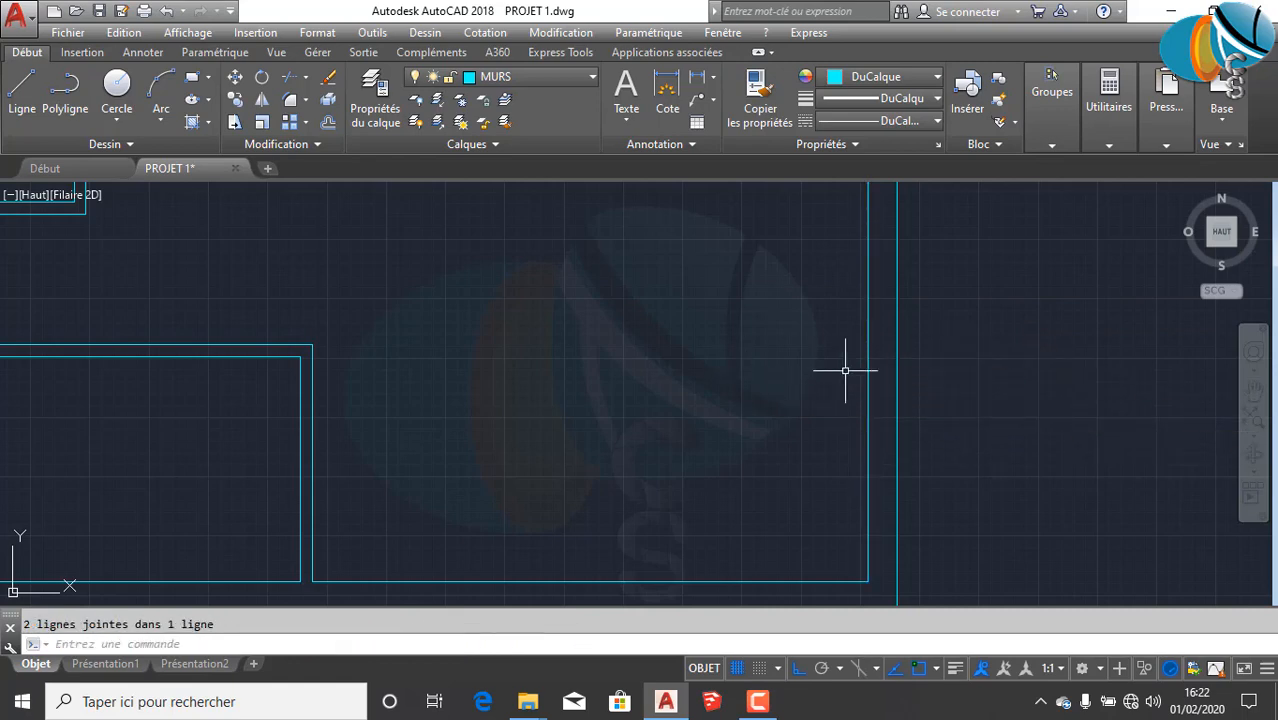
Step: Trim the left exterior wall's inner face line between the two lines of the lower-left bedroom's bottom partition
scroll(874, 342, "down", 5)
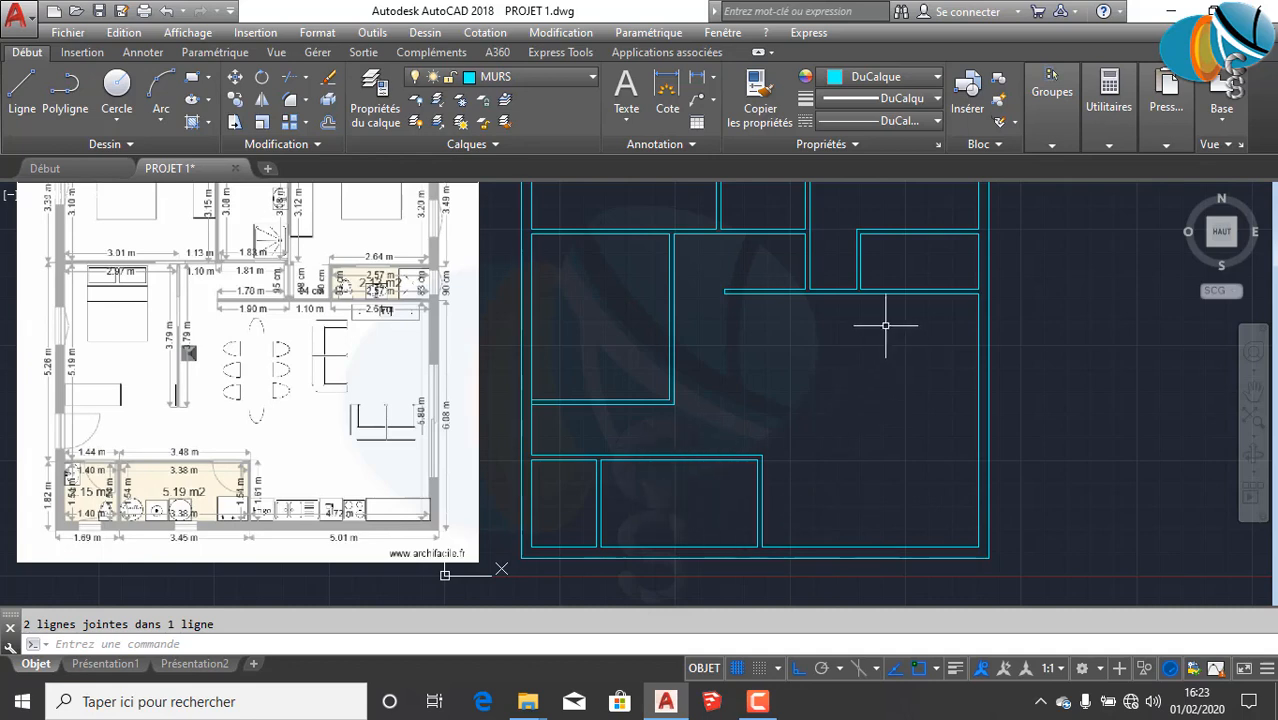
scroll(876, 354, "down", 3)
middle_click_drag(876, 354, 918, 446)
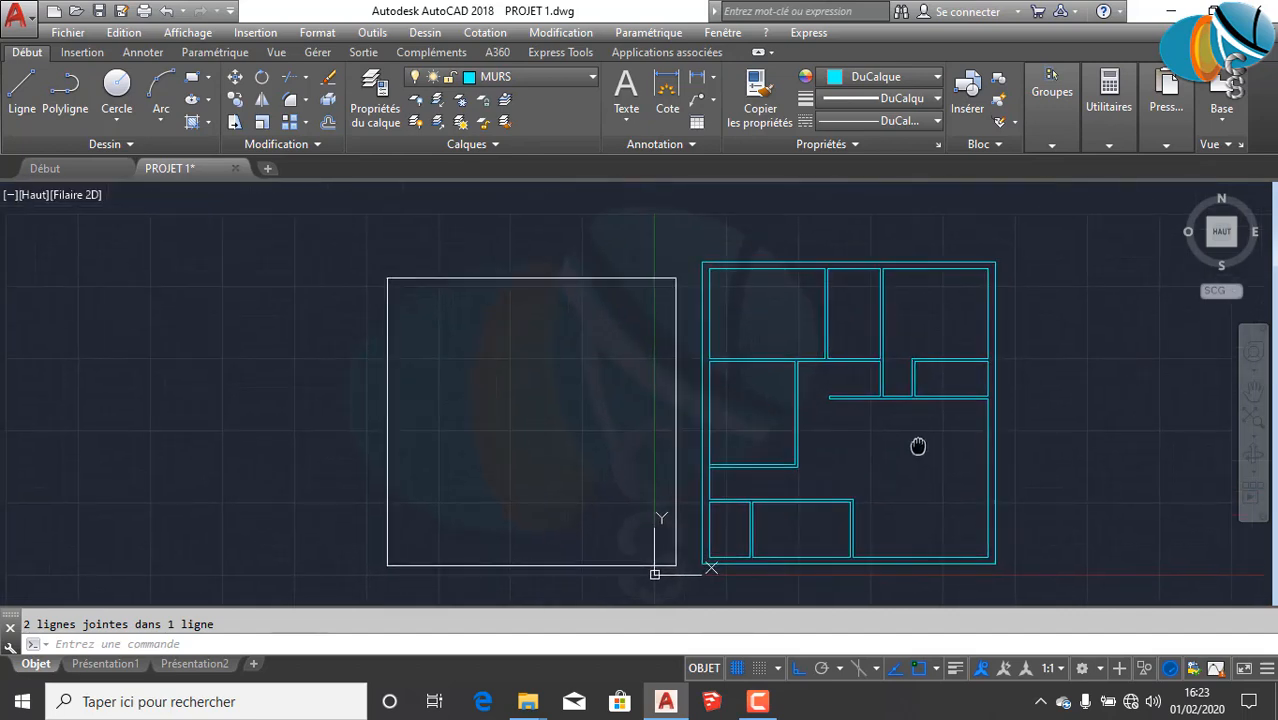
scroll(823, 341, "up", 2)
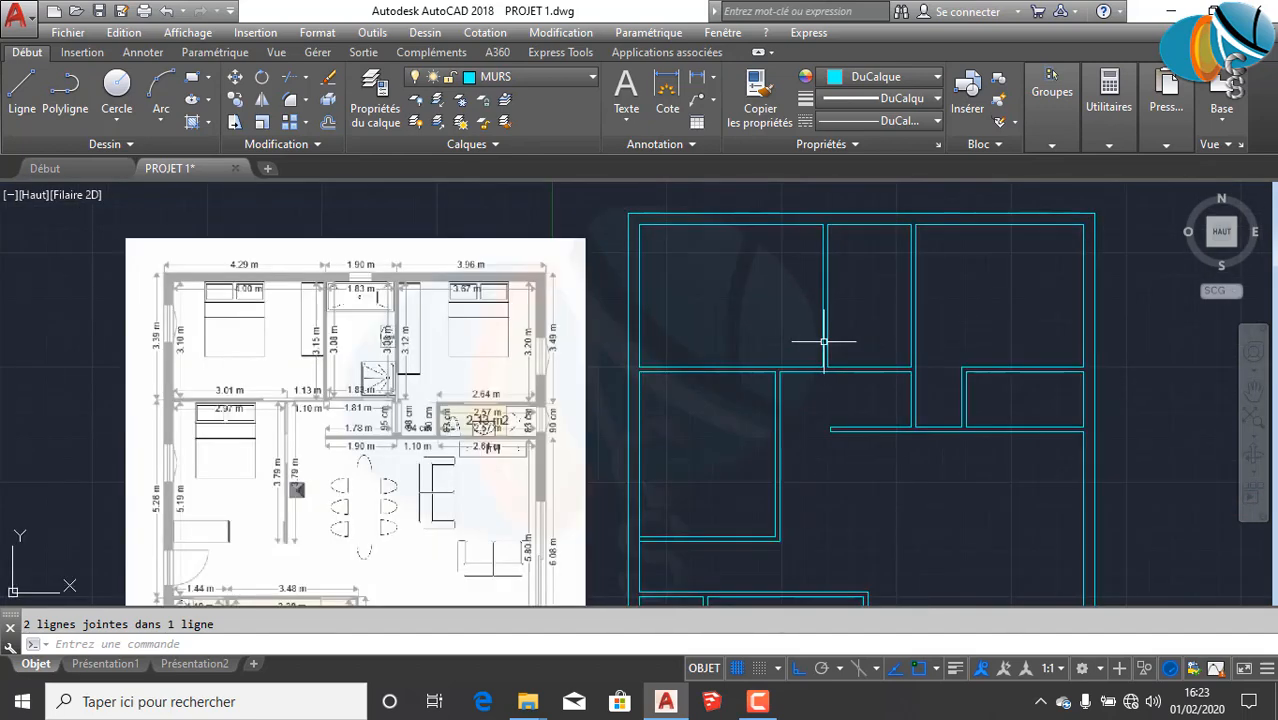
mouse_move(915, 399)
middle_mouse_down()
mouse_move(987, 331)
mouse_move(993, 317)
mouse_move(972, 289)
mouse_move(927, 282)
mouse_move(862, 348)
middle_mouse_up()
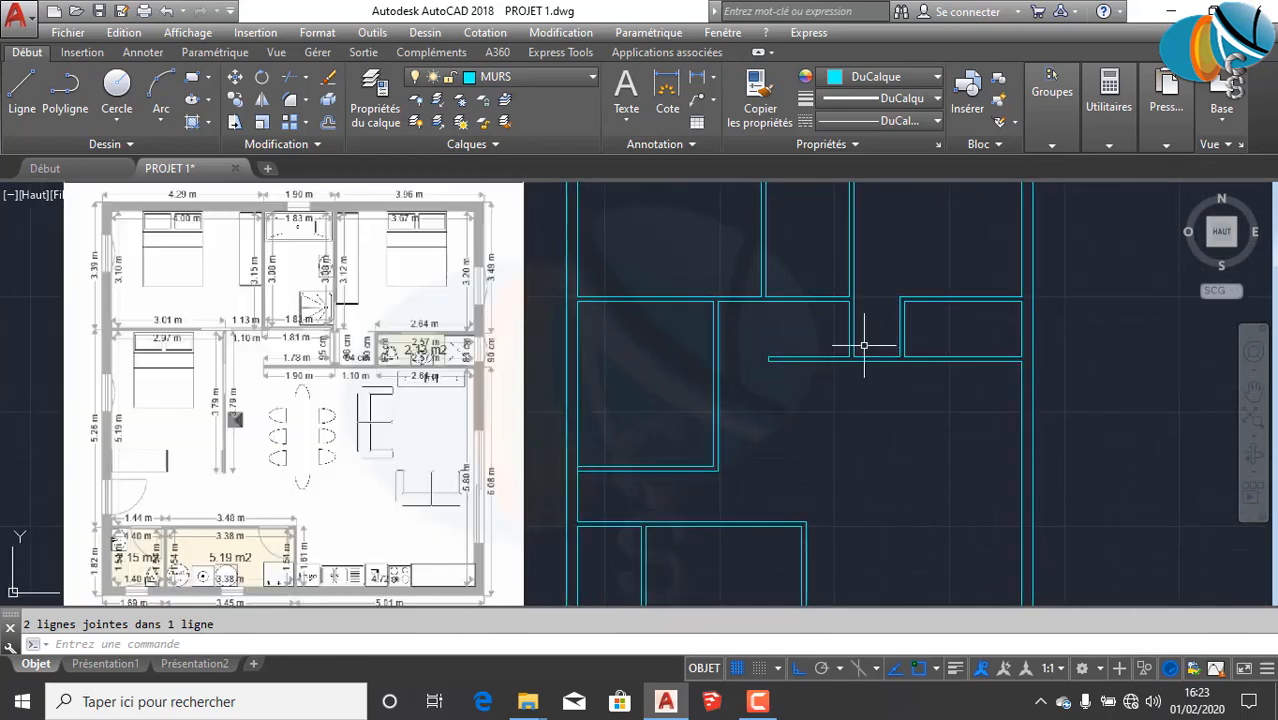
scroll(864, 346, "down", 2)
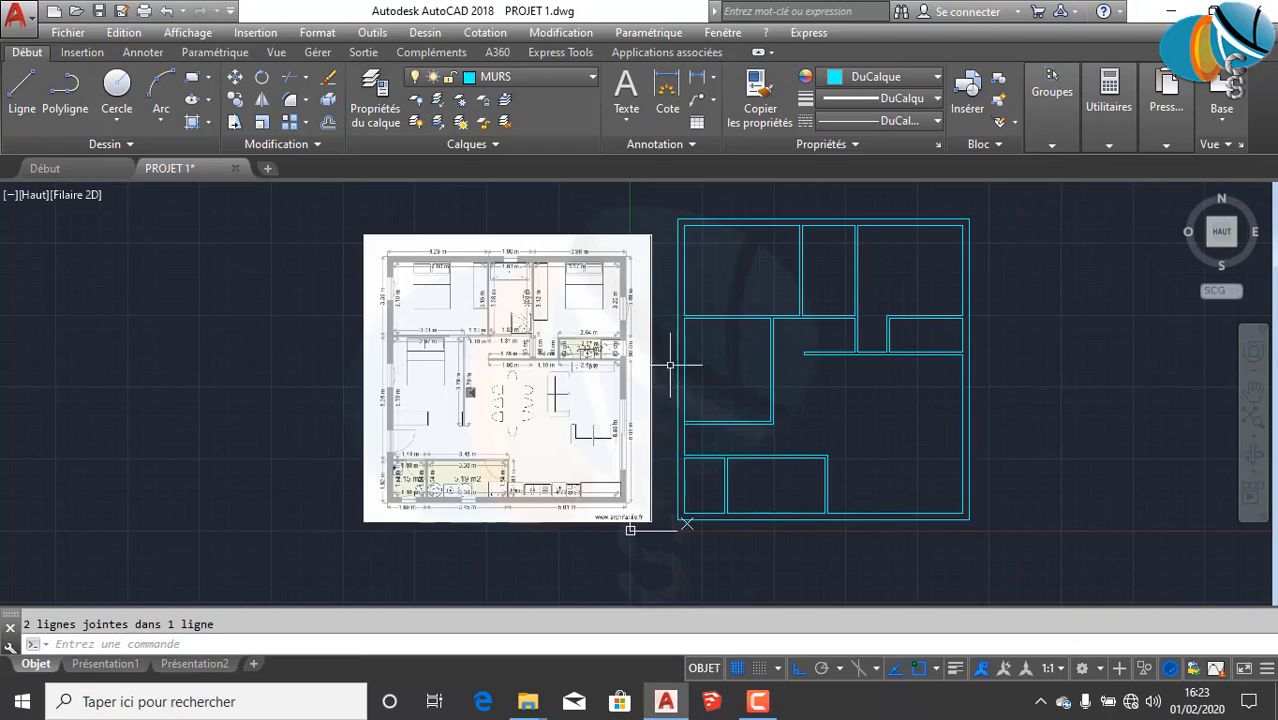
scroll(690, 420, "up", 5)
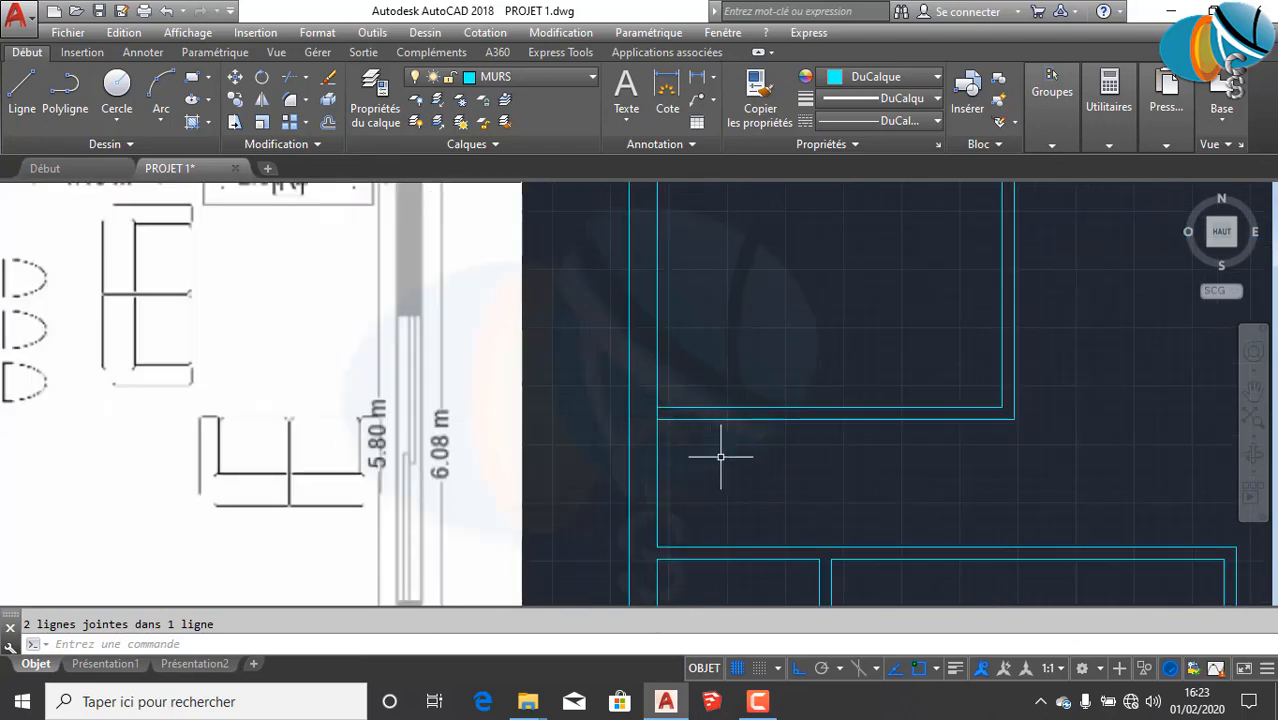
type("J")
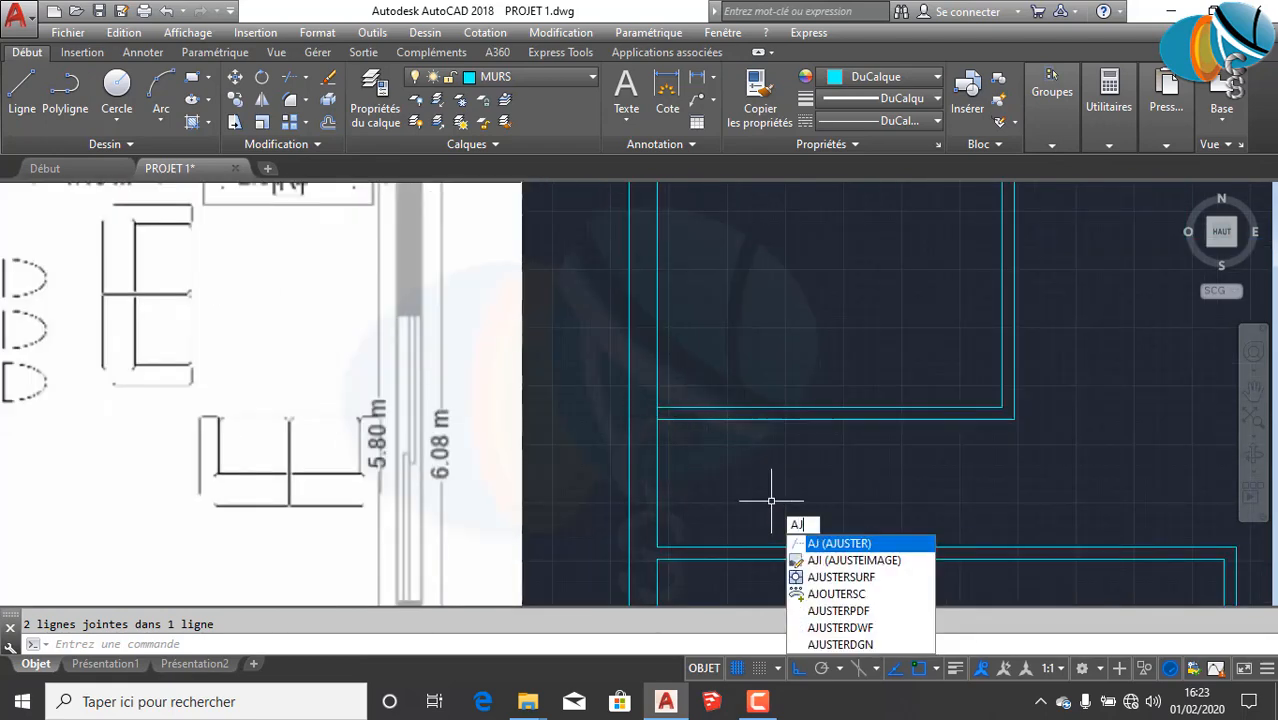
key("Return")
left_click(661, 420)
left_click(600, 404)
scroll(665, 456, "down", 9)
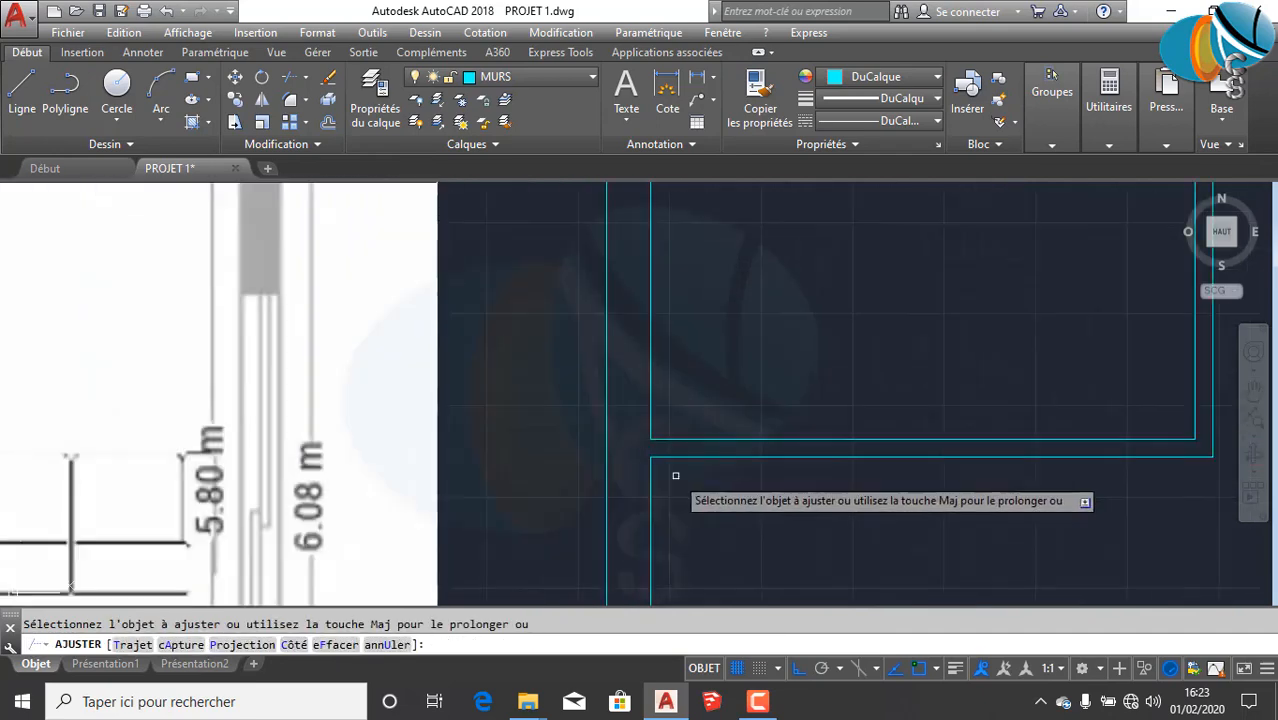
middle_click_drag(733, 317, 742, 457)
key("Escape")
scroll(779, 428, "down", 3)
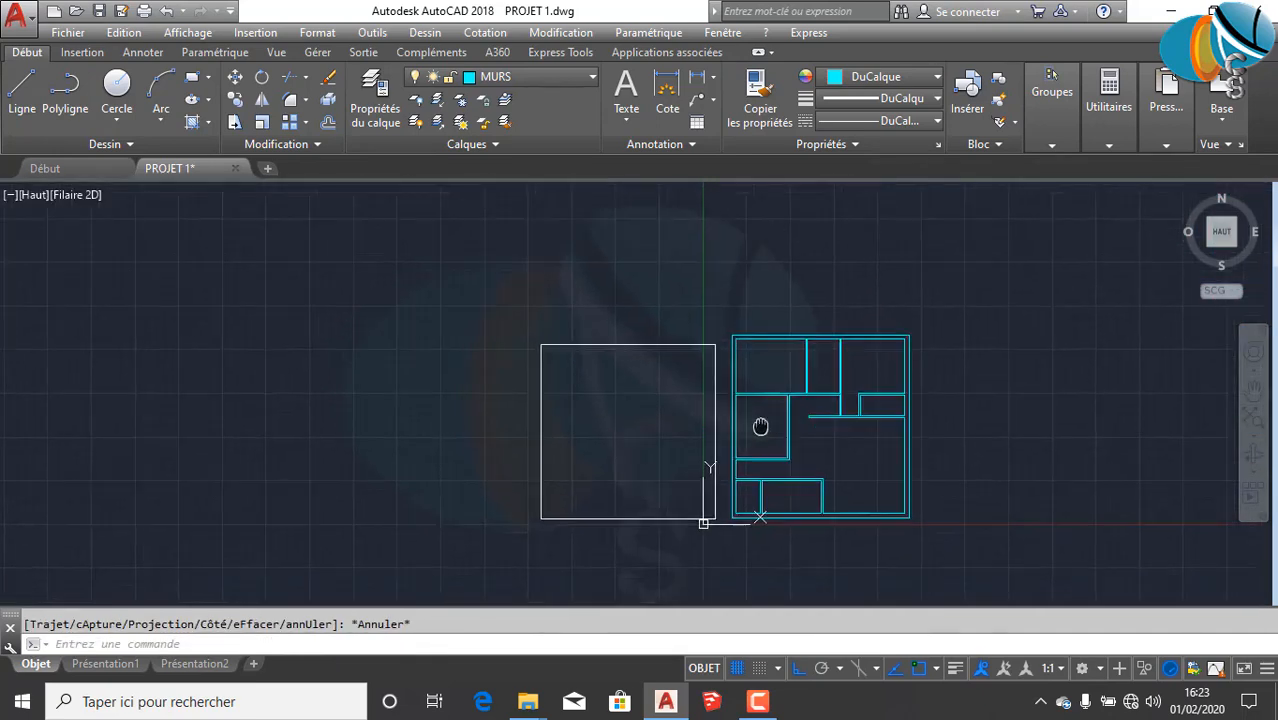
scroll(742, 371, "up", 2)
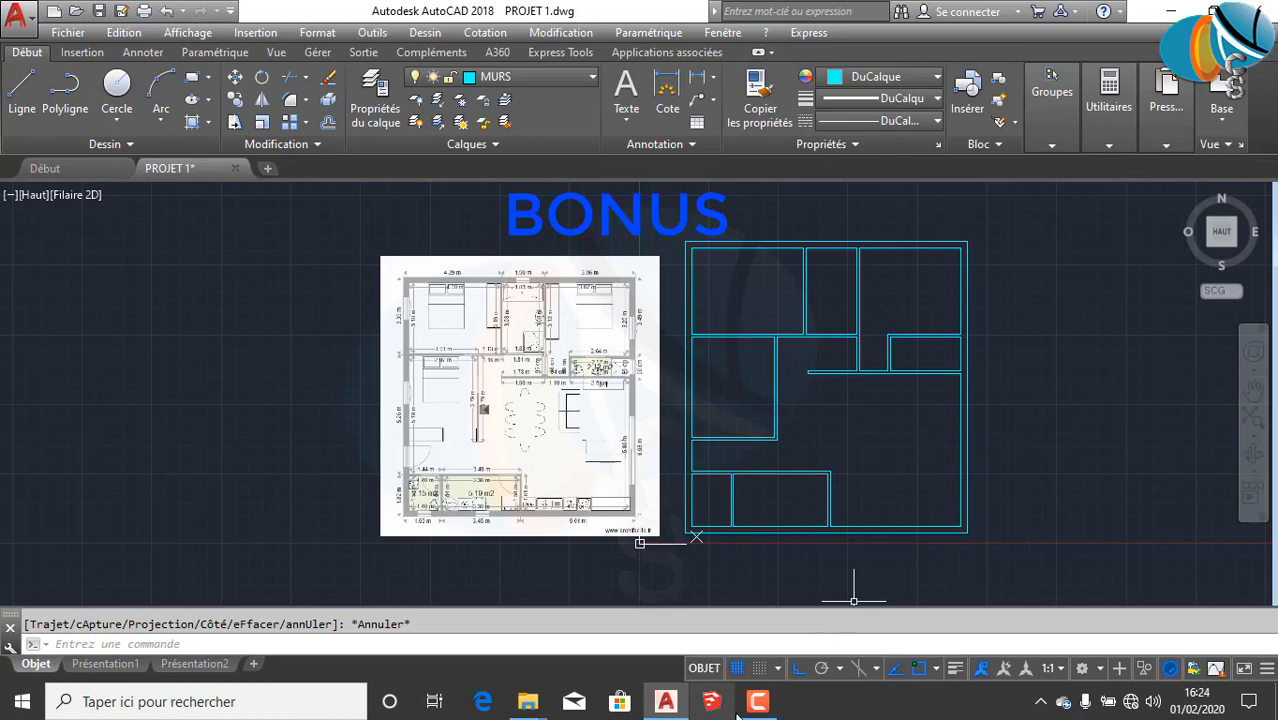
left_click(757, 701)
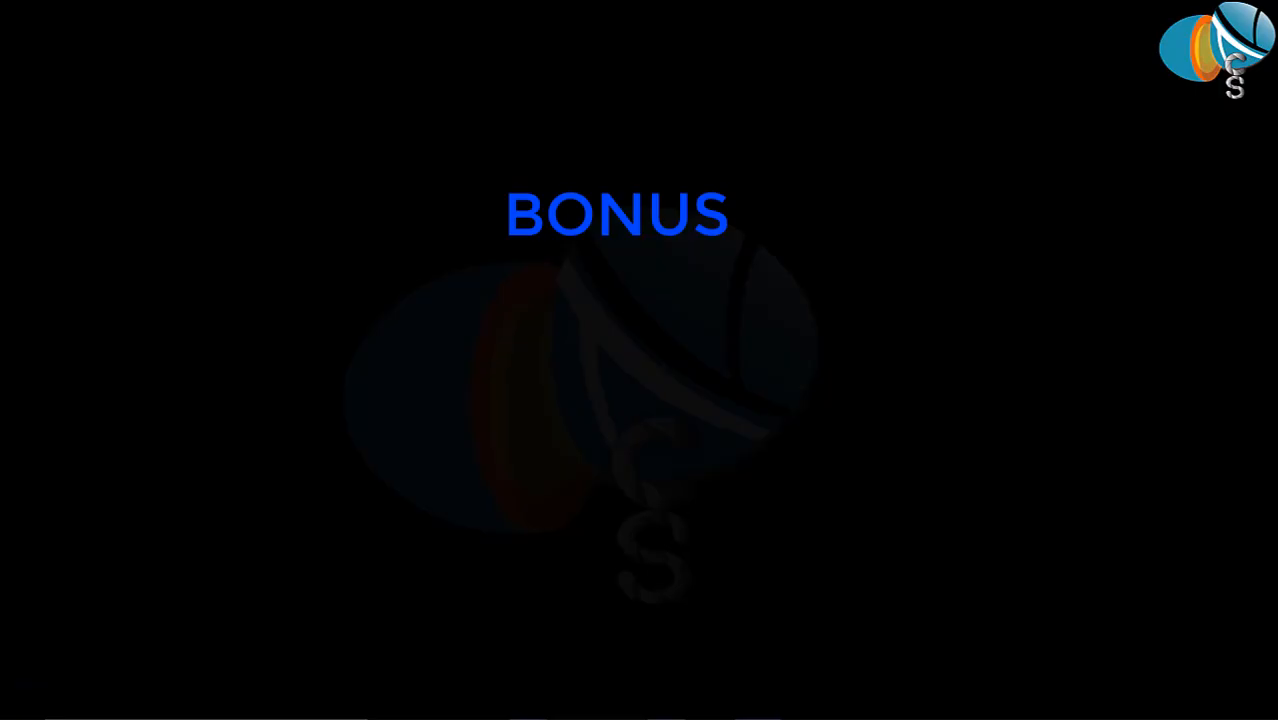